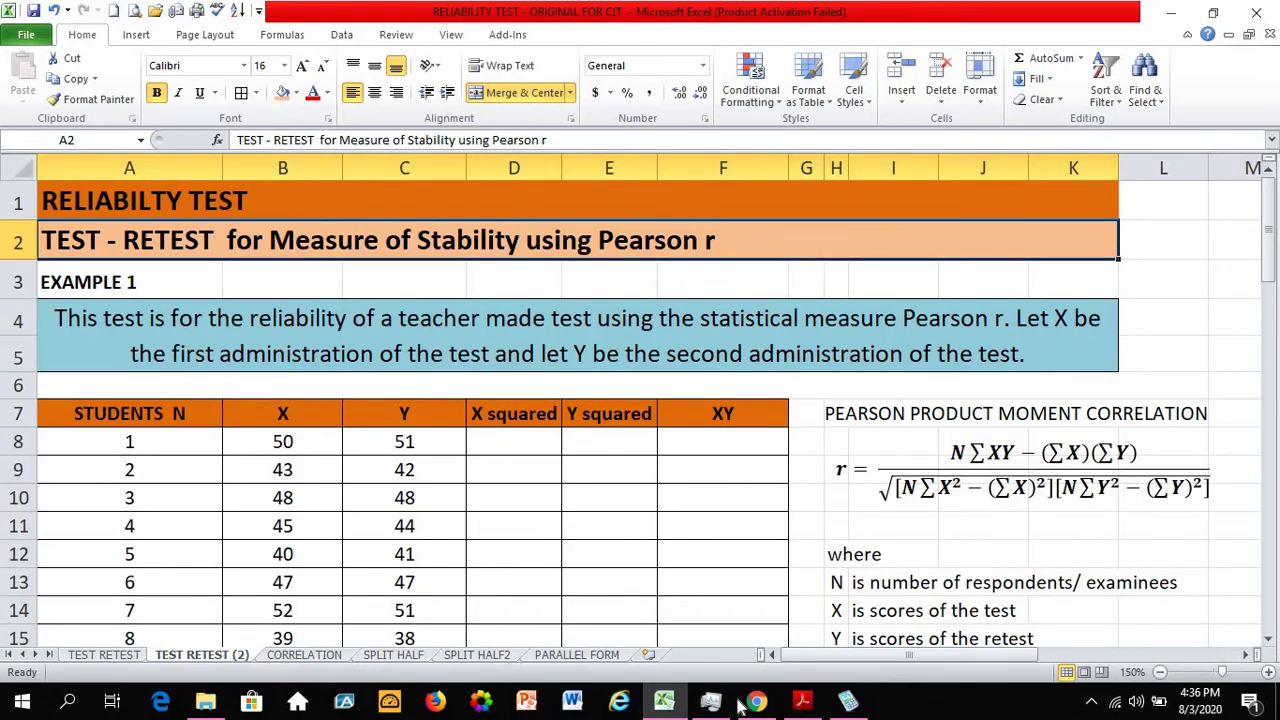
Bring the reviewer PDF with the reliability-methods table in Acrobat Reader to the front
left_click(801, 701)
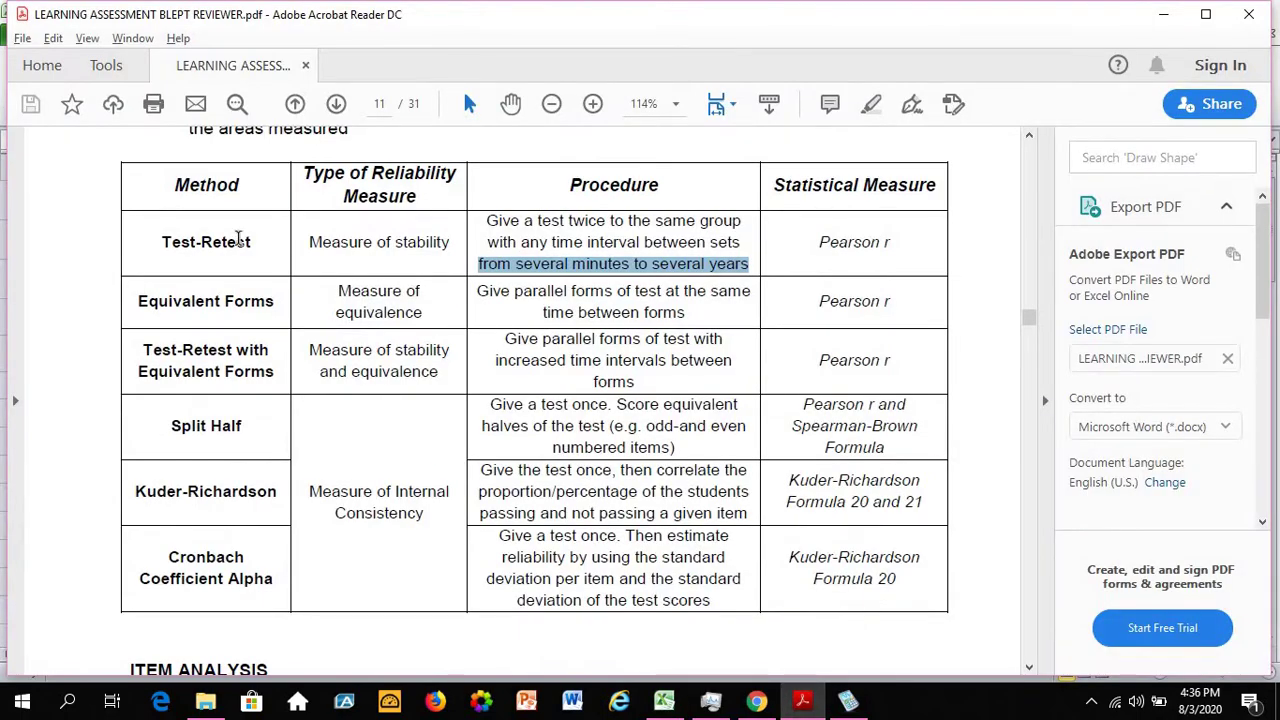
Highlight each measure type, the Test-Retest method name and its Pearson r statistical measure
left_click(318, 261)
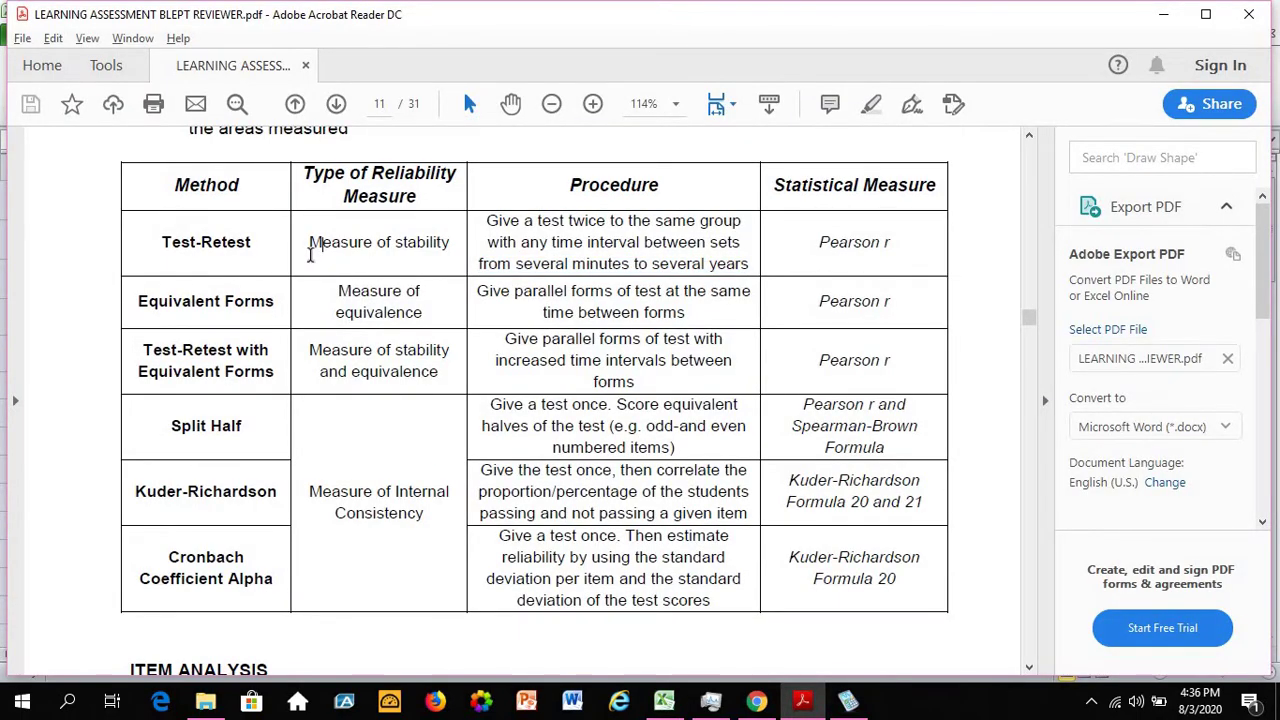
left_click_drag(305, 248, 440, 246)
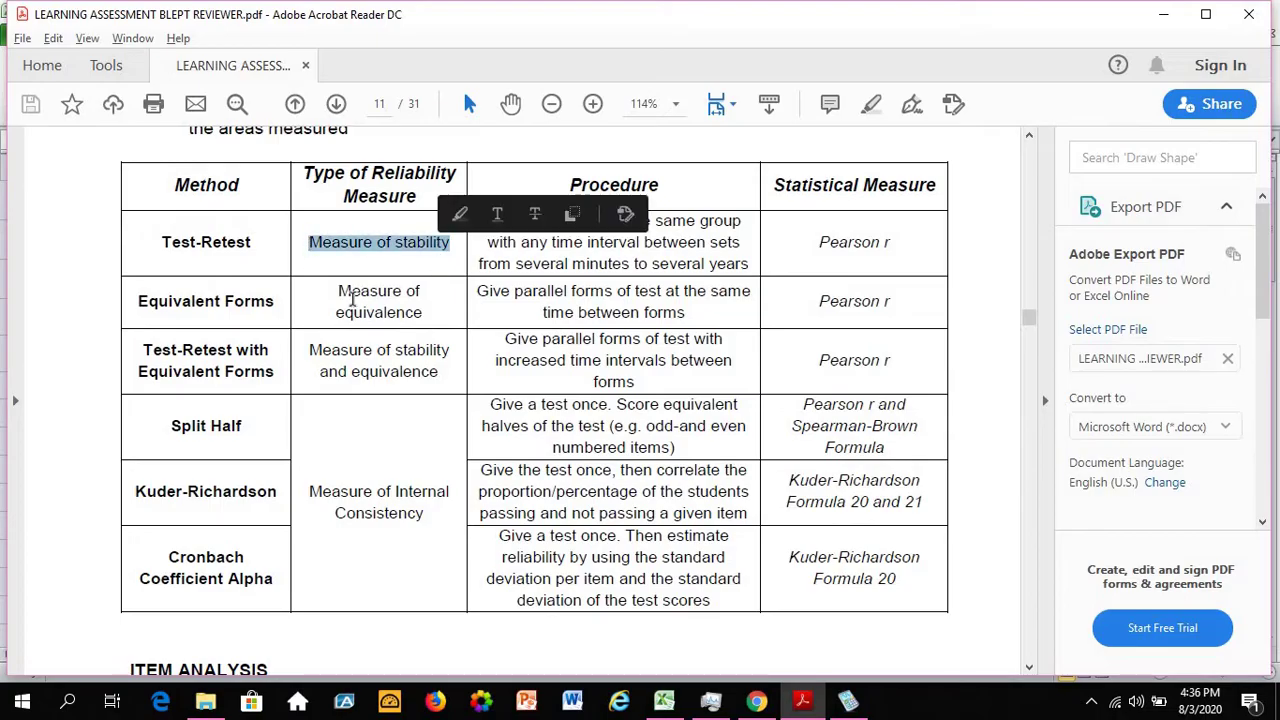
left_click_drag(337, 291, 432, 315)
left_click_drag(300, 351, 444, 372)
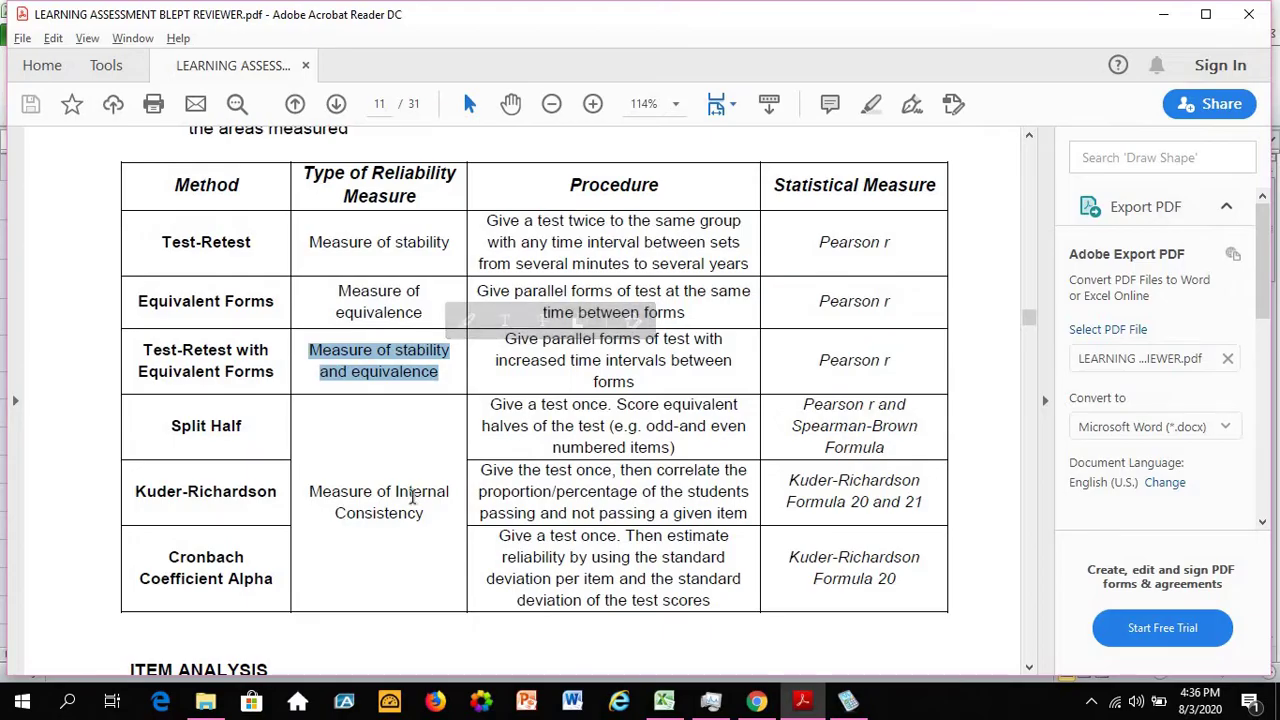
left_click_drag(307, 491, 430, 515)
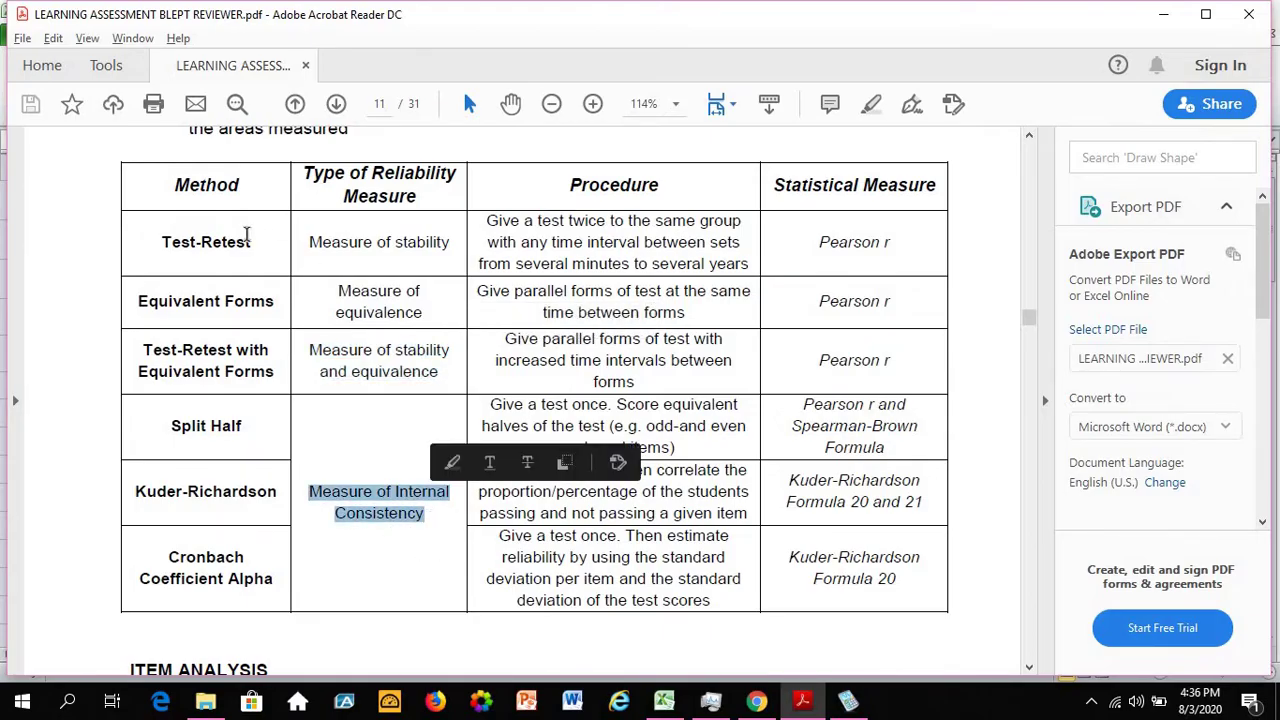
left_click_drag(161, 242, 269, 250)
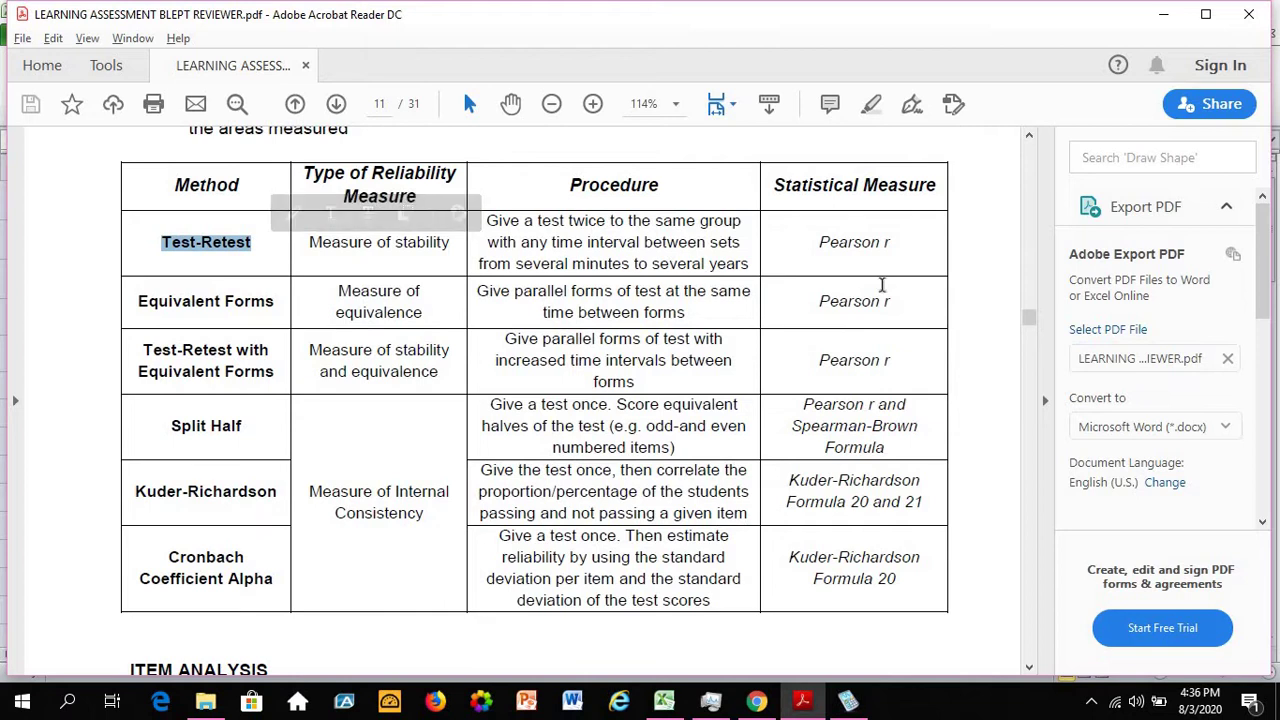
left_click_drag(773, 185, 936, 186)
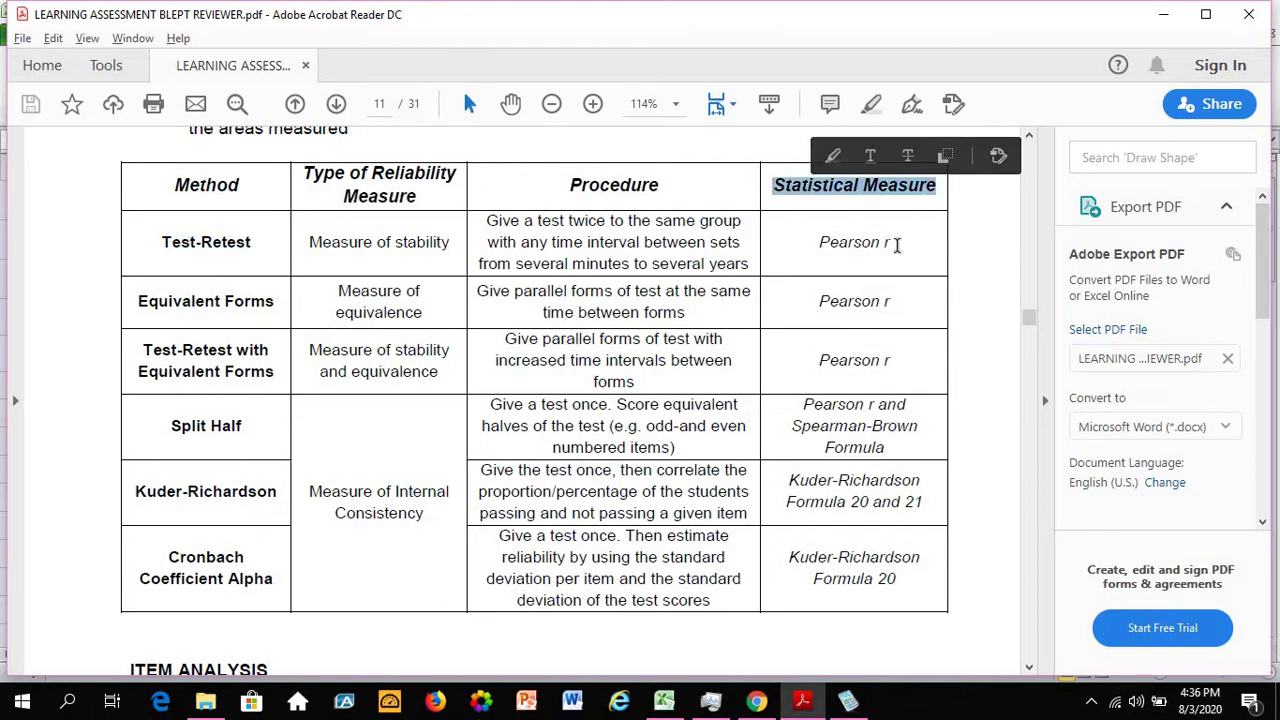
left_click_drag(892, 242, 820, 242)
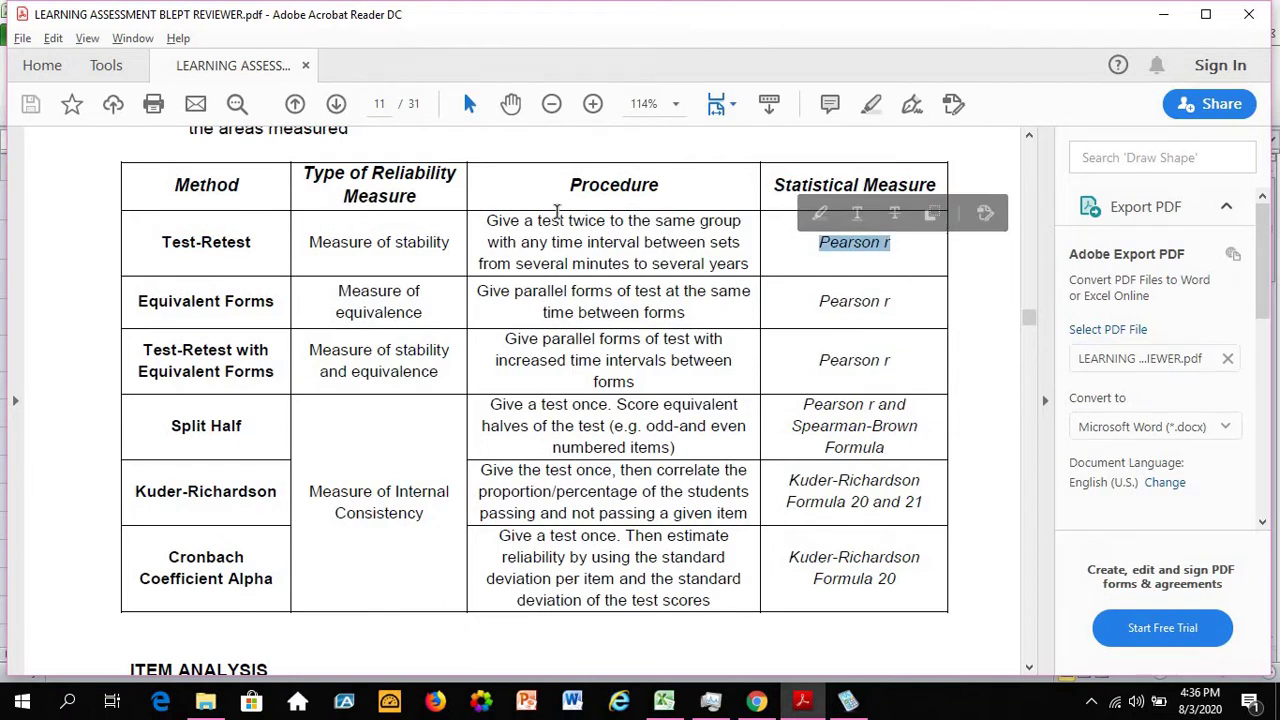
Highlight the Test-Retest procedure phrases about the same group and time interval, then return to Excel
left_click(482, 222)
left_click_drag(482, 222, 570, 228)
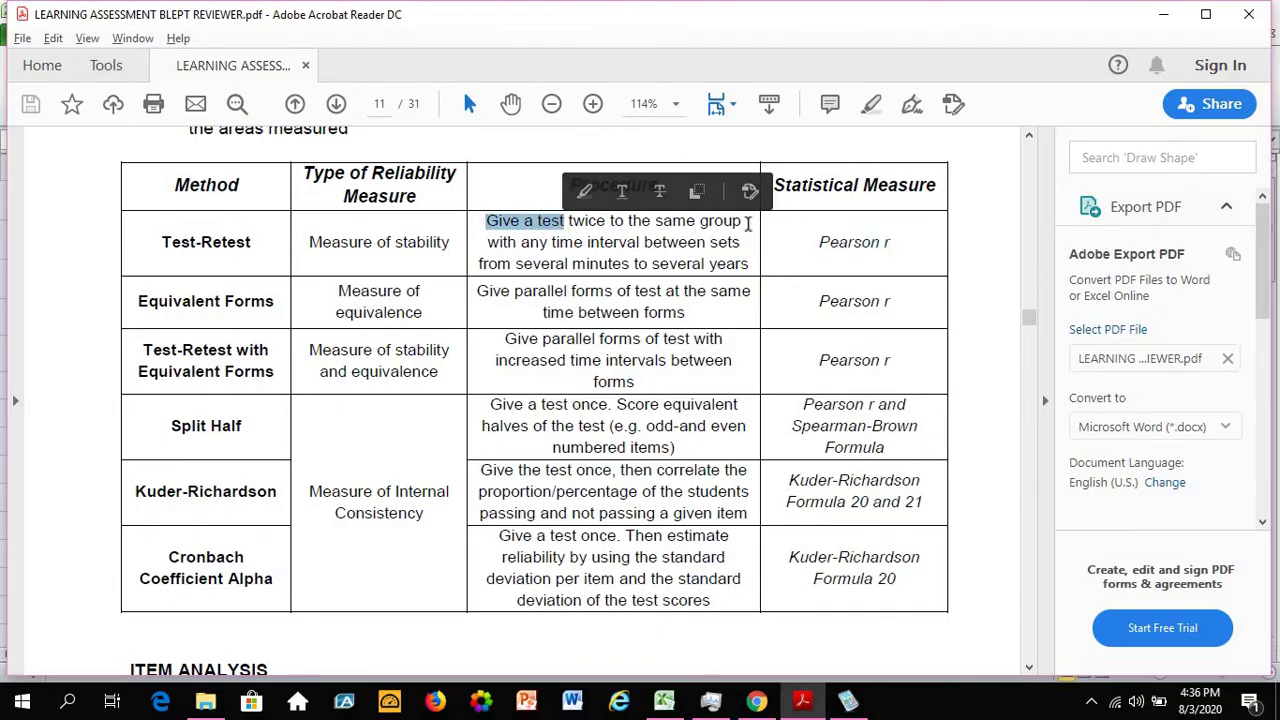
left_click_drag(745, 221, 655, 222)
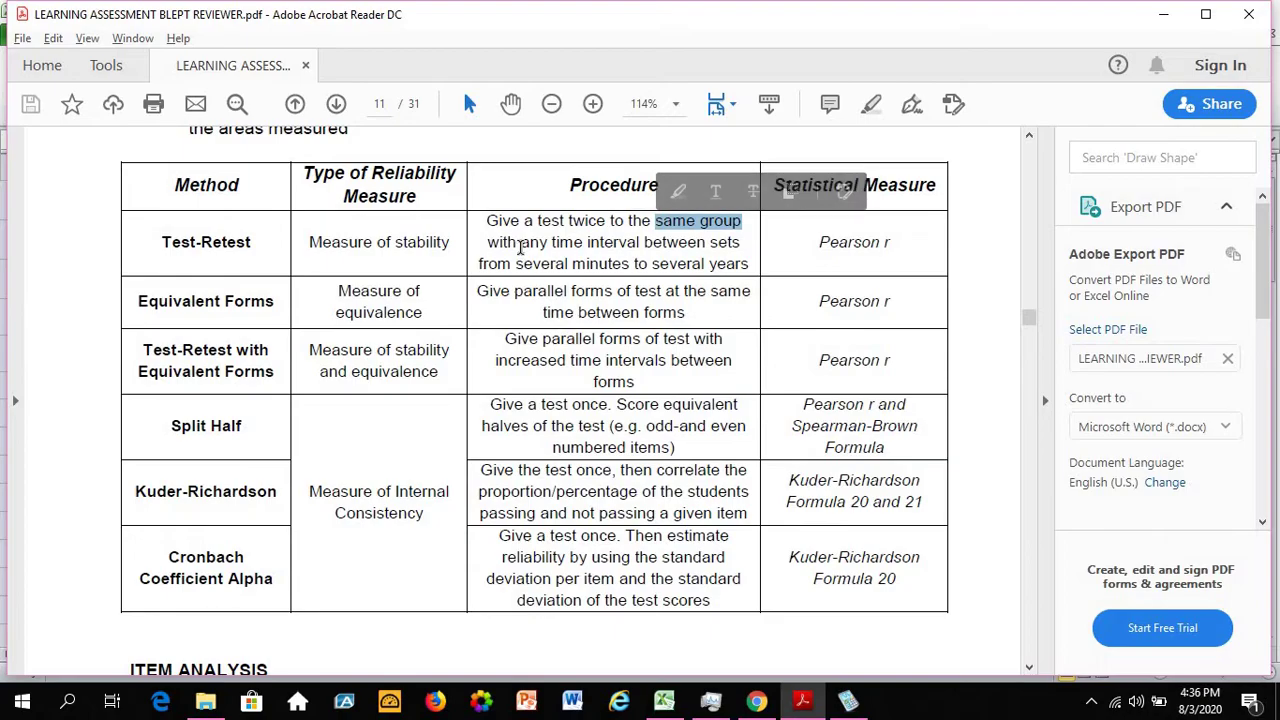
left_click_drag(487, 242, 741, 245)
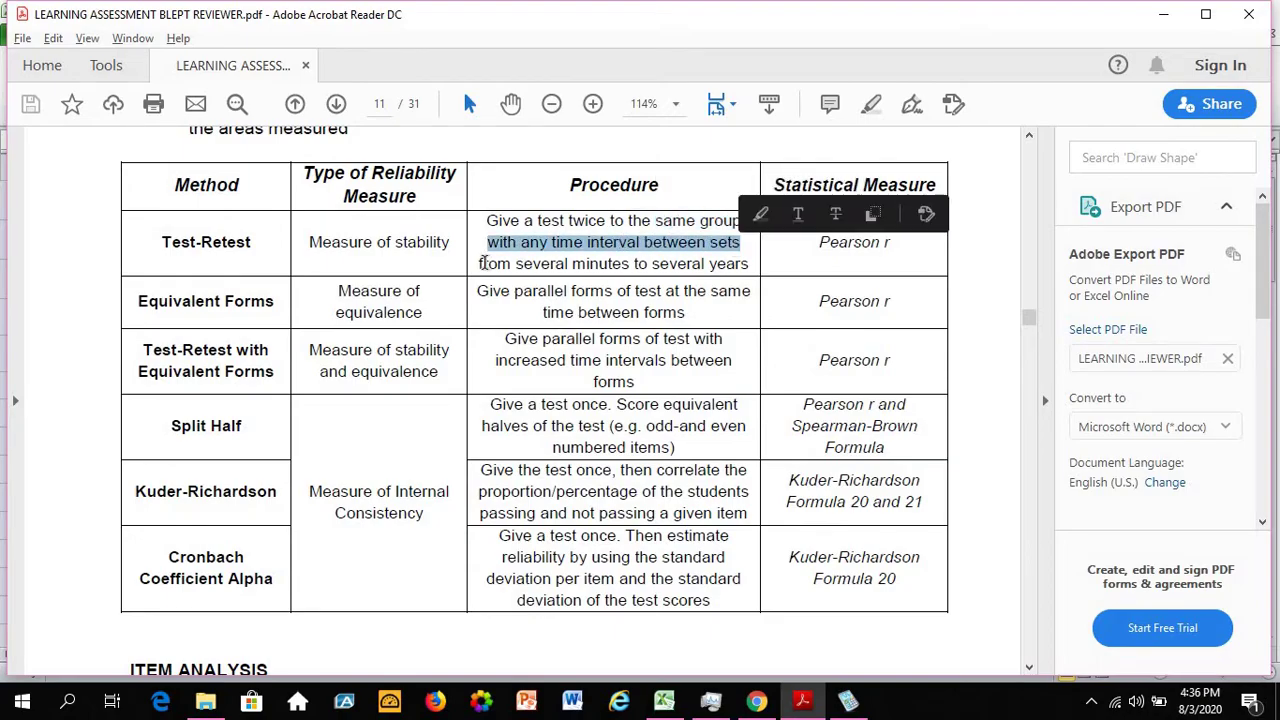
left_click_drag(479, 264, 720, 300)
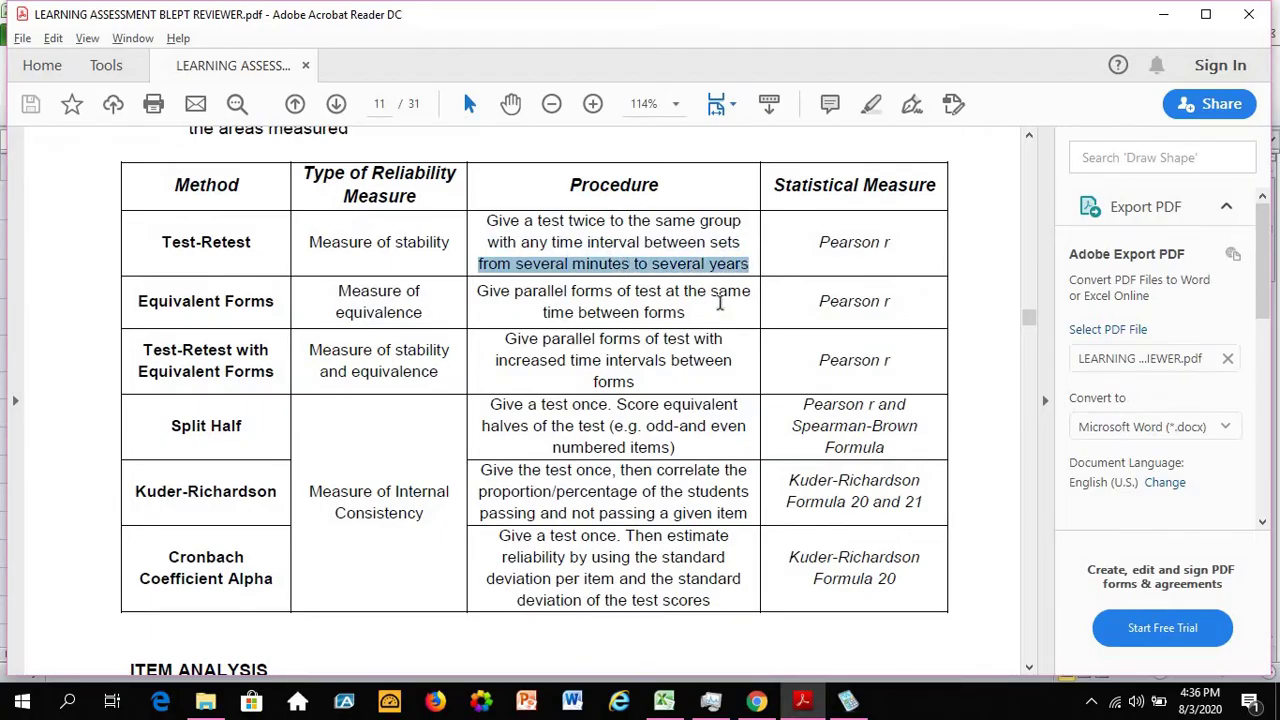
key("alt+Tab")
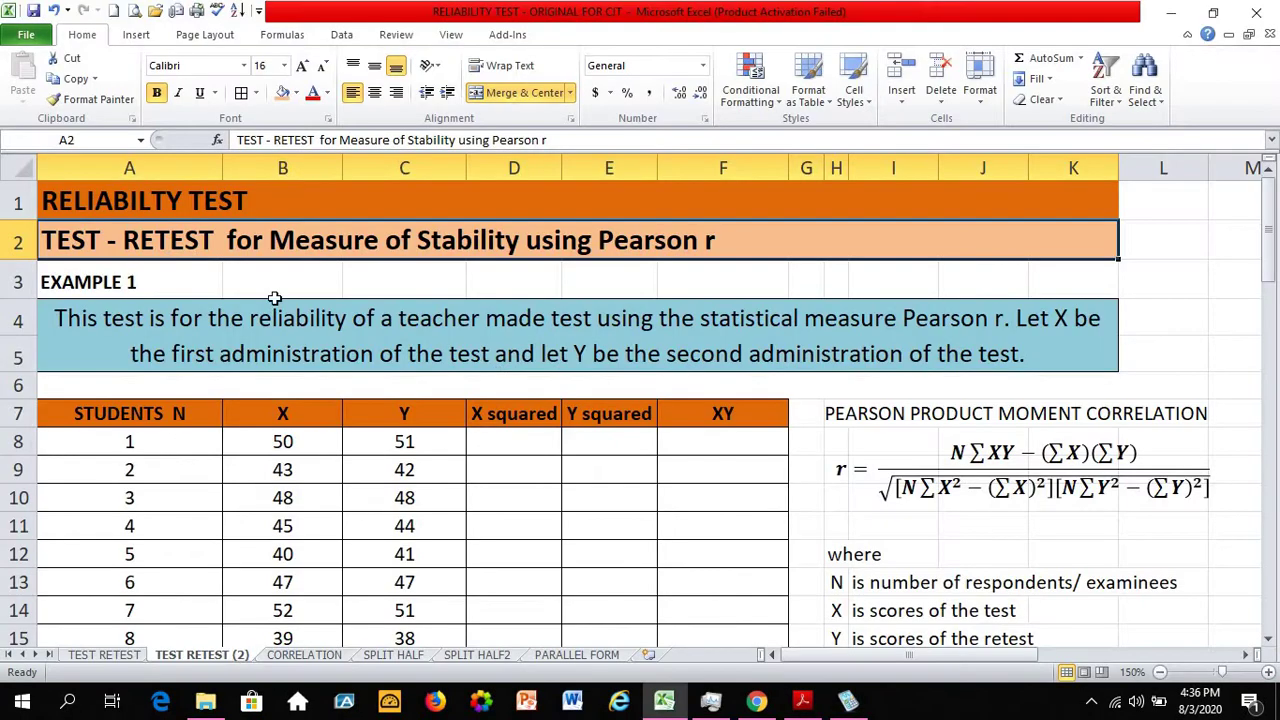
left_click(140, 283)
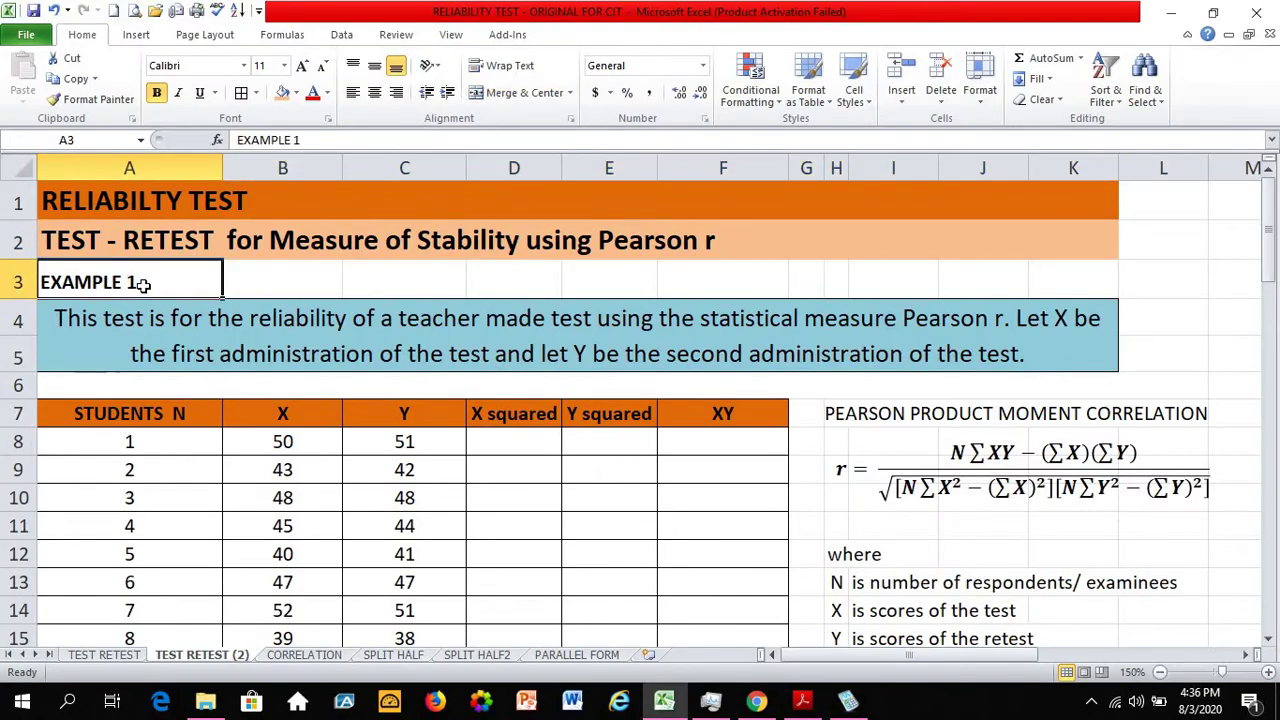
left_click(143, 330)
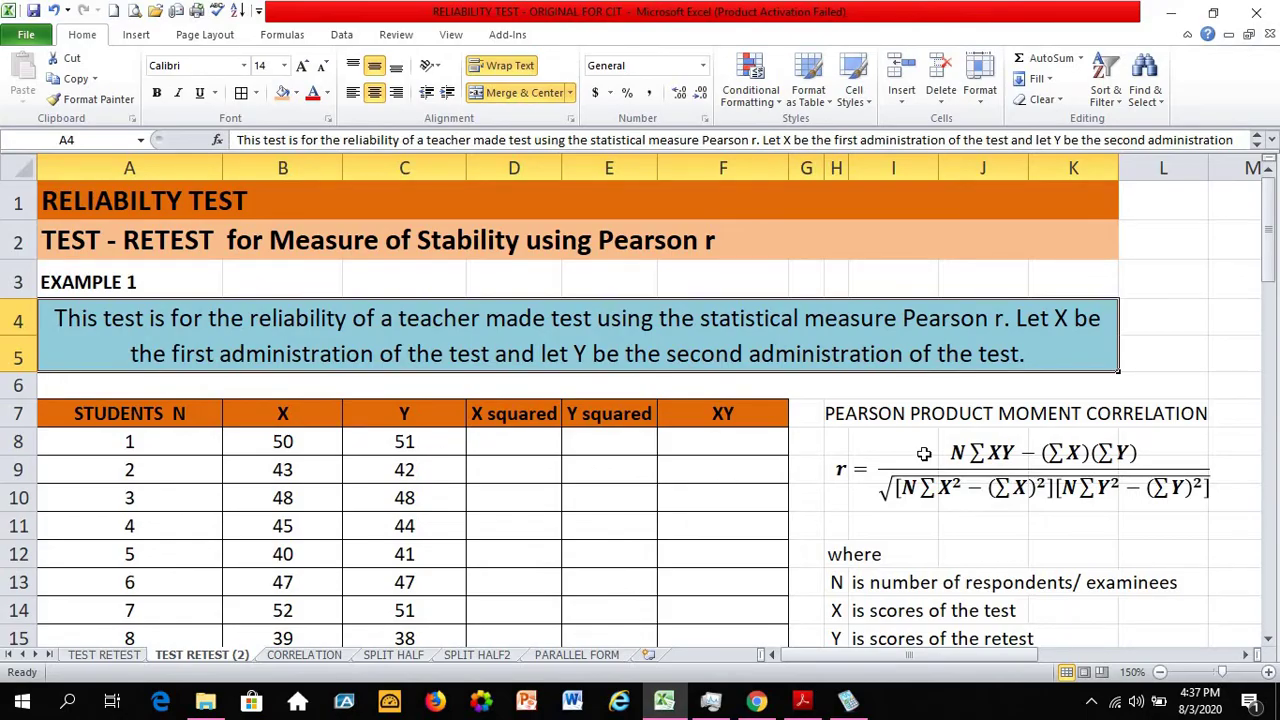
left_click(893, 413)
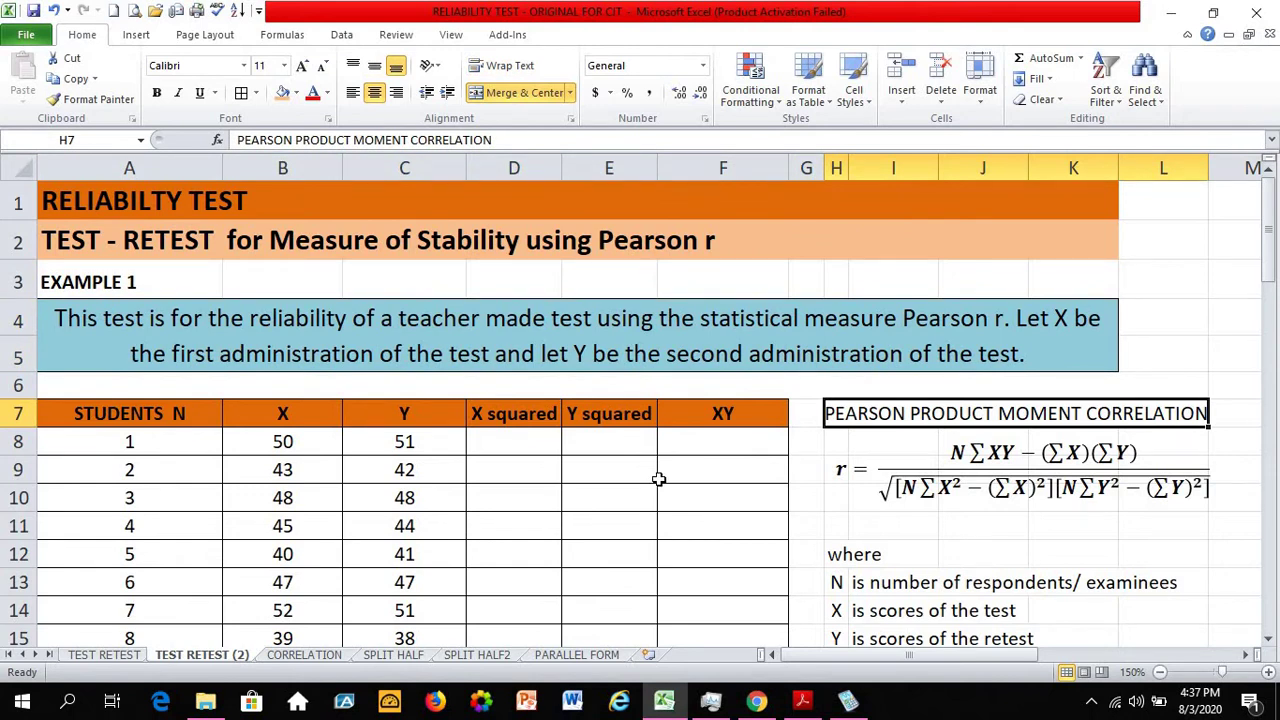
left_click(1010, 340)
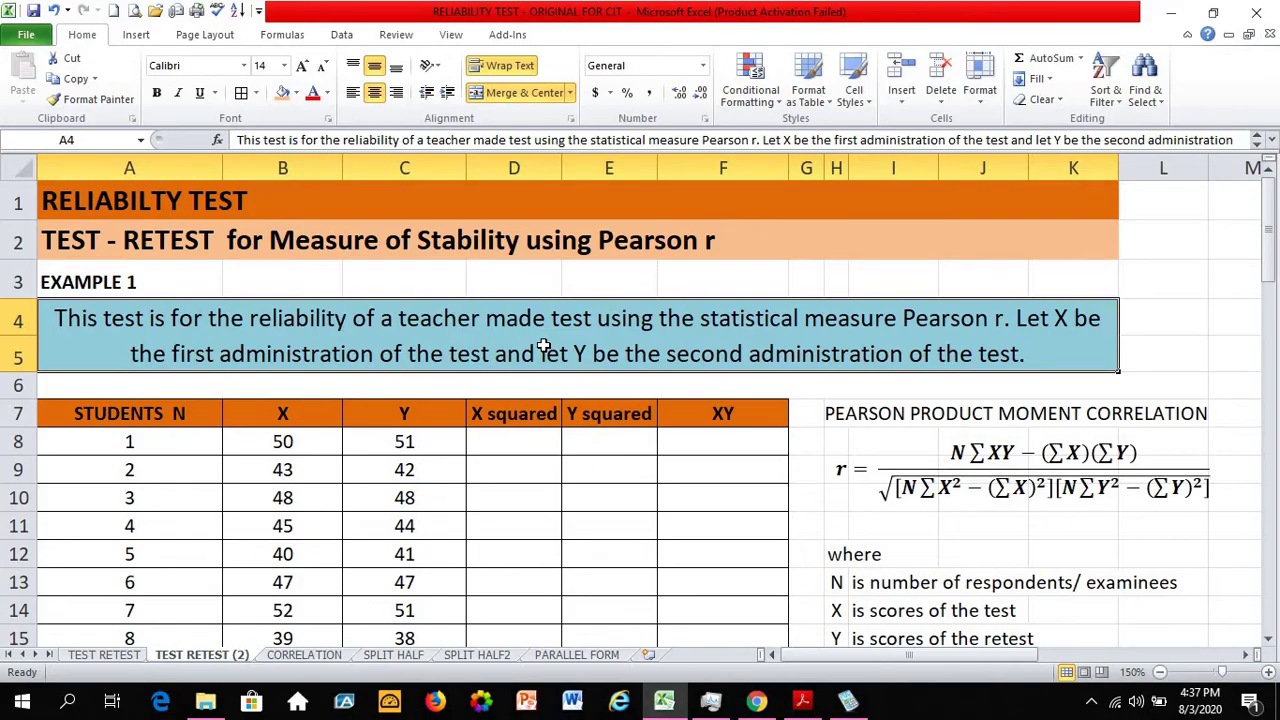
left_click(268, 410)
left_click(283, 168)
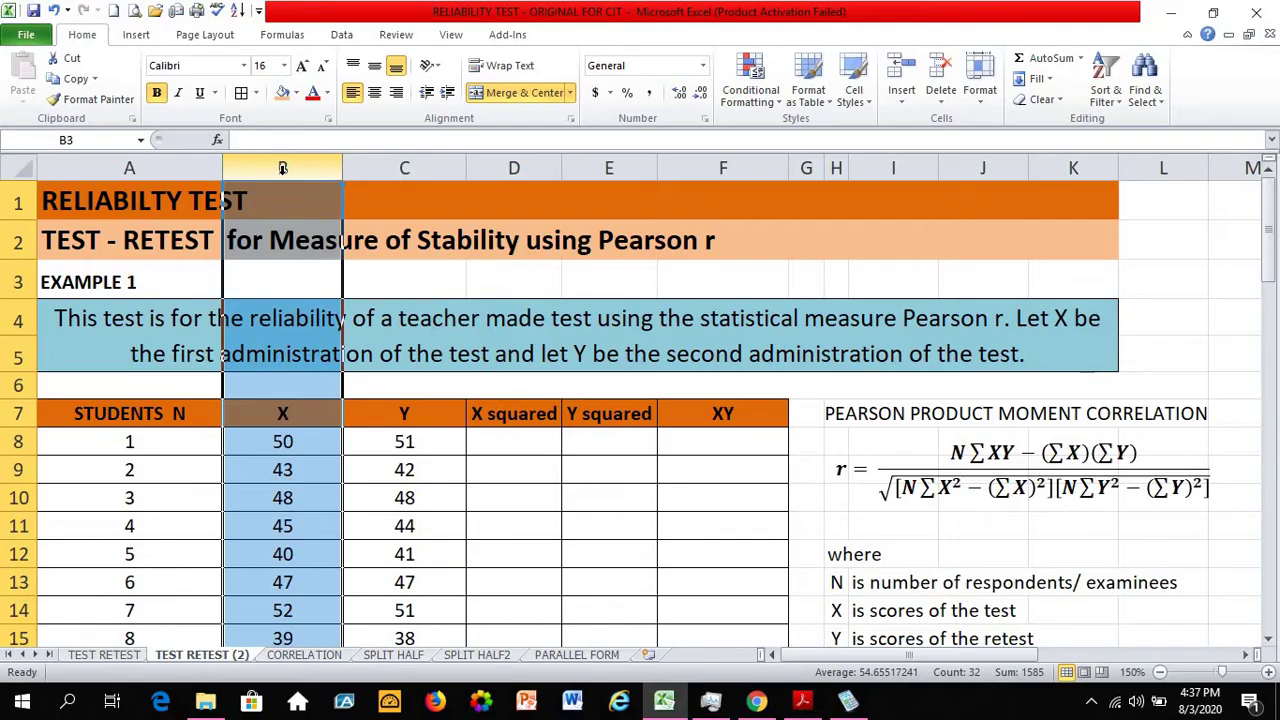
left_click(405, 166)
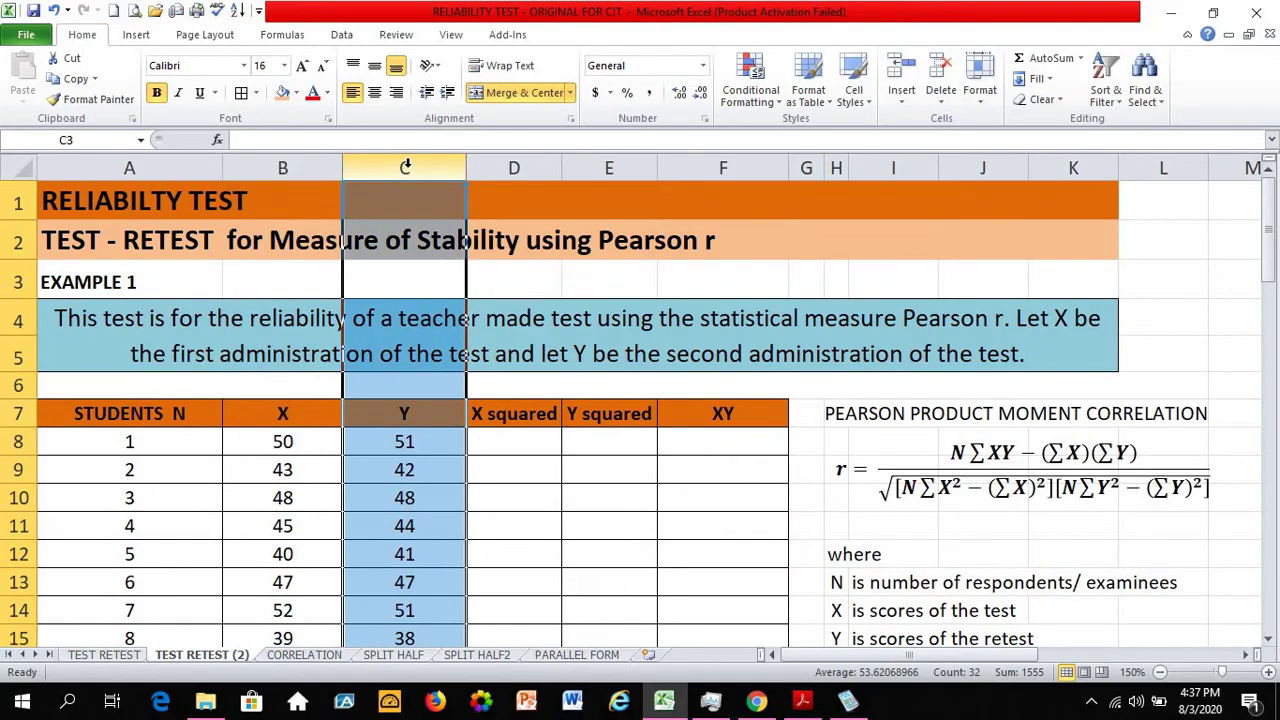
left_click(276, 442)
scroll(276, 442, "down", 2)
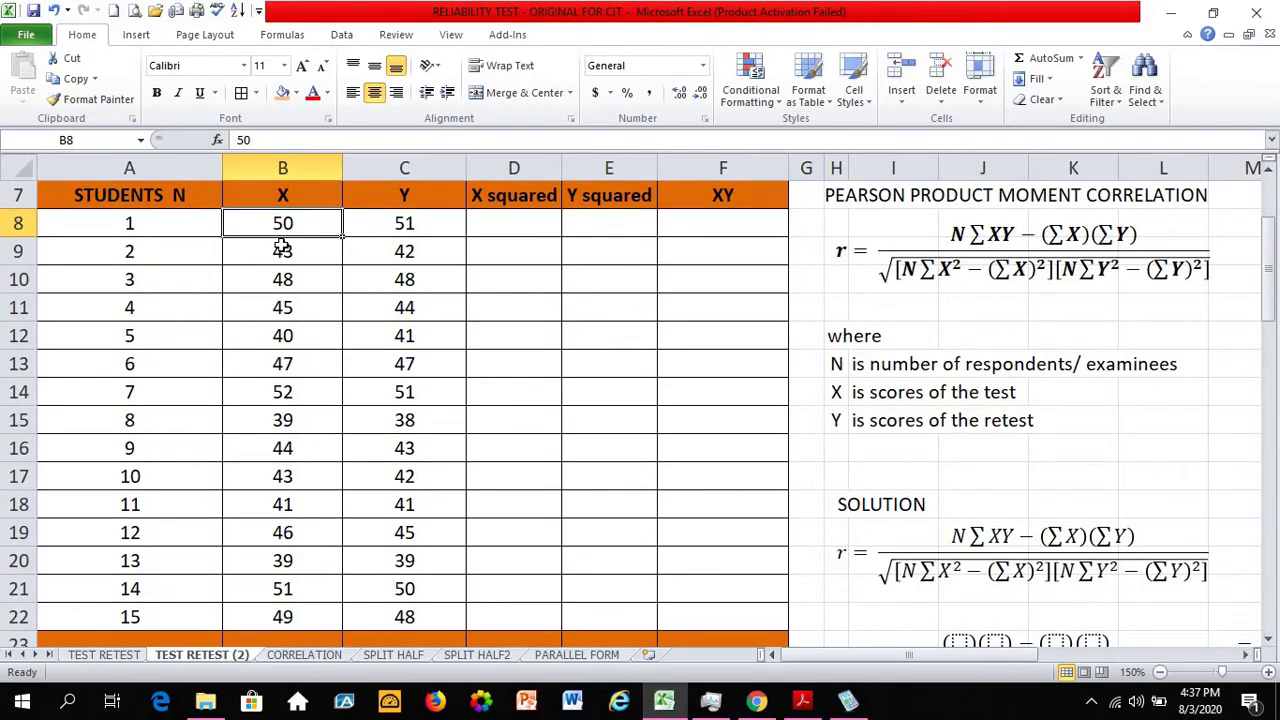
left_click(279, 195)
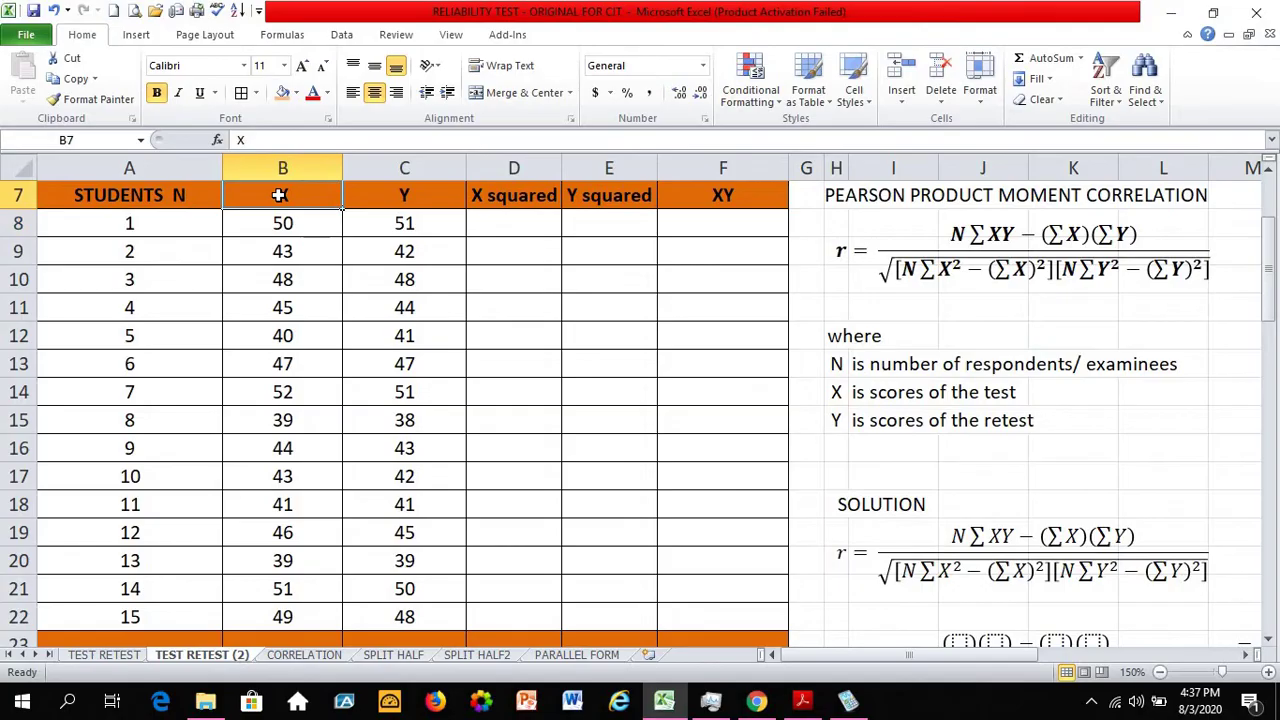
left_click(282, 168)
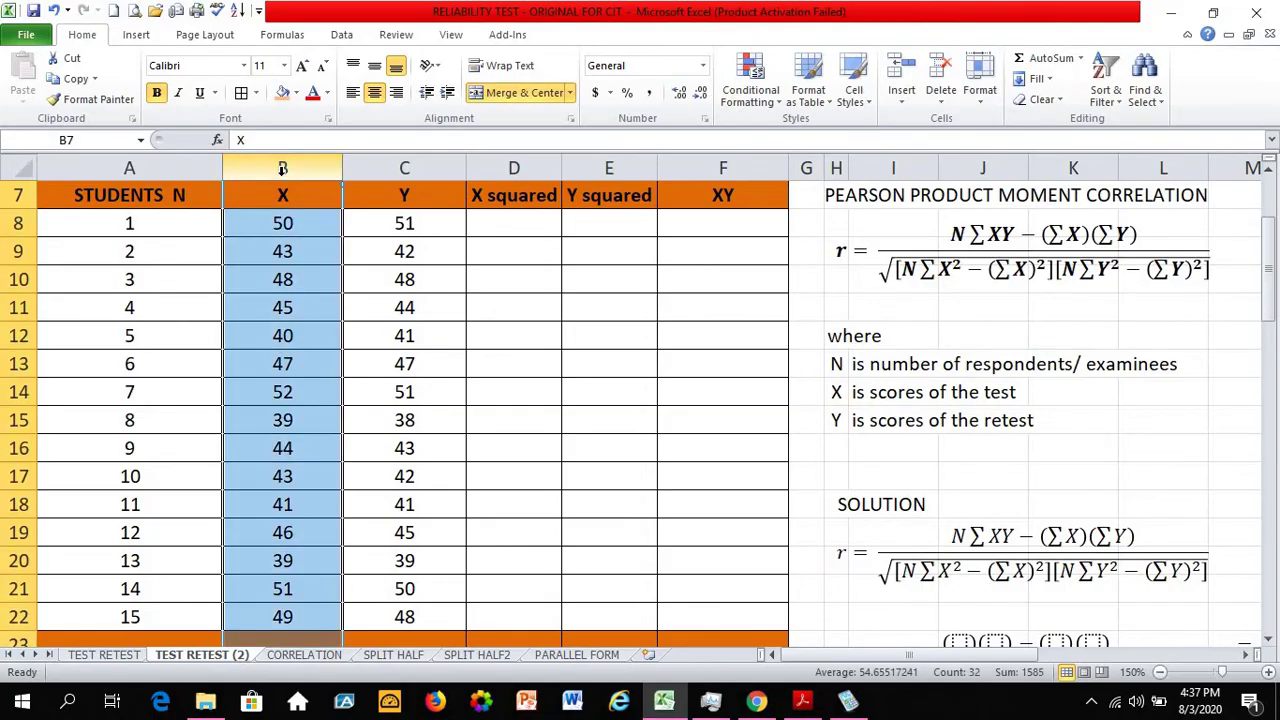
left_click(846, 396)
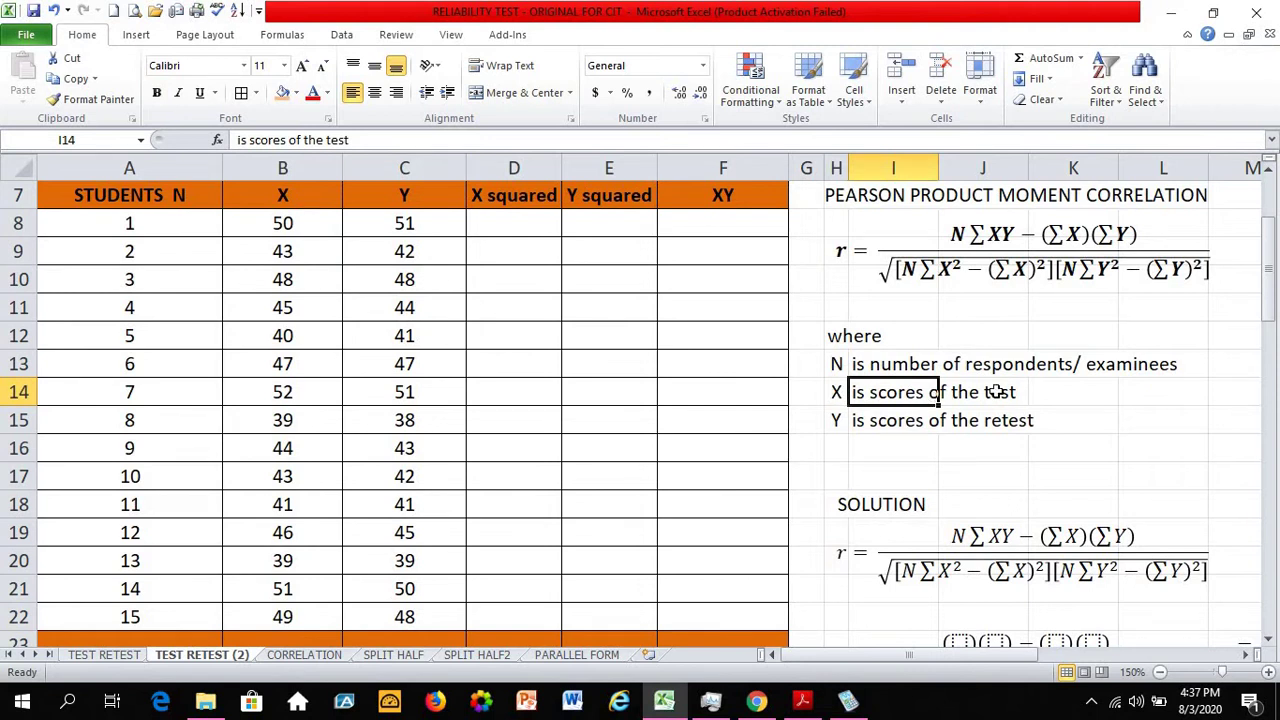
left_click(838, 420)
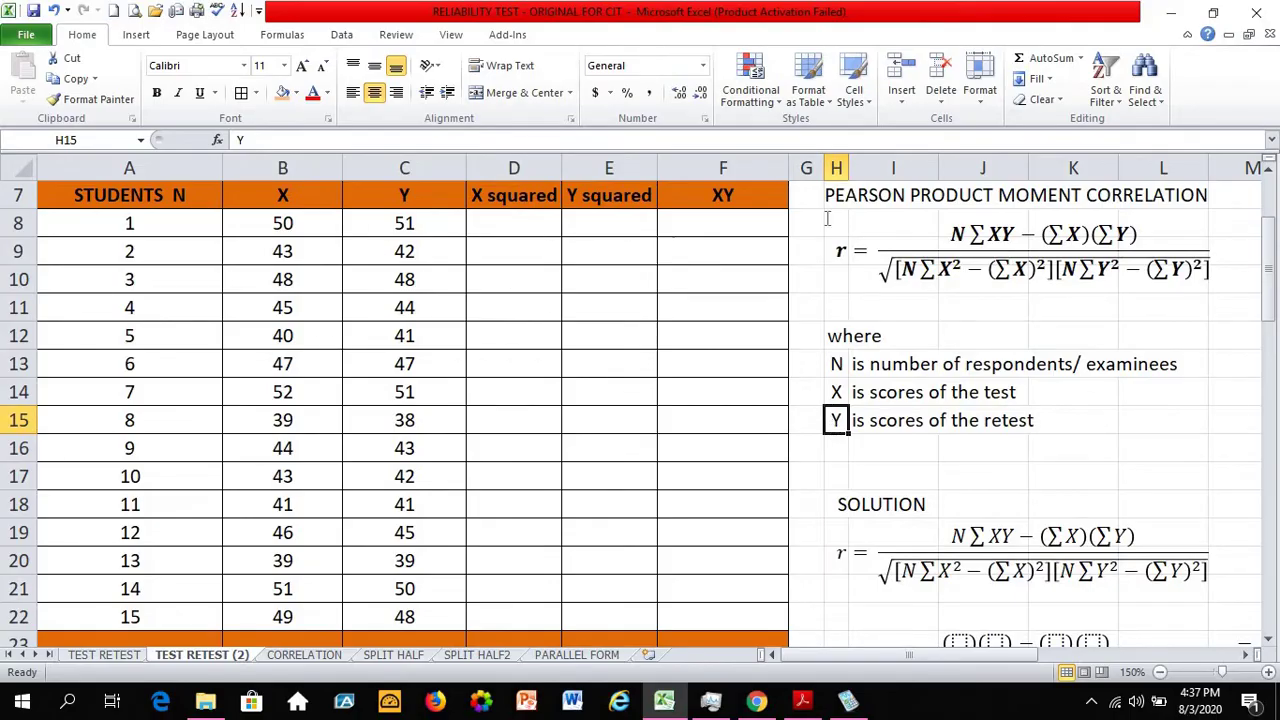
left_click(1078, 250)
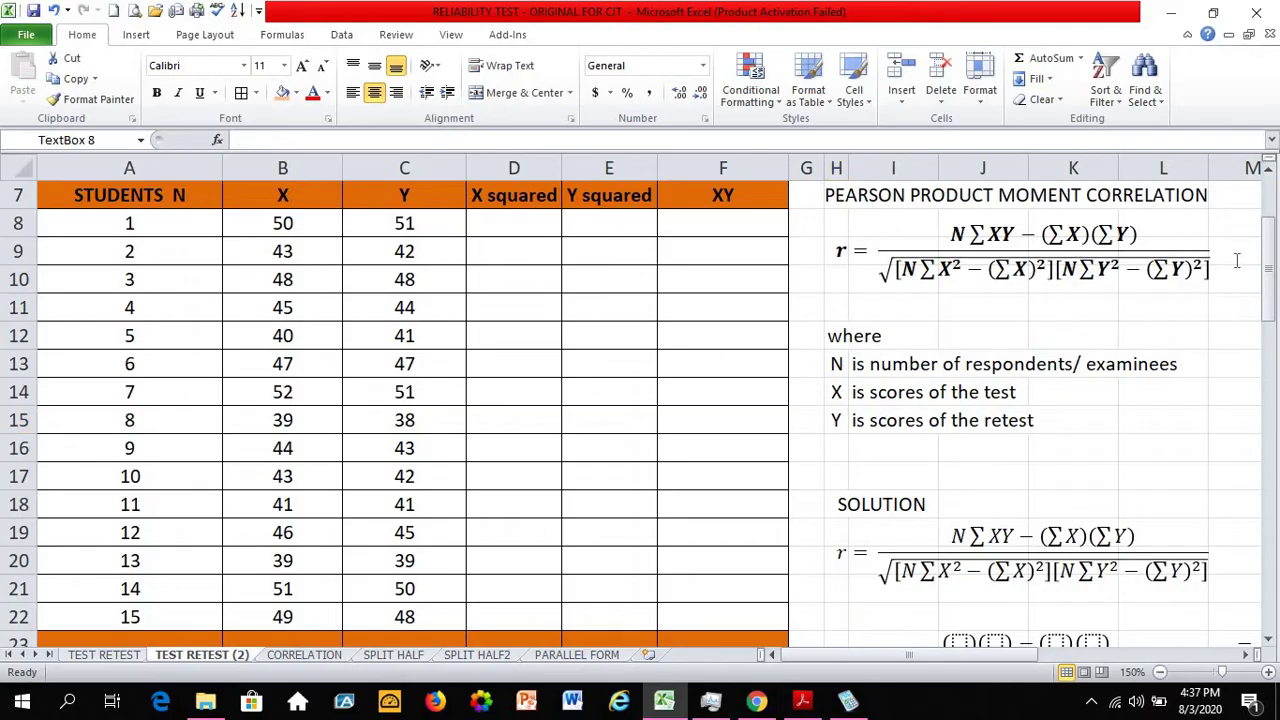
left_click(1231, 260)
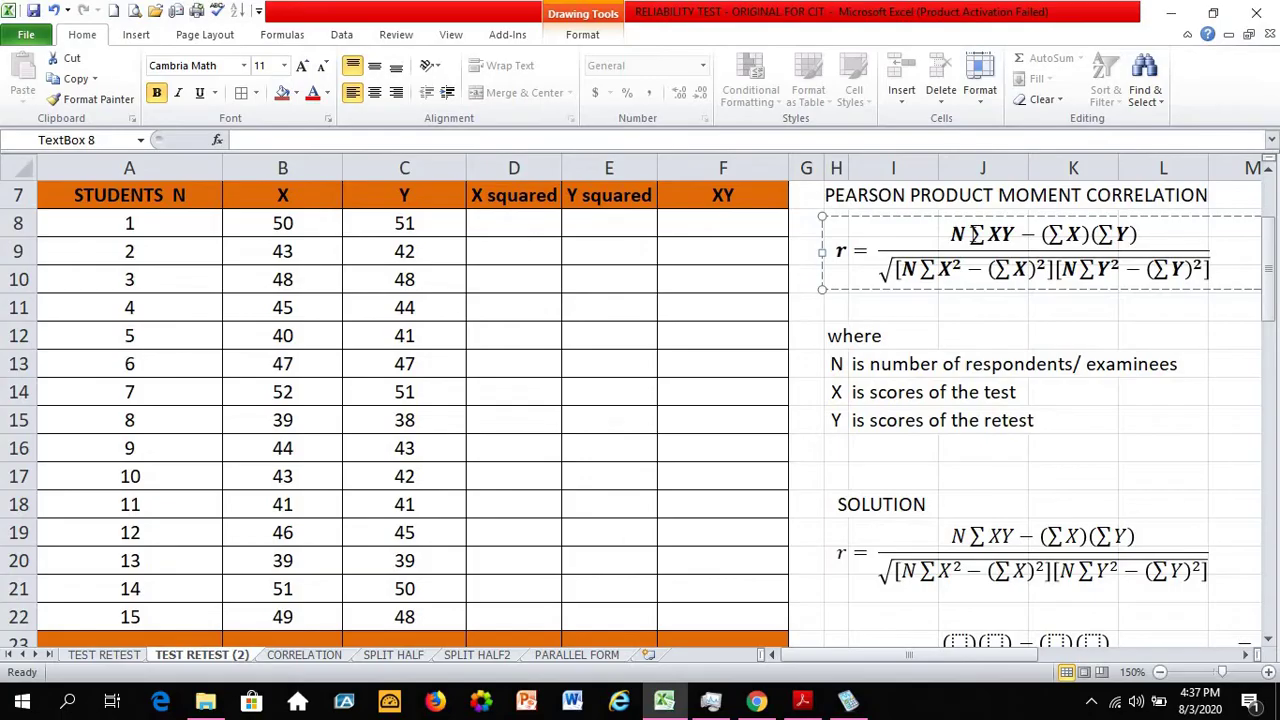
left_click(972, 234)
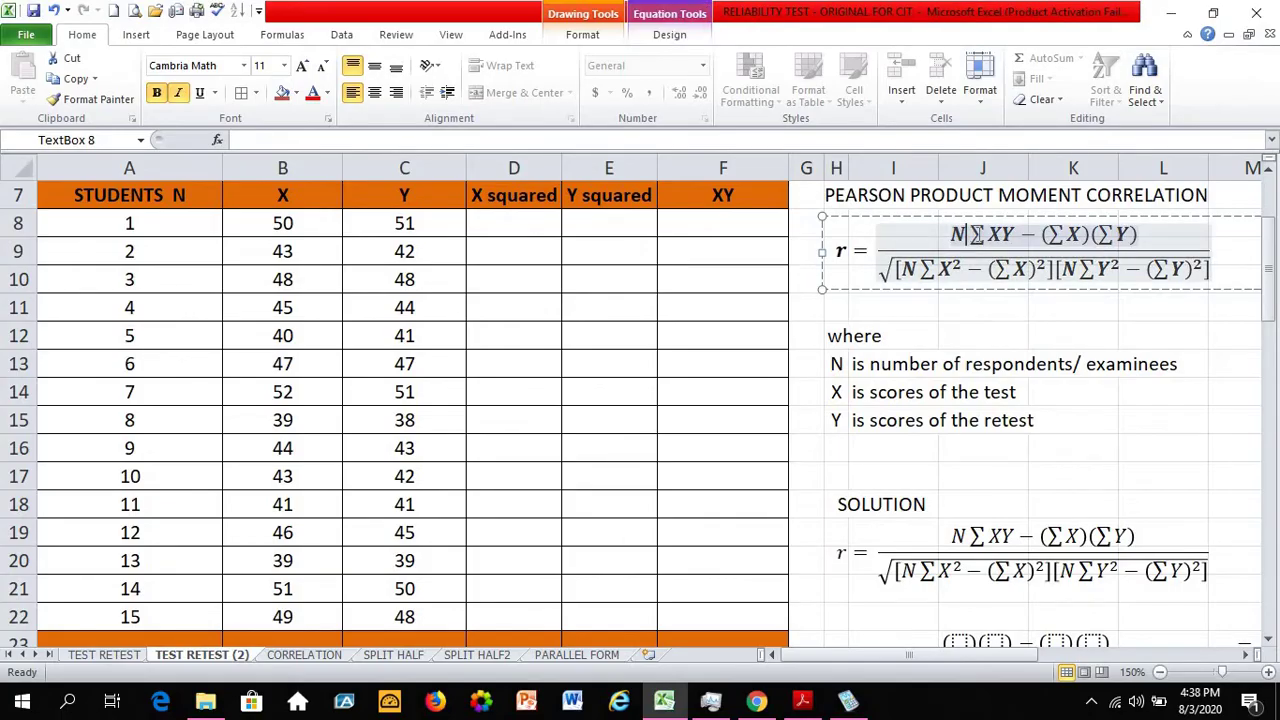
left_click(528, 192)
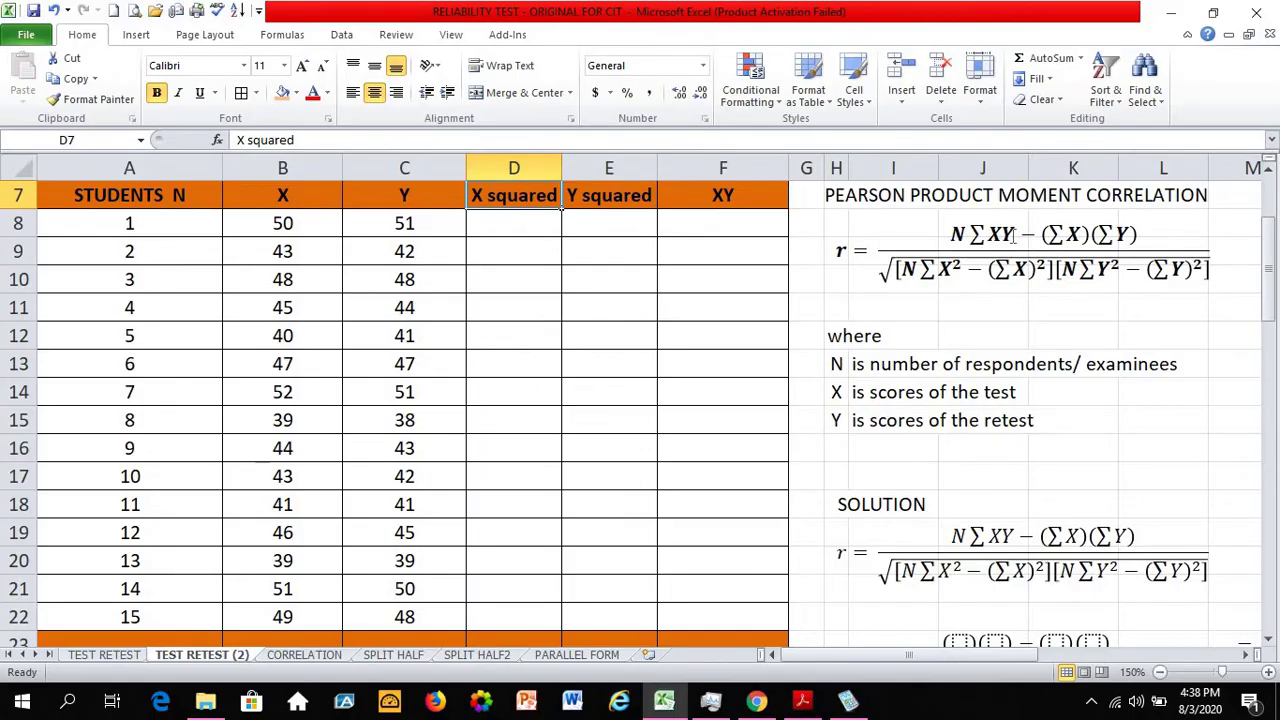
left_click(1013, 234)
double_click(1013, 234)
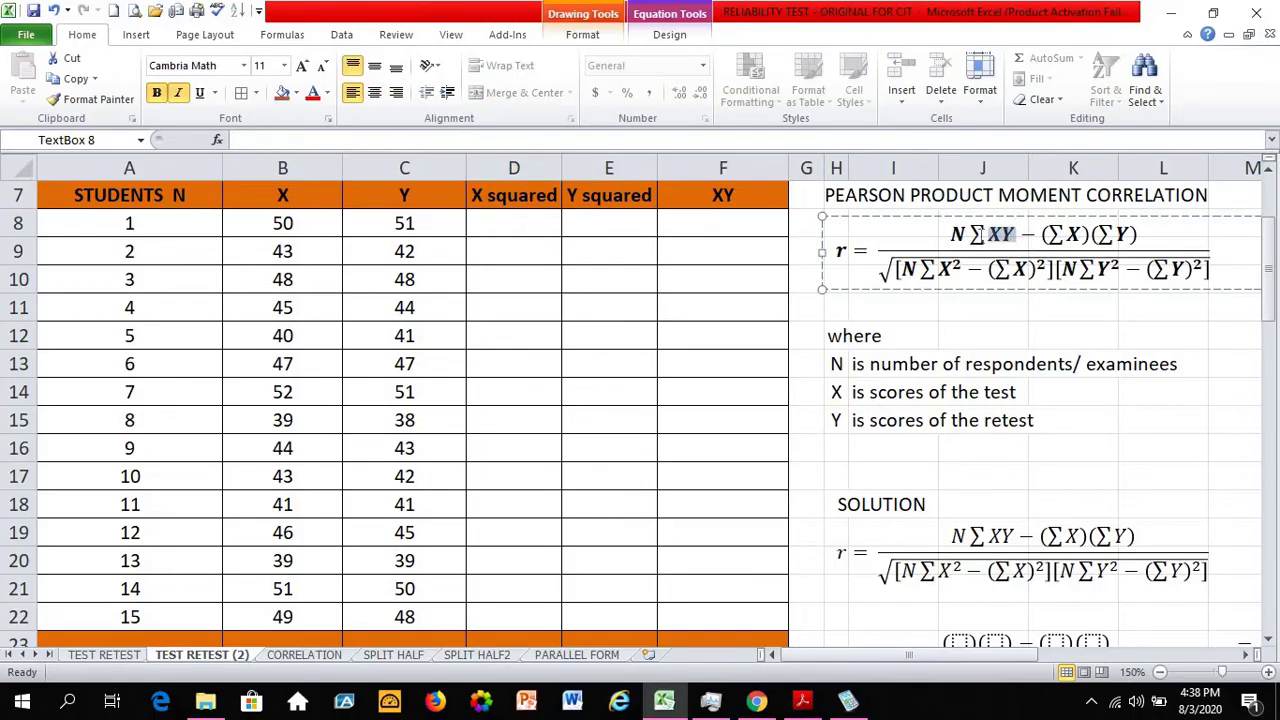
left_click(1009, 234)
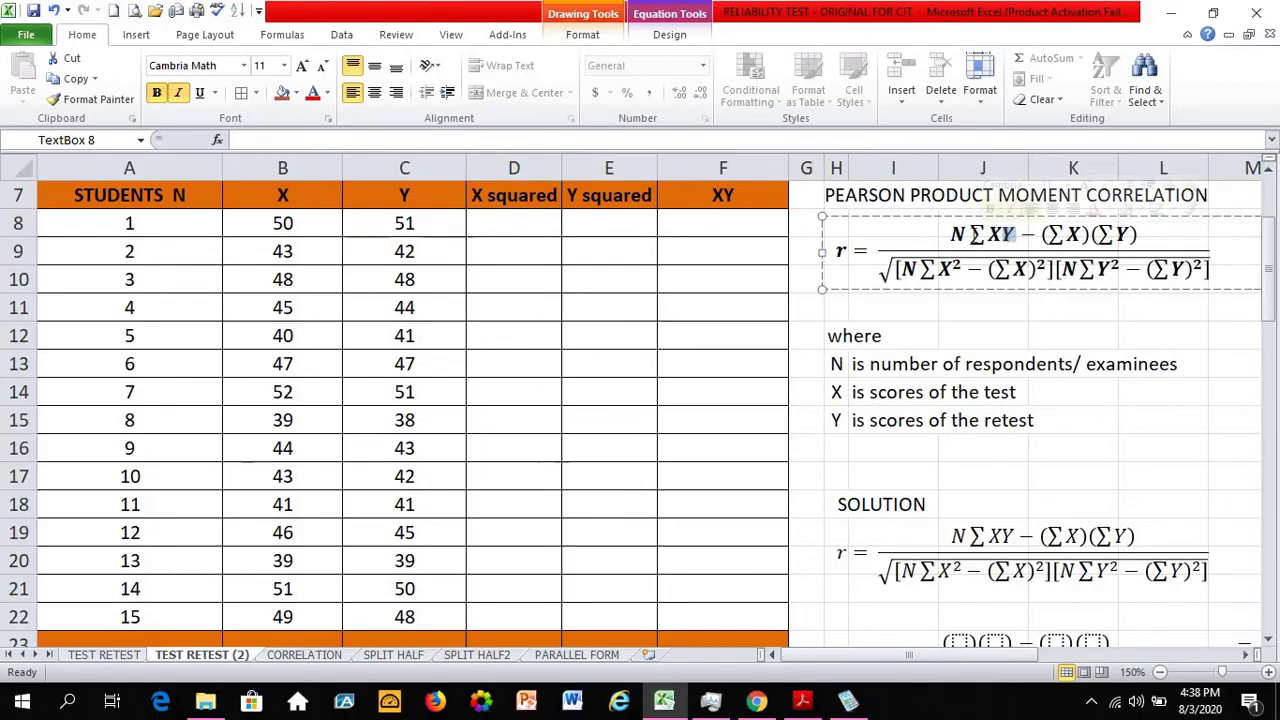
left_click(1012, 234, "shift")
left_click(724, 196)
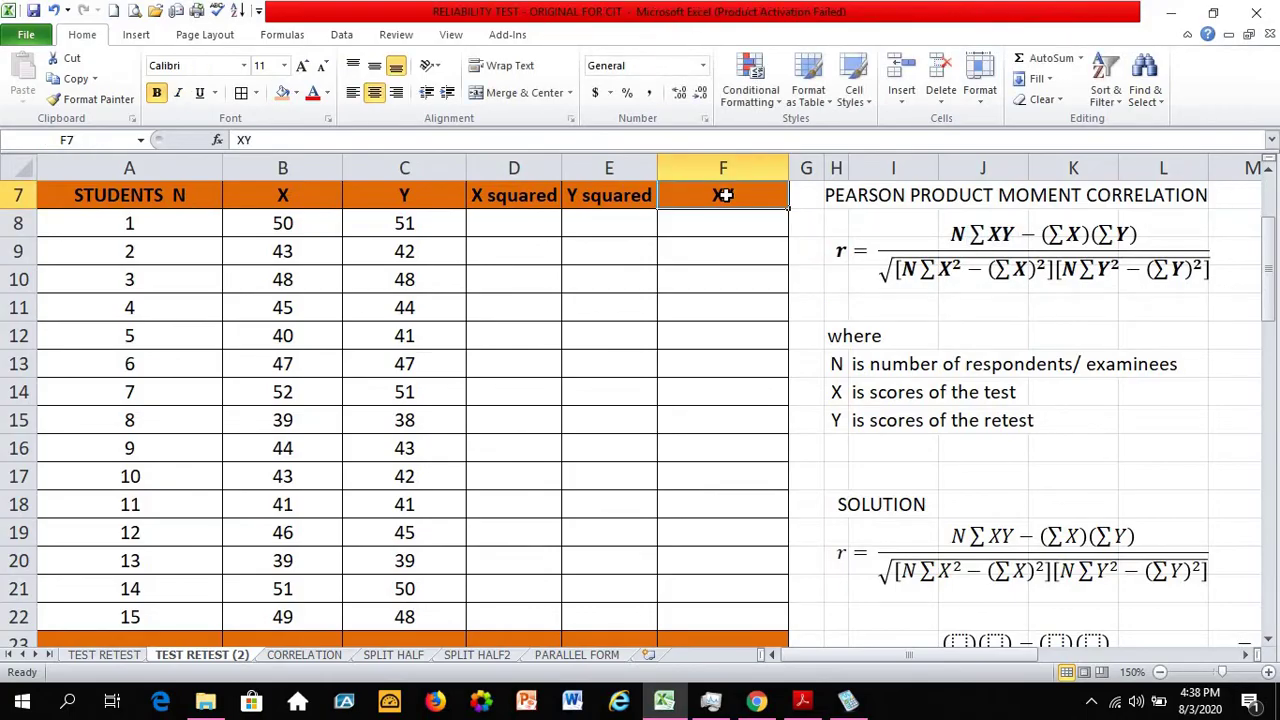
left_click(298, 200)
left_click(391, 197)
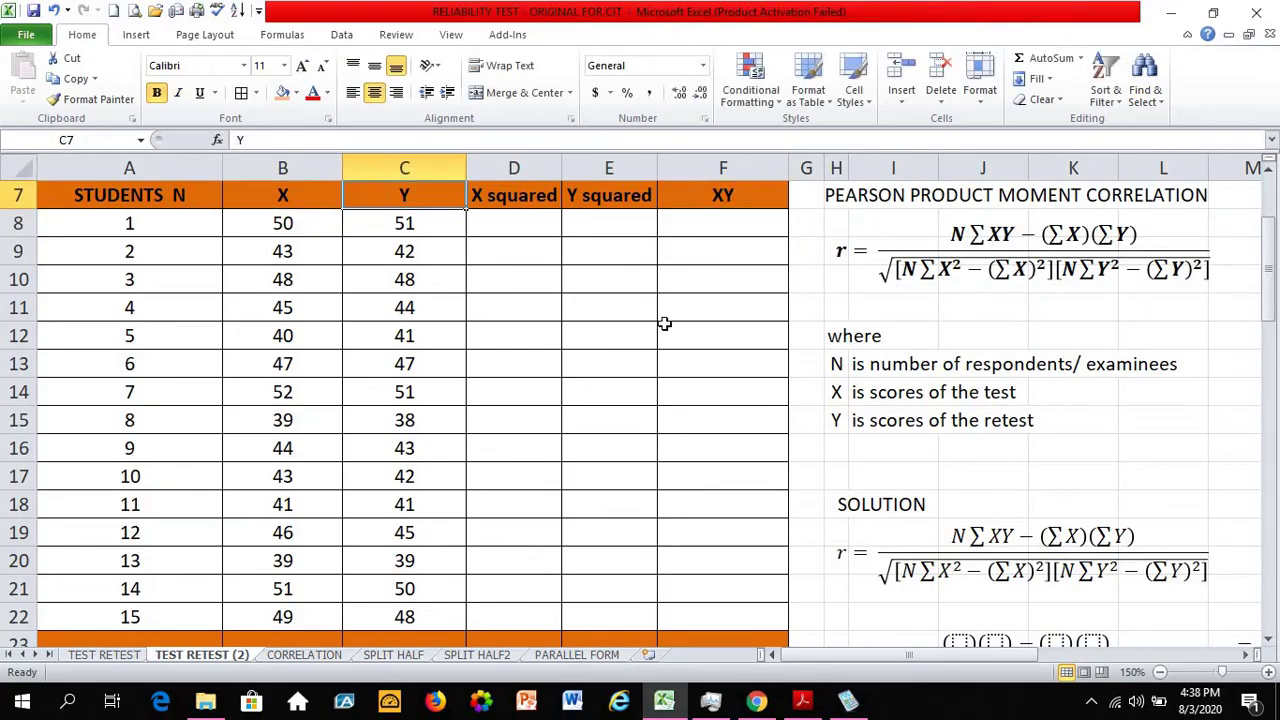
left_click(718, 634)
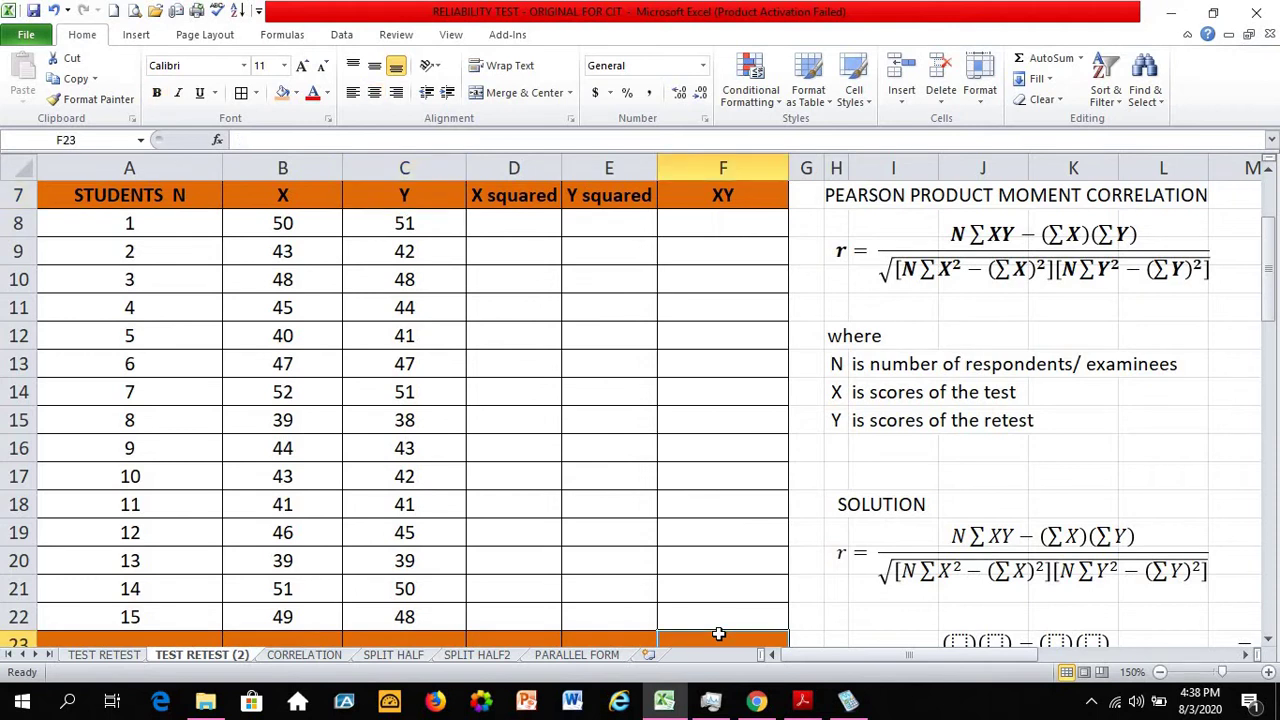
left_click(1013, 236)
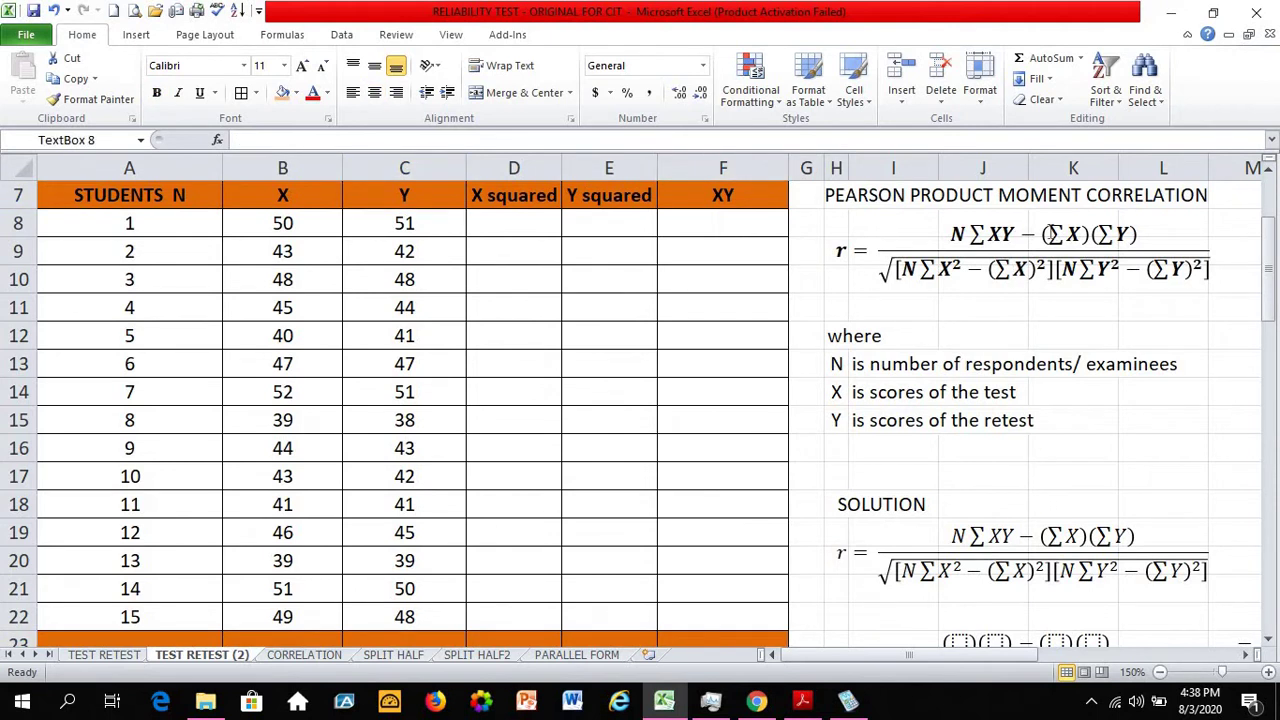
left_click(1075, 233)
left_click(1072, 234)
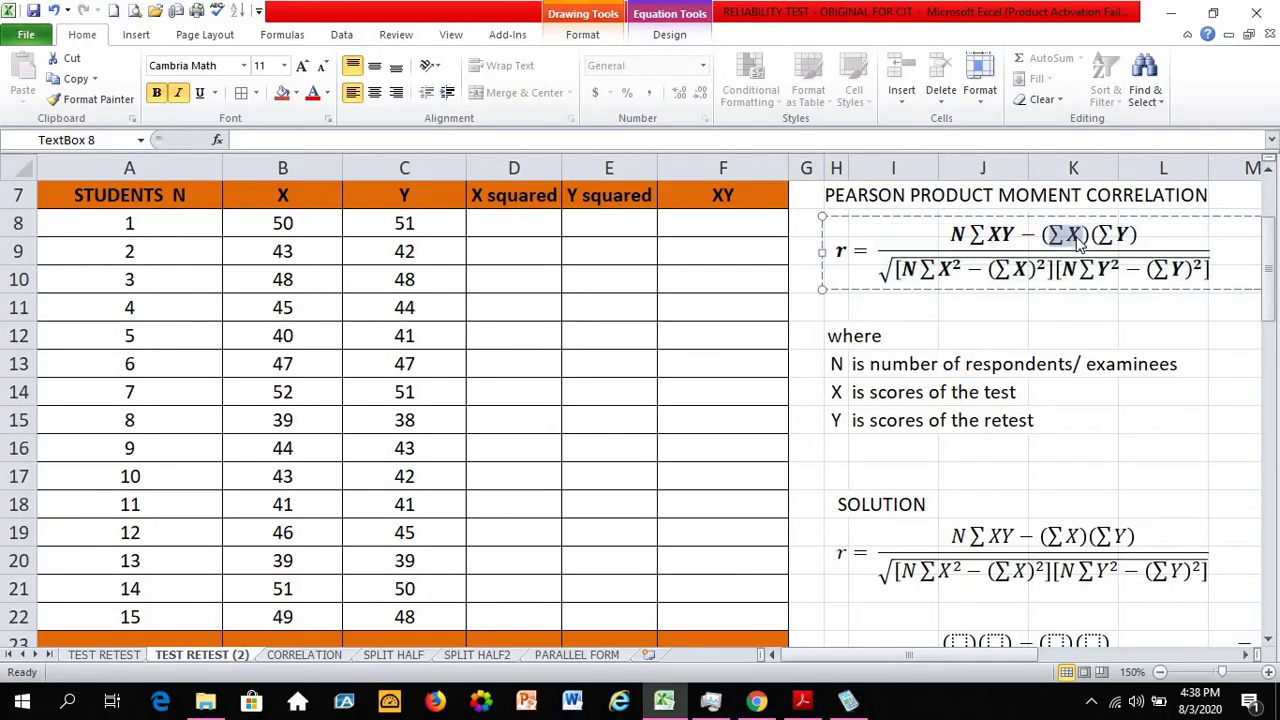
left_click(285, 641)
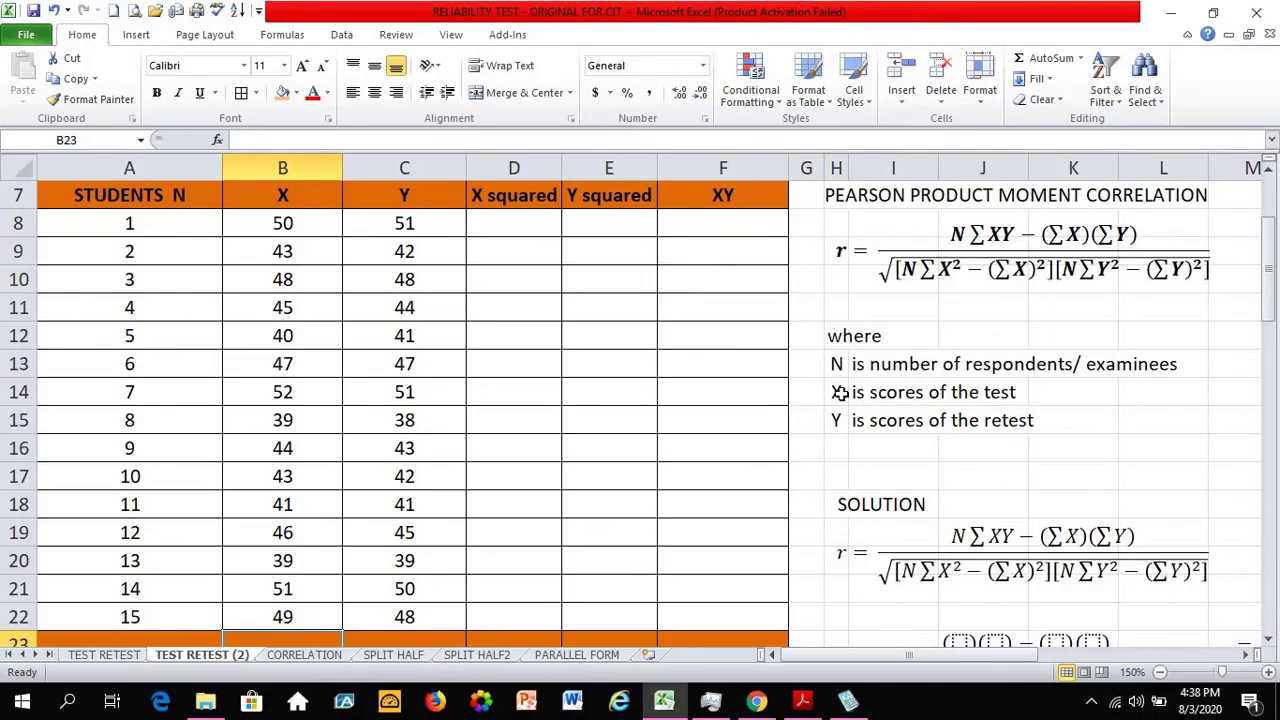
left_click(1147, 236)
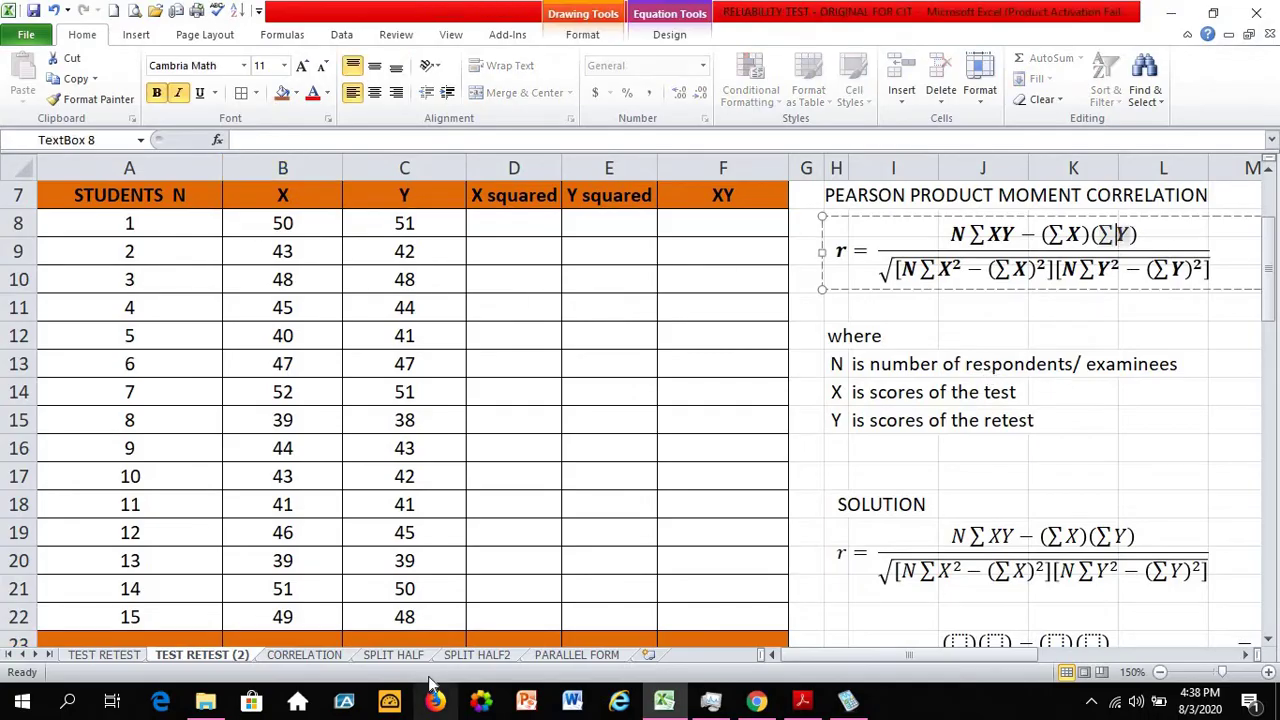
left_click(425, 640)
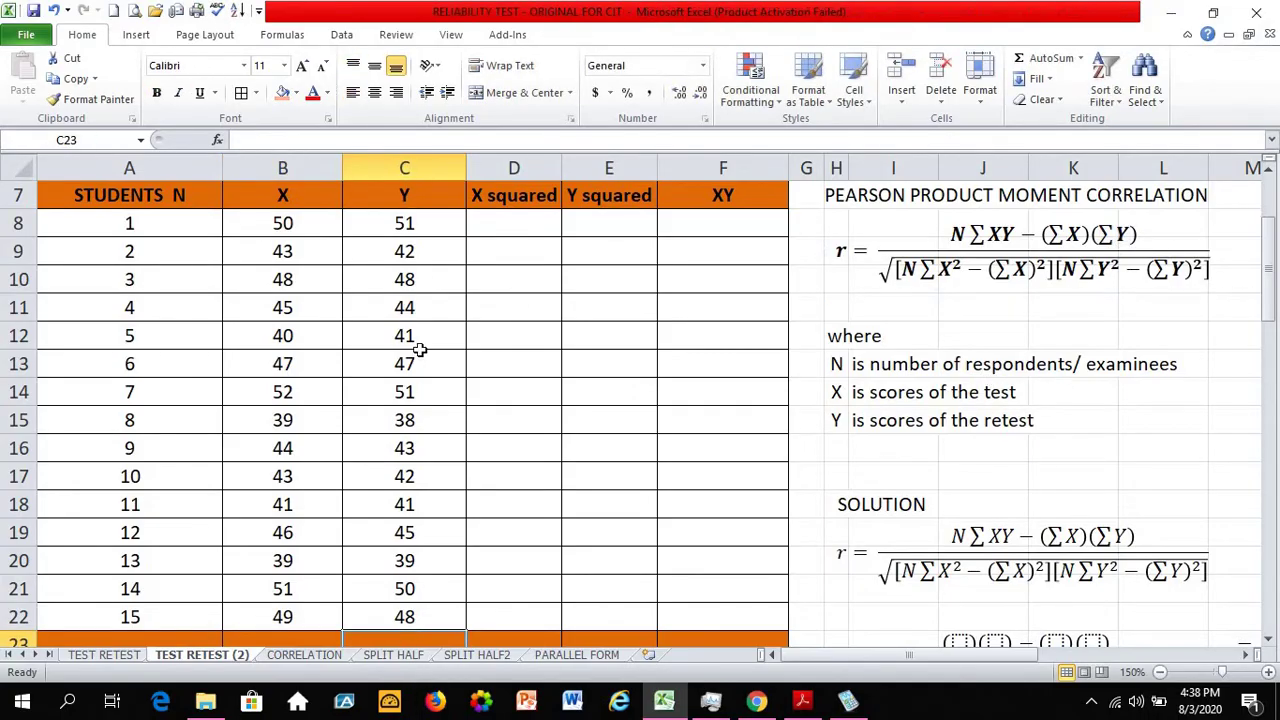
left_click(414, 222)
left_click(418, 636)
left_click(885, 285)
left_click(900, 256)
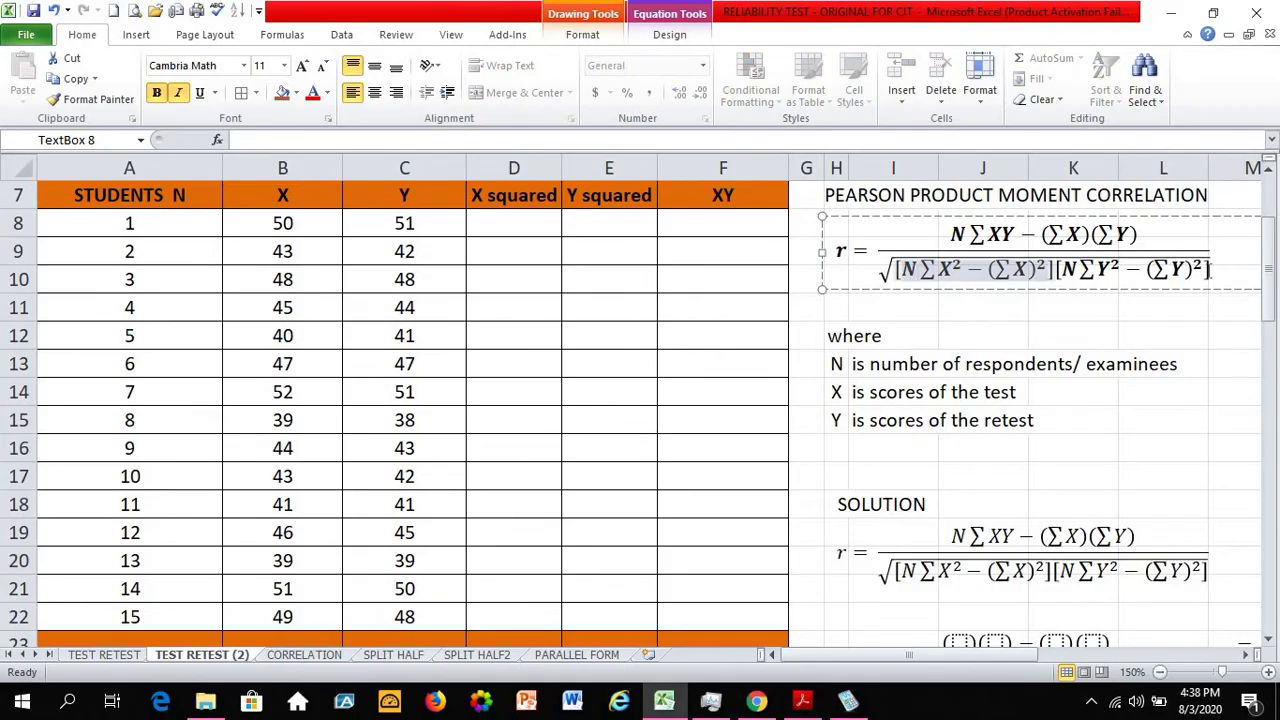
left_click(1225, 275)
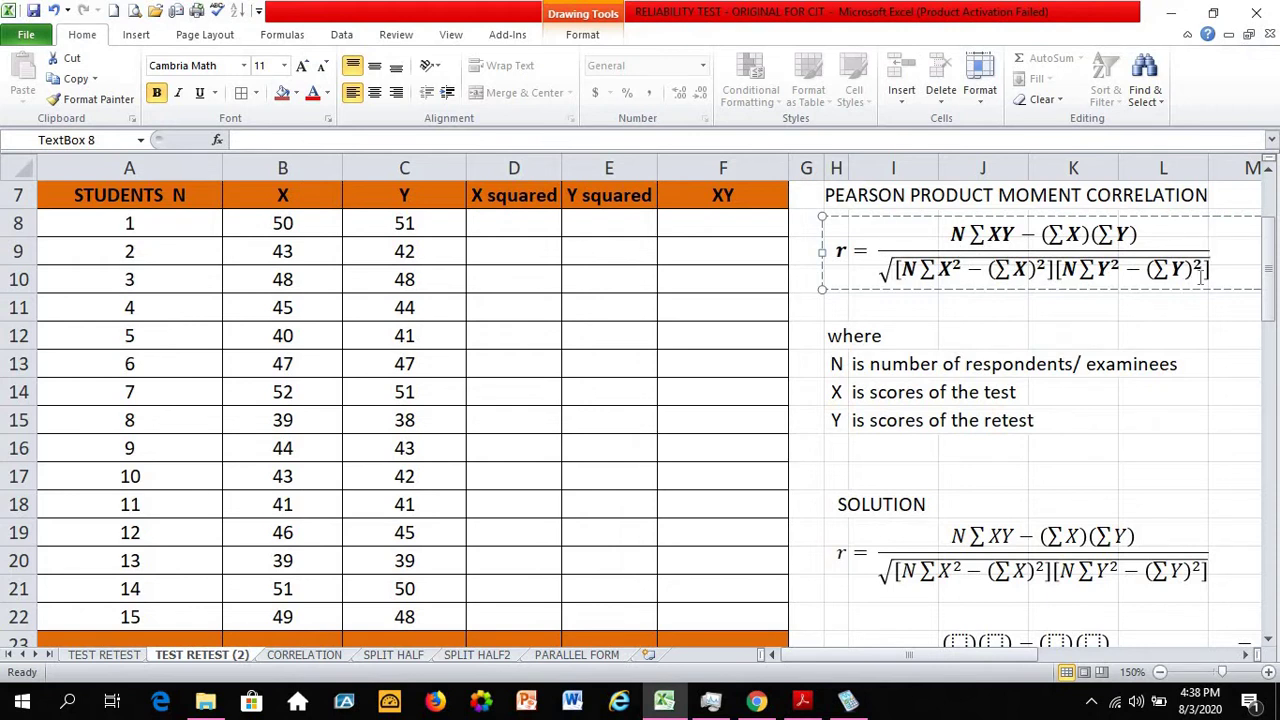
left_click(913, 270)
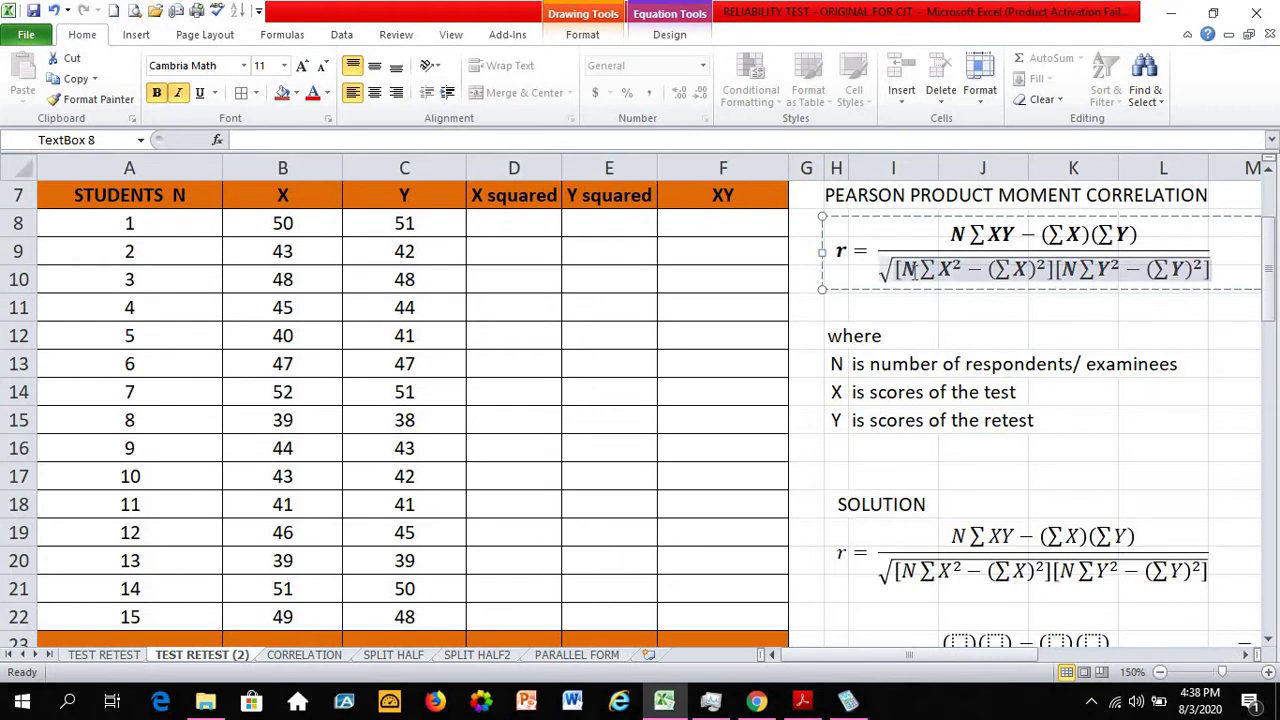
left_click(1139, 278)
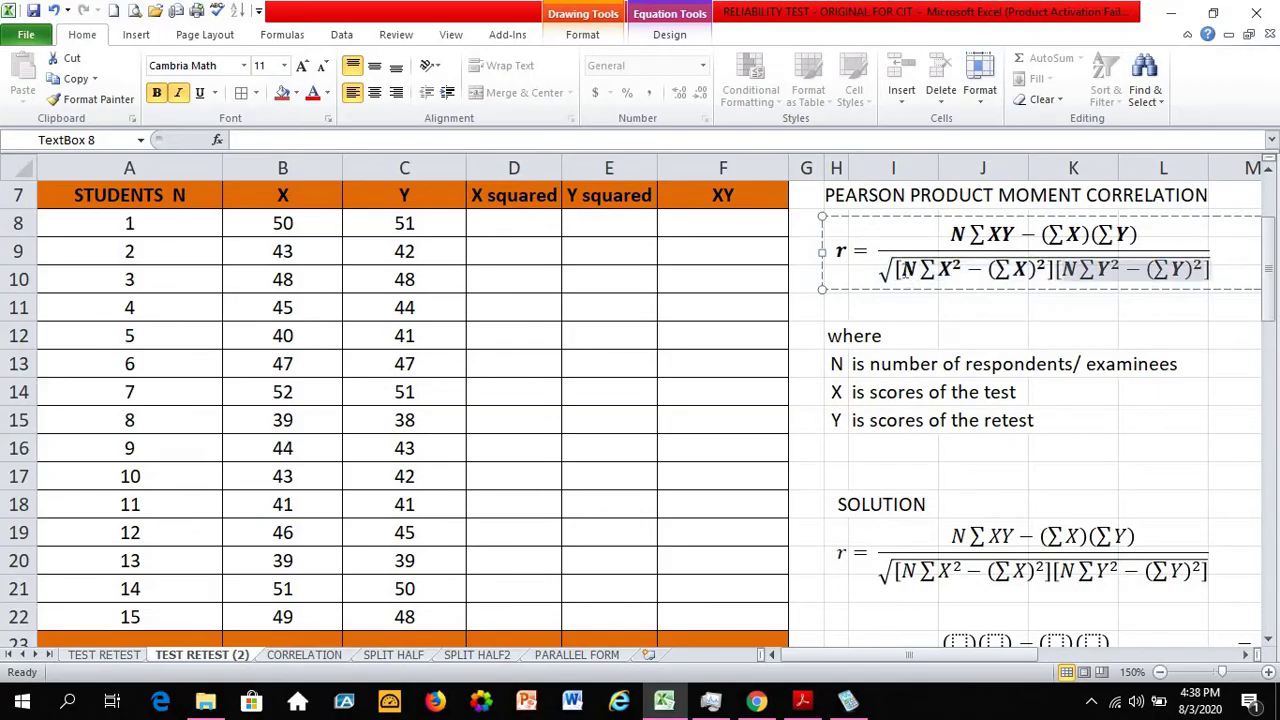
left_click(903, 270)
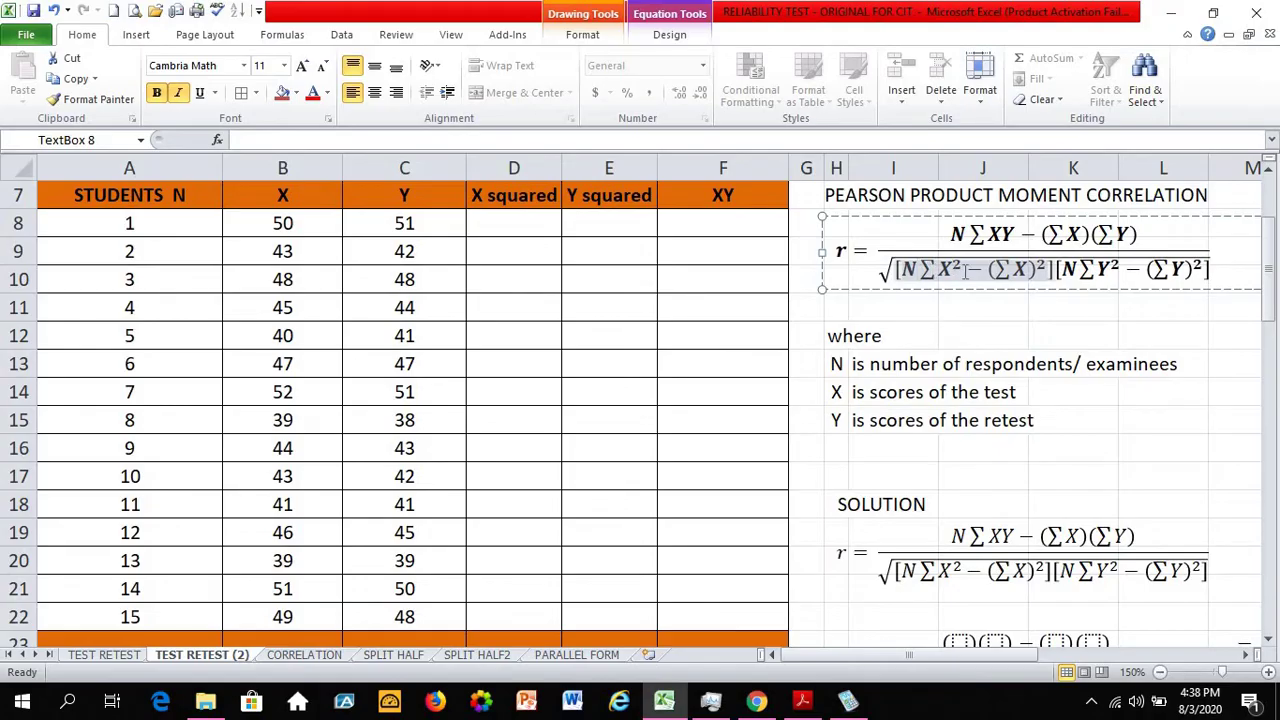
left_click(524, 197)
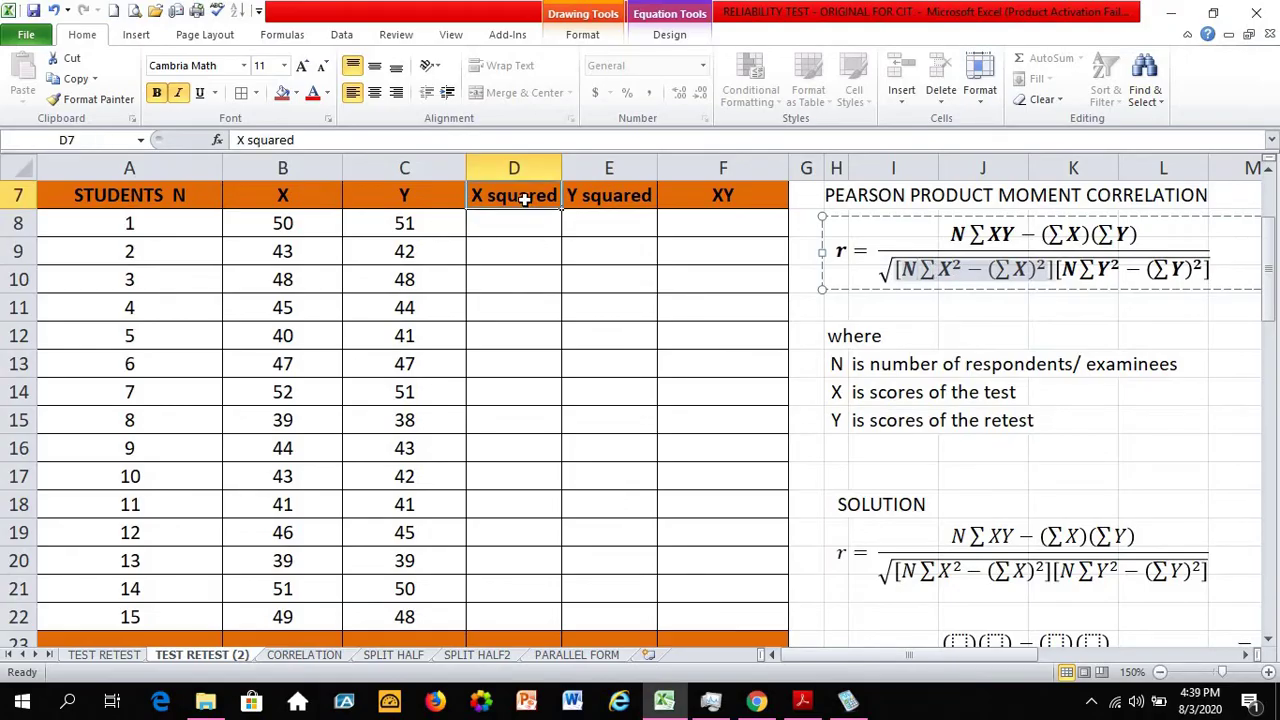
left_click(523, 228)
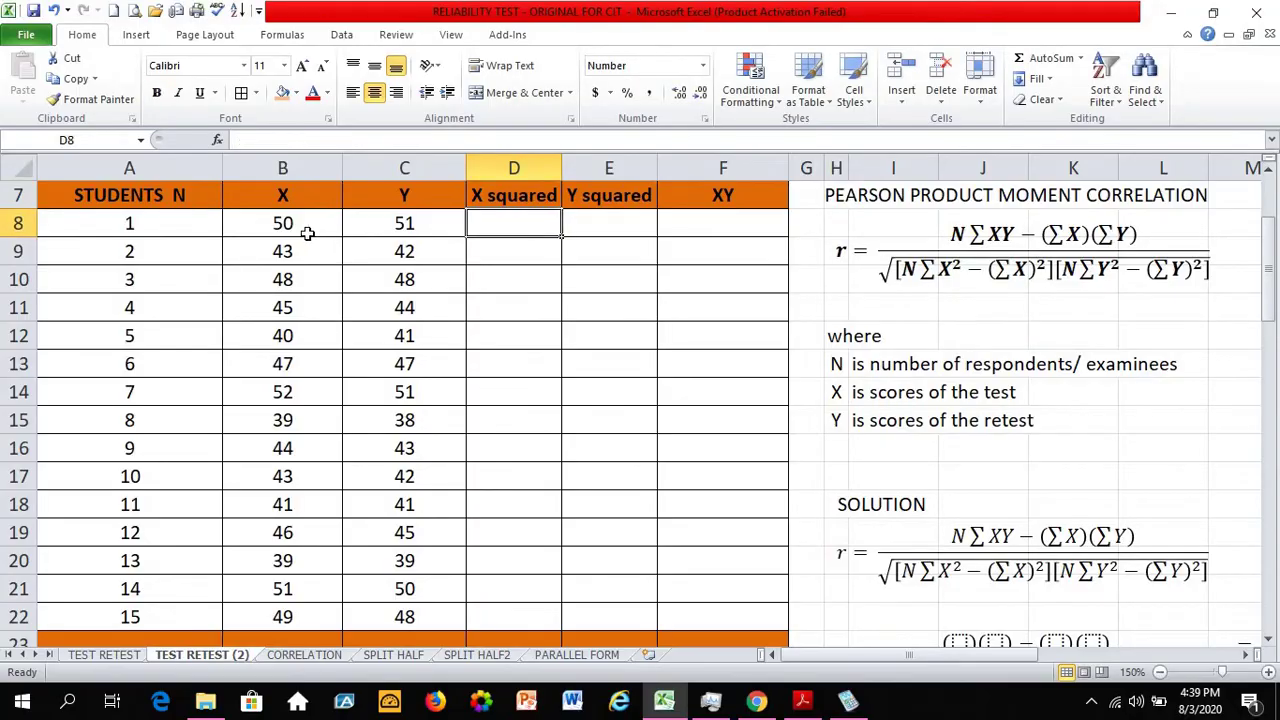
left_click(285, 228)
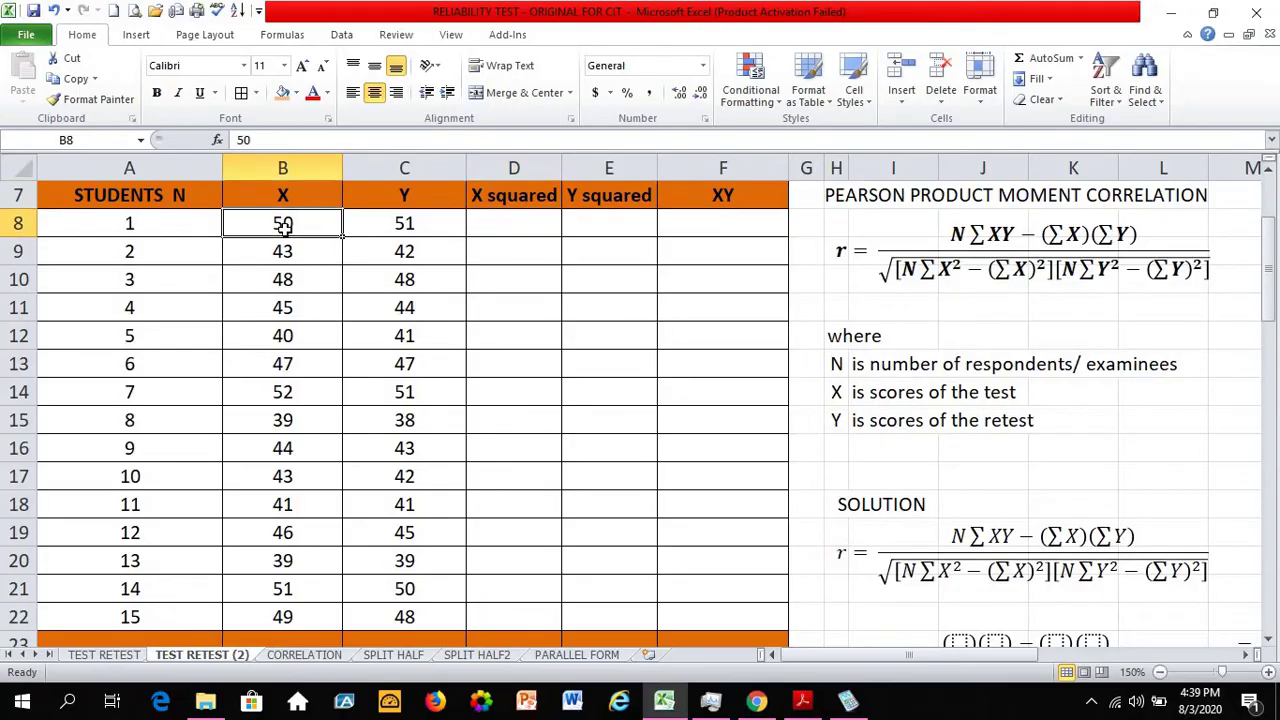
left_click(512, 229)
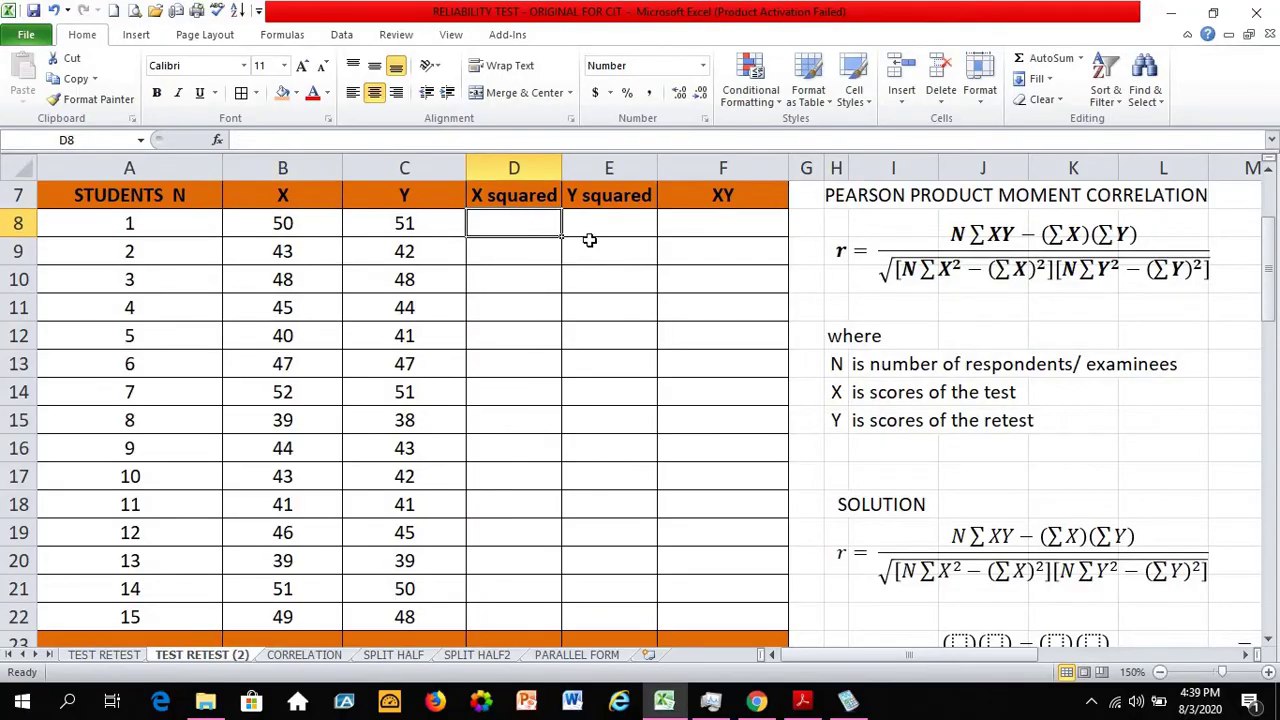
left_click(1020, 270)
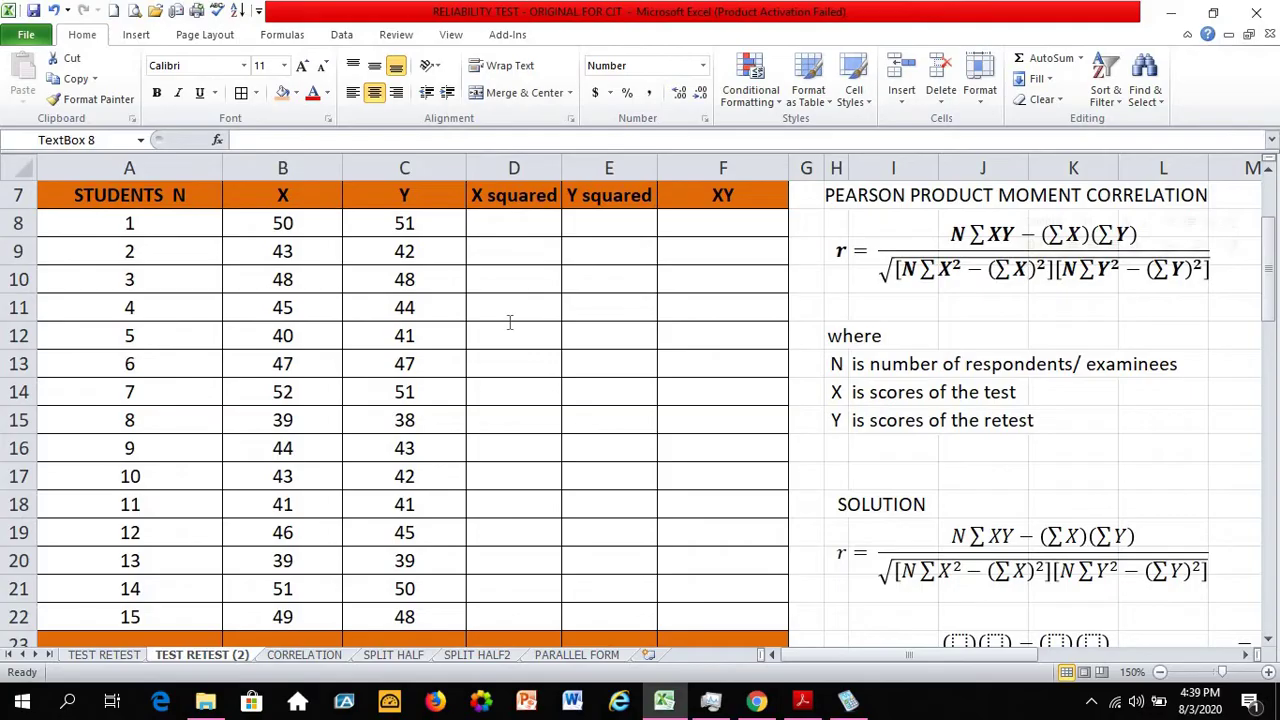
left_click(292, 641)
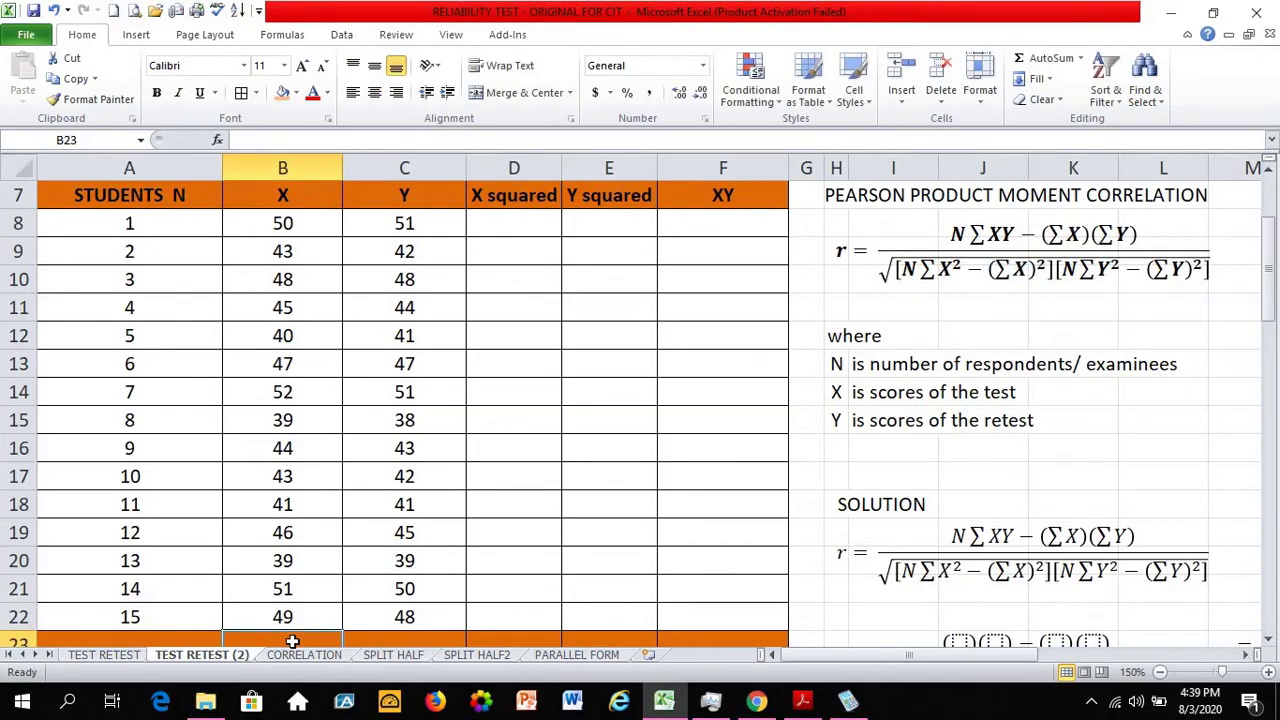
left_click(1041, 275)
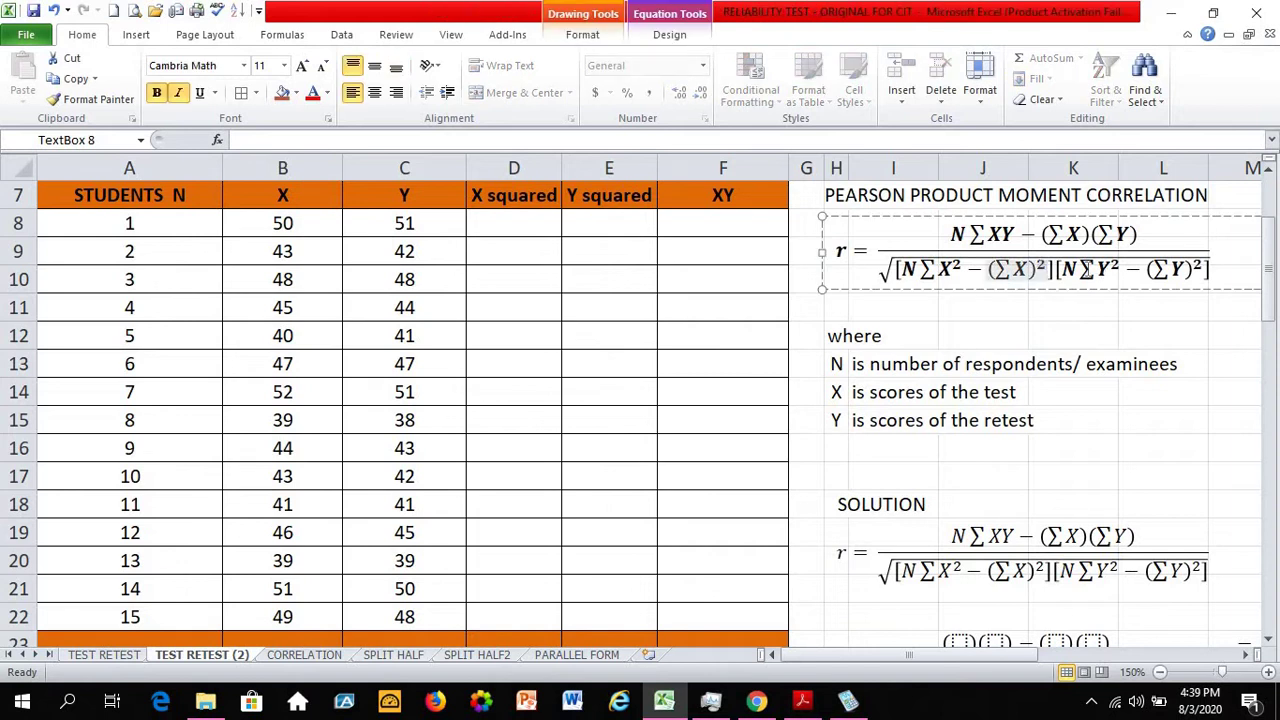
key("Right")
key("Right")
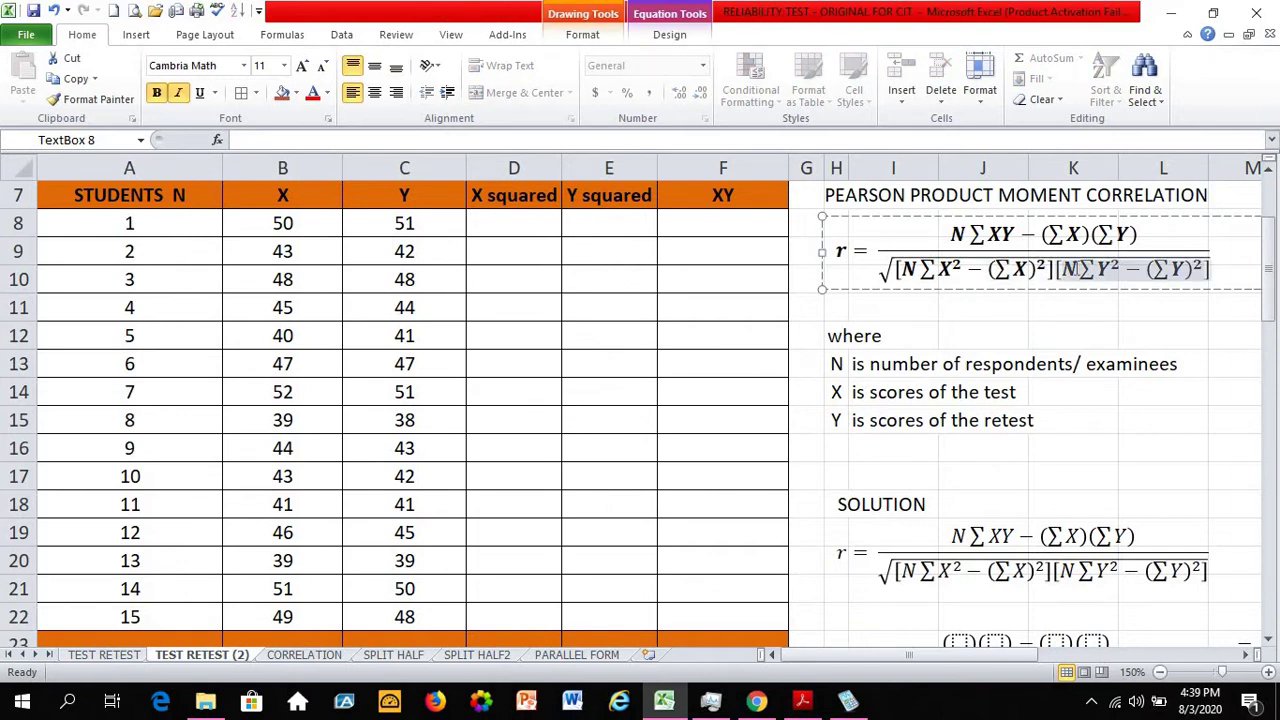
left_click(1102, 272)
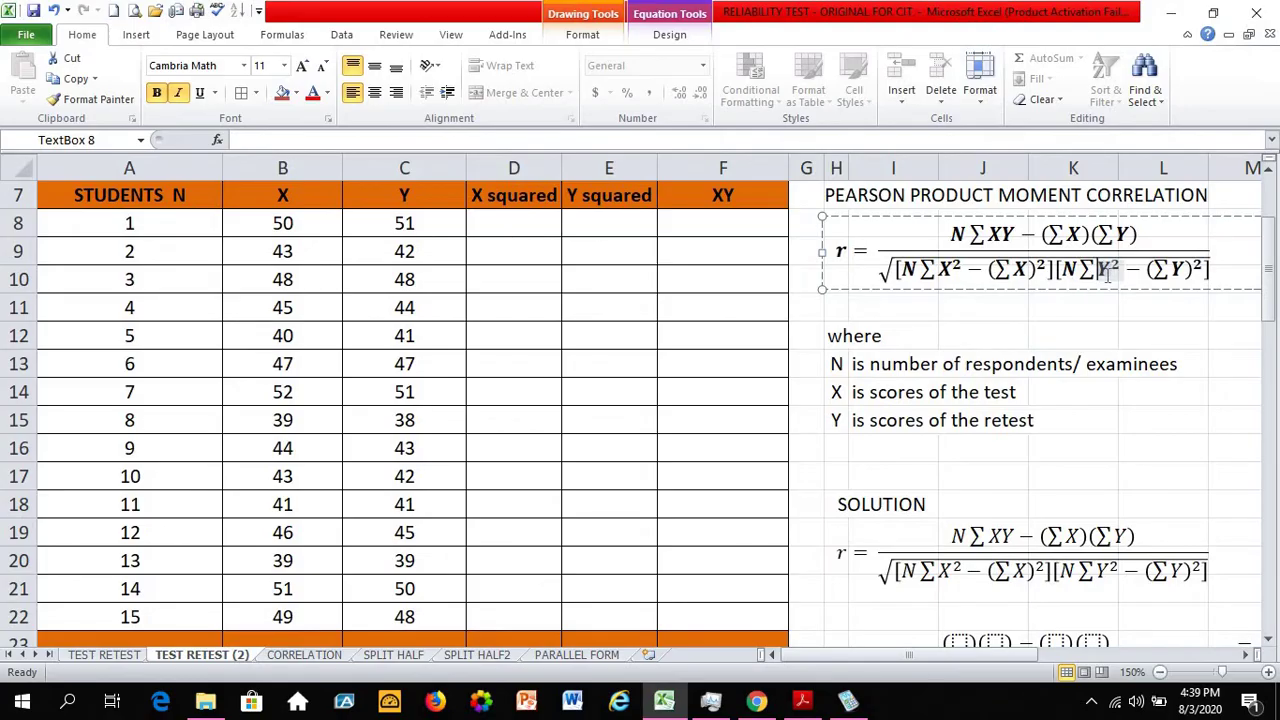
left_click(594, 204)
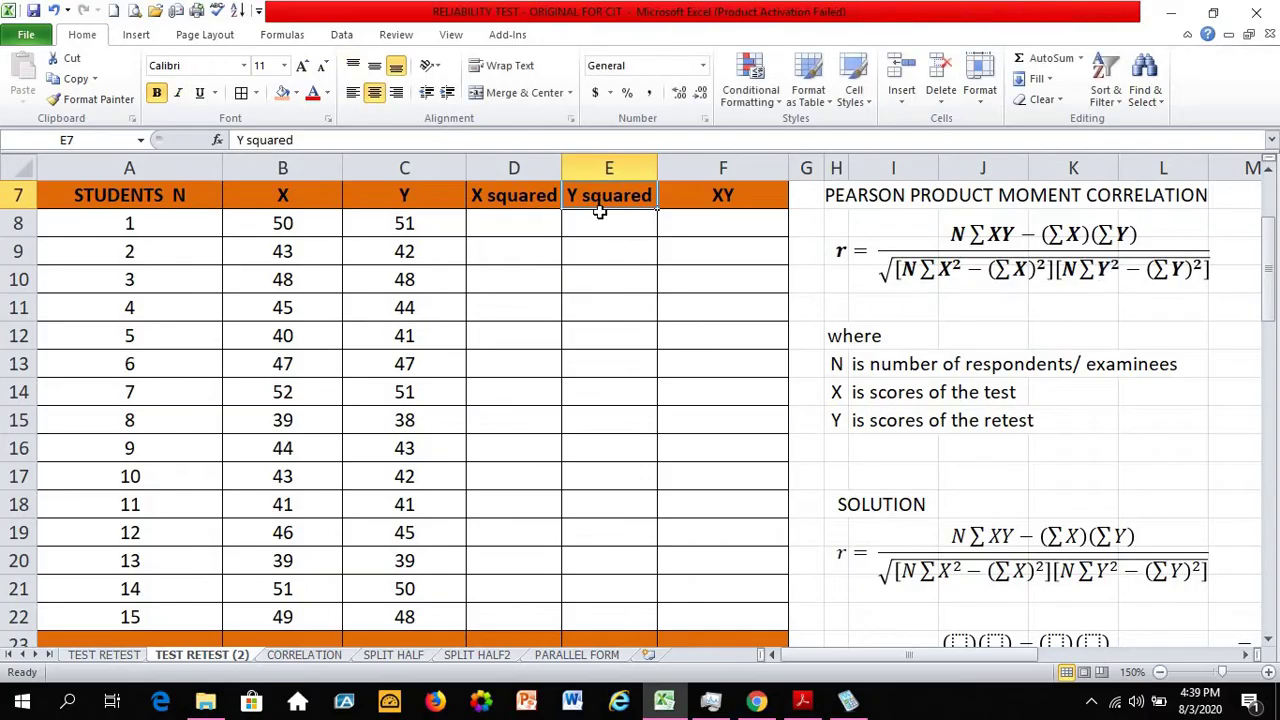
left_click(596, 623)
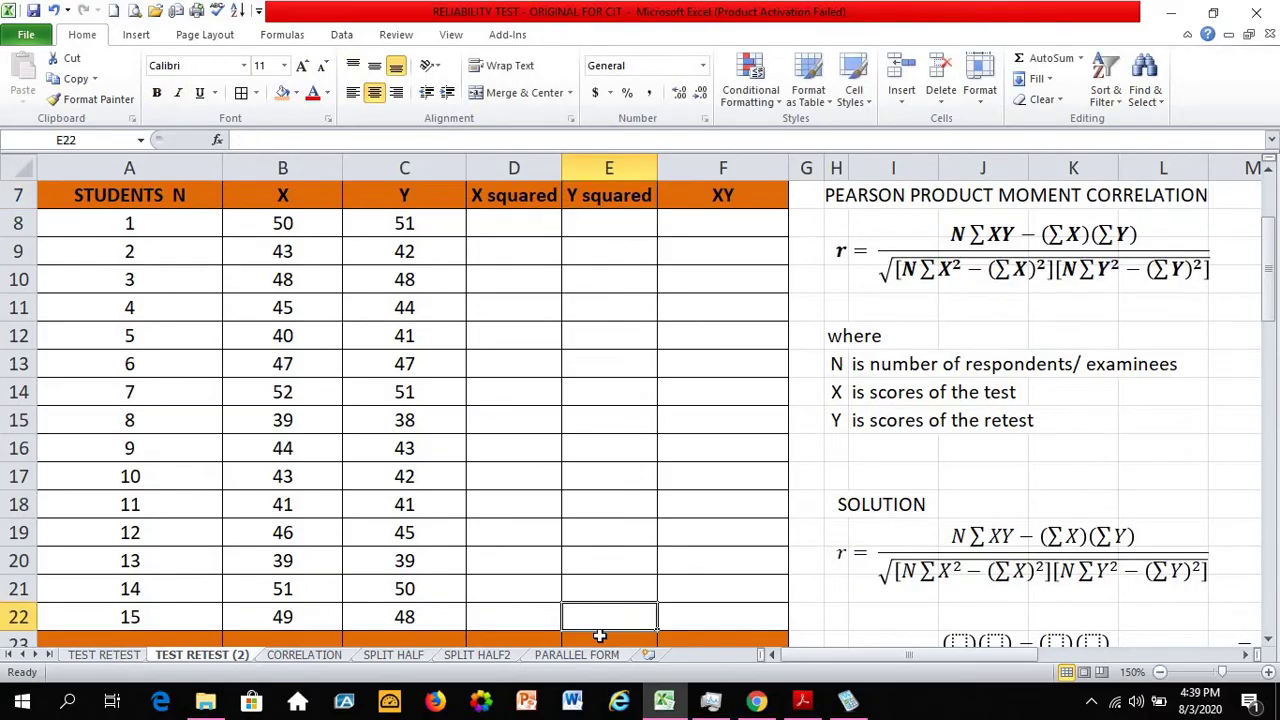
left_click(603, 640)
type("=")
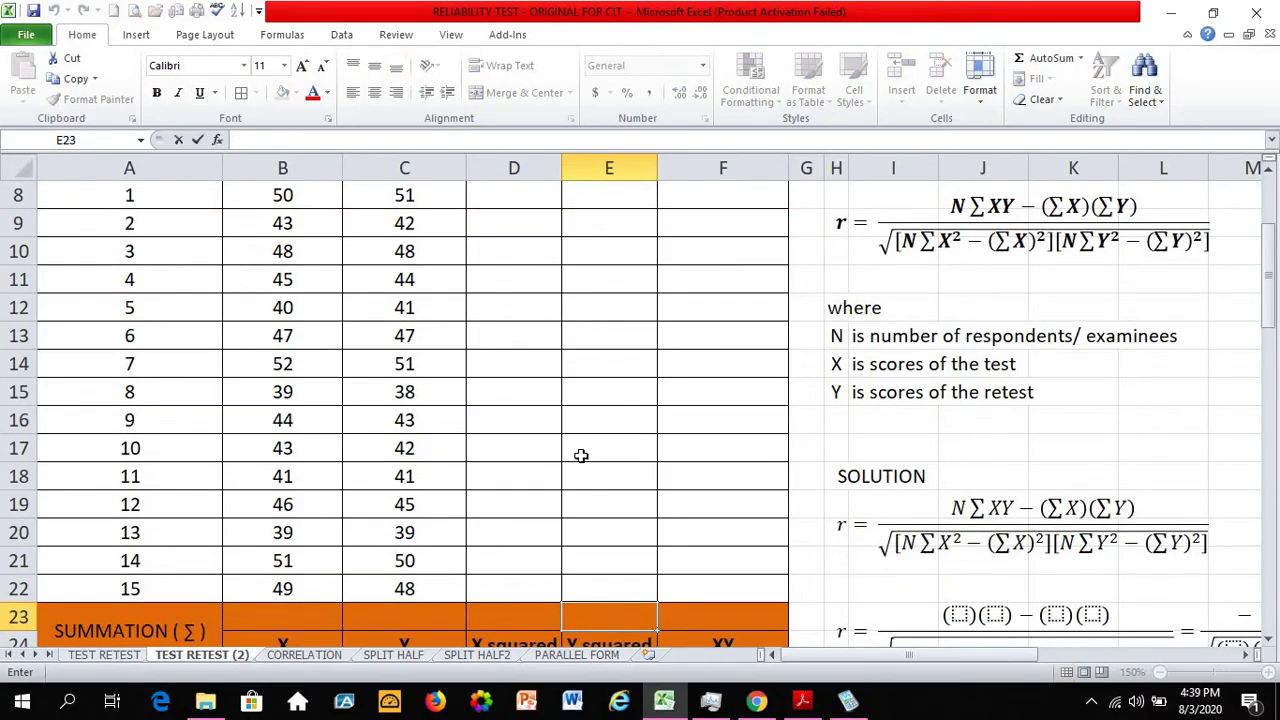
scroll(580, 451, "up", 1)
key("Escape")
left_click(606, 292)
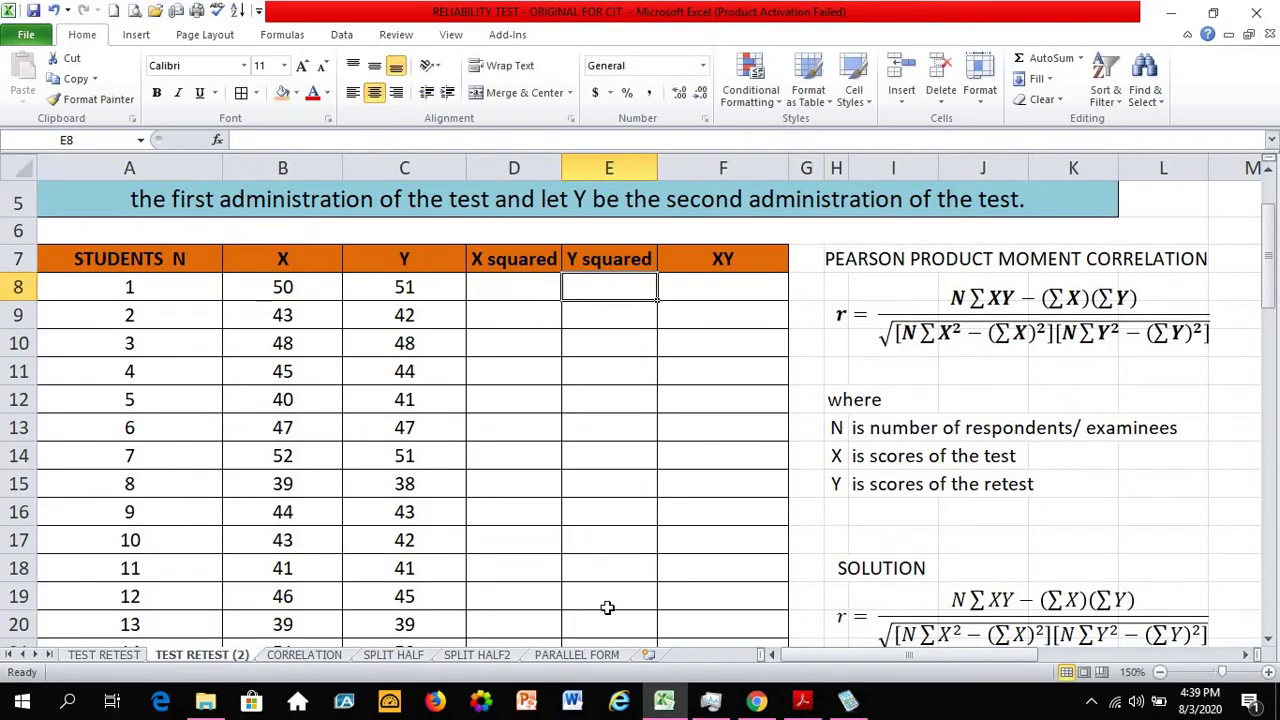
left_click(606, 604)
key("Down")
key("Down")
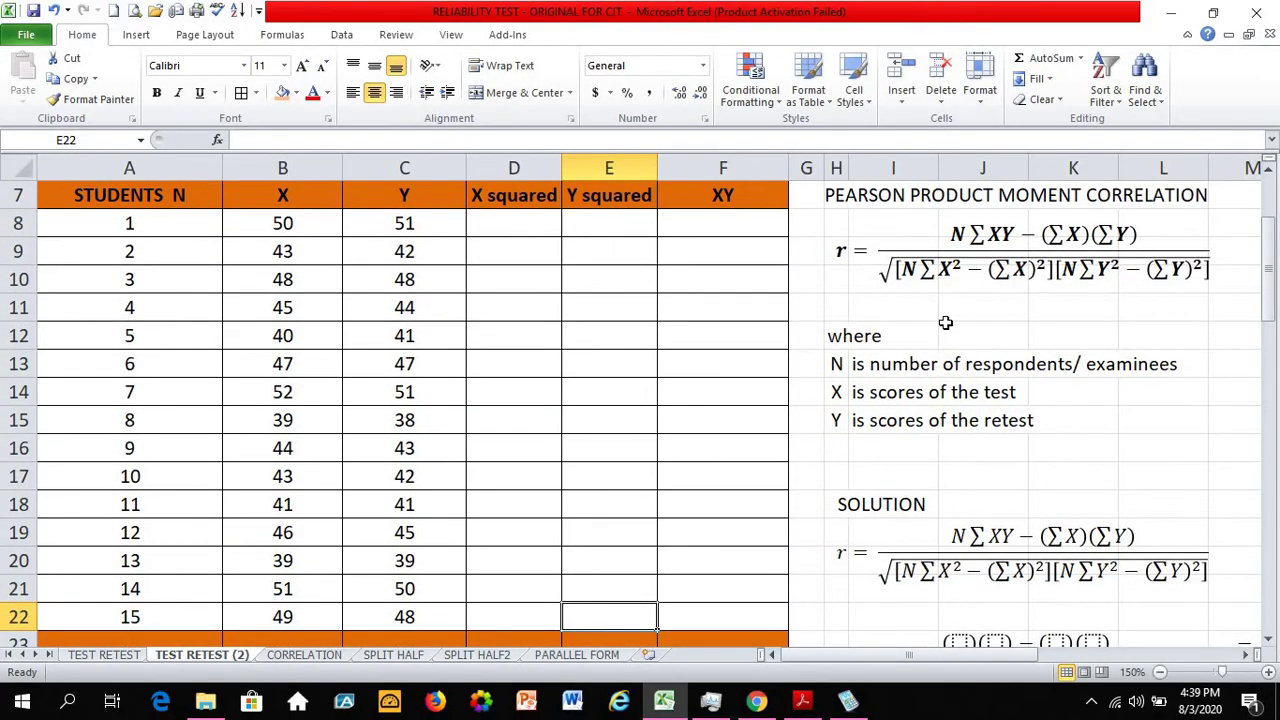
left_click(836, 366)
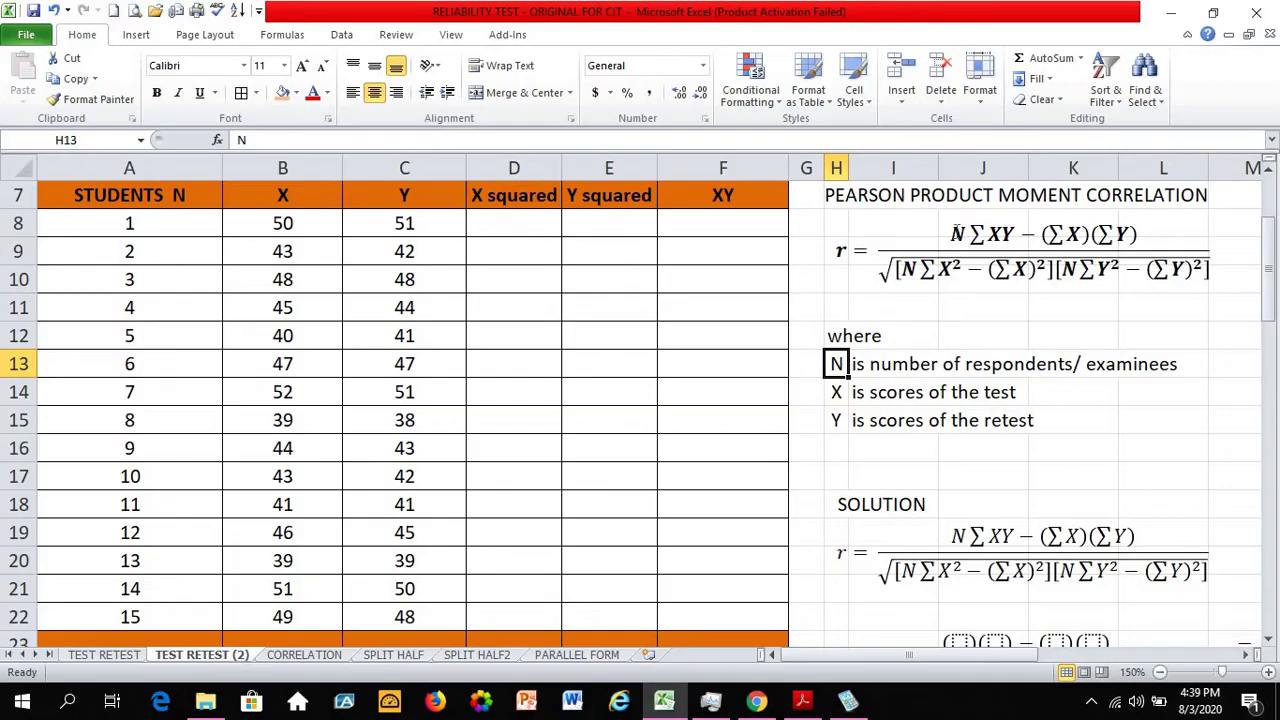
Review the Pearson r equation, the last student's row and the X definition
left_click(1011, 268)
left_click(1073, 260)
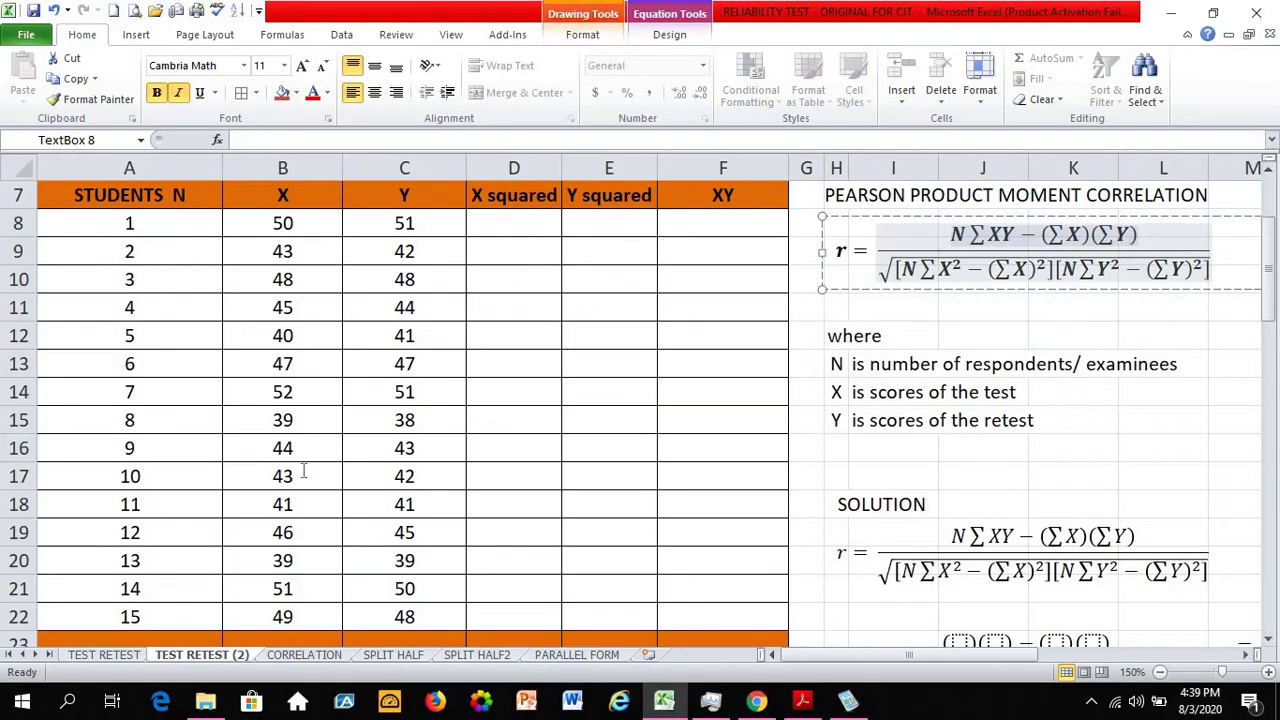
left_click(118, 618)
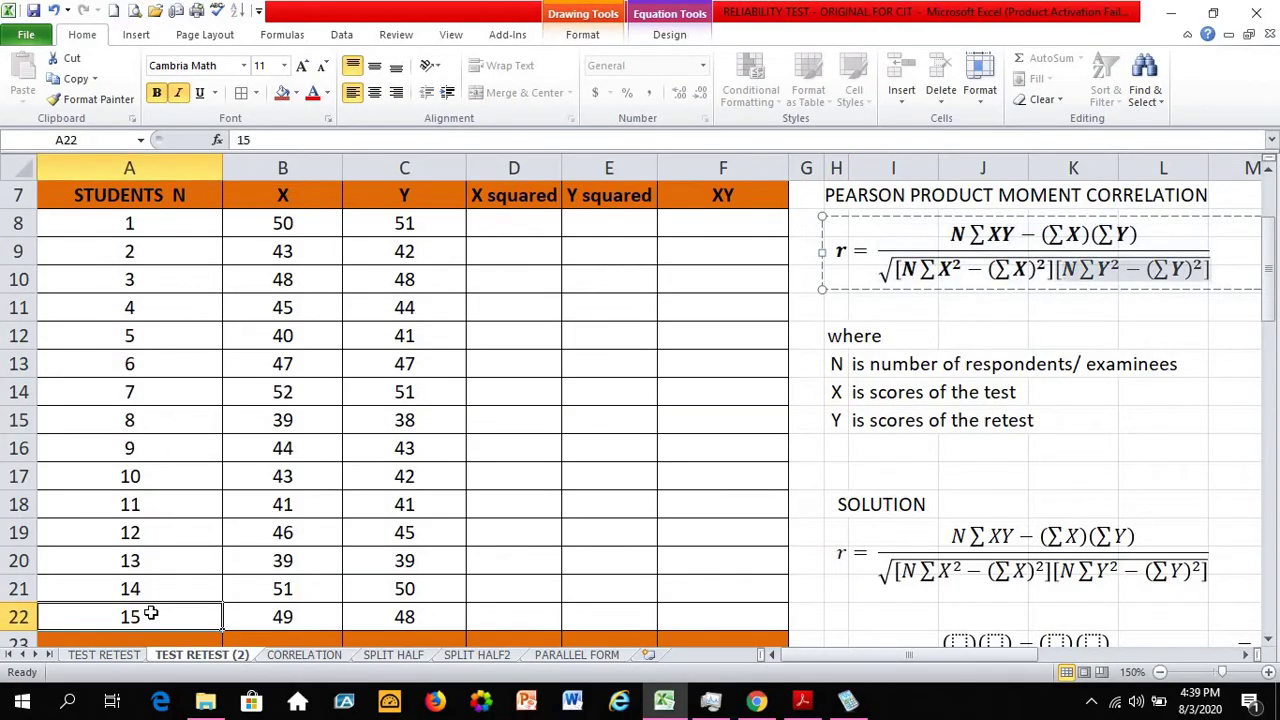
left_click(838, 397)
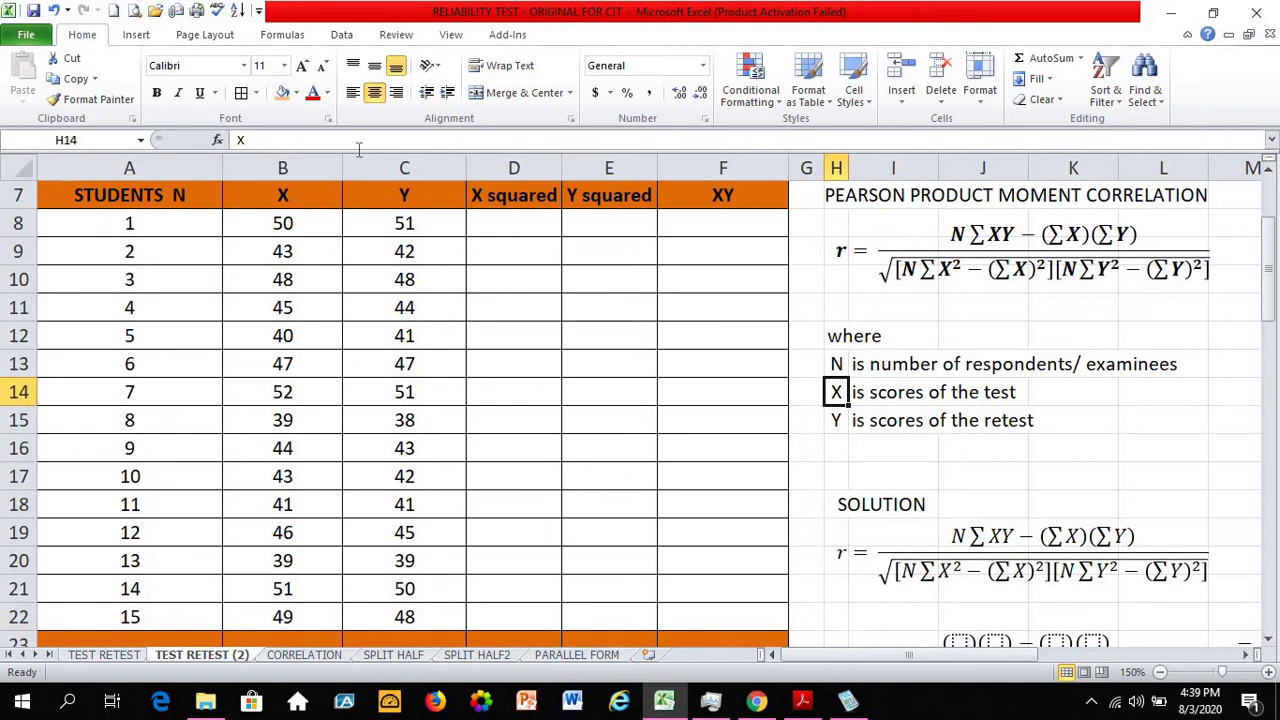
Reword the X legend to "X are scores of the test"
left_click(860, 392)
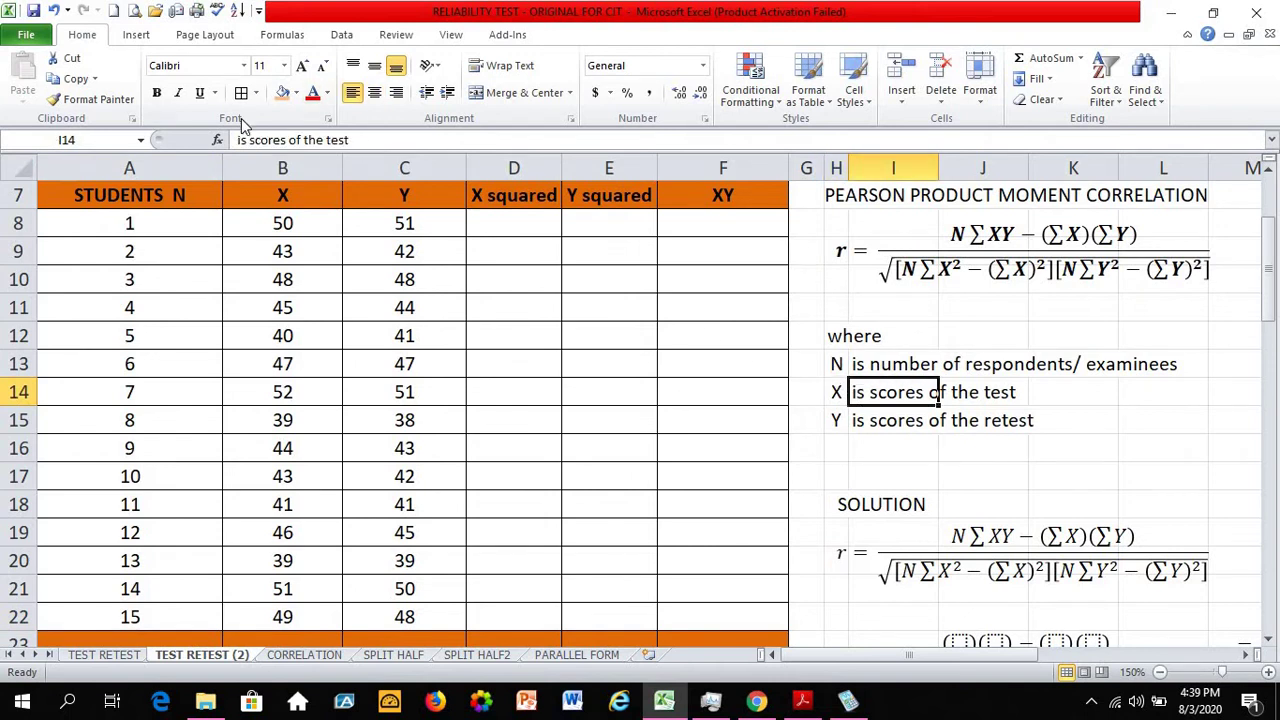
left_click(241, 140)
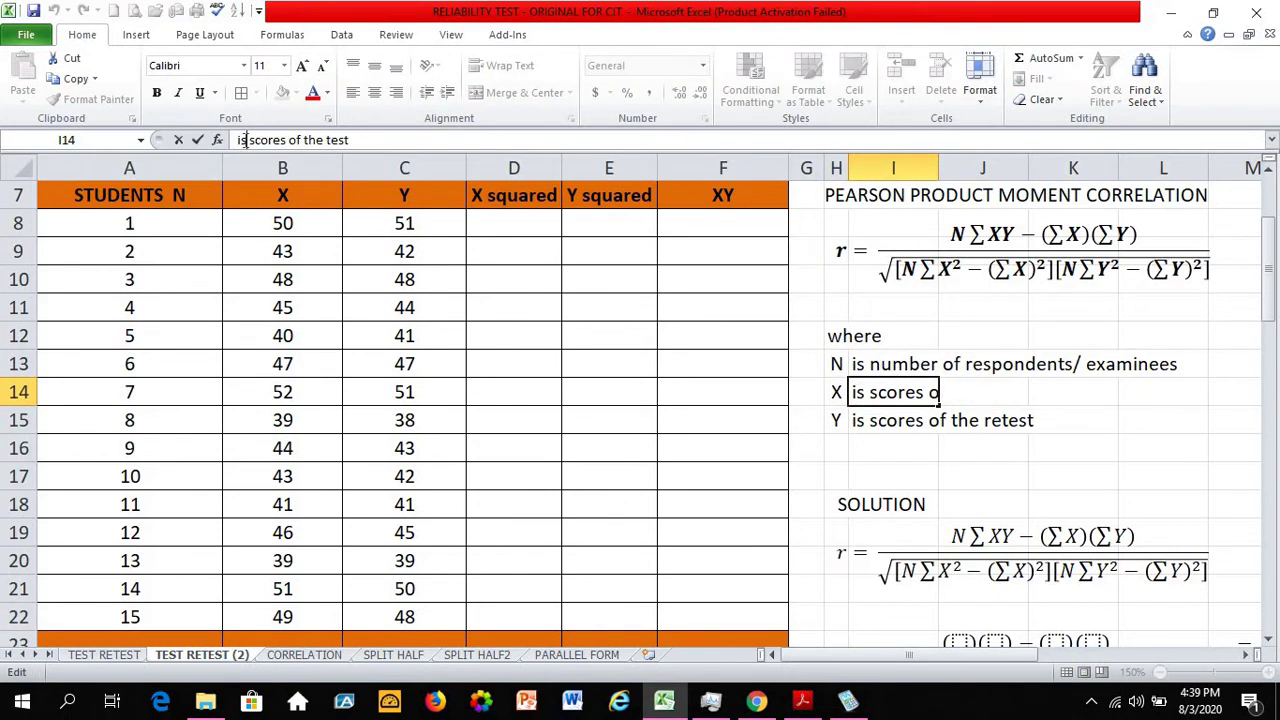
key("BackSpace")
key("BackSpace")
type("A")
key("BackSpace")
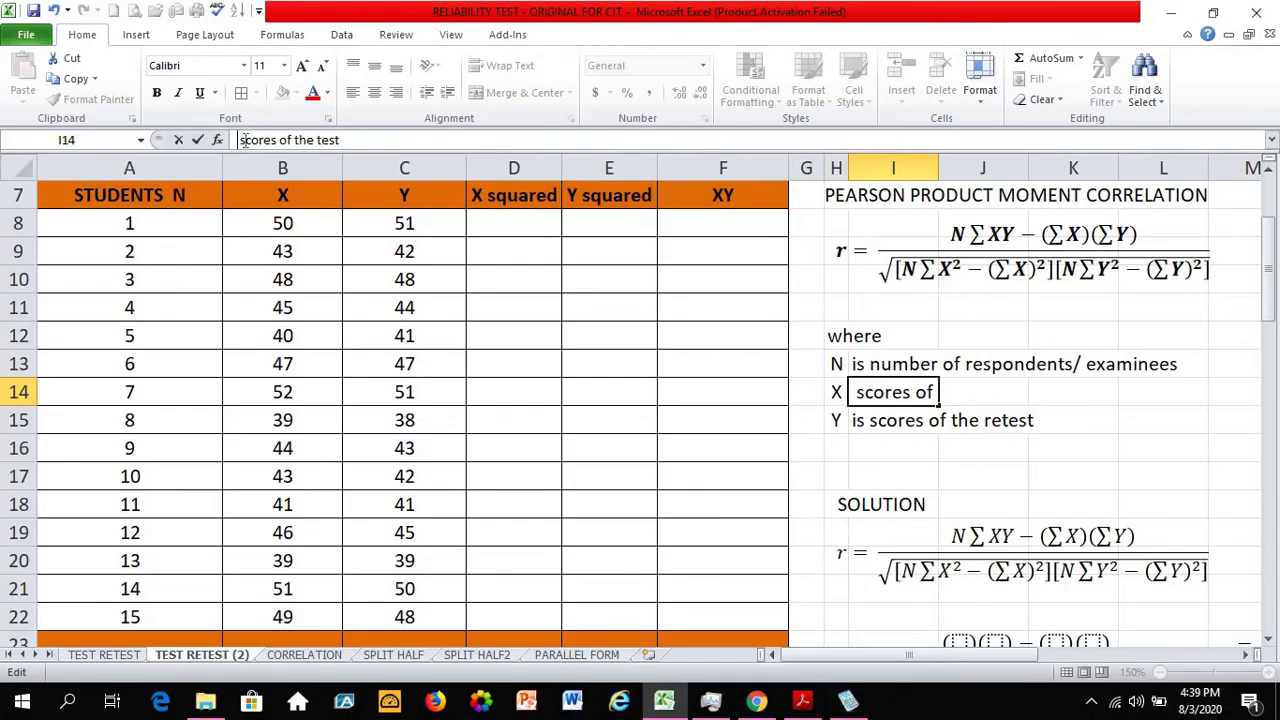
type("are")
key("Return")
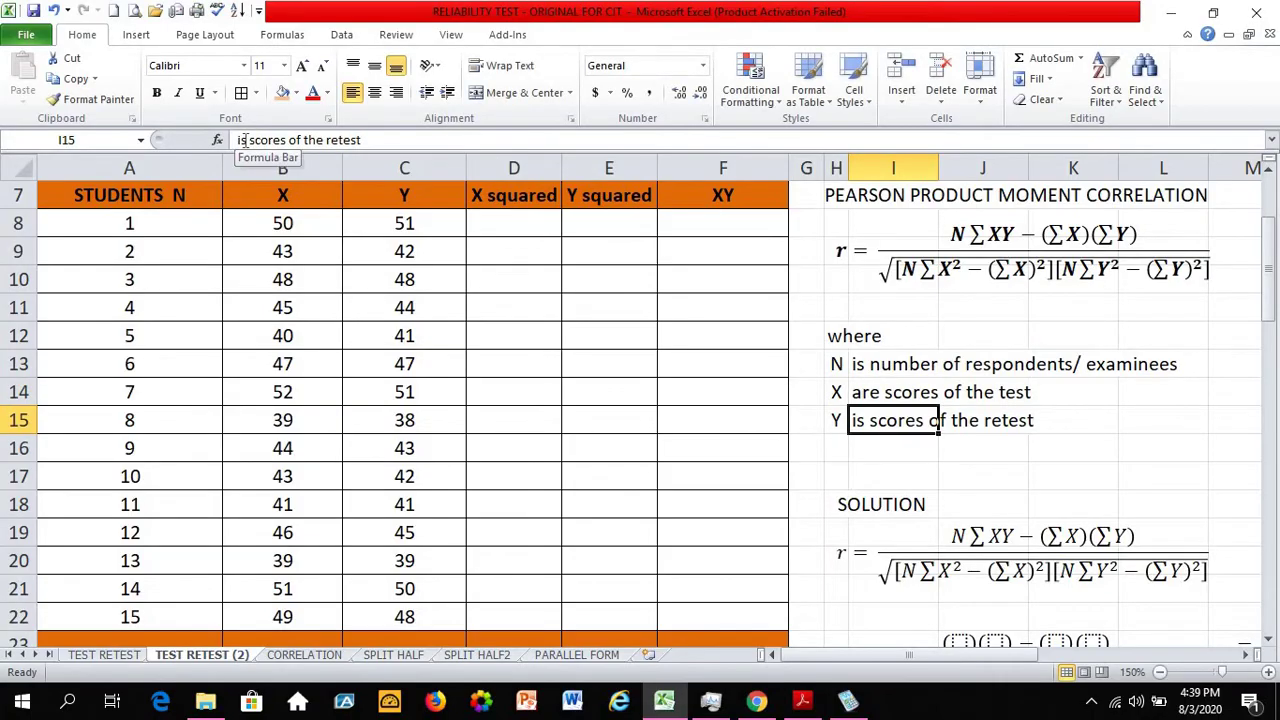
Reword the Y legend to "Y are scores of the retest"
left_click(876, 396)
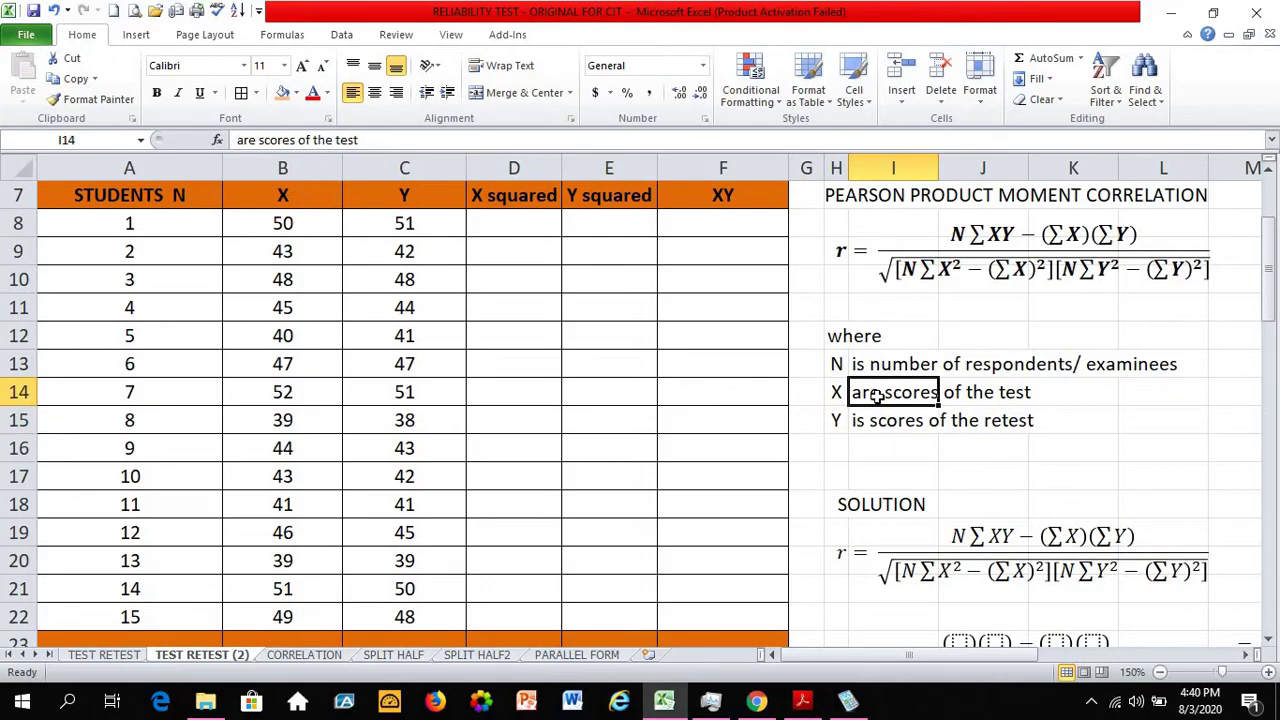
left_click(880, 420)
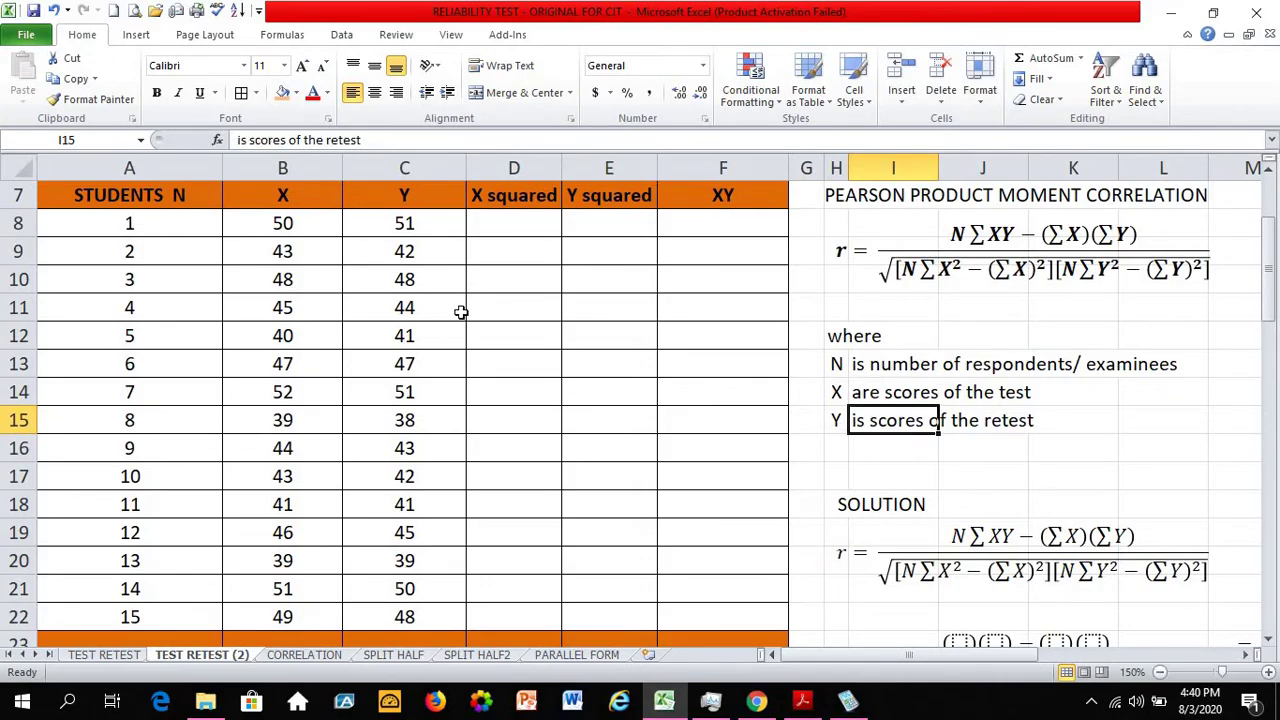
left_click(252, 140)
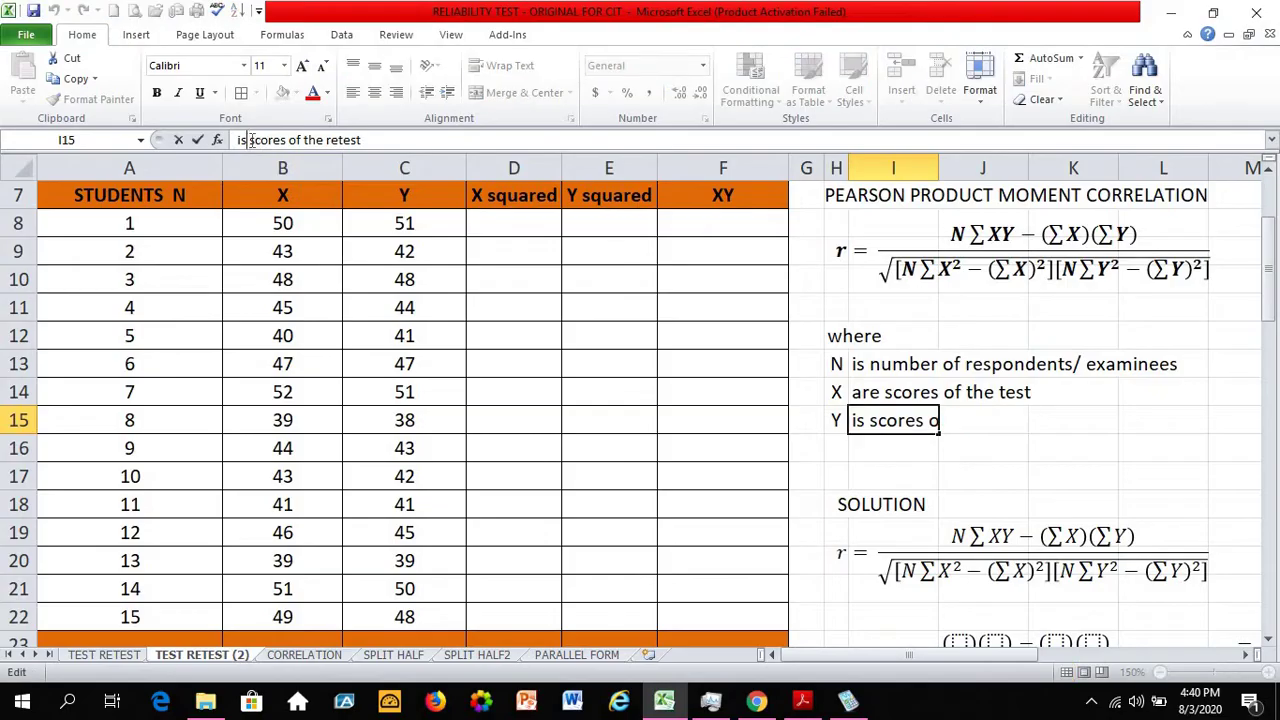
key("BackSpace")
key("BackSpace")
type("are")
key("Return")
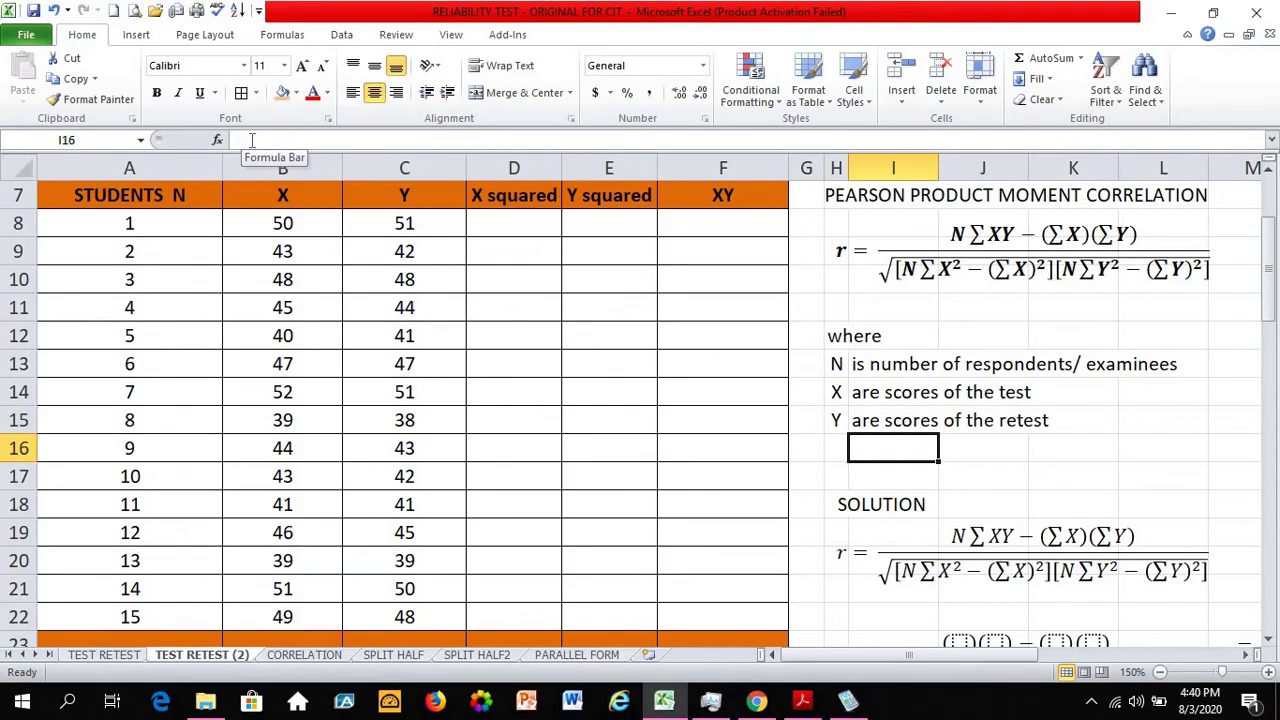
left_click(500, 221)
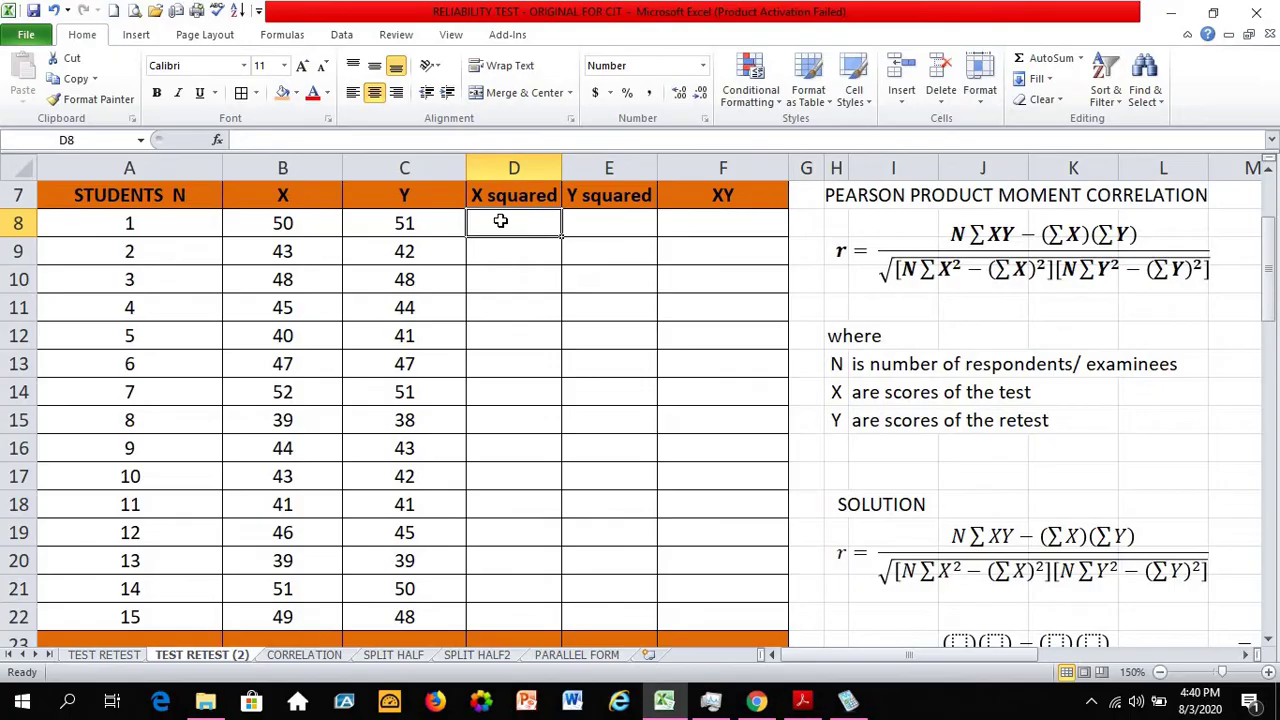
Enter =B8*B8 in D8 and fill it down to D22, giving 2500 through 2401
type("=")
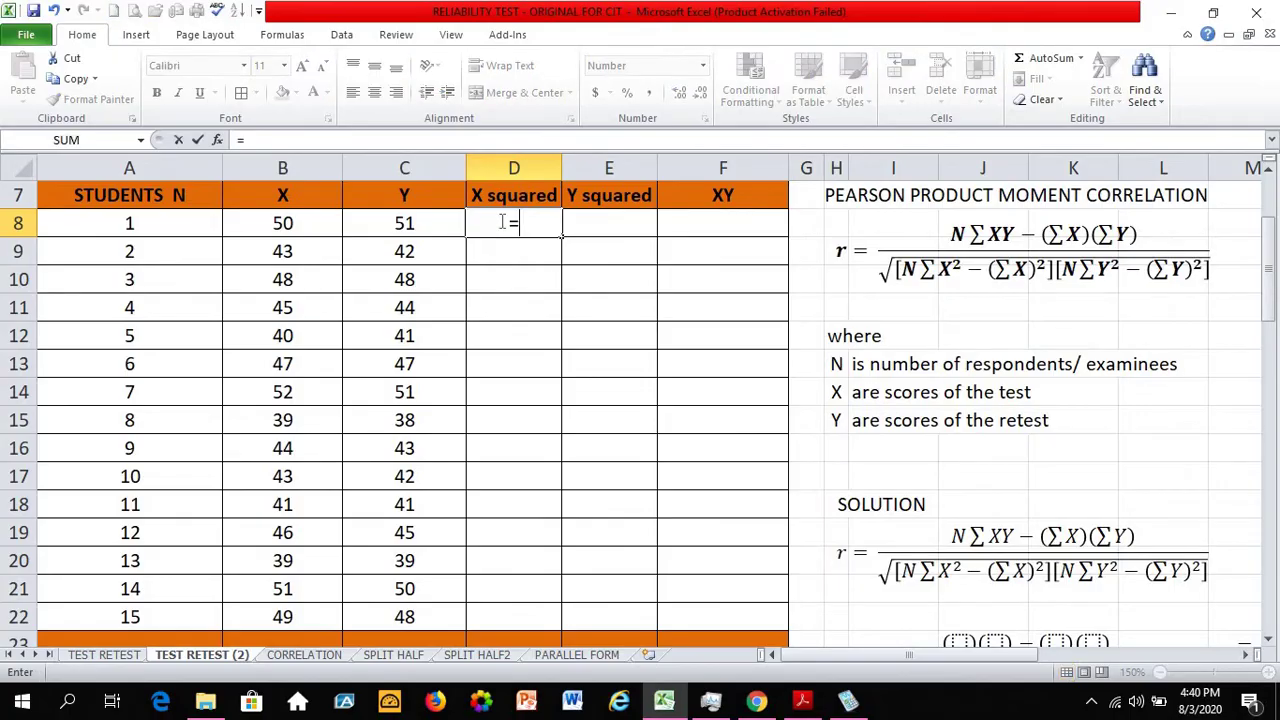
left_click(283, 235)
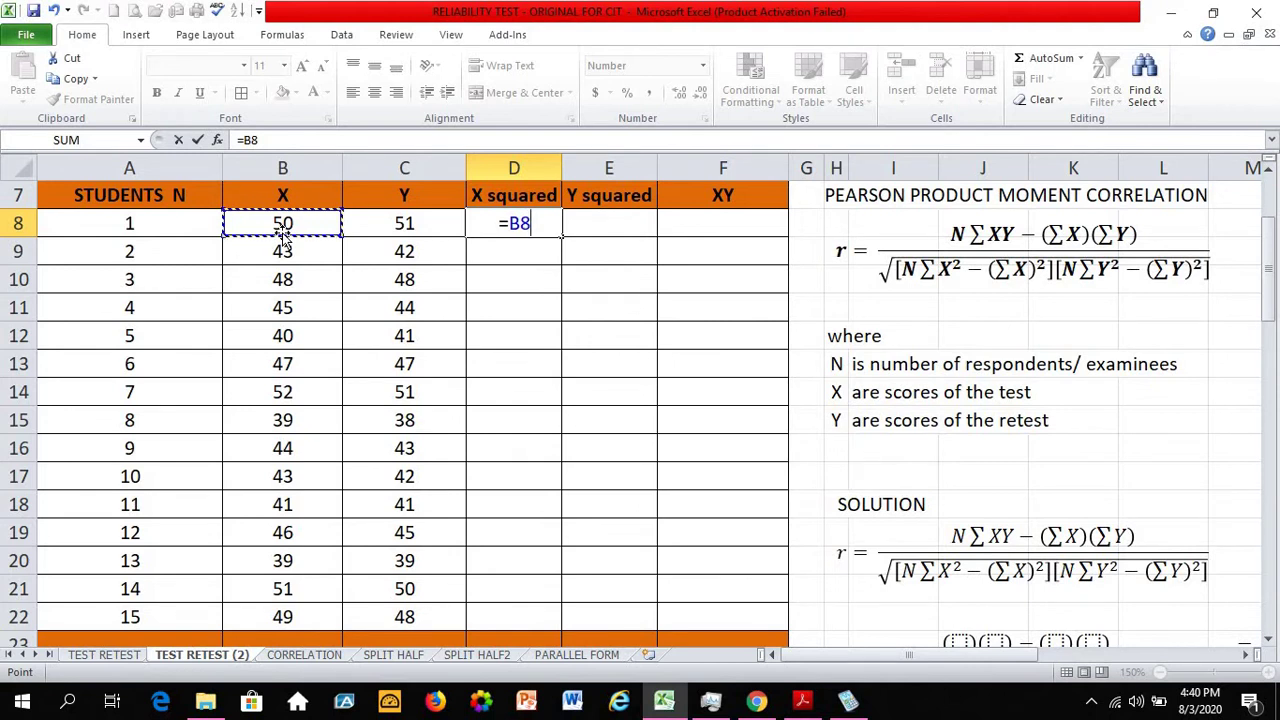
type("*")
left_click(265, 228)
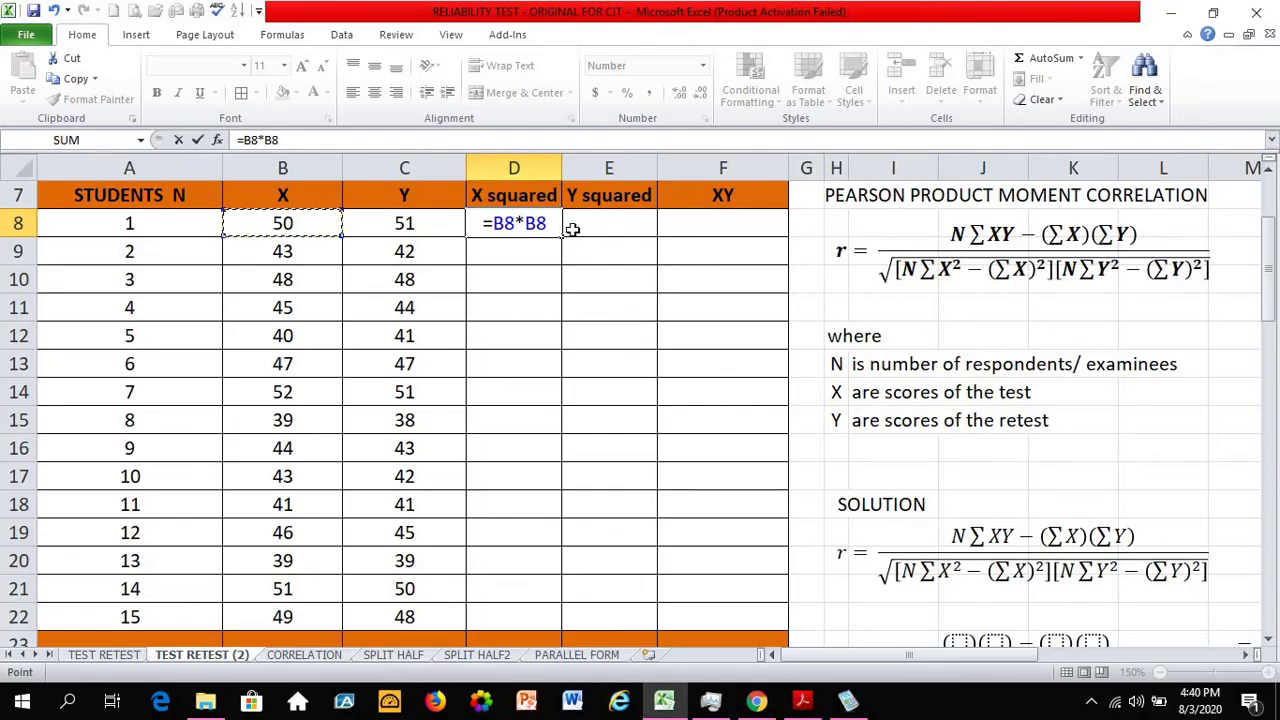
key("Return")
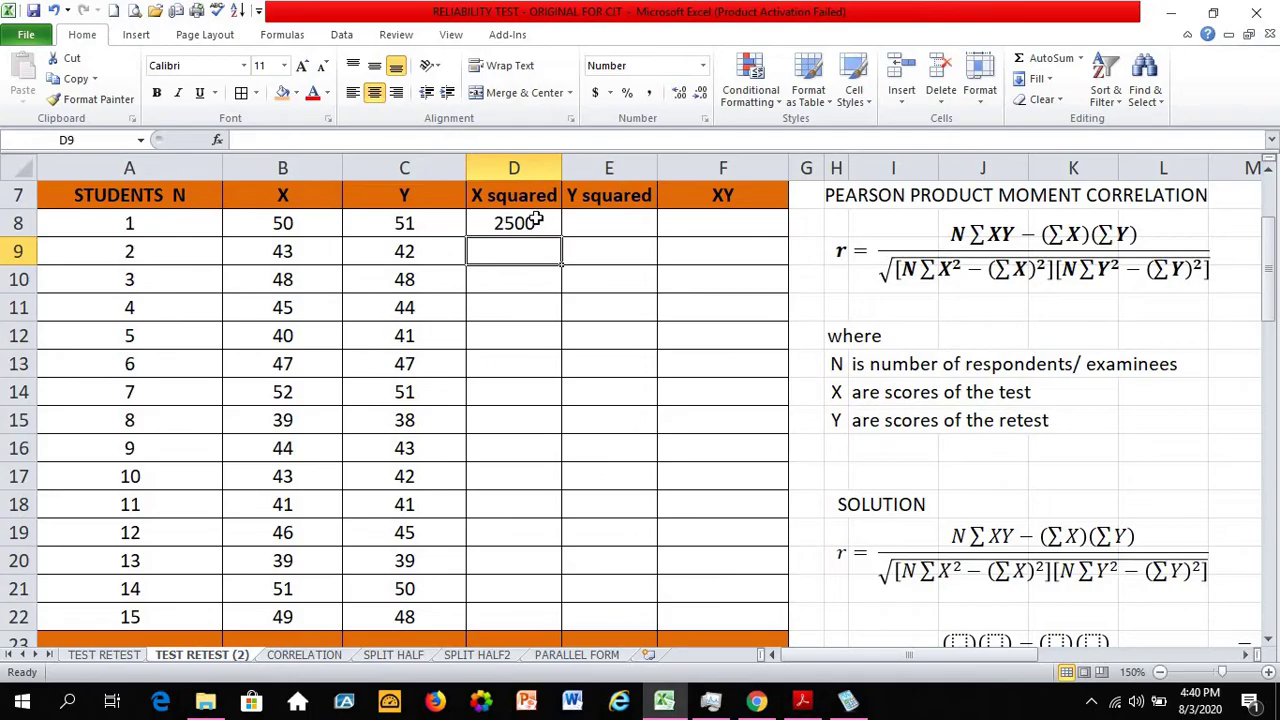
left_click(534, 218)
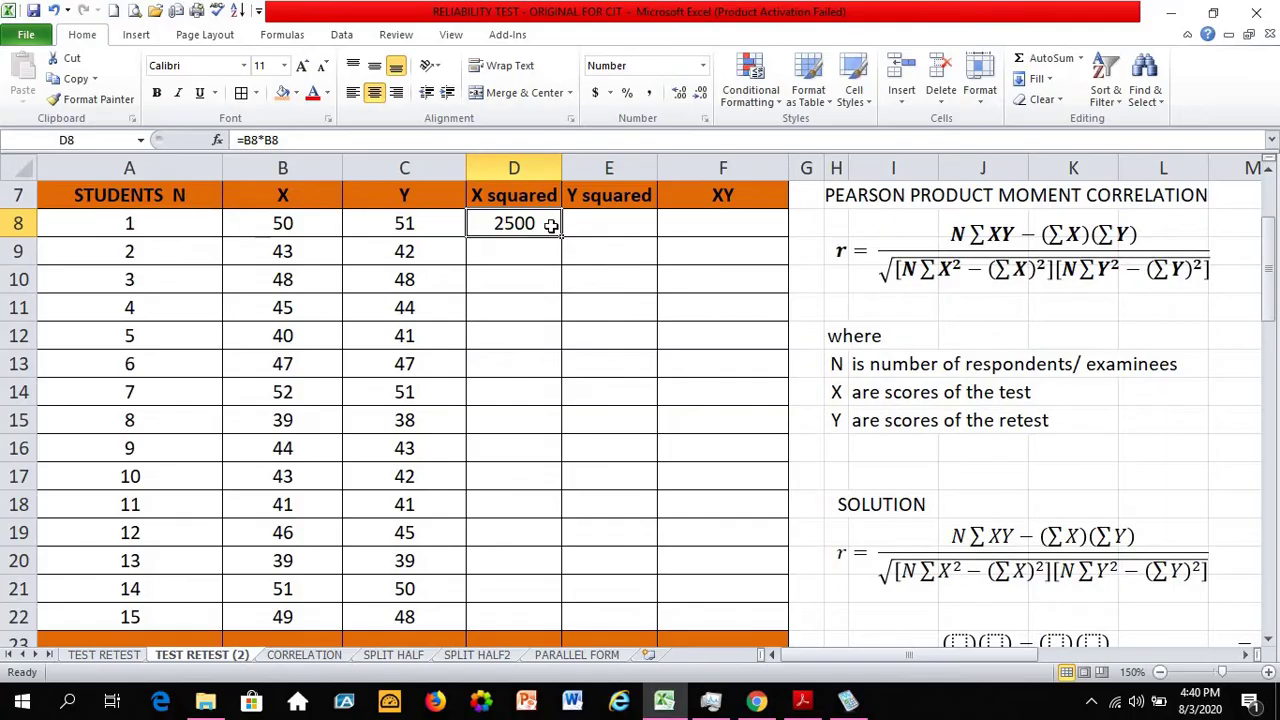
left_click_drag(565, 238, 565, 632)
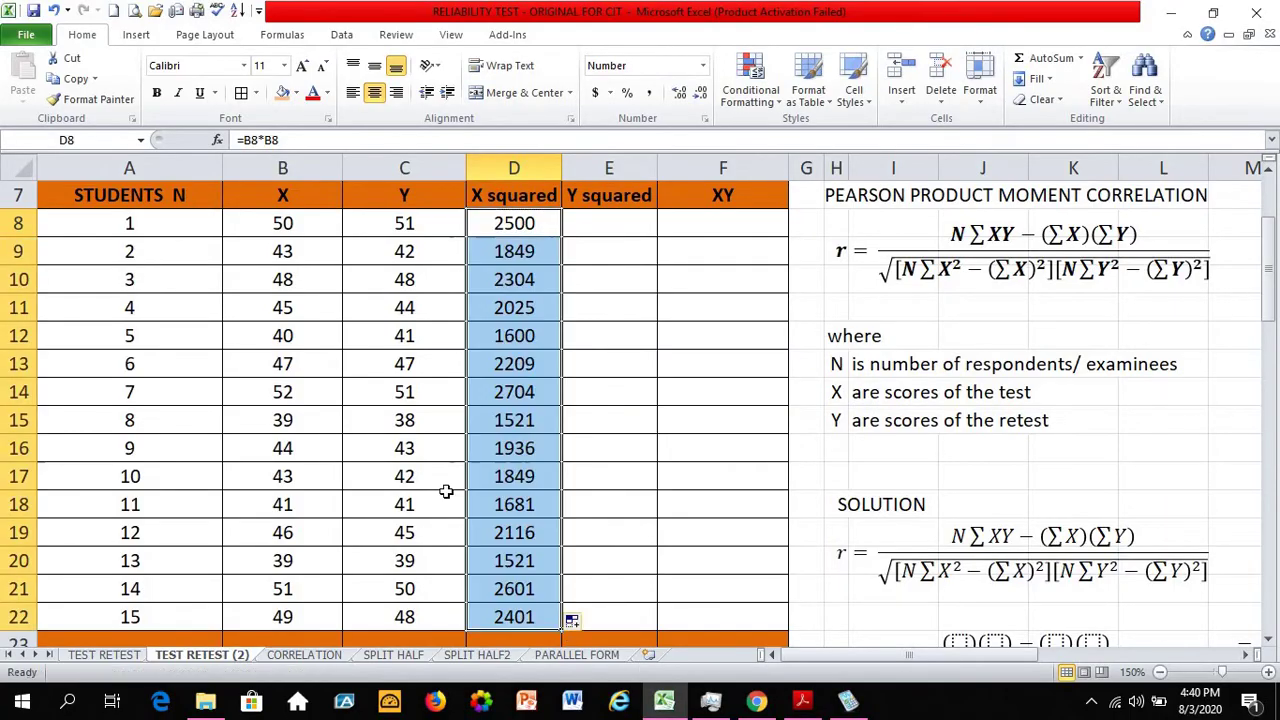
left_click(511, 619)
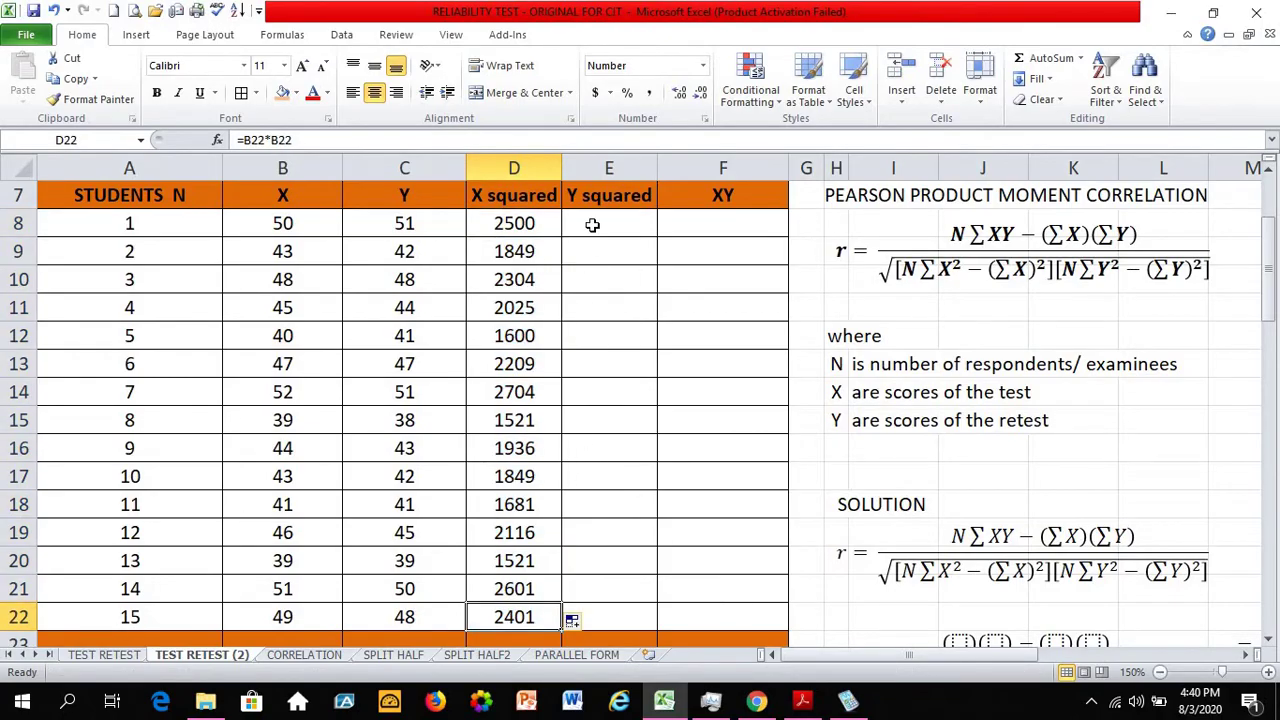
Enter =C8*C8 in E8 and fill it down to E22, giving 2601 through 2304
left_click(592, 226)
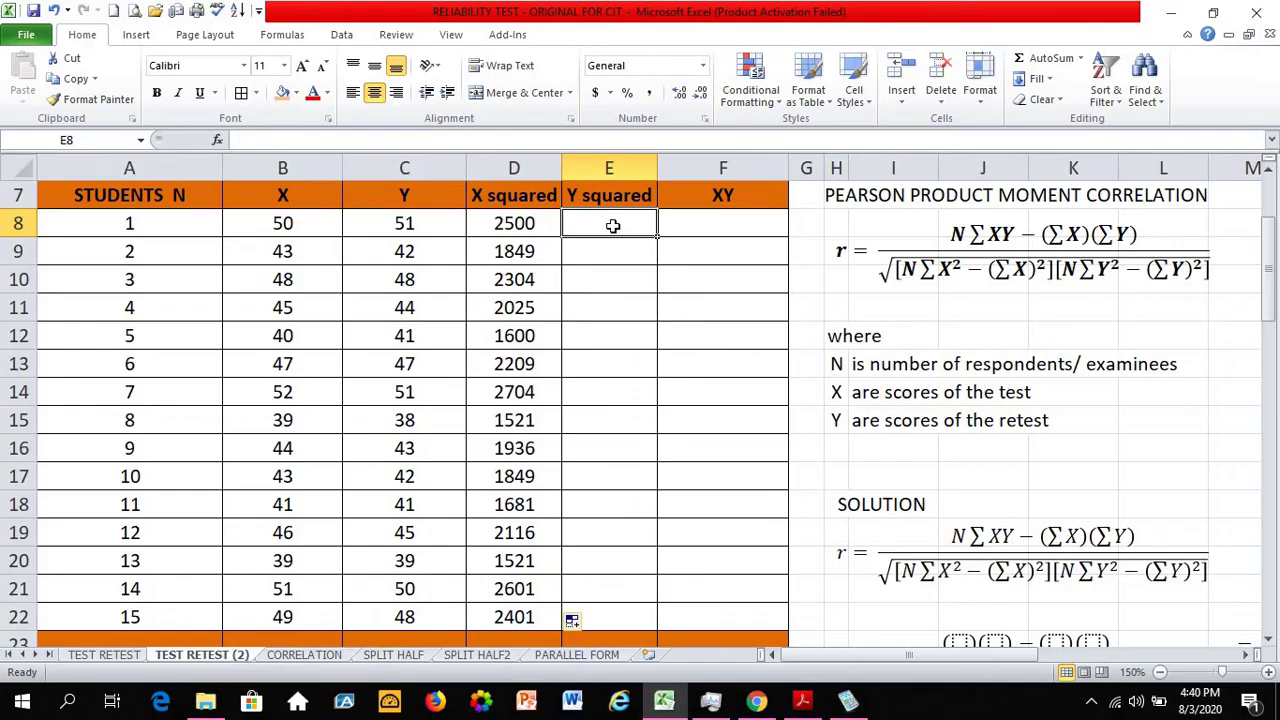
type("=")
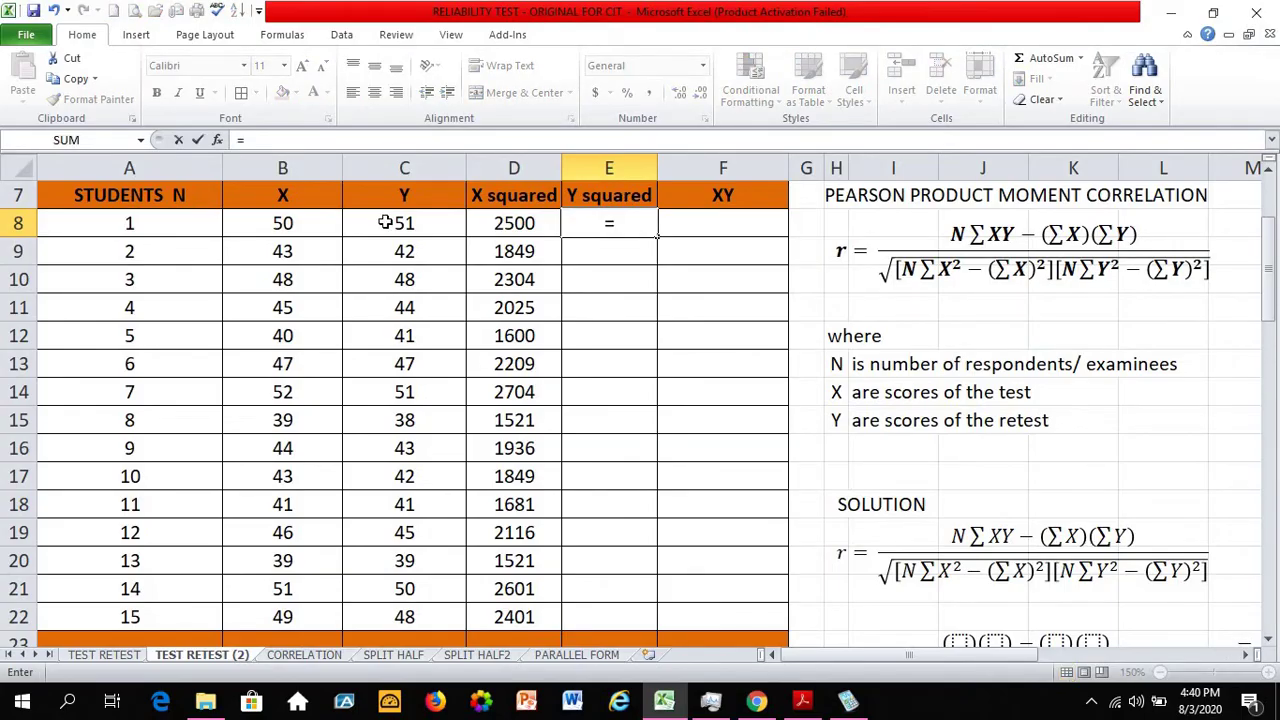
left_click(417, 225)
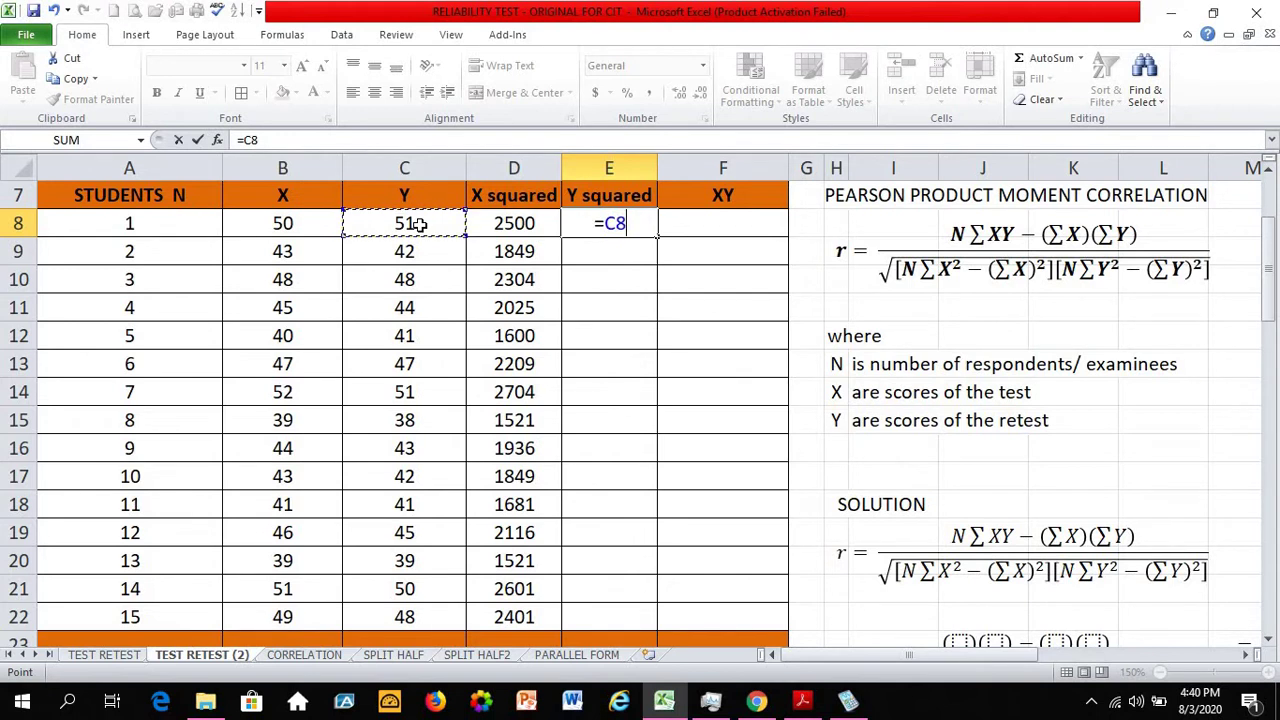
type("*")
left_click(418, 223)
key("Return")
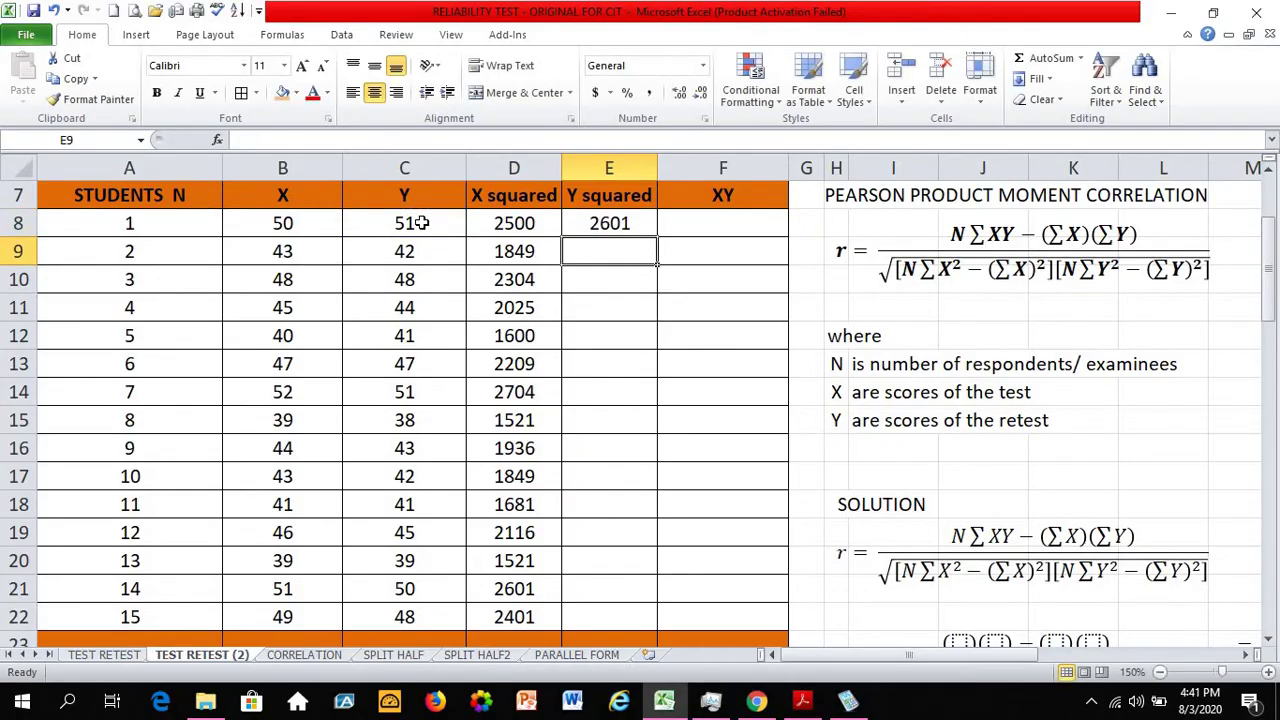
left_click(628, 224)
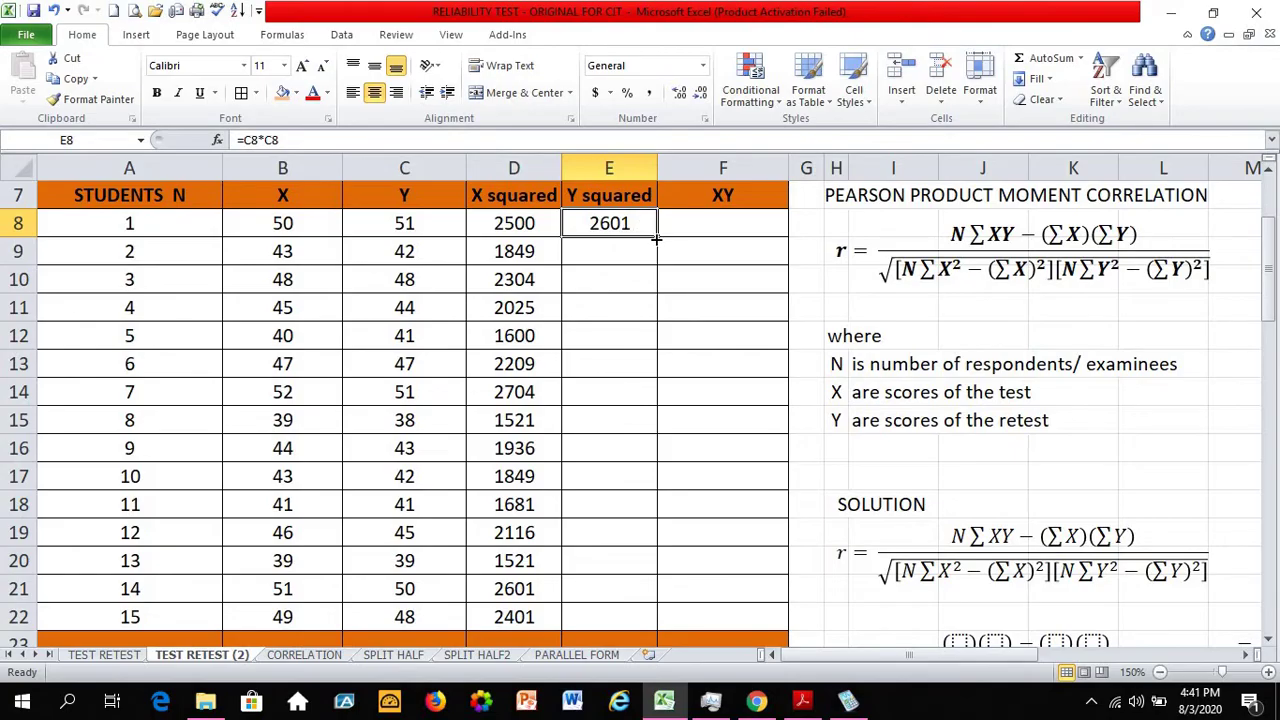
left_click_drag(655, 238, 665, 624)
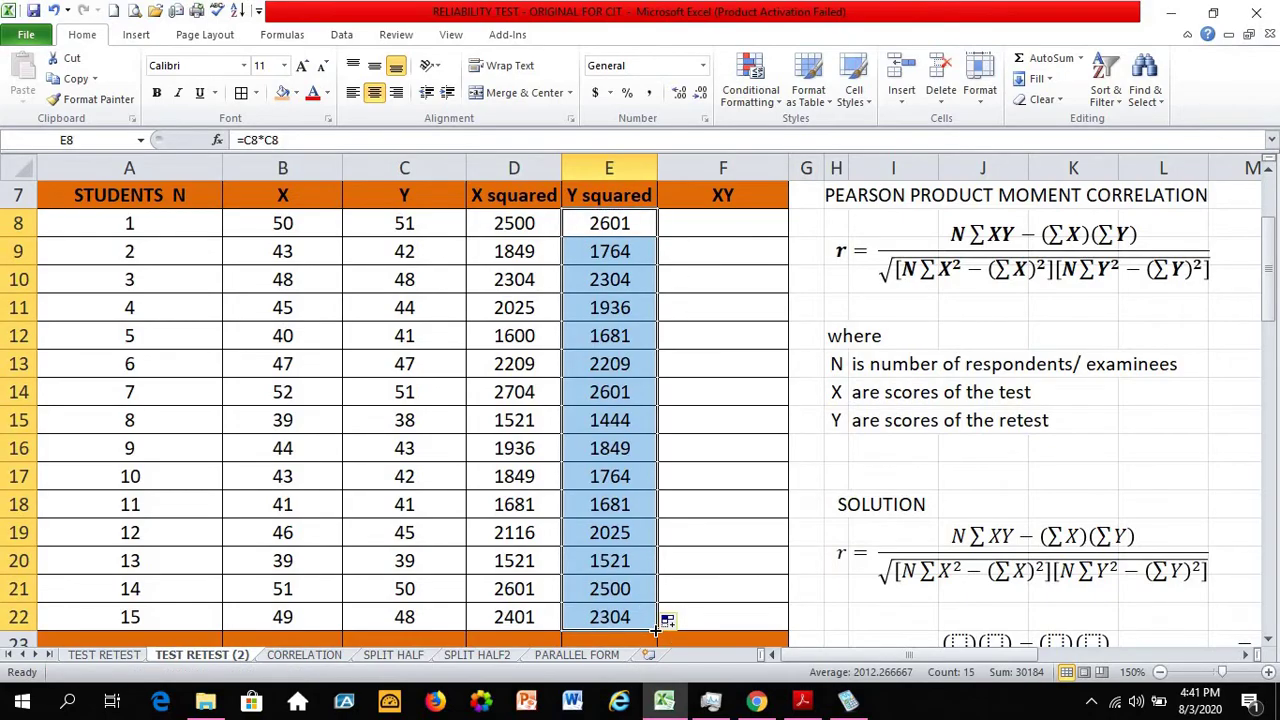
Spot-check the Y squared formulas for students 2, 13 and 15
left_click(603, 252)
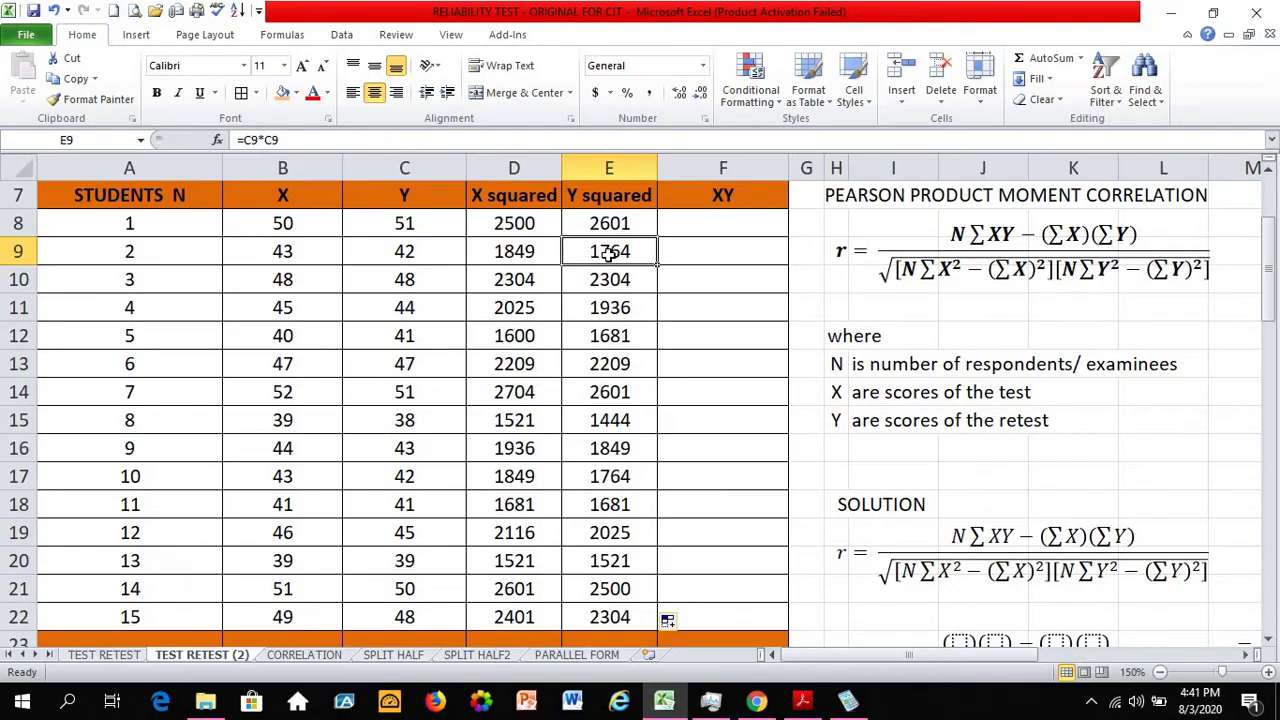
left_click(346, 137)
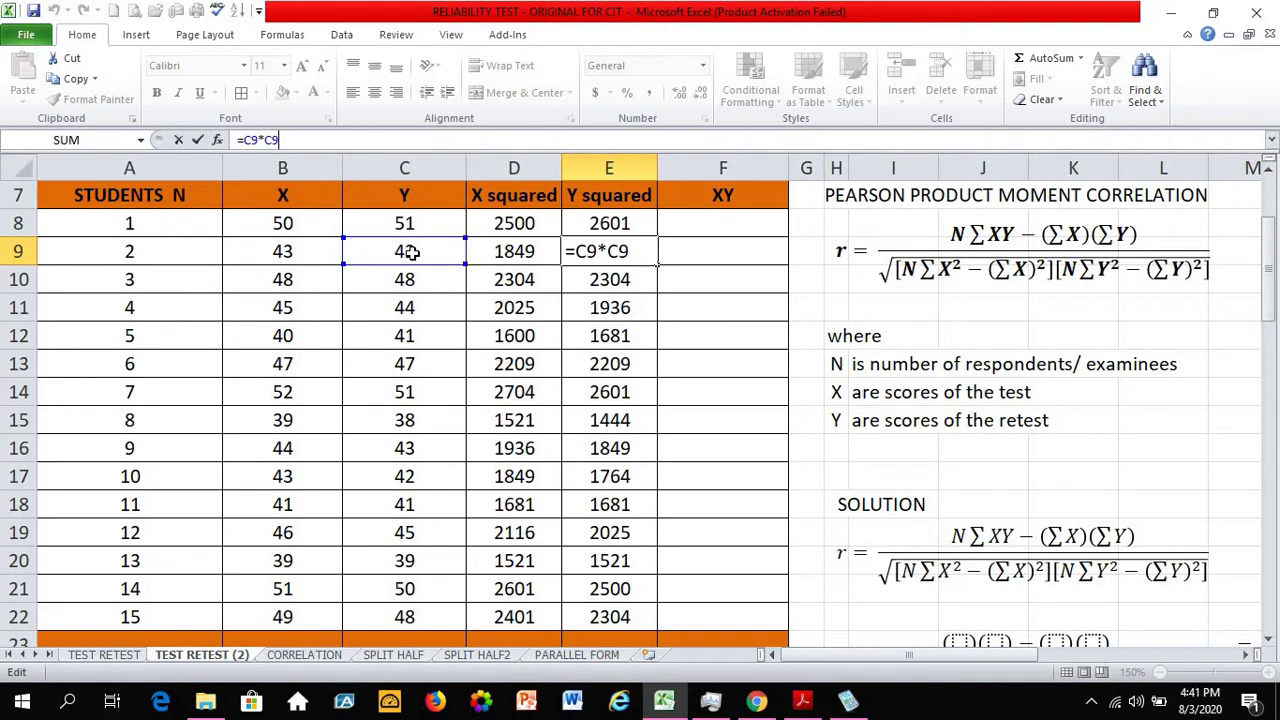
key("Return")
key("Up")
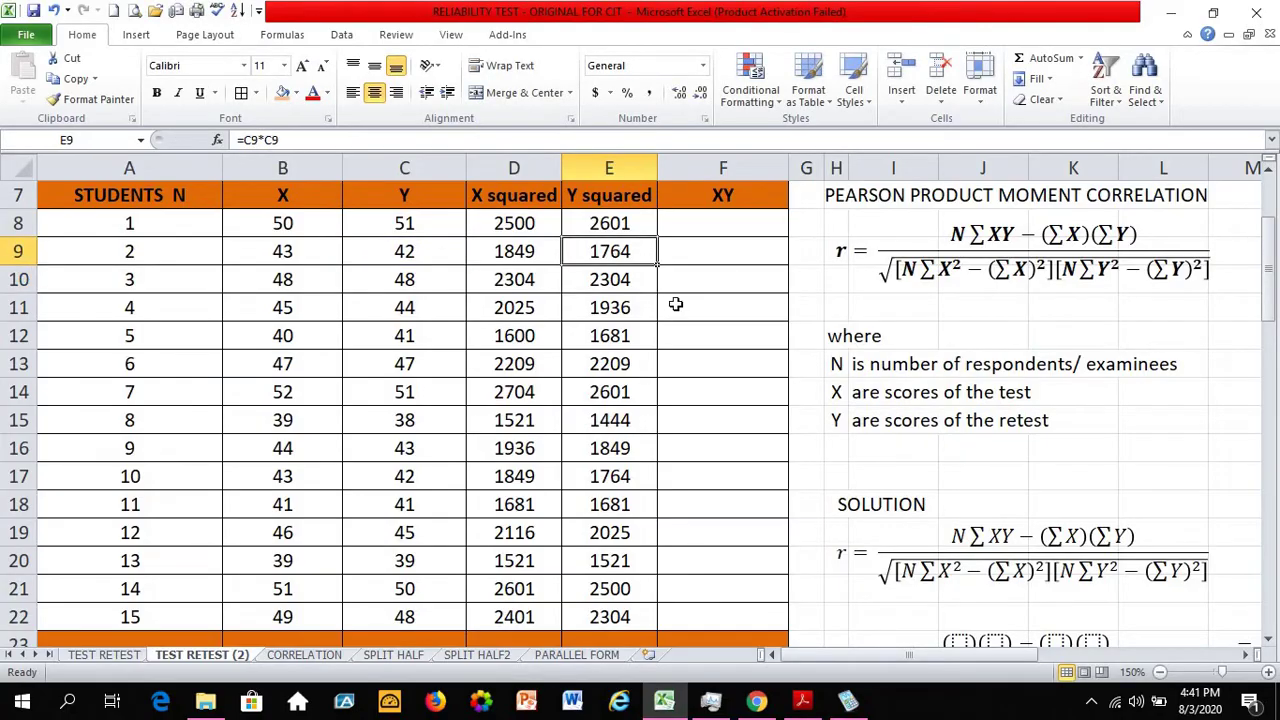
left_click(612, 566)
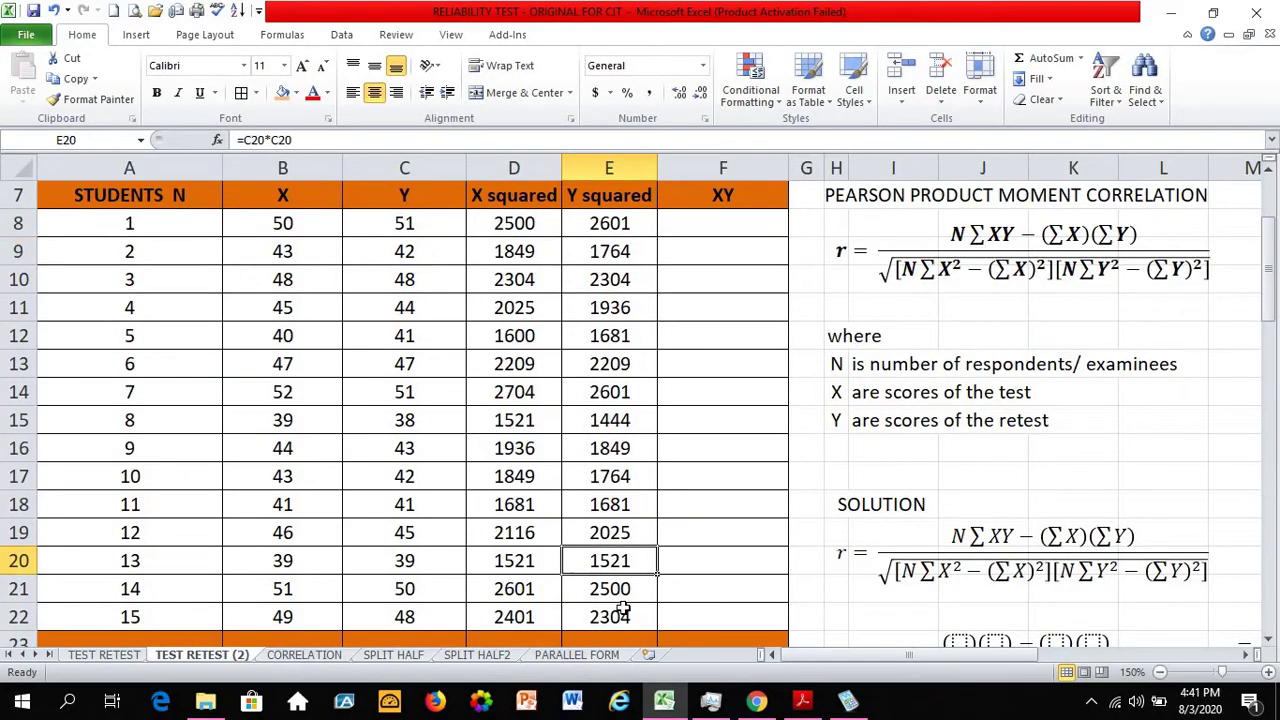
left_click(616, 617)
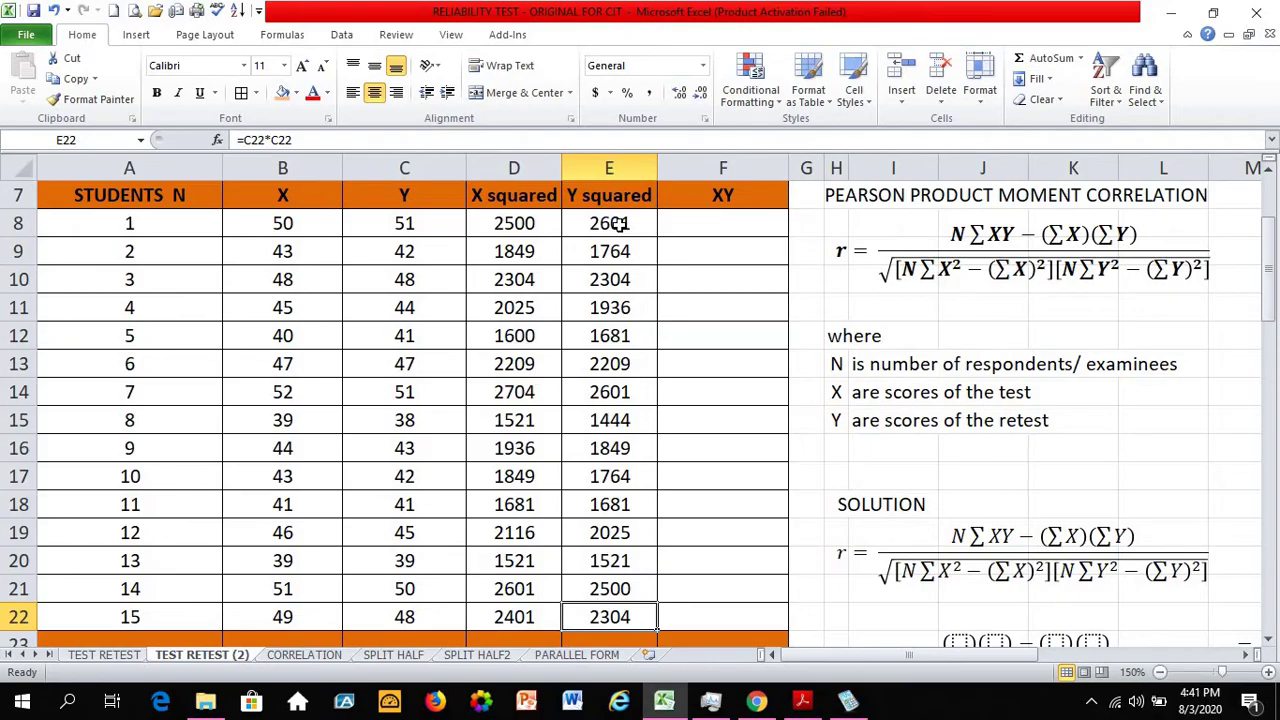
left_click(710, 231)
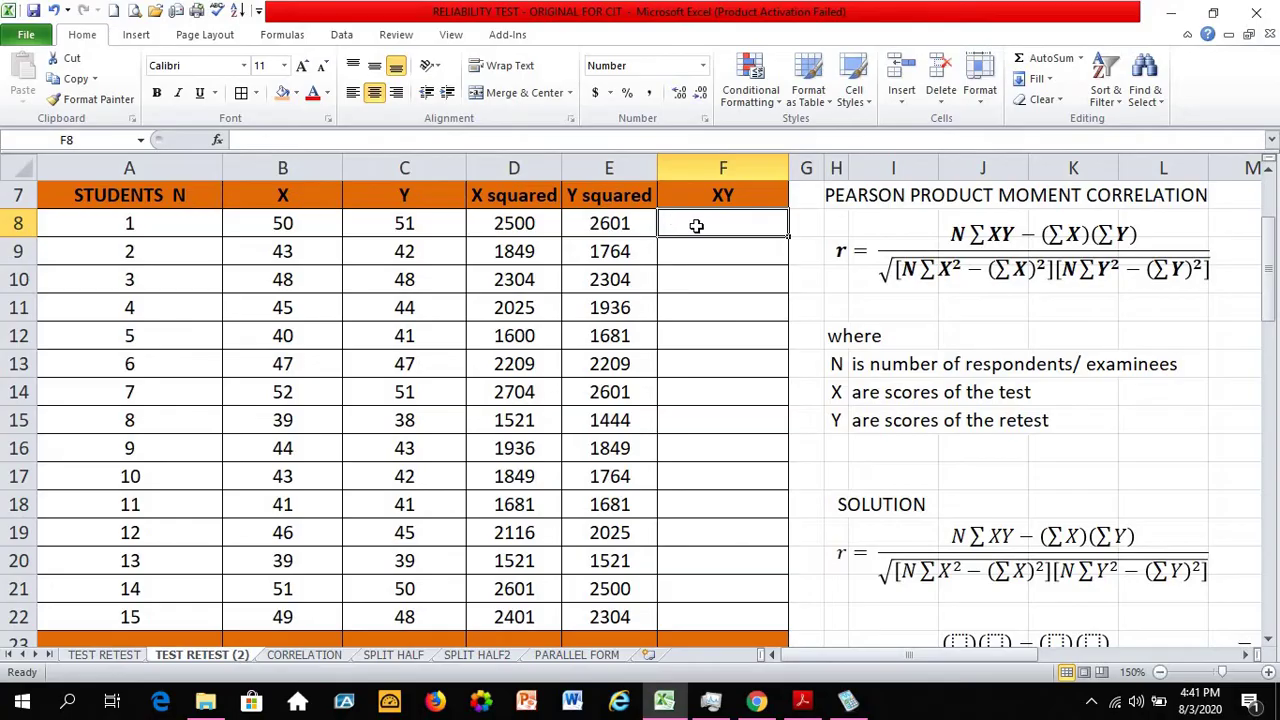
Enter =B8*C8 in F8 and fill it down to F22, giving 2550 through 2352
type("=")
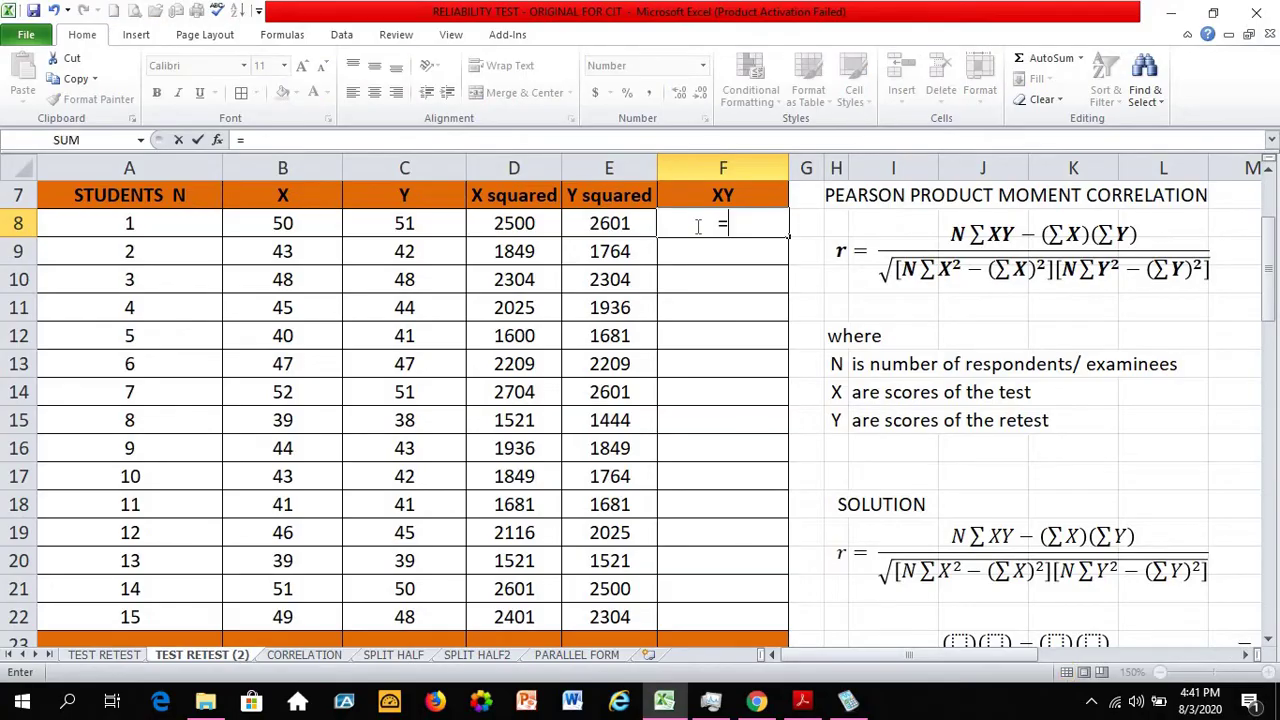
left_click(274, 226)
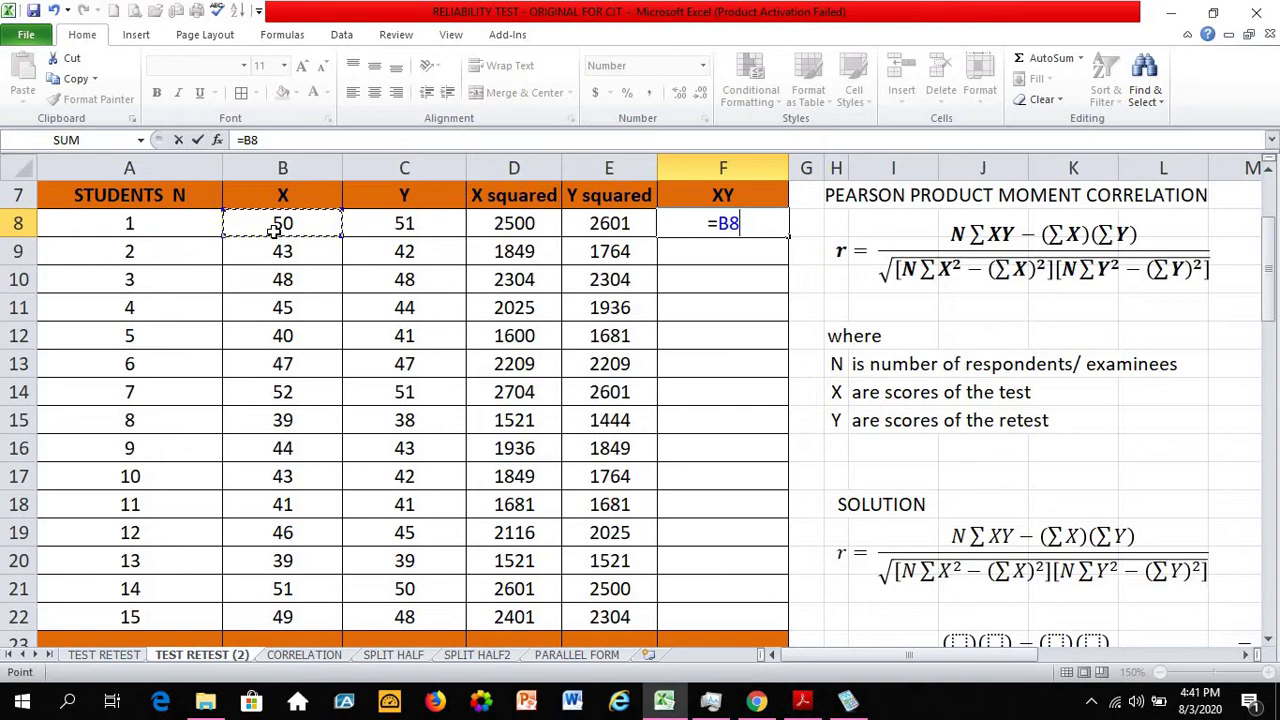
type("*")
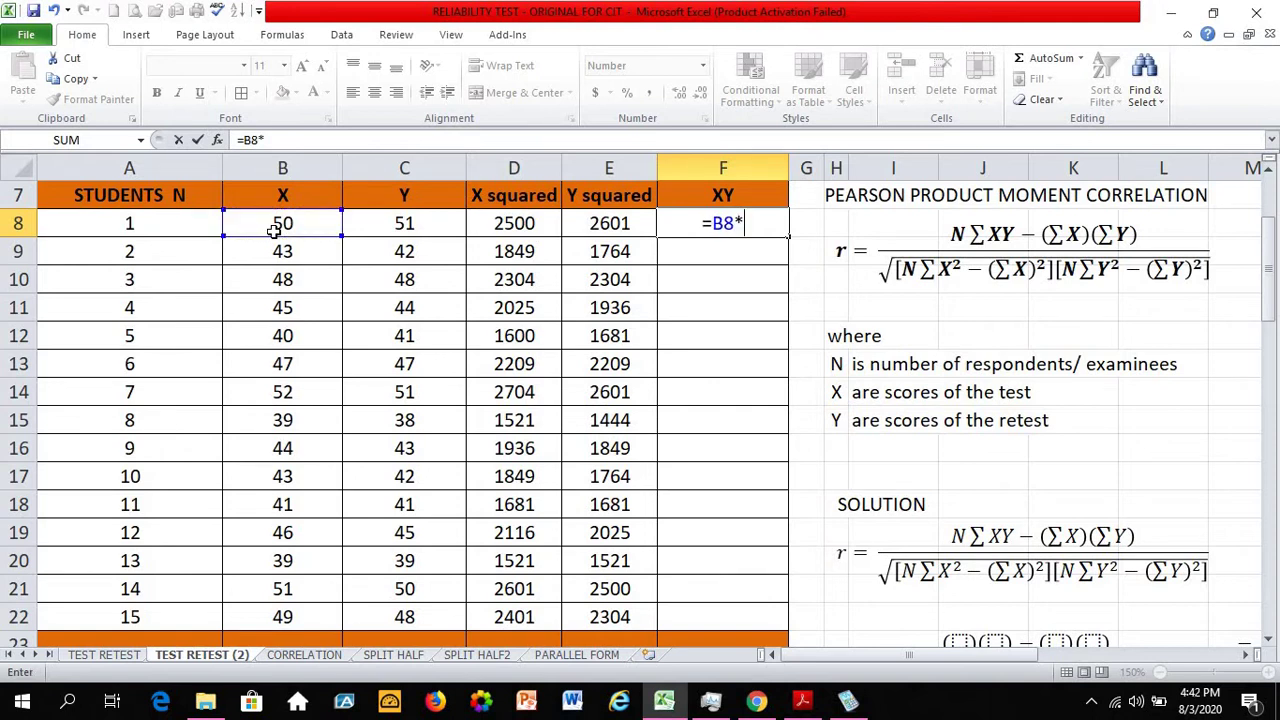
left_click(404, 225)
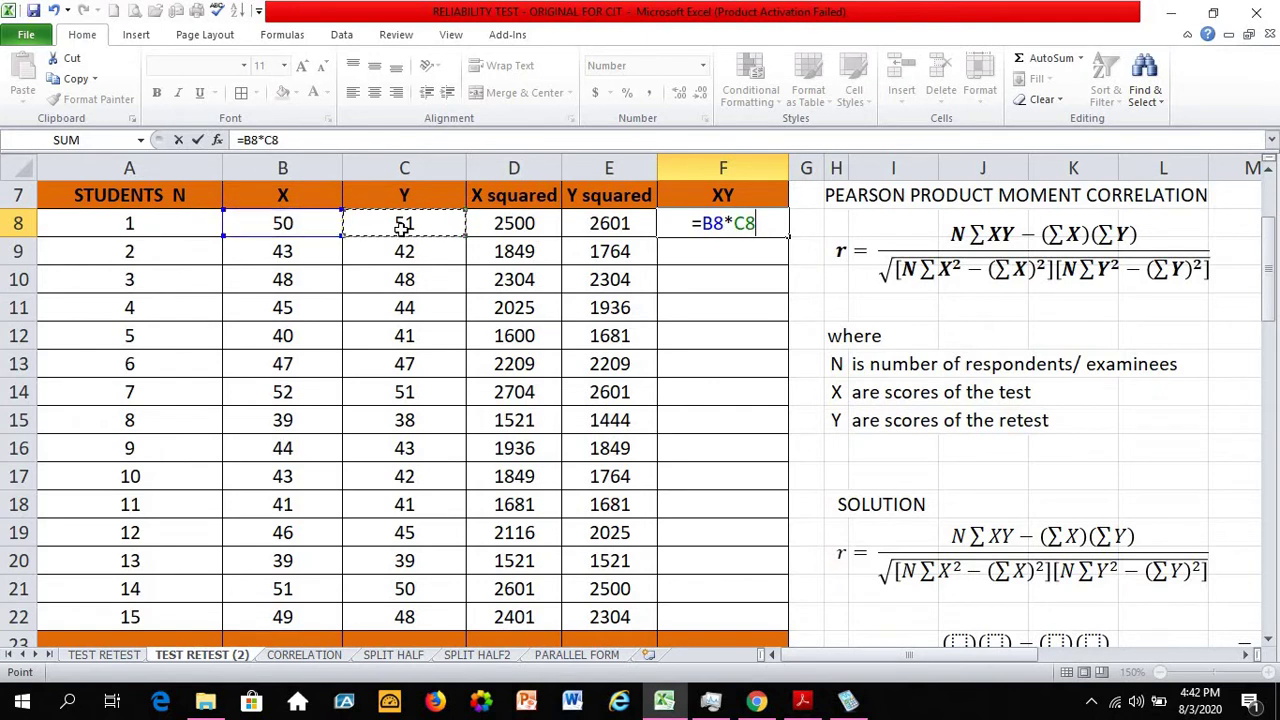
key("Return")
left_click(752, 222)
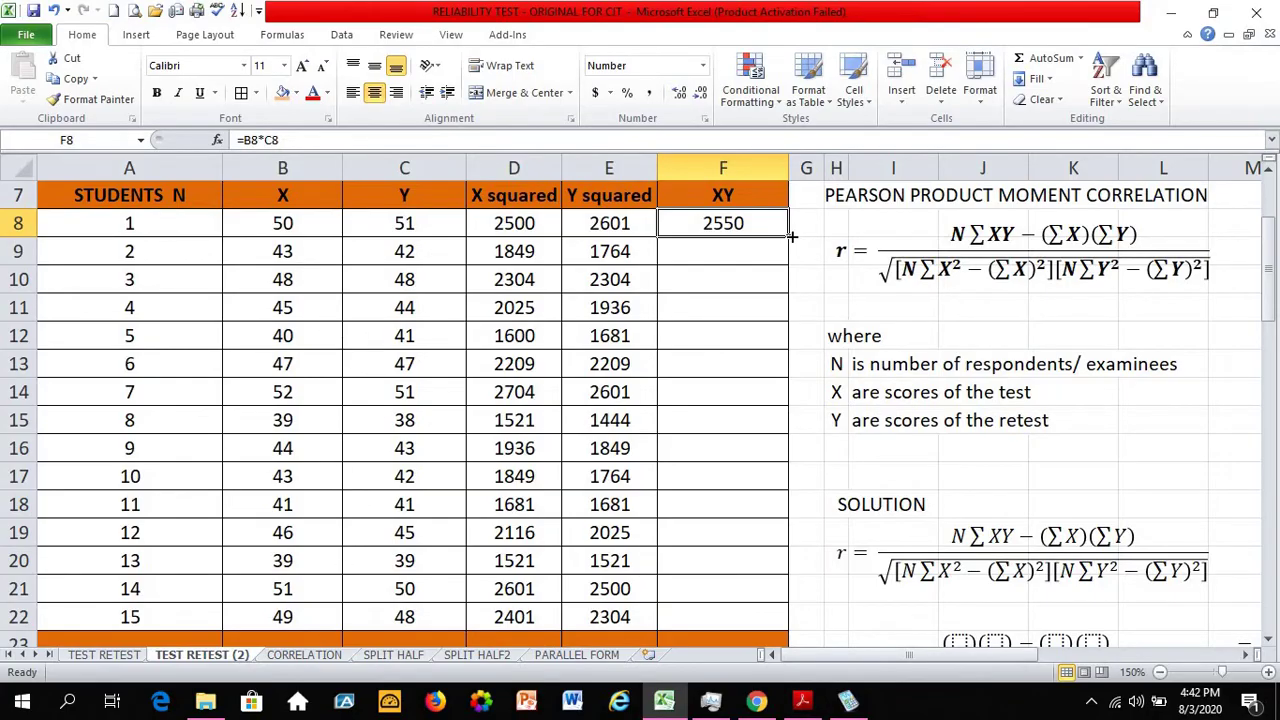
left_click_drag(789, 236, 789, 237)
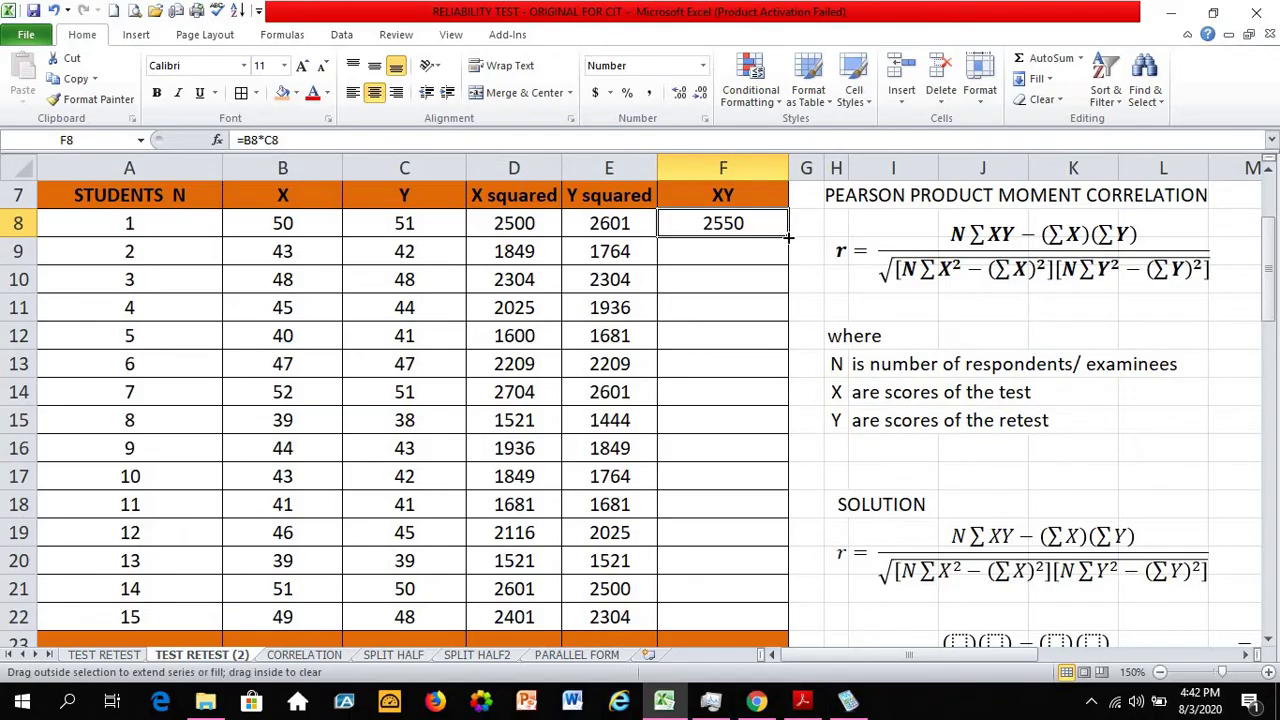
left_click_drag(790, 286, 789, 622)
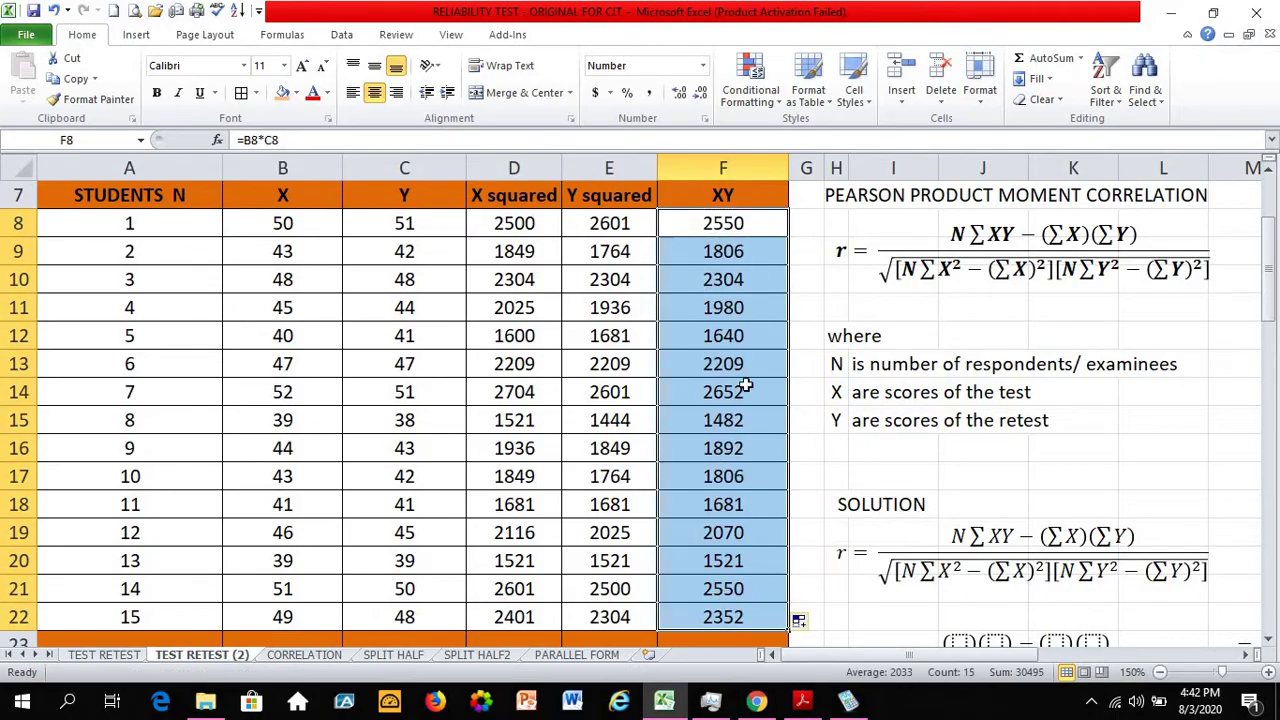
left_click(751, 228)
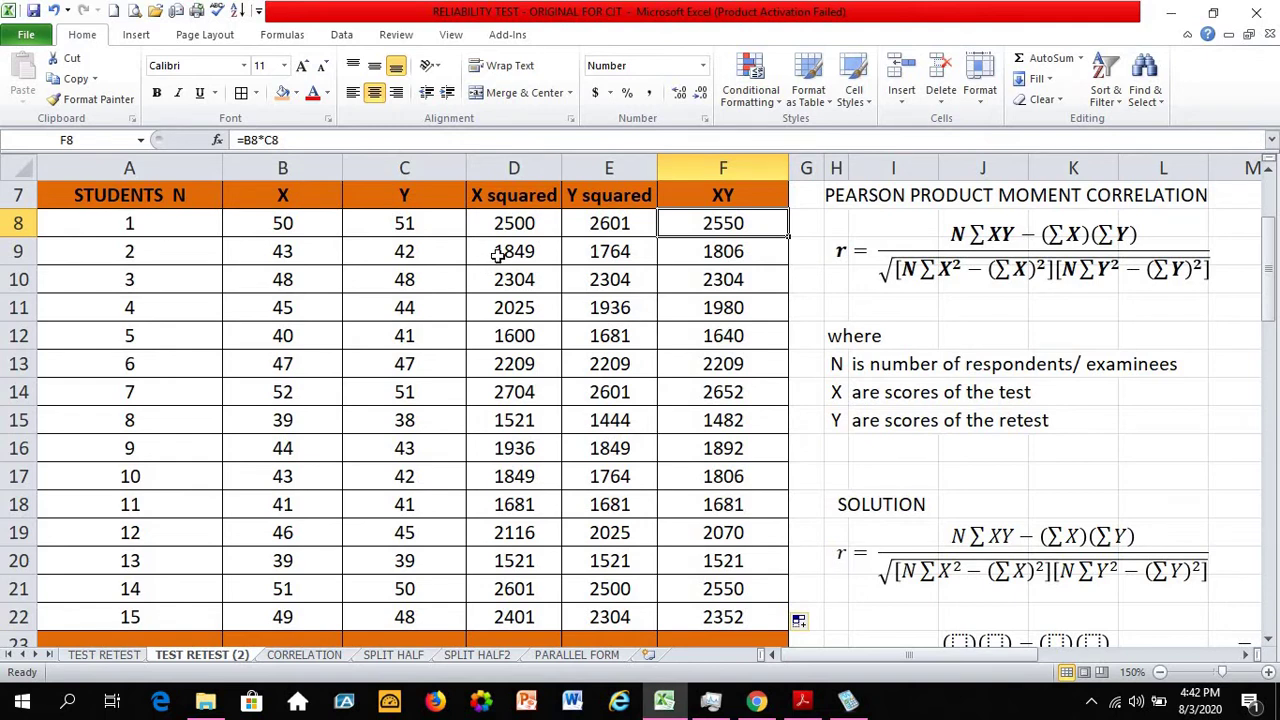
left_click(298, 224)
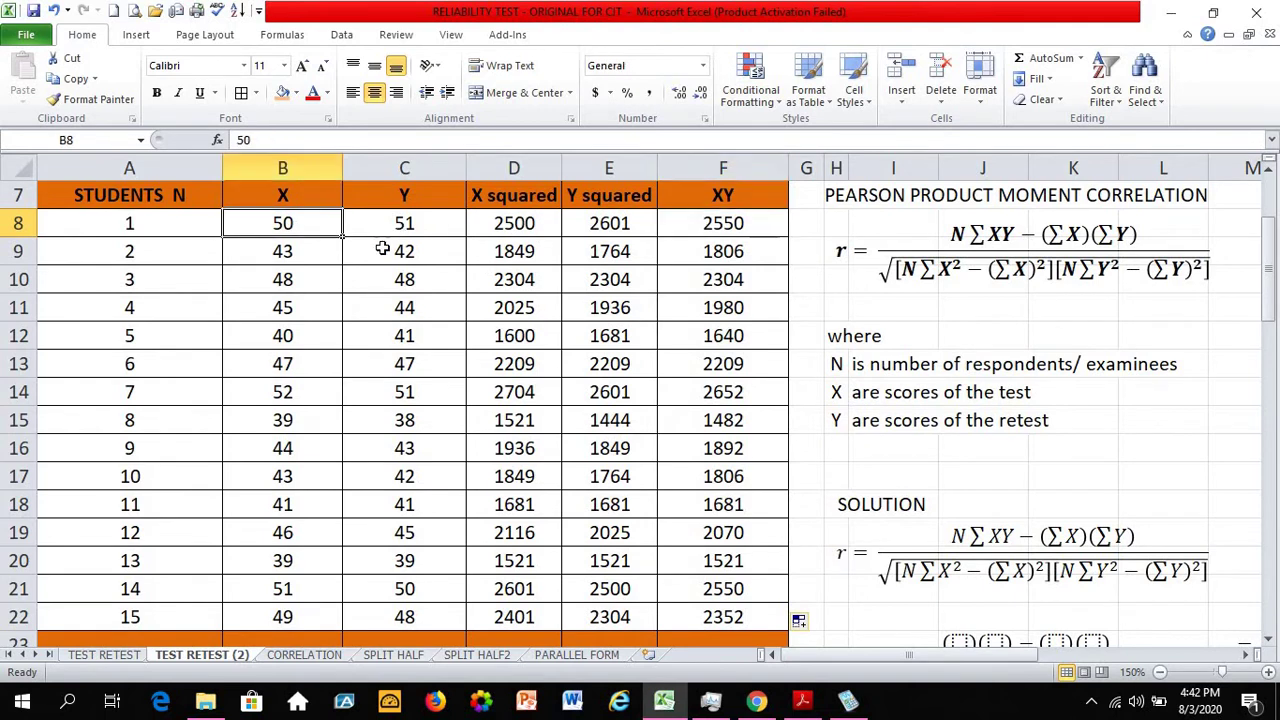
key("Tab")
key("Return")
key("Tab")
key("Return")
key("Tab")
key("Return")
left_click(388, 346)
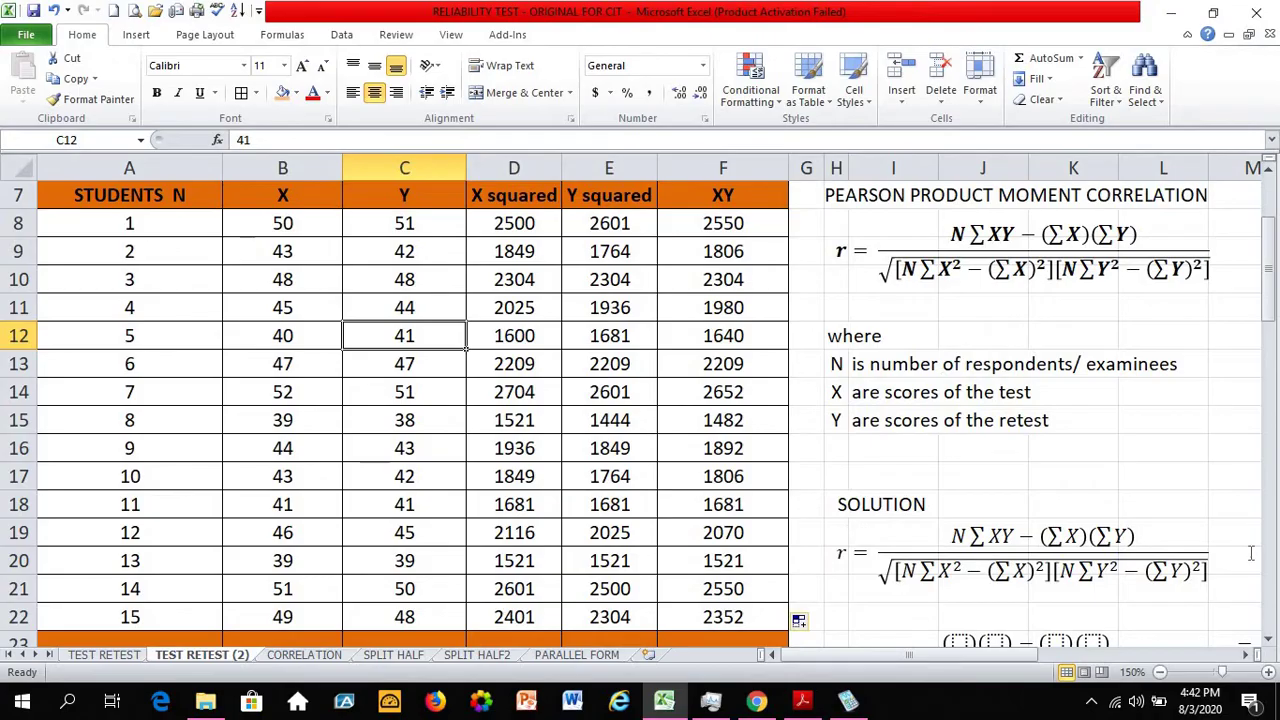
left_click(1038, 563)
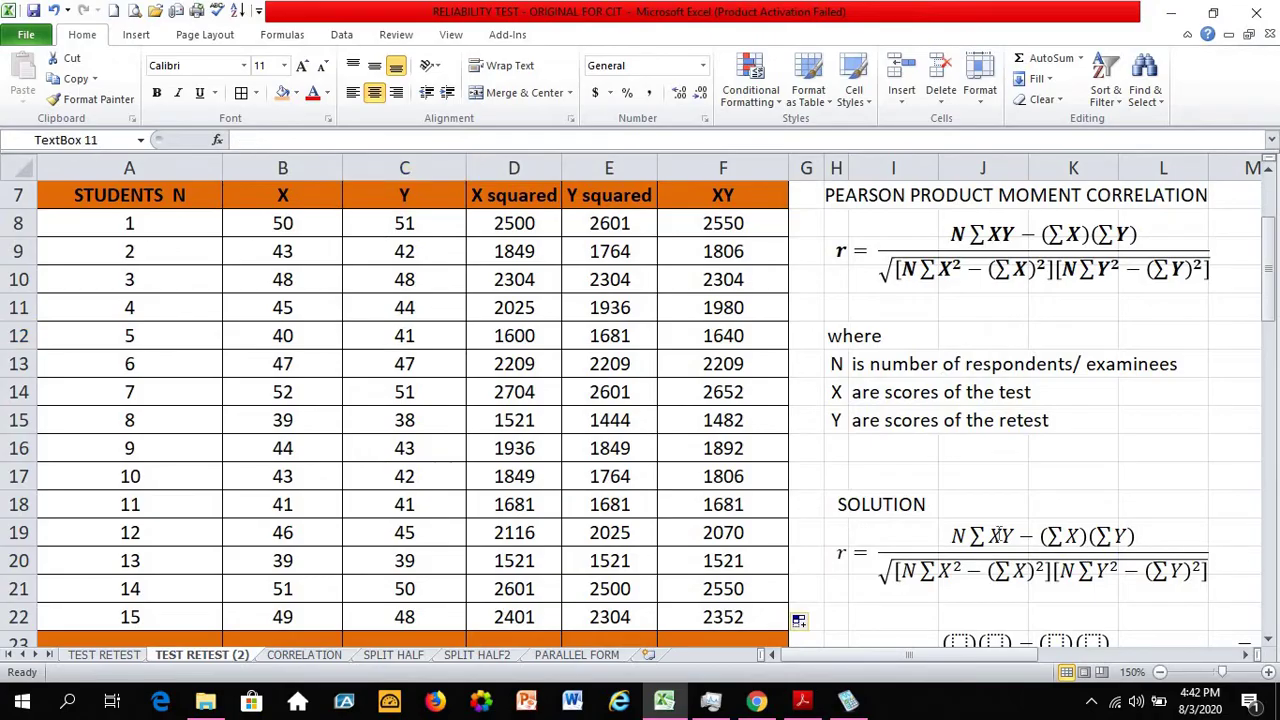
key("ctrl+a")
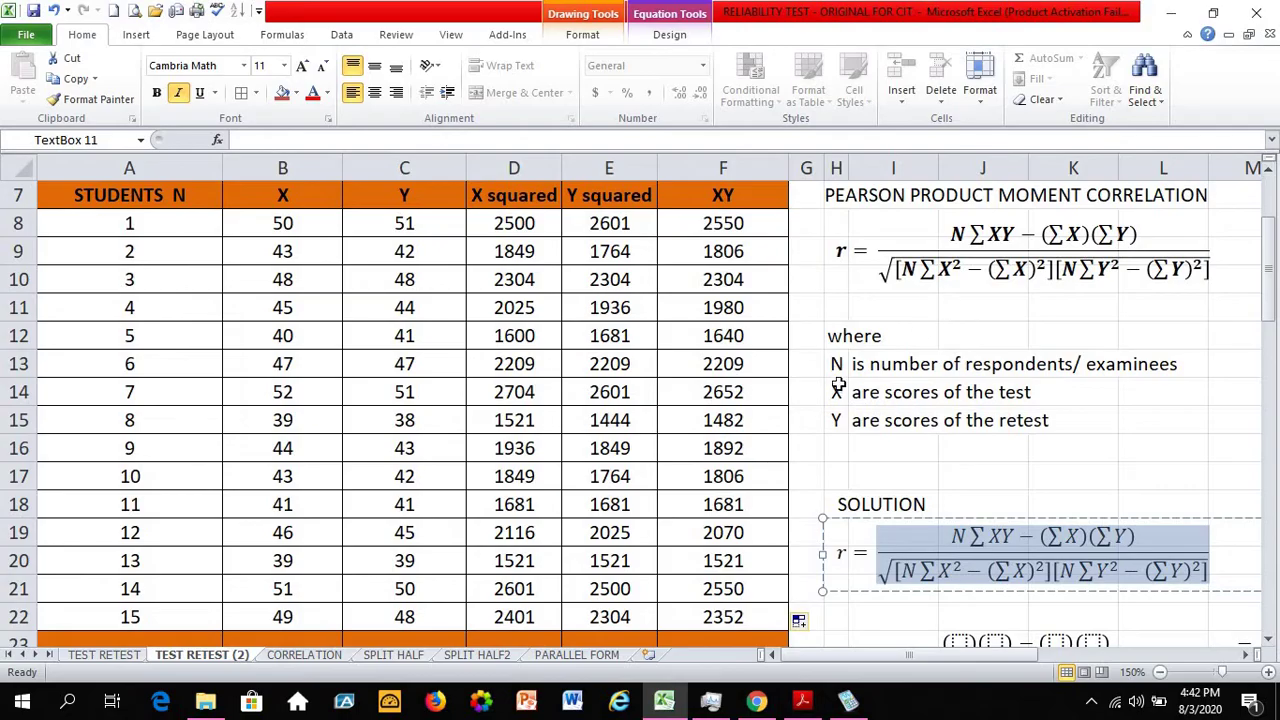
left_click(1269, 639)
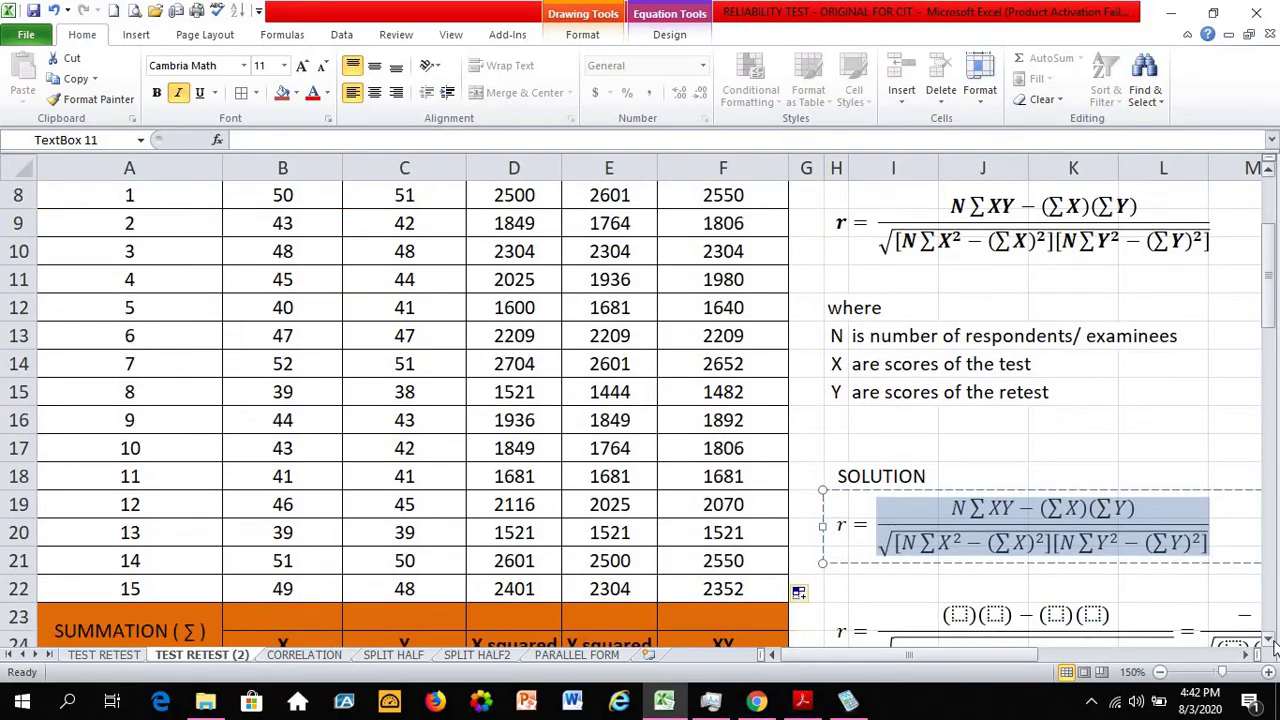
left_click(1269, 639)
Enter =SUM(B8:B22) in B23 for an X total of 677
left_click(285, 589)
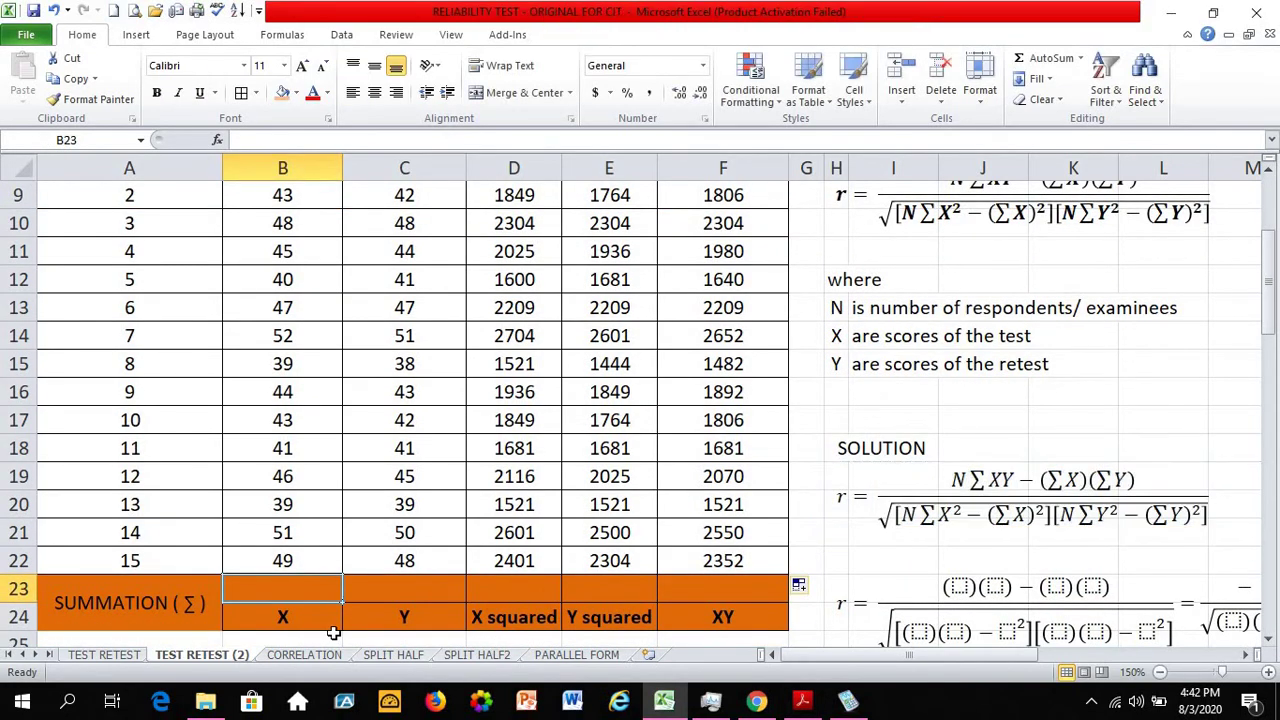
left_click(277, 614)
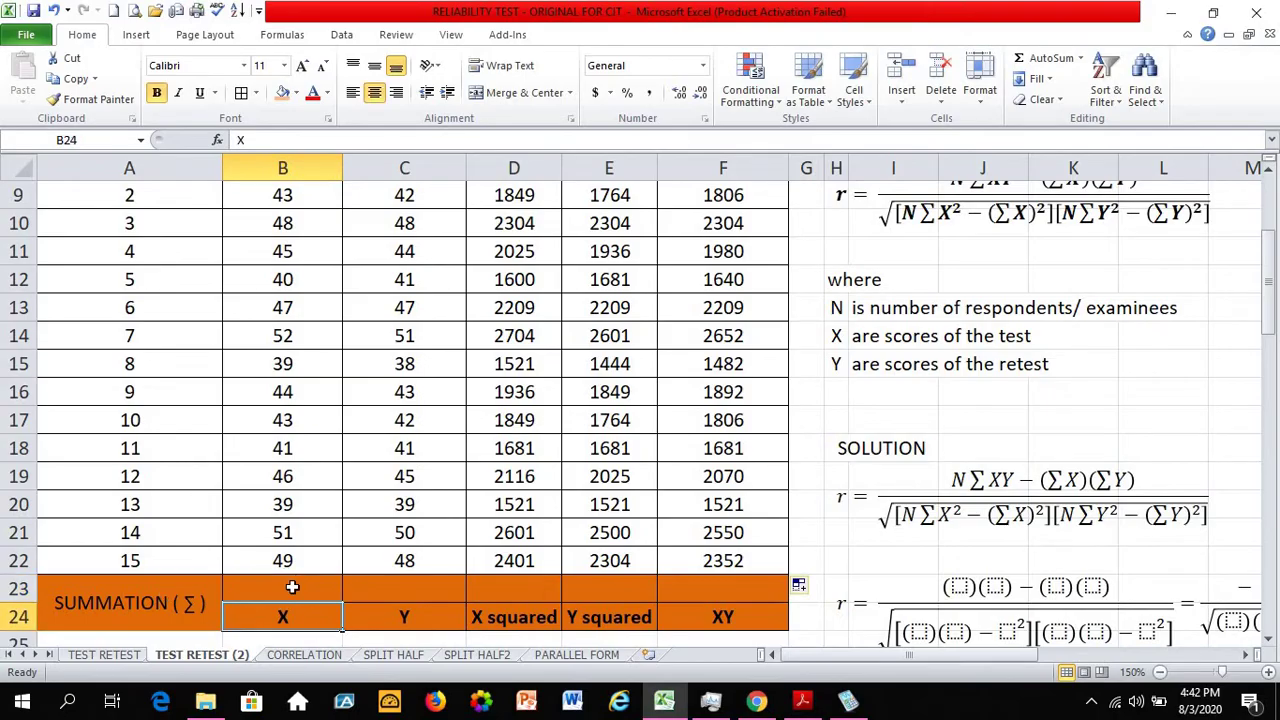
left_click(289, 585)
left_click(277, 620)
left_click(283, 589)
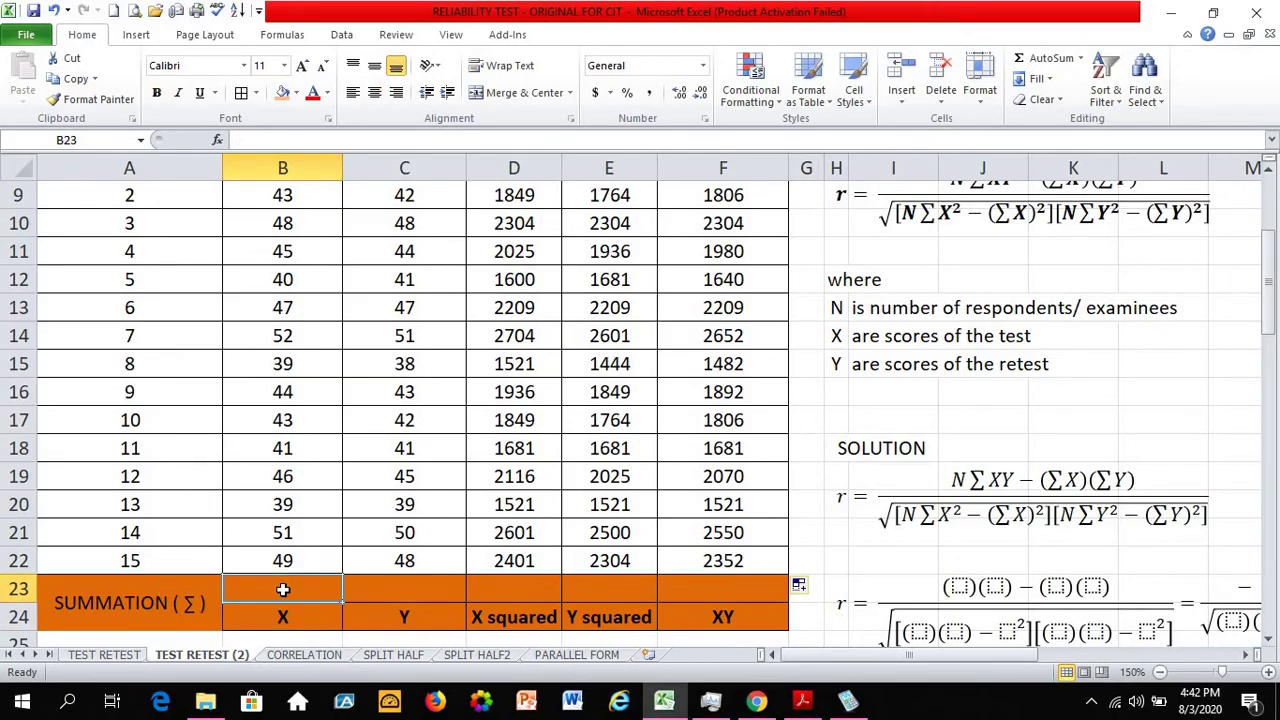
type("=")
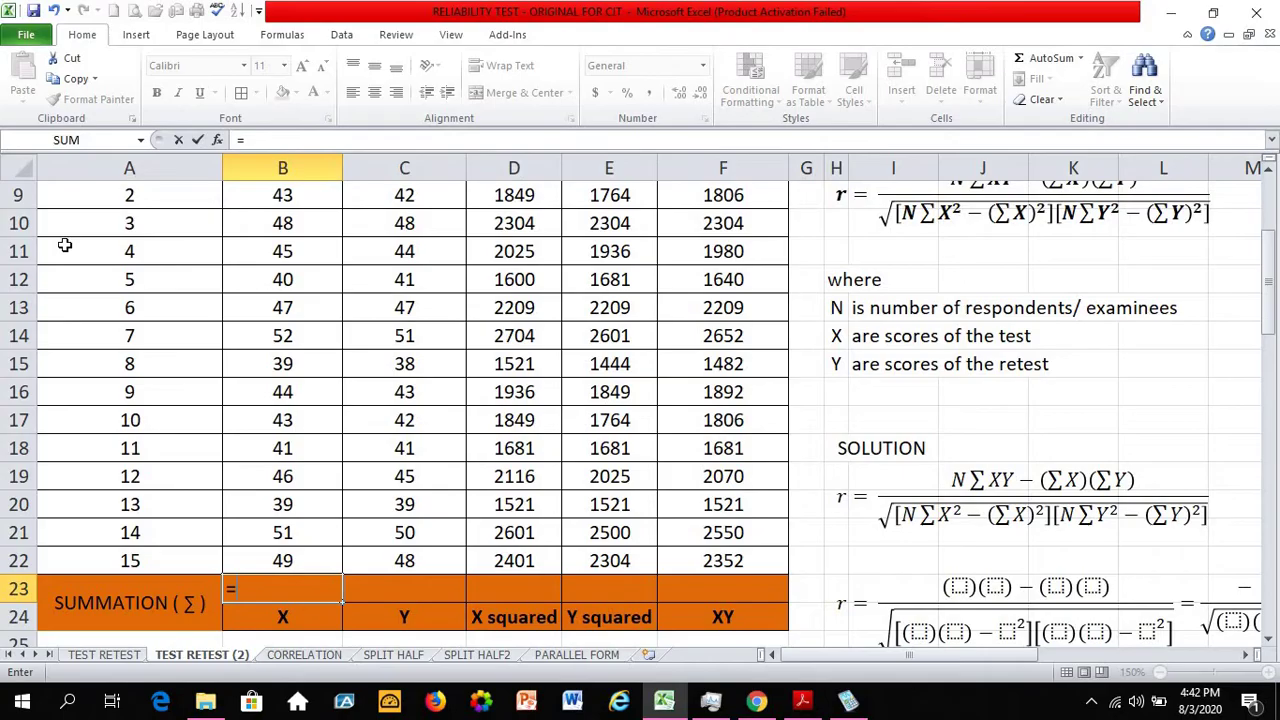
left_click(68, 140)
left_click_drag(495, 171, 610, 179)
scroll(432, 245, "up", 1)
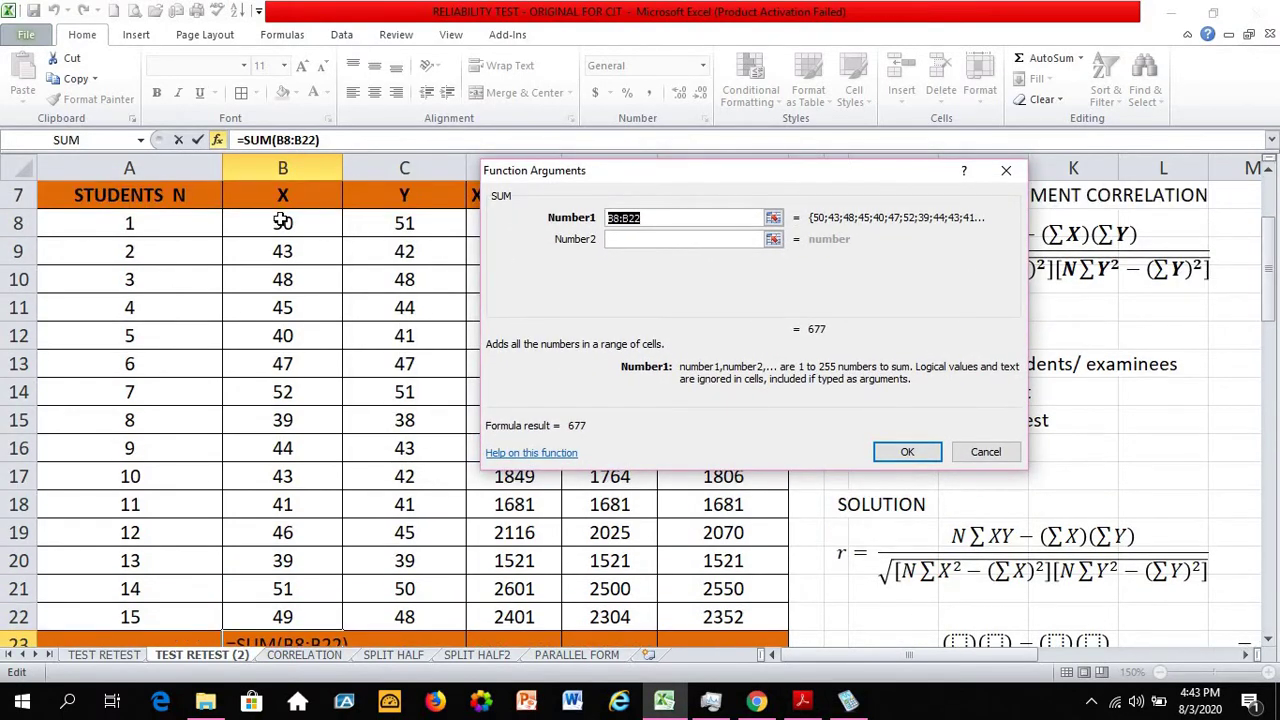
left_click_drag(283, 223, 290, 620)
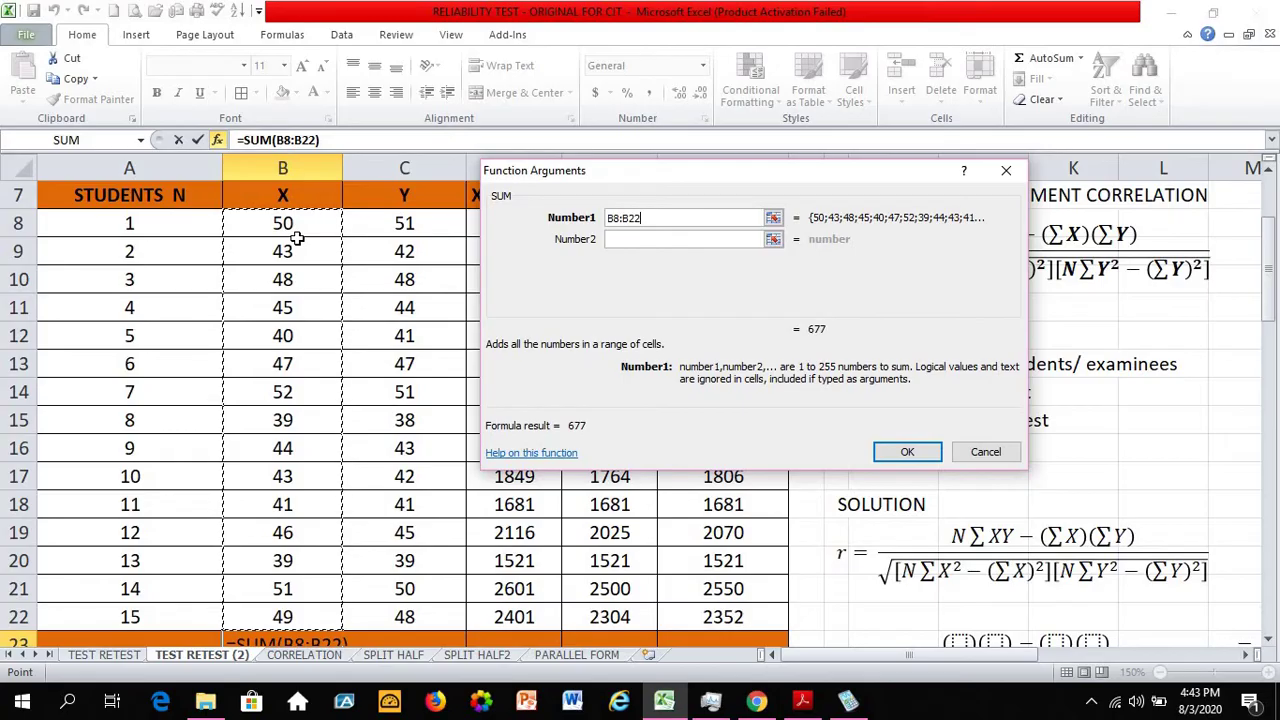
key("Return")
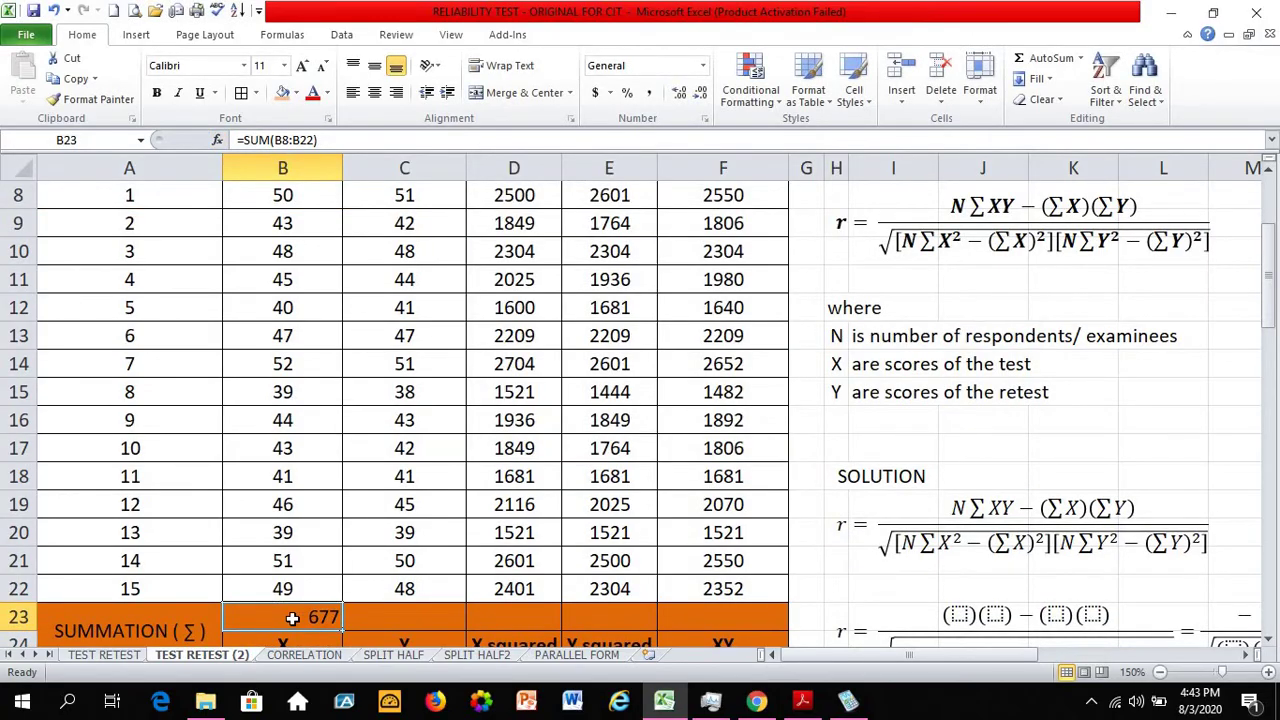
Centre and bold the 677 X total
left_click(374, 92)
left_click(156, 92)
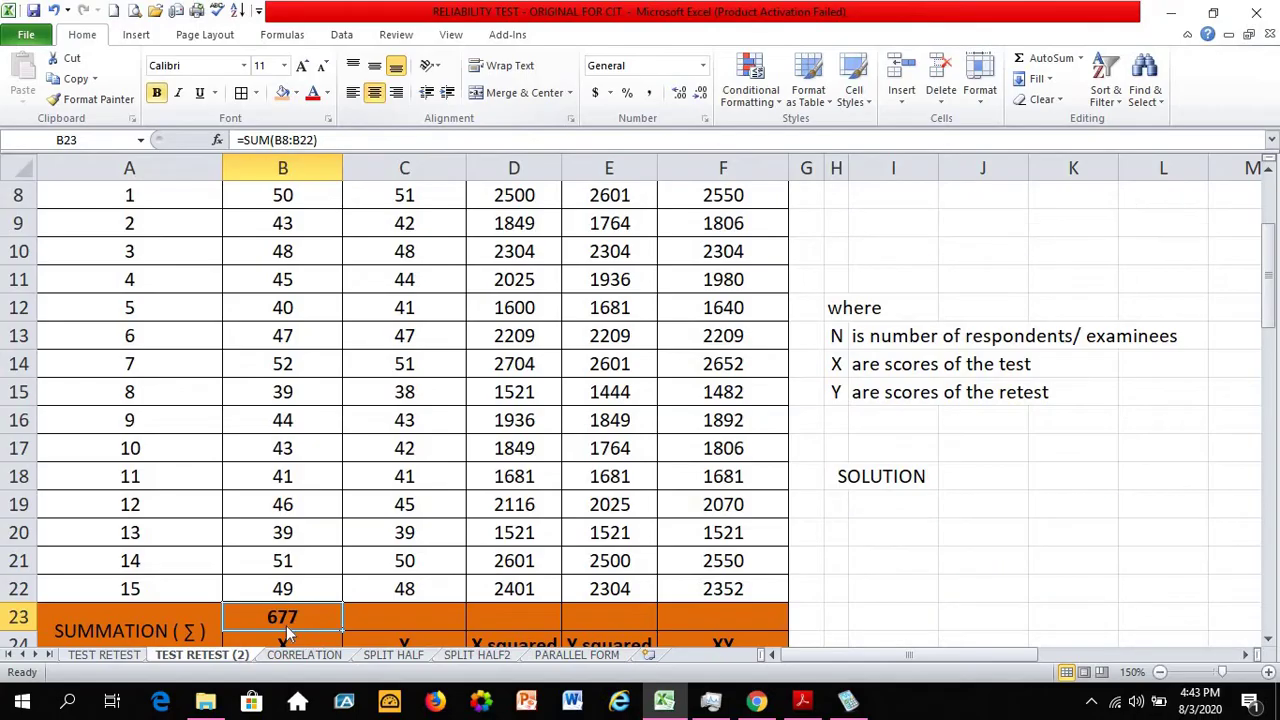
left_click(404, 626)
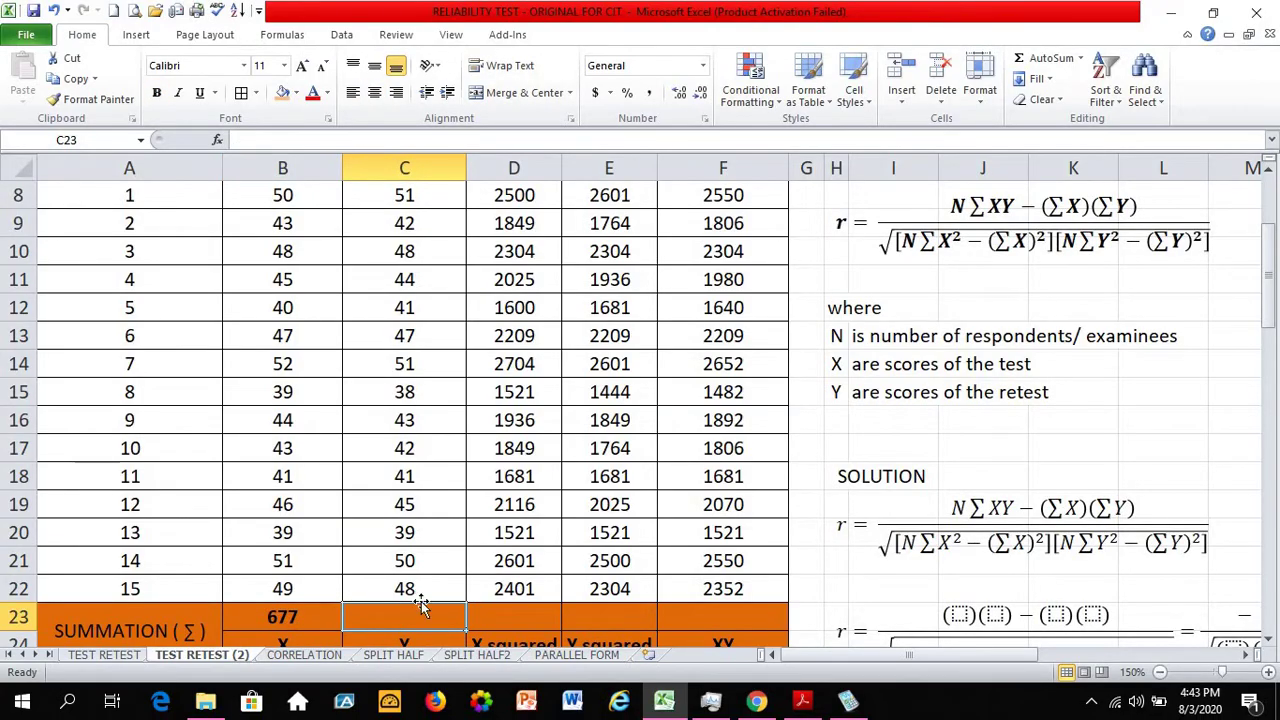
Insert =SUM(C8:C22) in C23 for a Y total of 670
type("=")
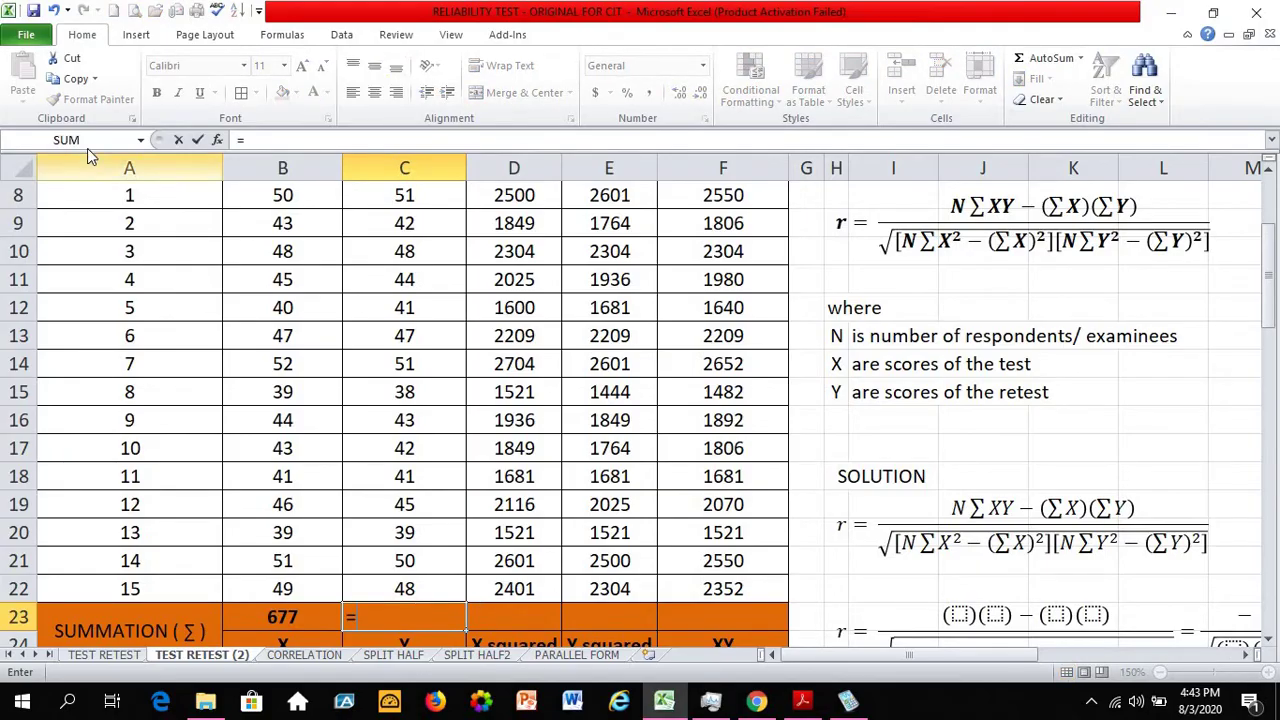
left_click(141, 140)
left_click(40, 162)
left_click_drag(793, 179, 940, 255)
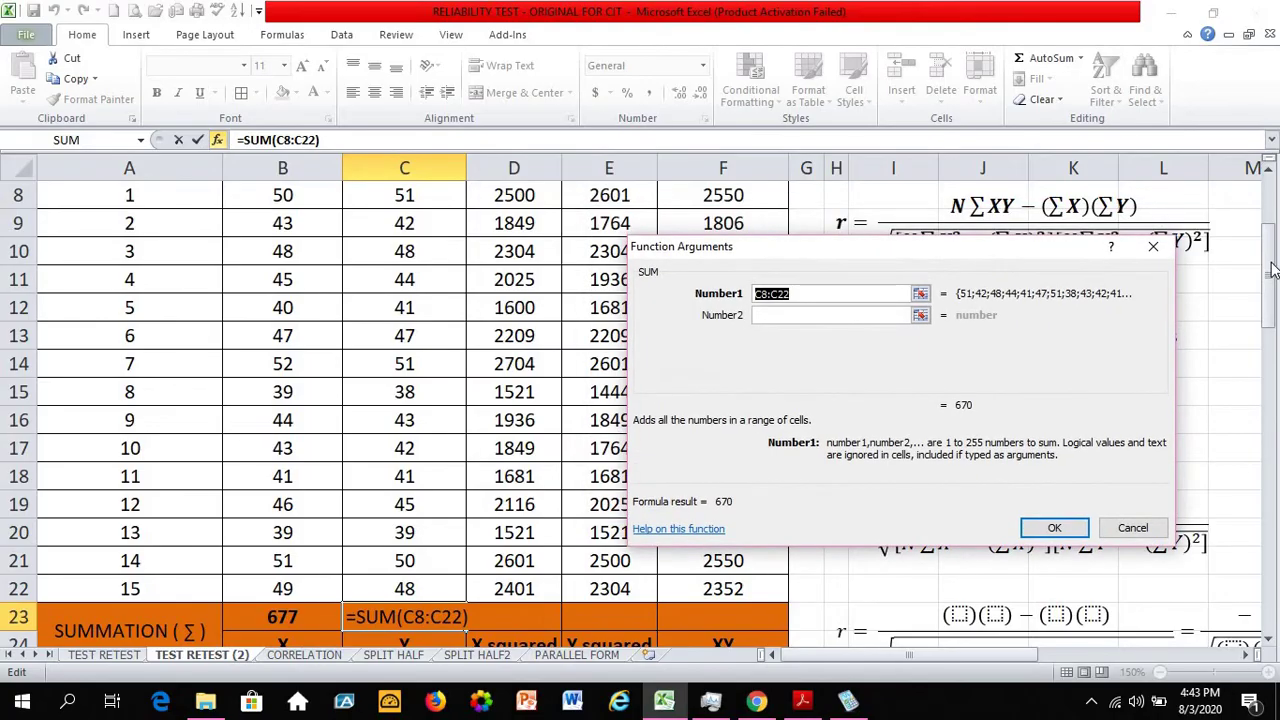
scroll(460, 257, "up", 1)
left_click_drag(414, 290, 434, 564)
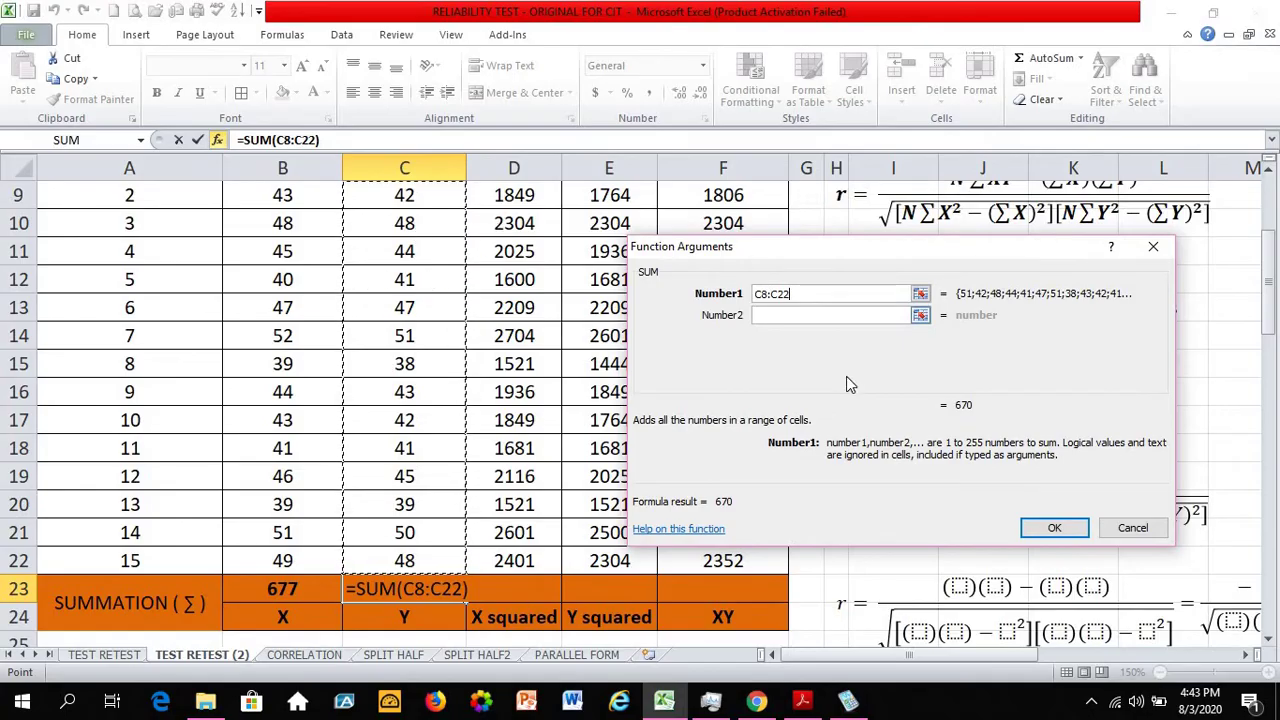
left_click(1054, 528)
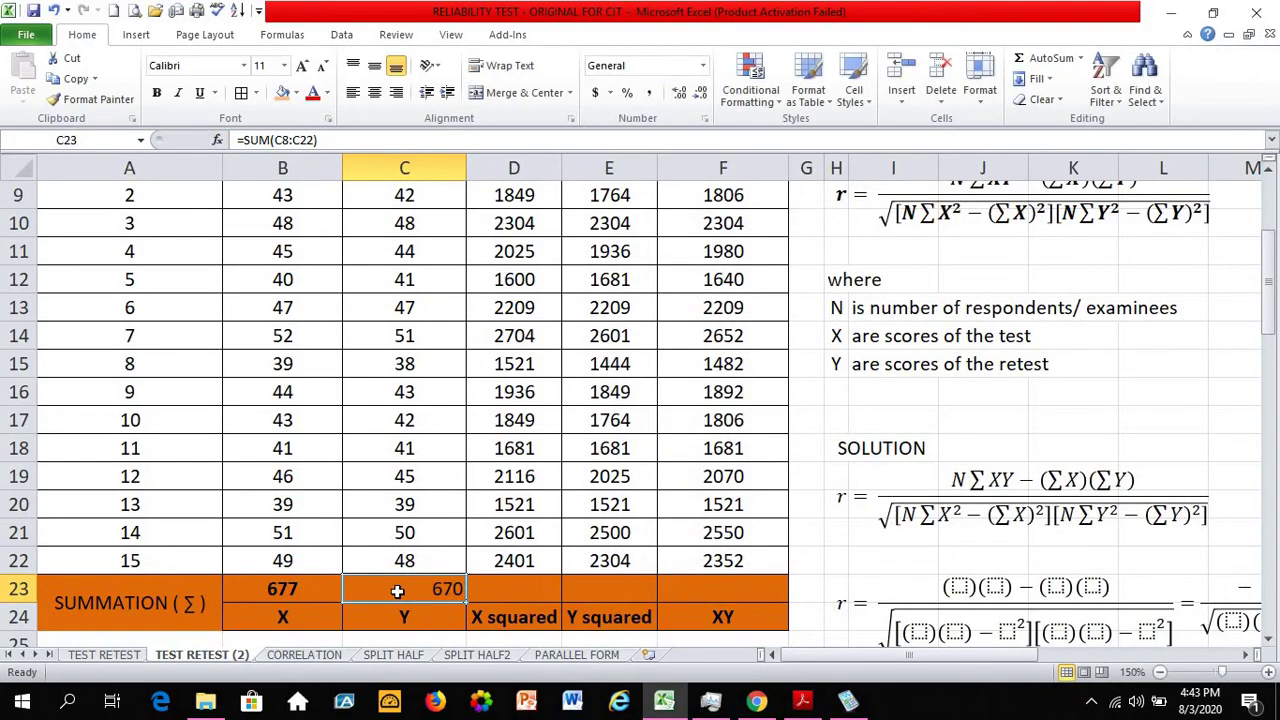
Bold the 670 Y total and review the summation row
left_click(157, 92)
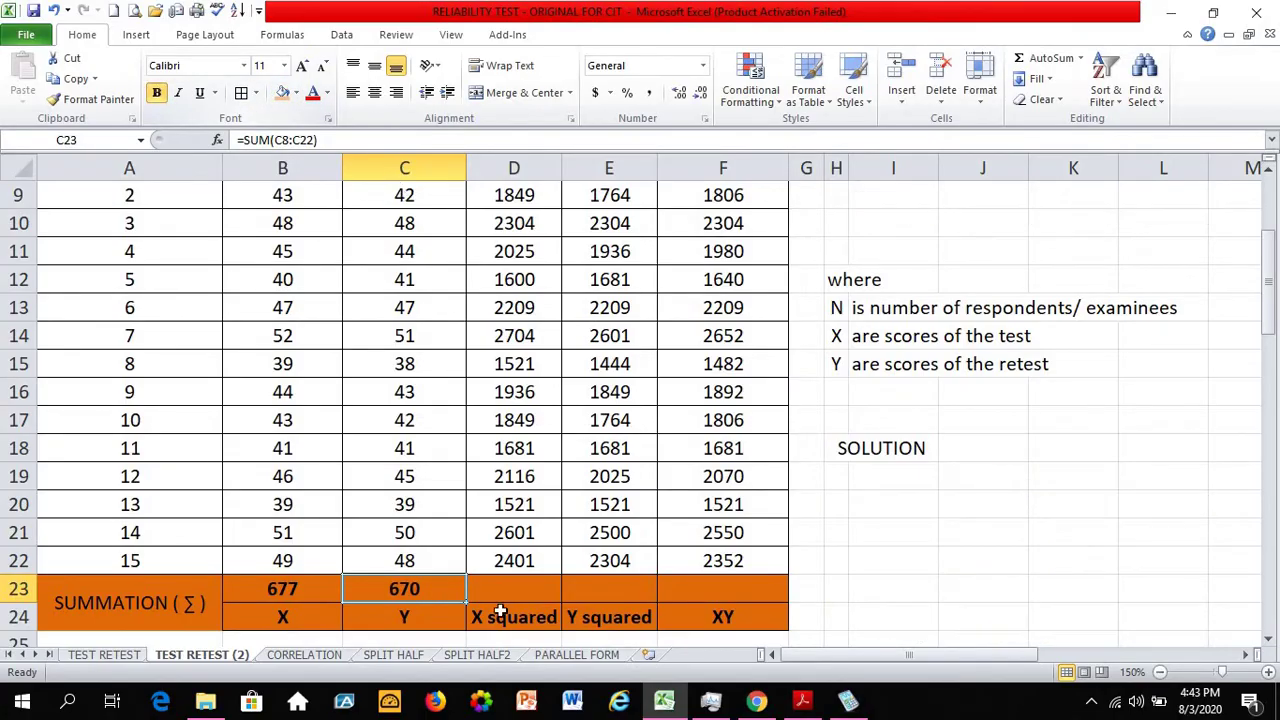
left_click(546, 588)
scroll(552, 567, "up", 1)
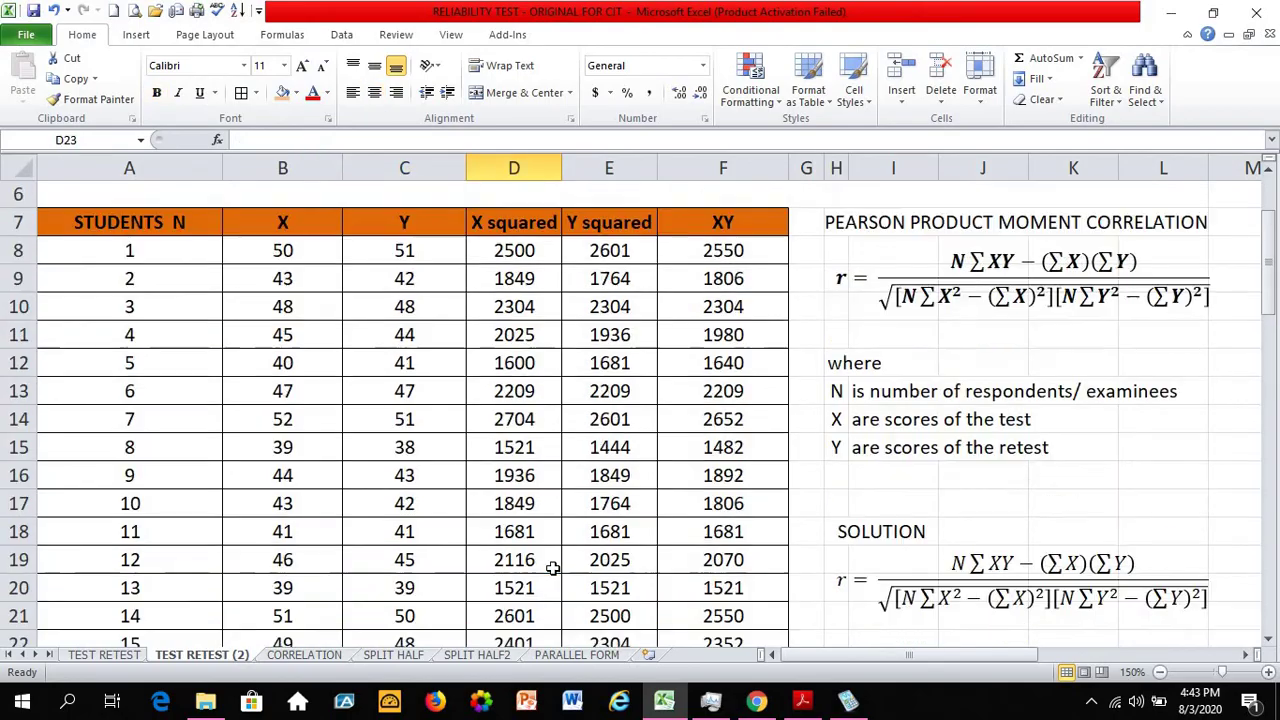
scroll(552, 567, "down", 1)
left_click(422, 592)
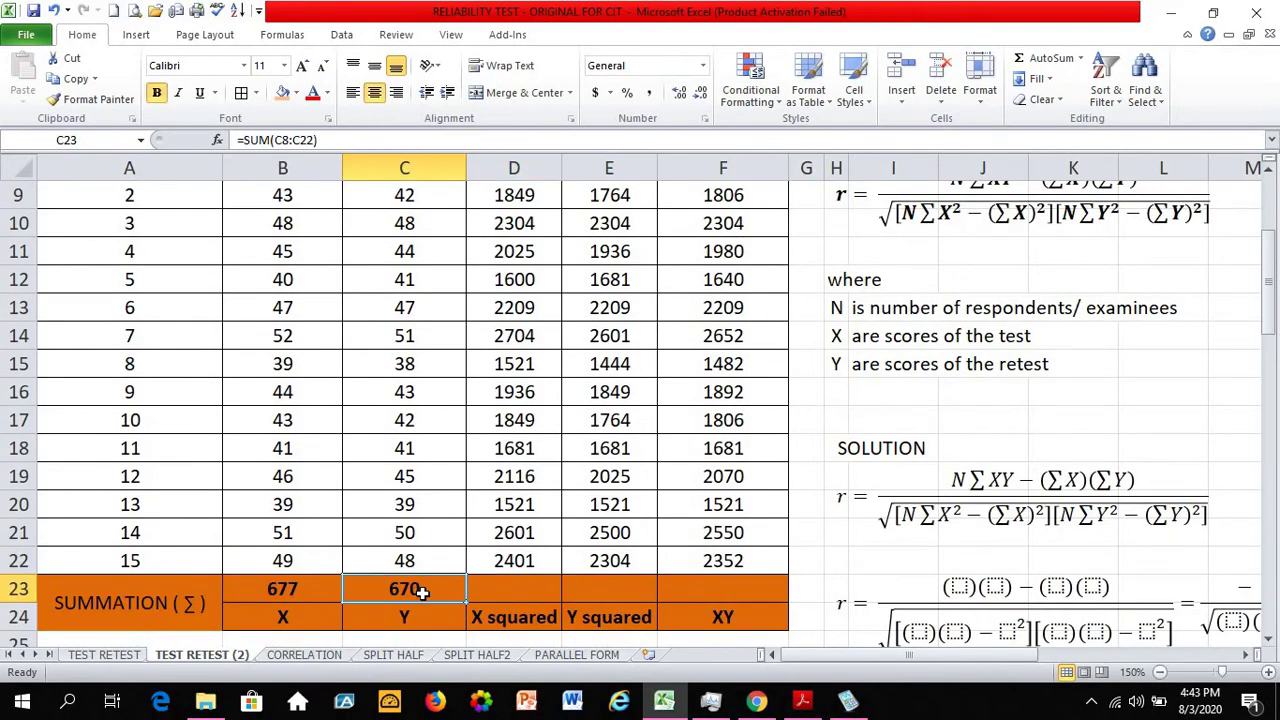
scroll(412, 395, "up", 1)
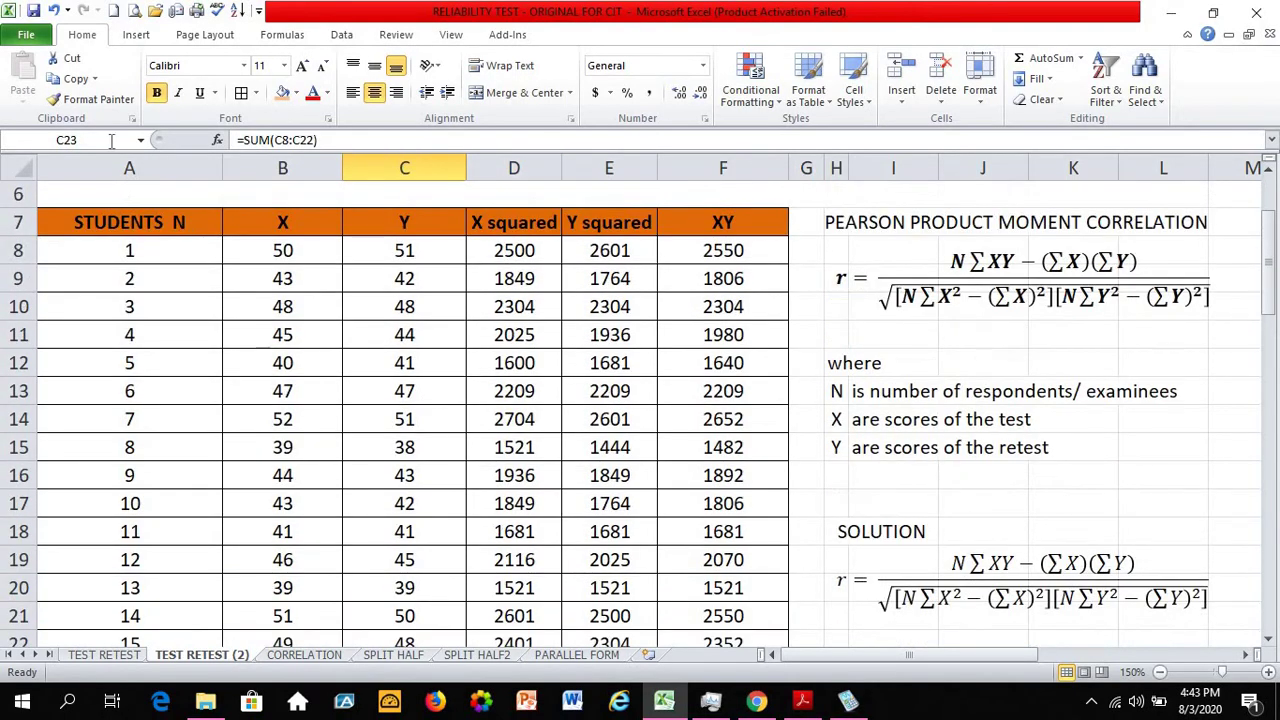
scroll(434, 302, "down", 1)
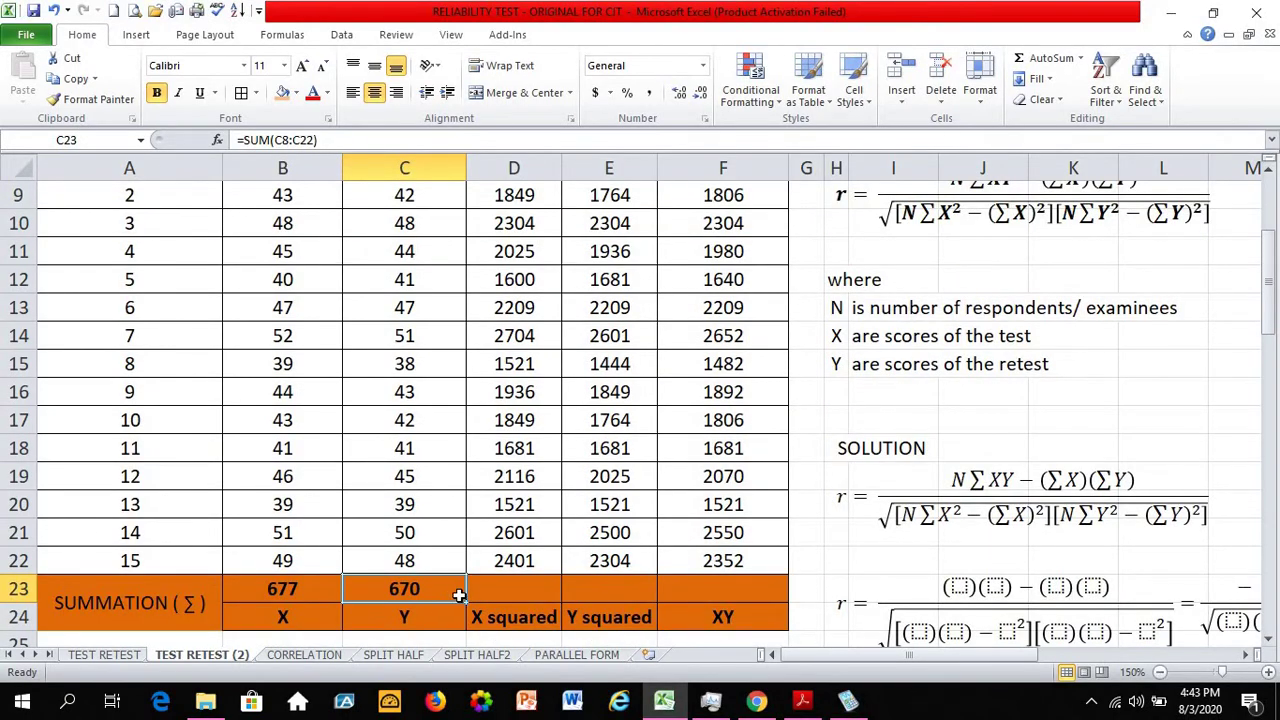
Copy the SUM formula across D23:F23 for totals 30817, 30184 and 30495
left_click_drag(466, 600, 748, 603)
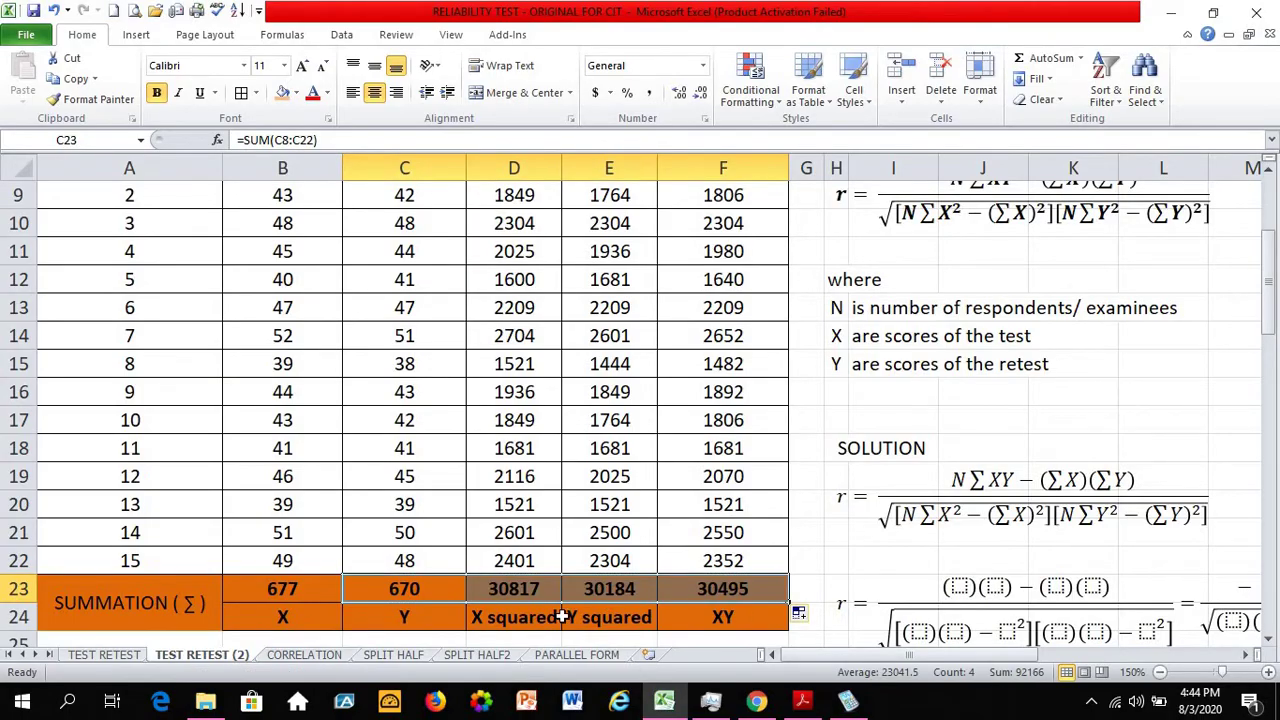
left_click(512, 588)
scroll(546, 278, "up", 1)
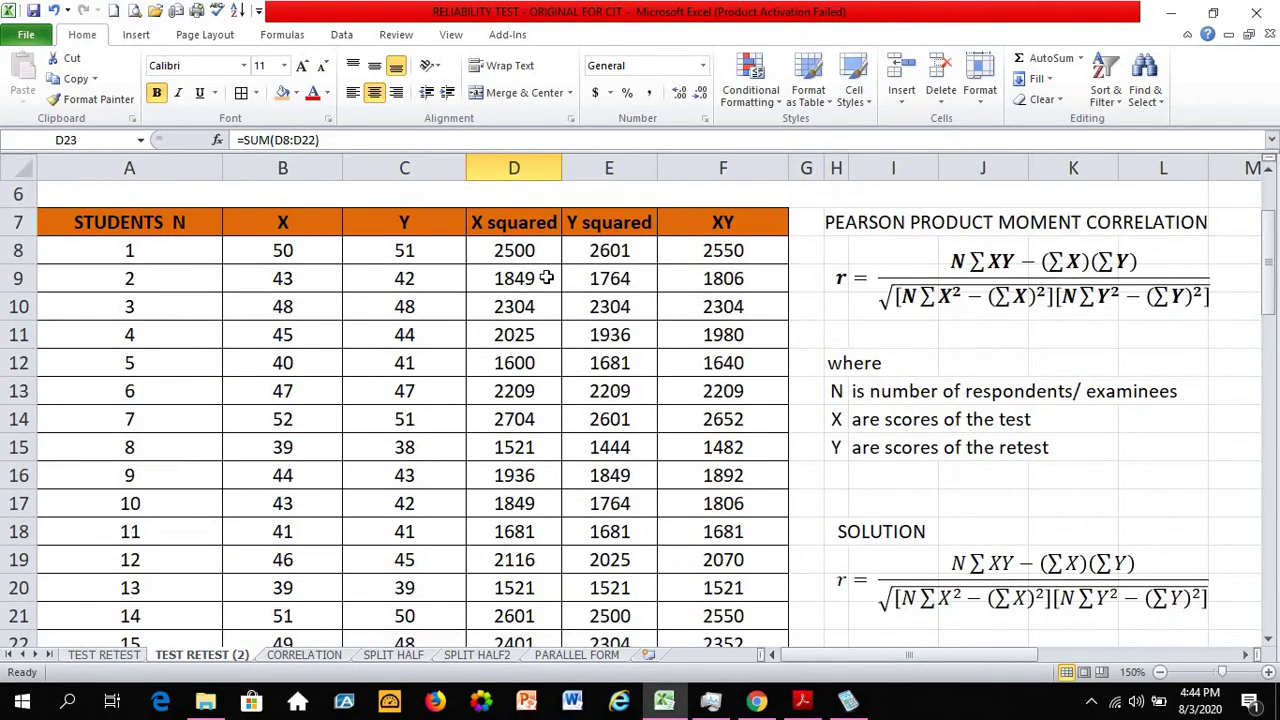
left_click(614, 251)
left_click(686, 232)
scroll(661, 435, "down", 1)
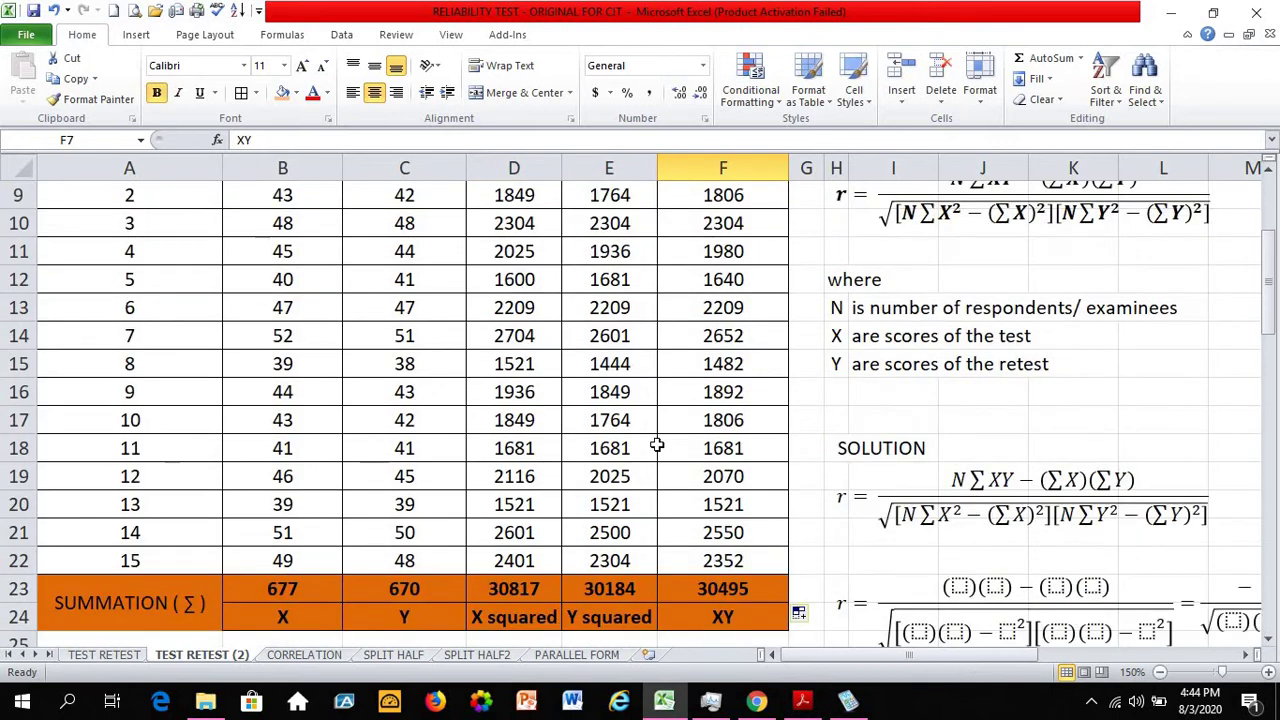
Verify the X squared, Y squared and XY totals against their column labels
left_click(512, 598)
scroll(521, 311, "up", 2)
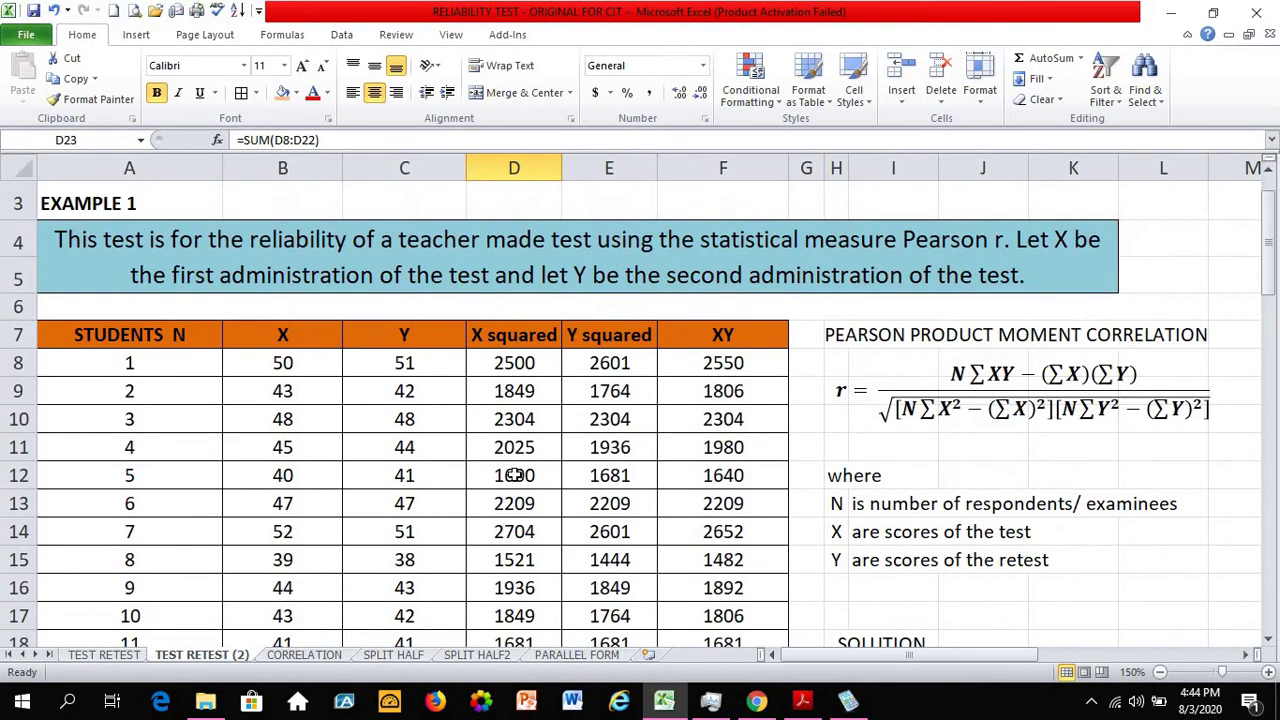
scroll(514, 470, "down", 2)
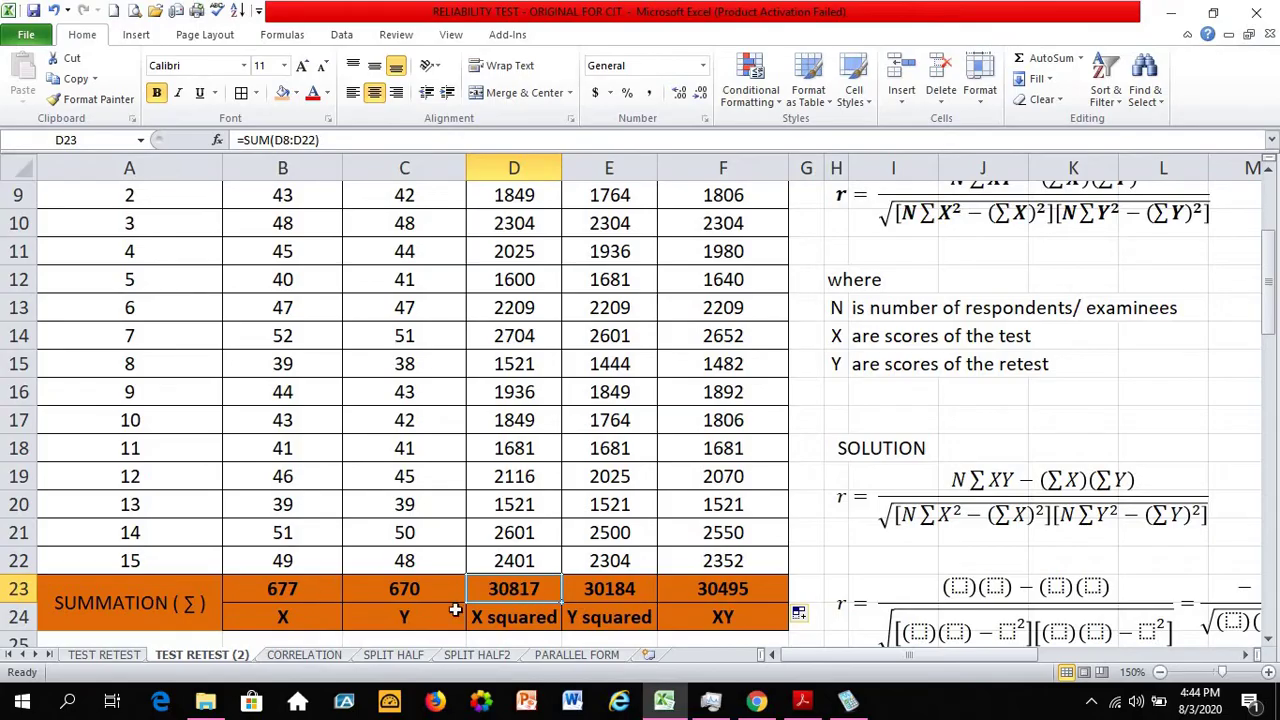
key("Home")
left_click(590, 618)
left_click(606, 590)
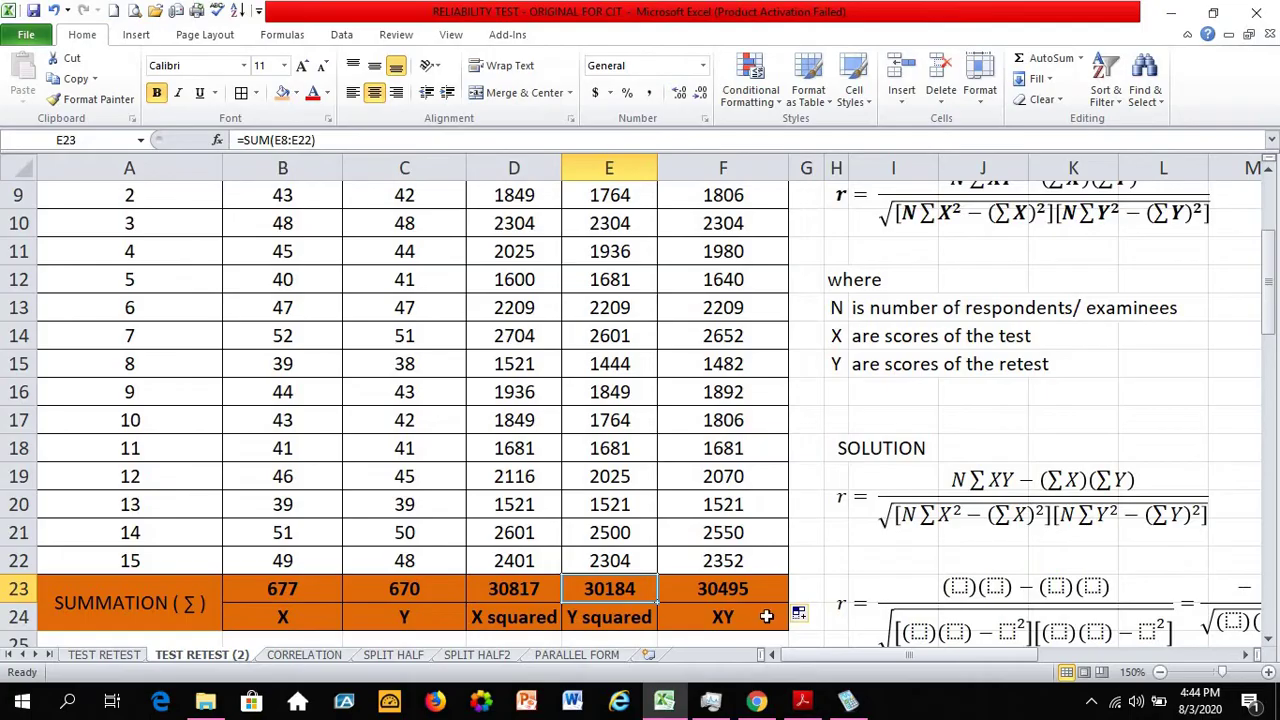
left_click(724, 616)
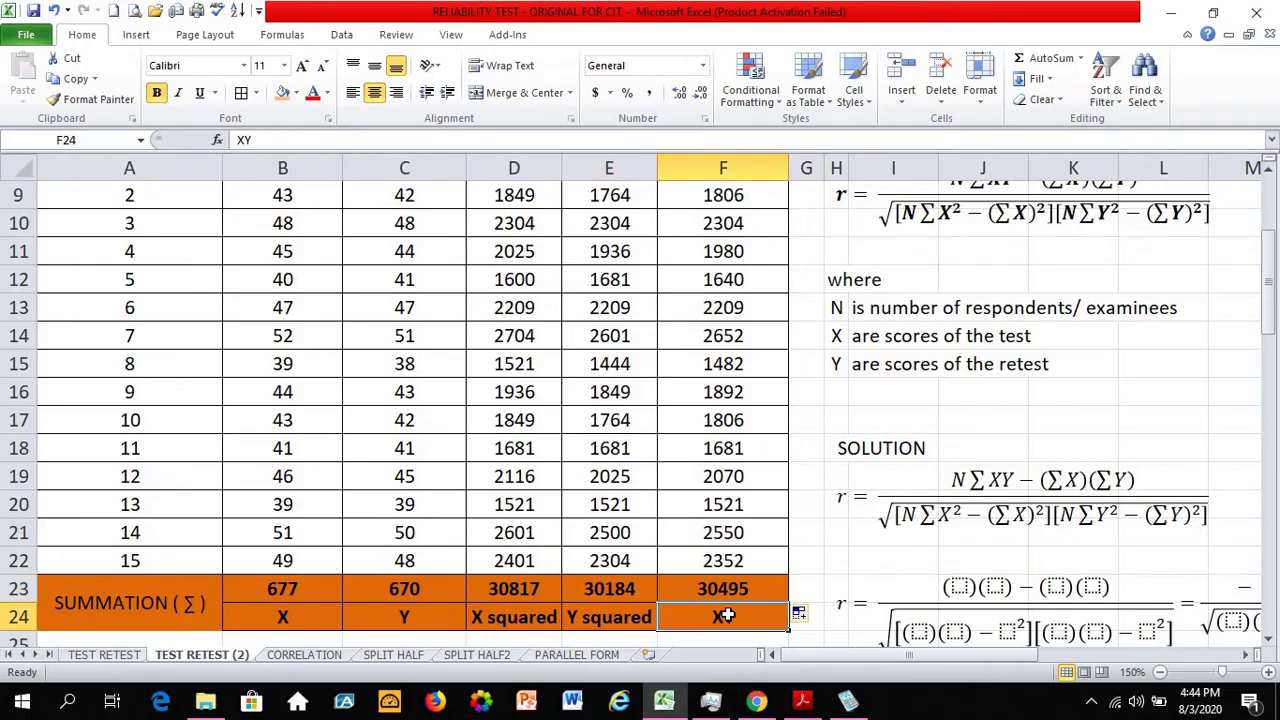
left_click(770, 585)
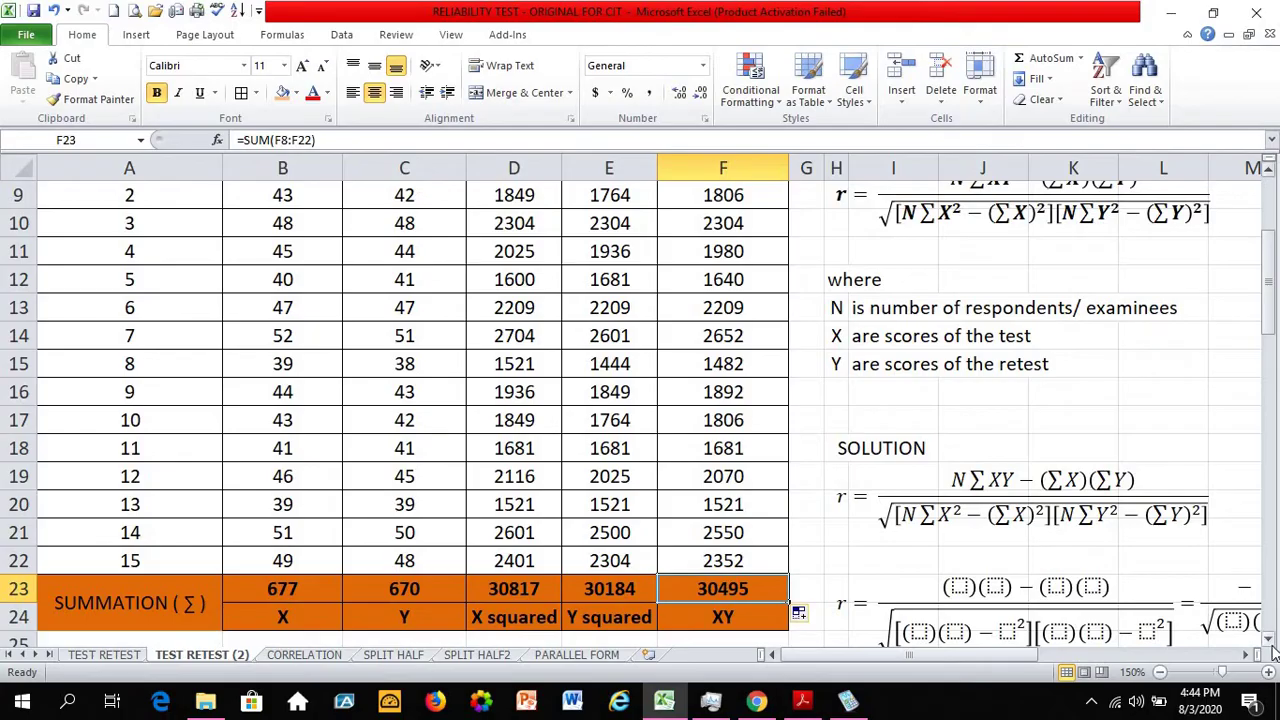
scroll(1273, 645, "down", 3)
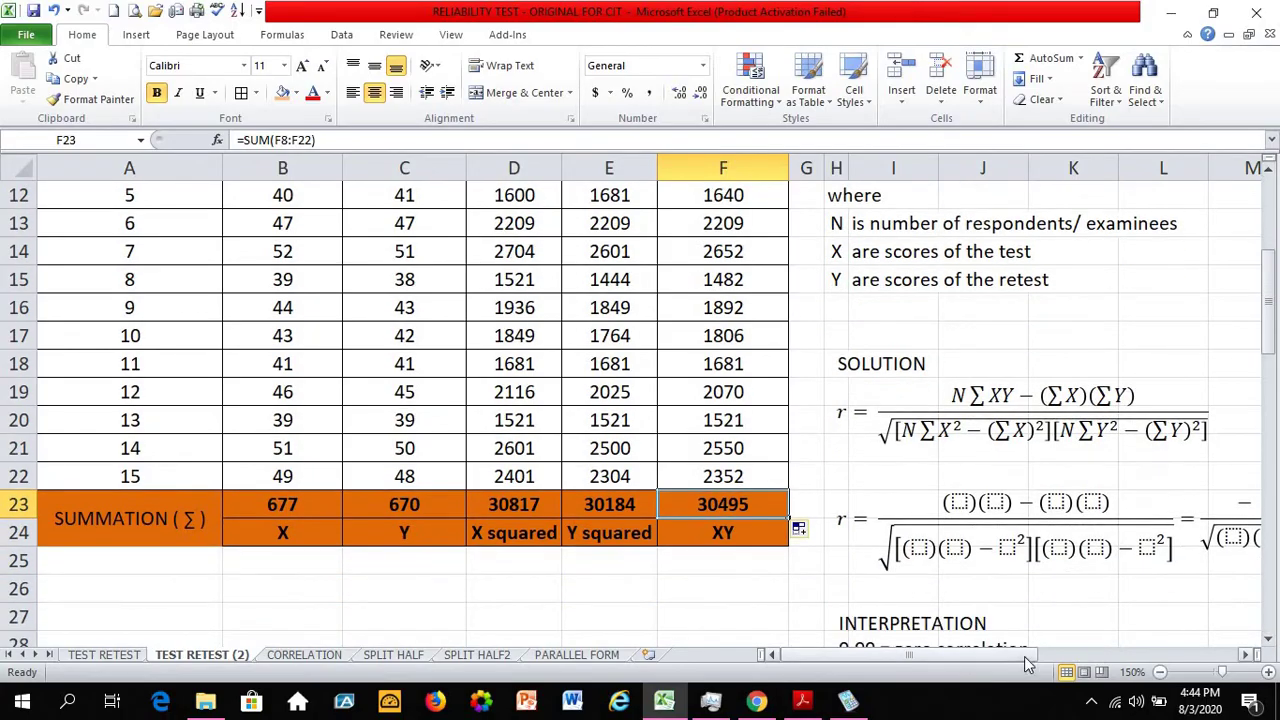
Fill the numerator slots with 15, 30495, 677 and 670
left_click(958, 395)
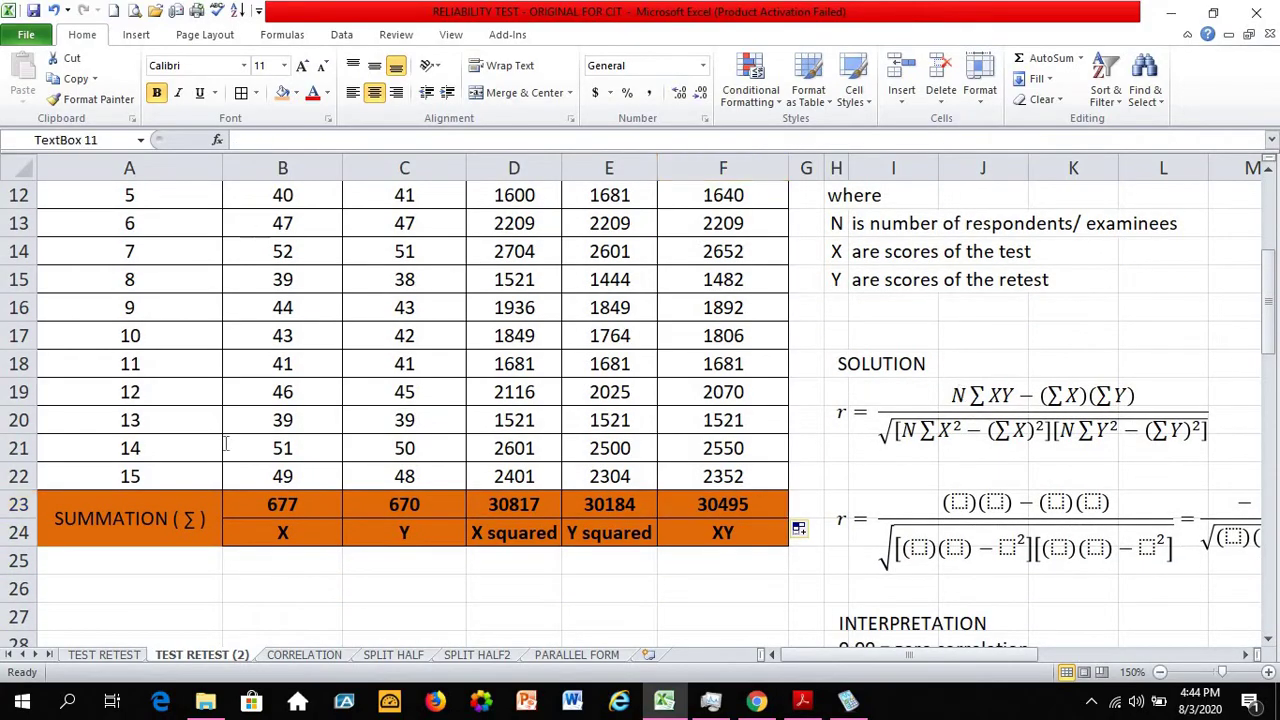
left_click(170, 474)
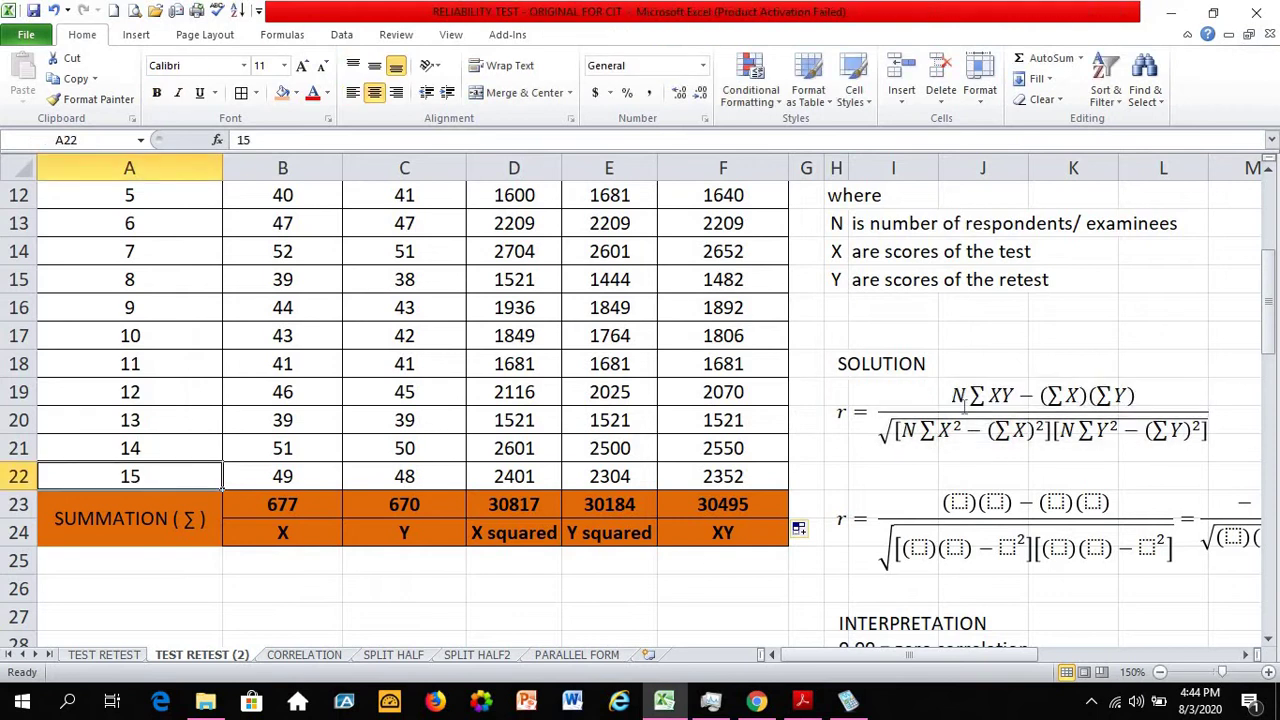
left_click(966, 510)
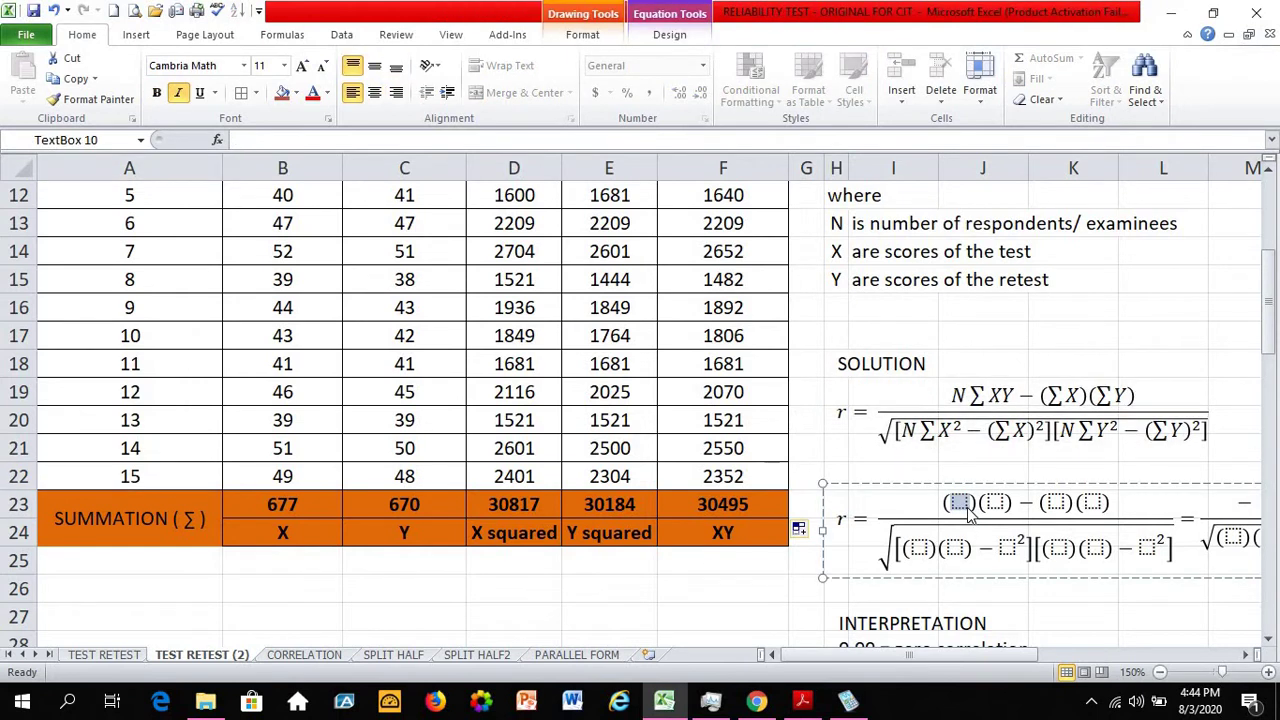
type("15")
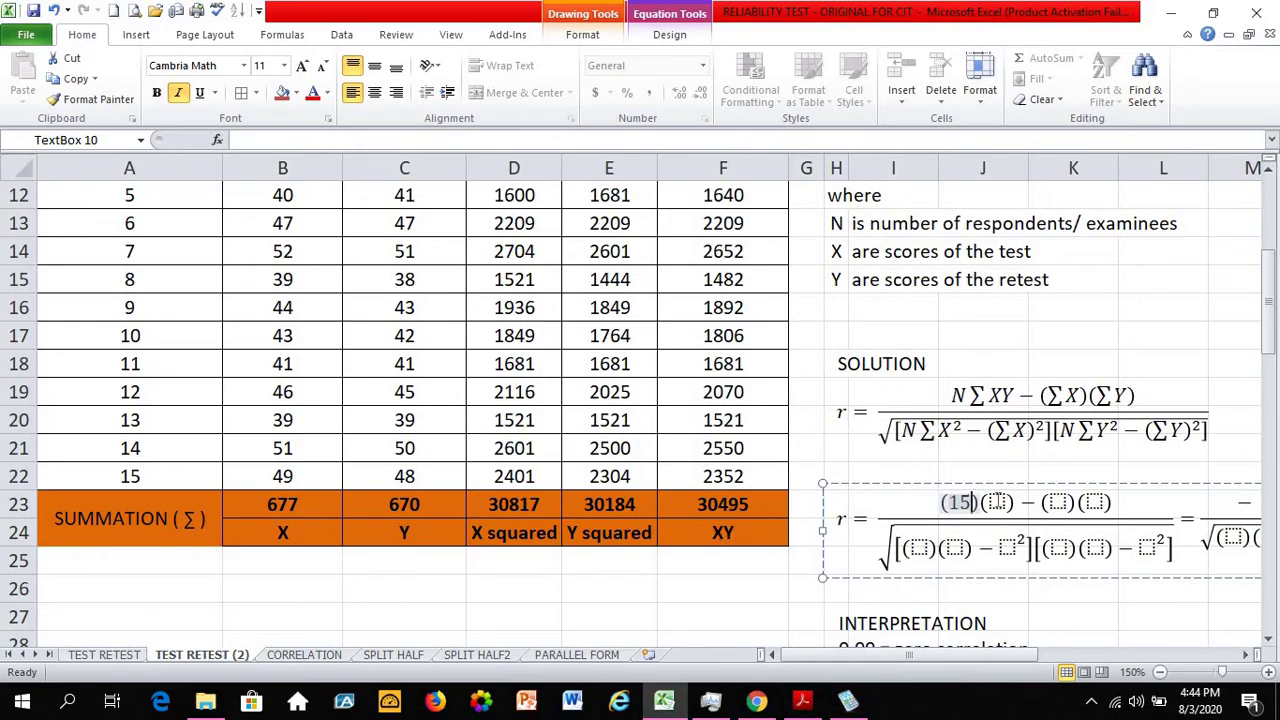
left_click(997, 503)
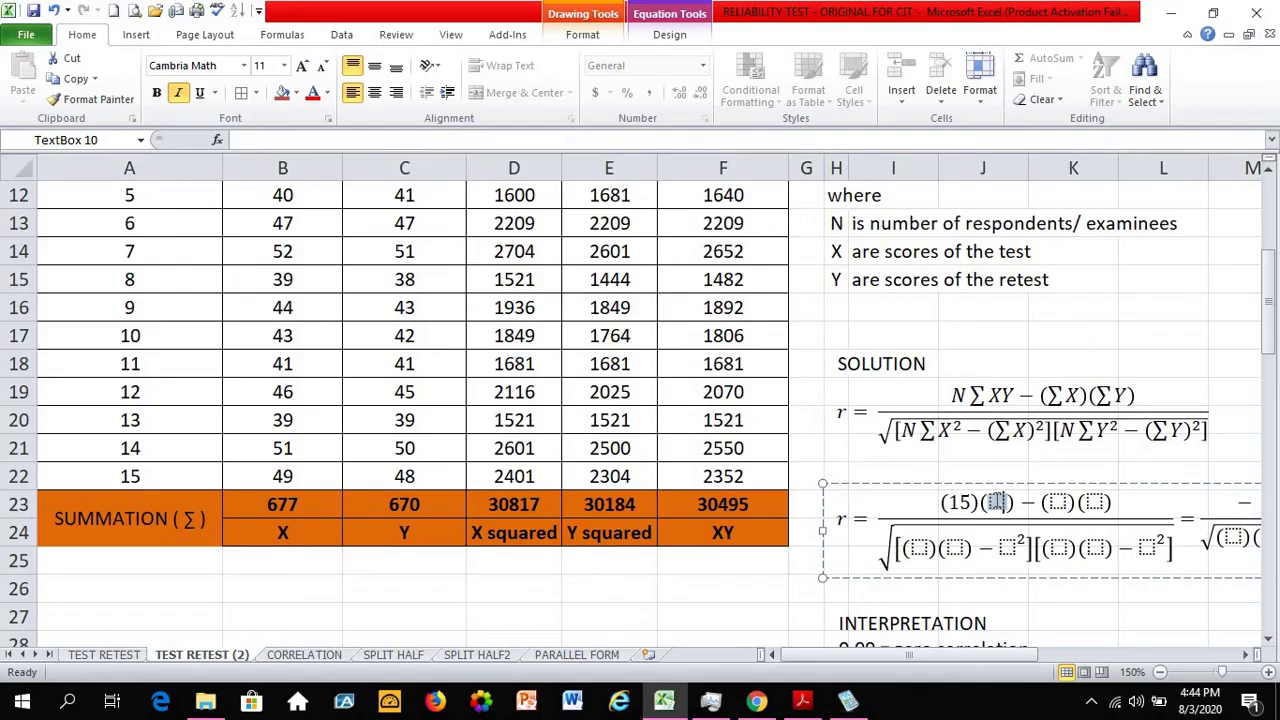
type("30495")
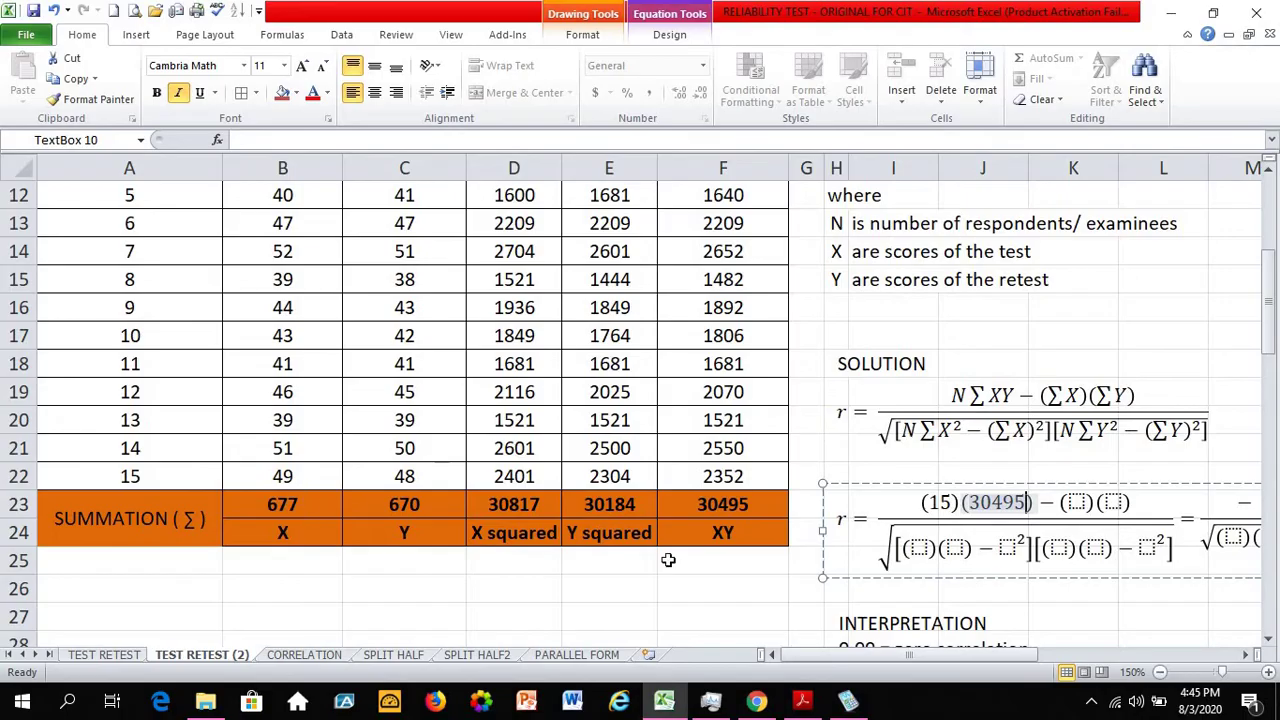
left_click(1075, 503)
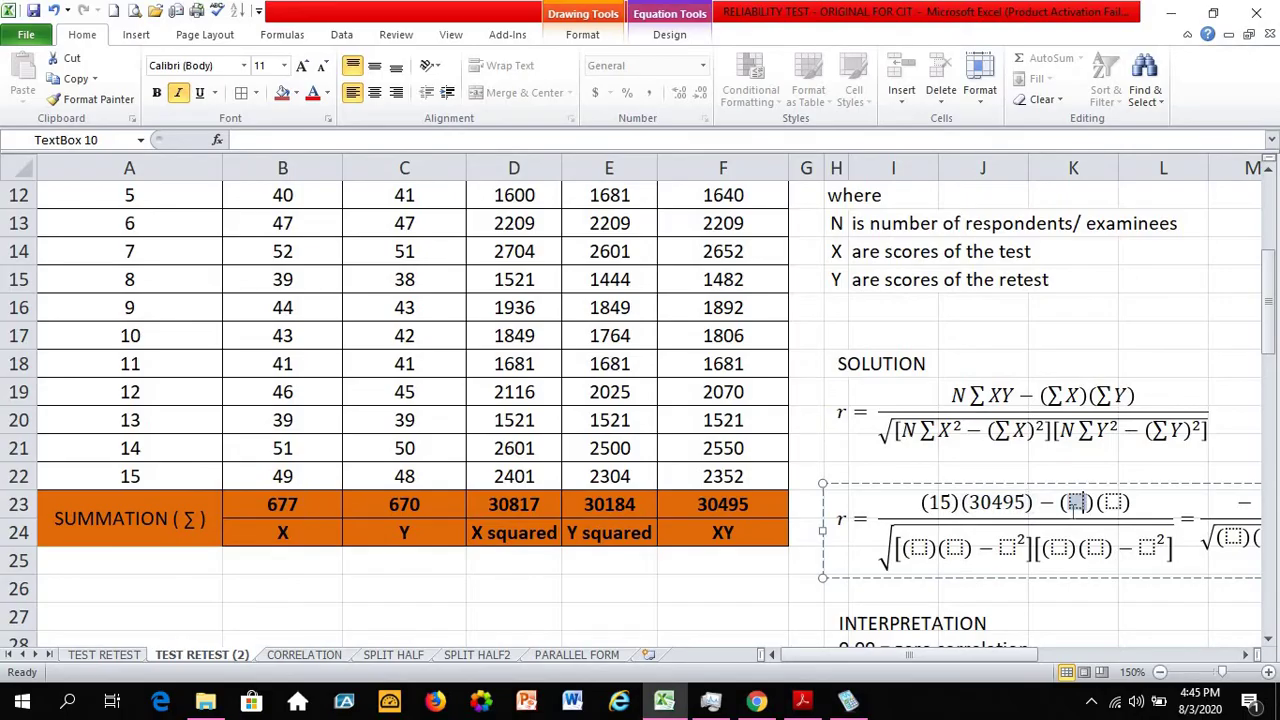
type("677")
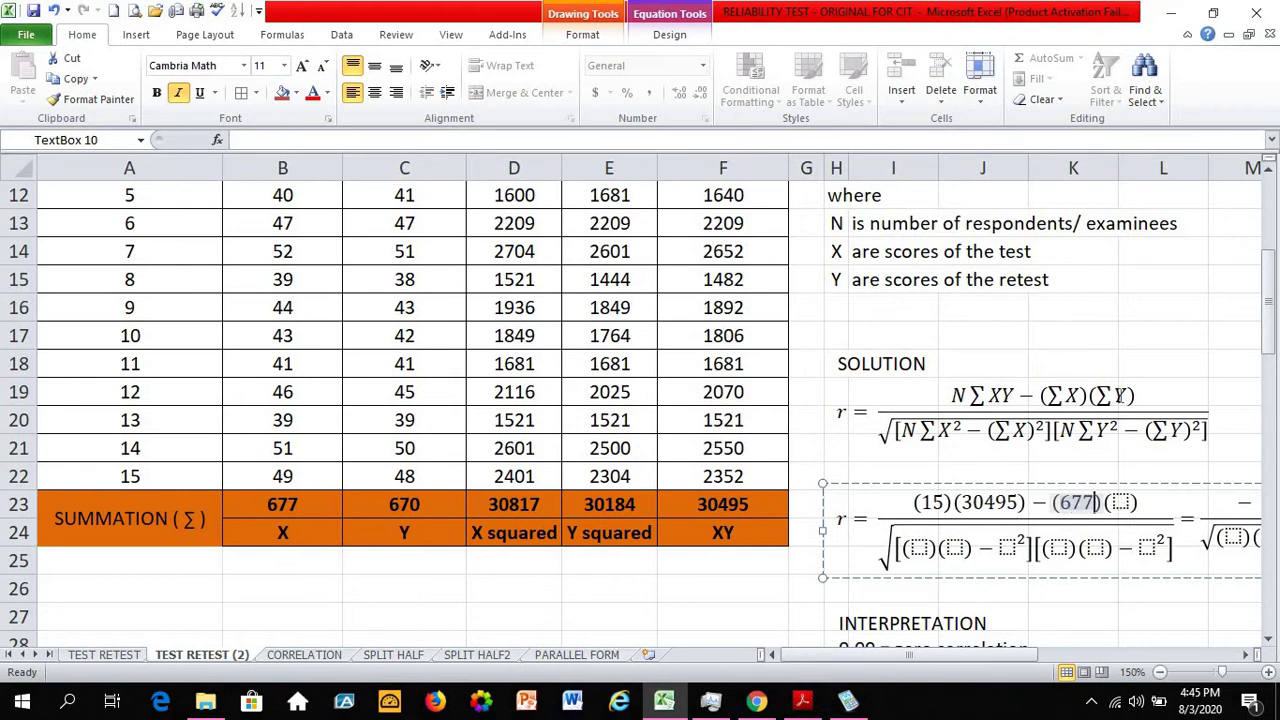
left_click(1122, 503)
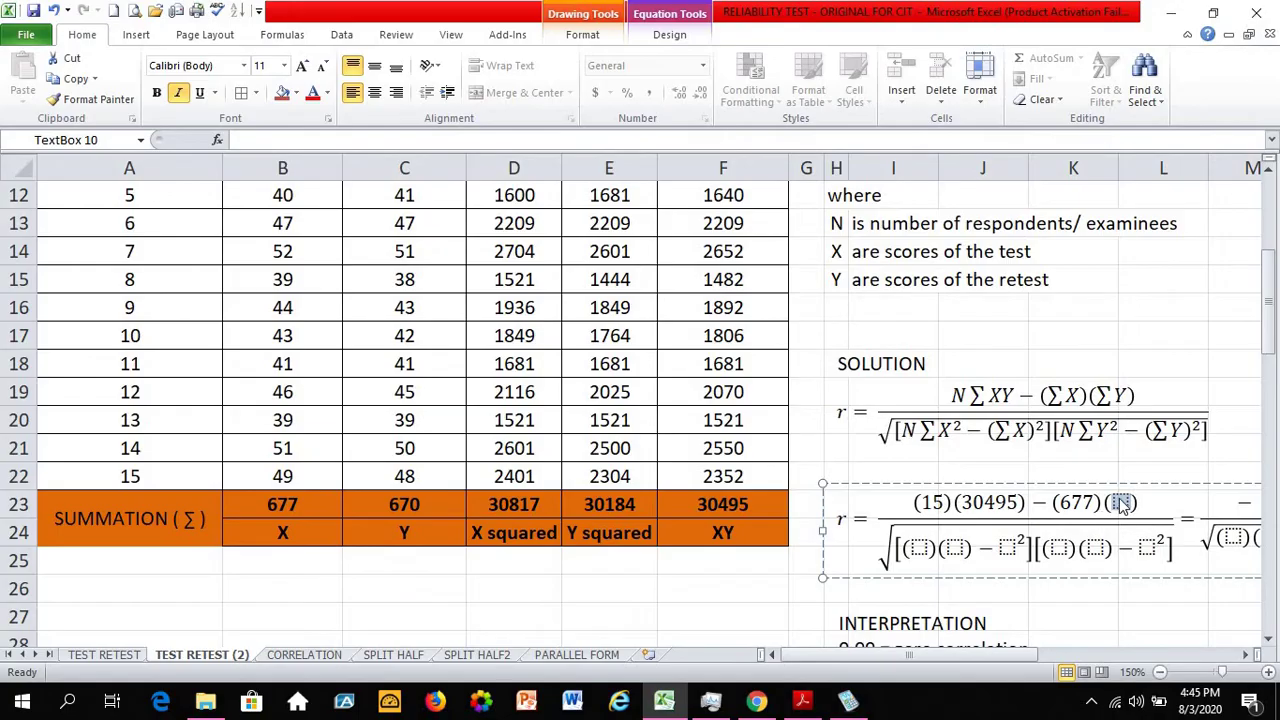
type("670")
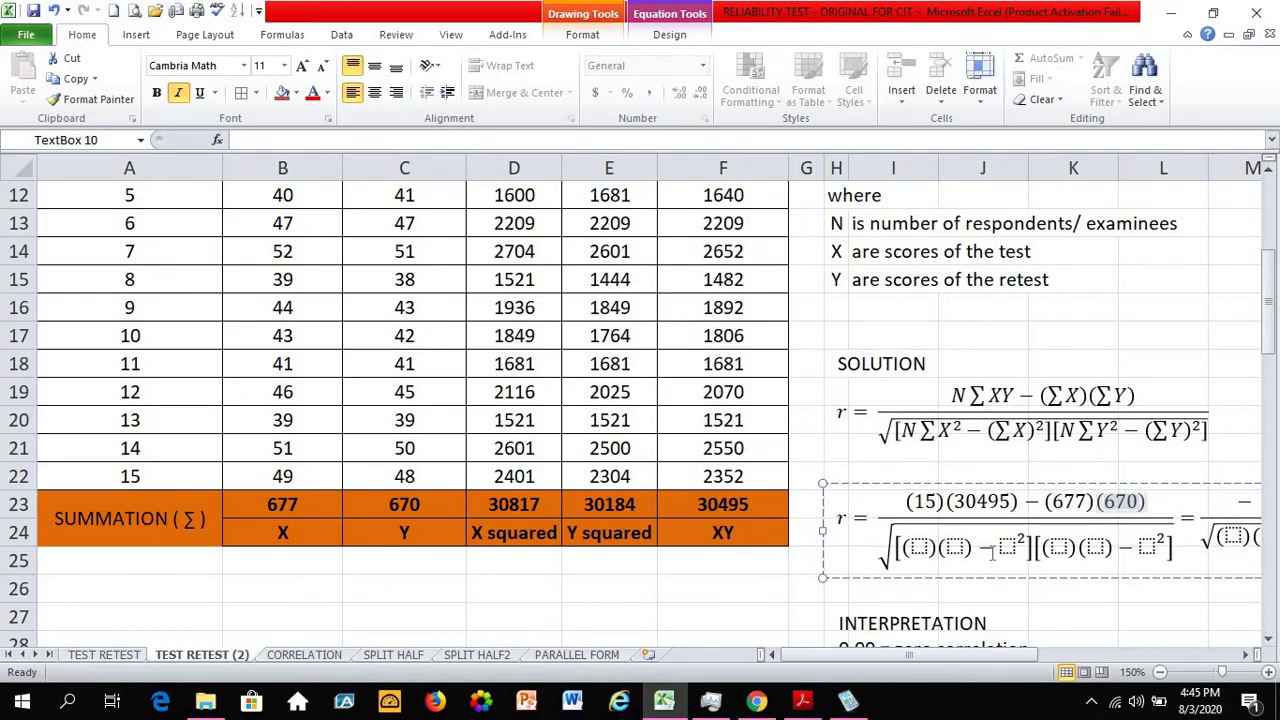
Fill the first bracket's opening slots with 15 and the X-squared total 30817
left_click_drag(951, 654, 970, 654)
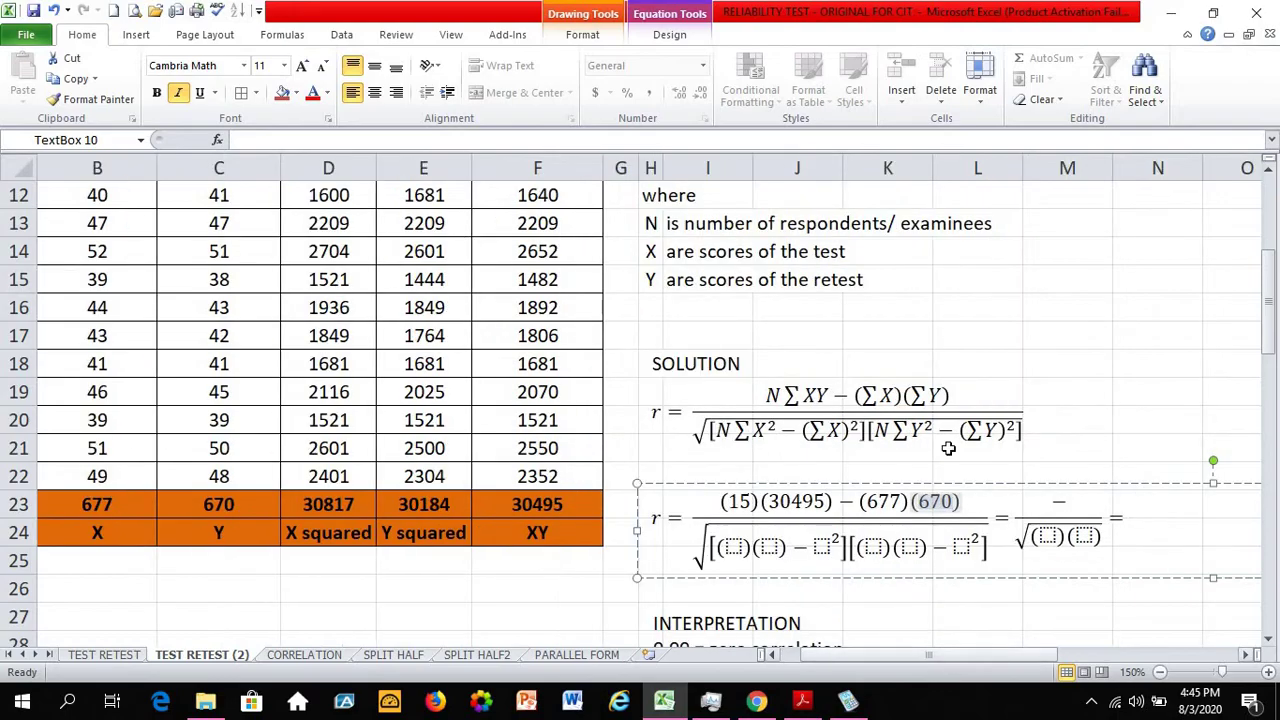
left_click(733, 549)
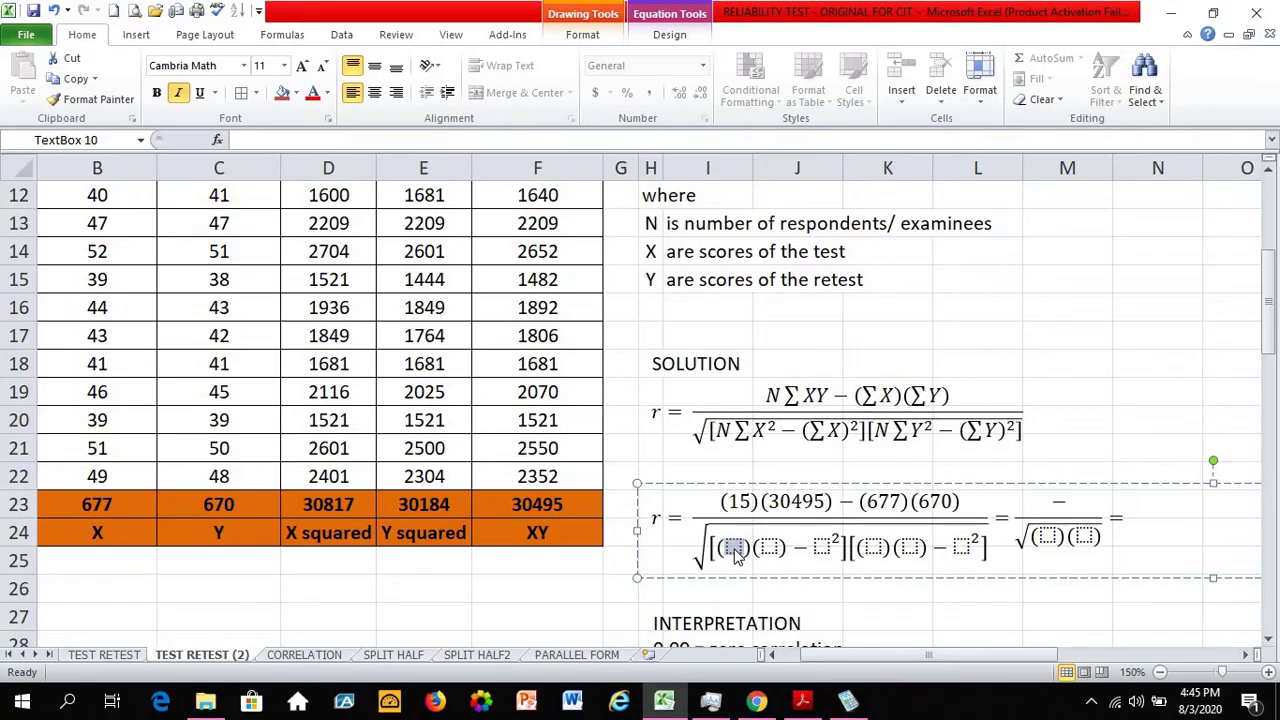
type("15")
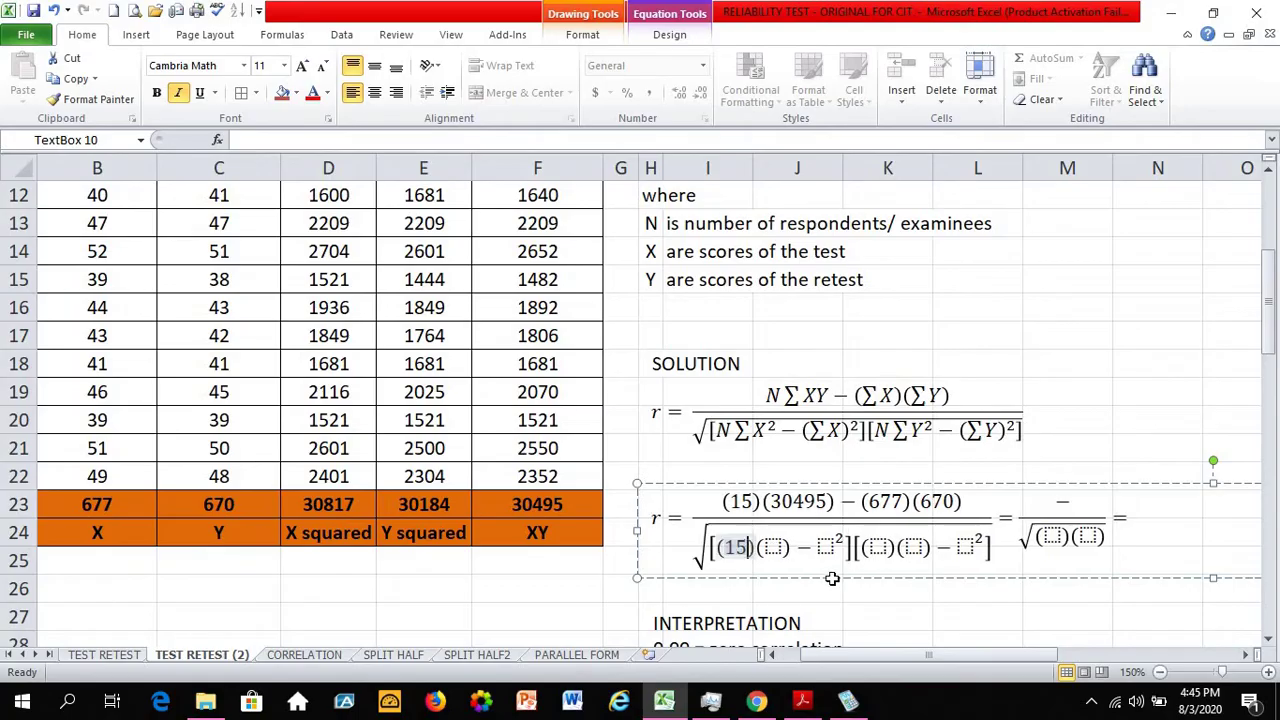
key("Right")
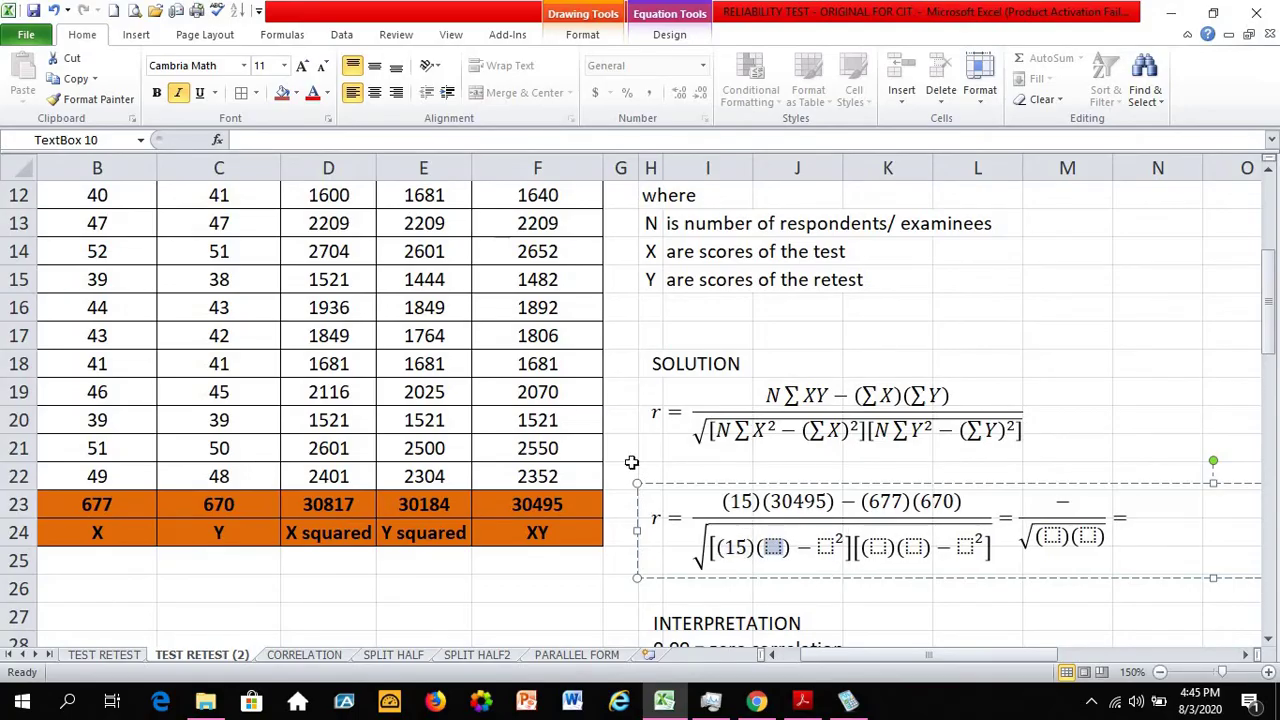
left_click(330, 506)
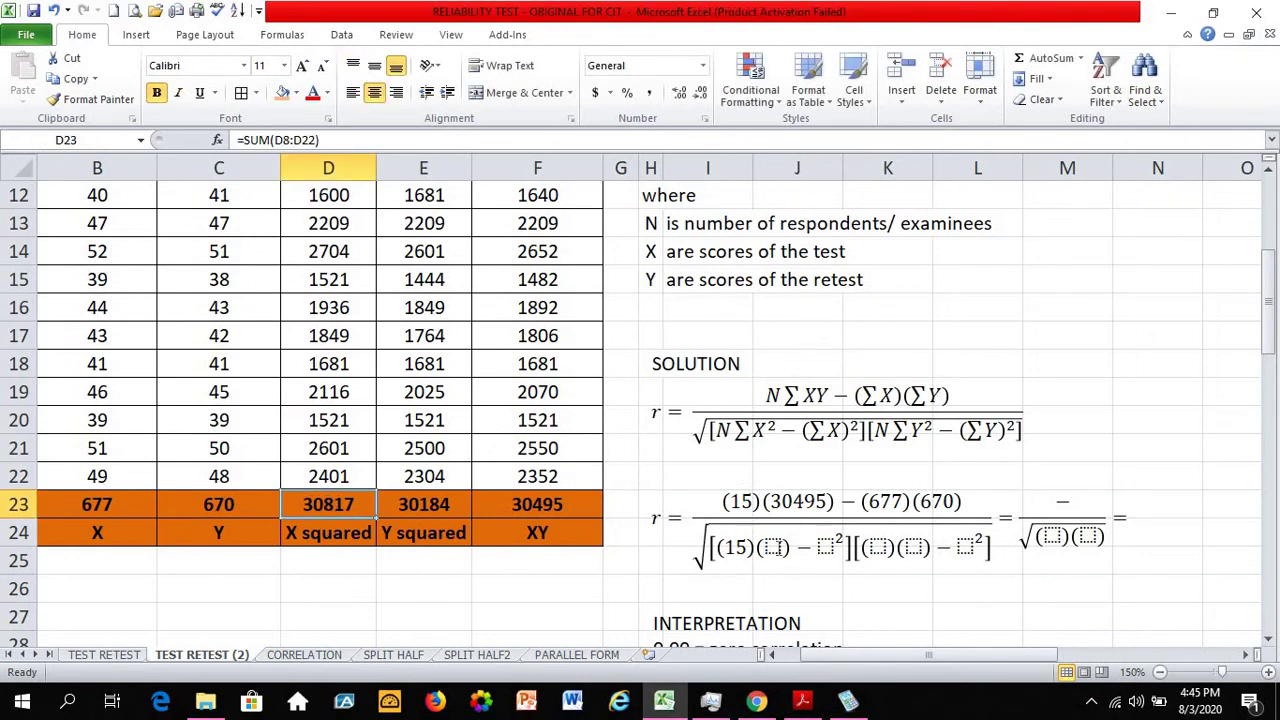
left_click(775, 549)
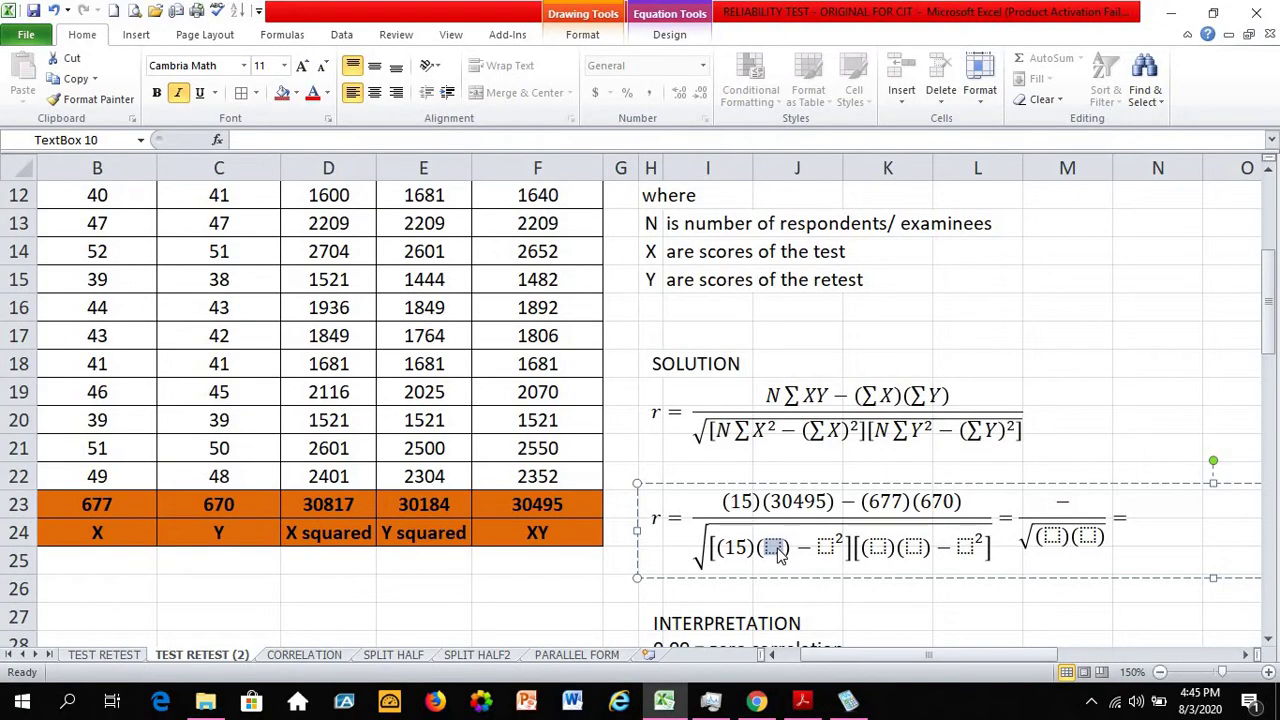
type("30817")
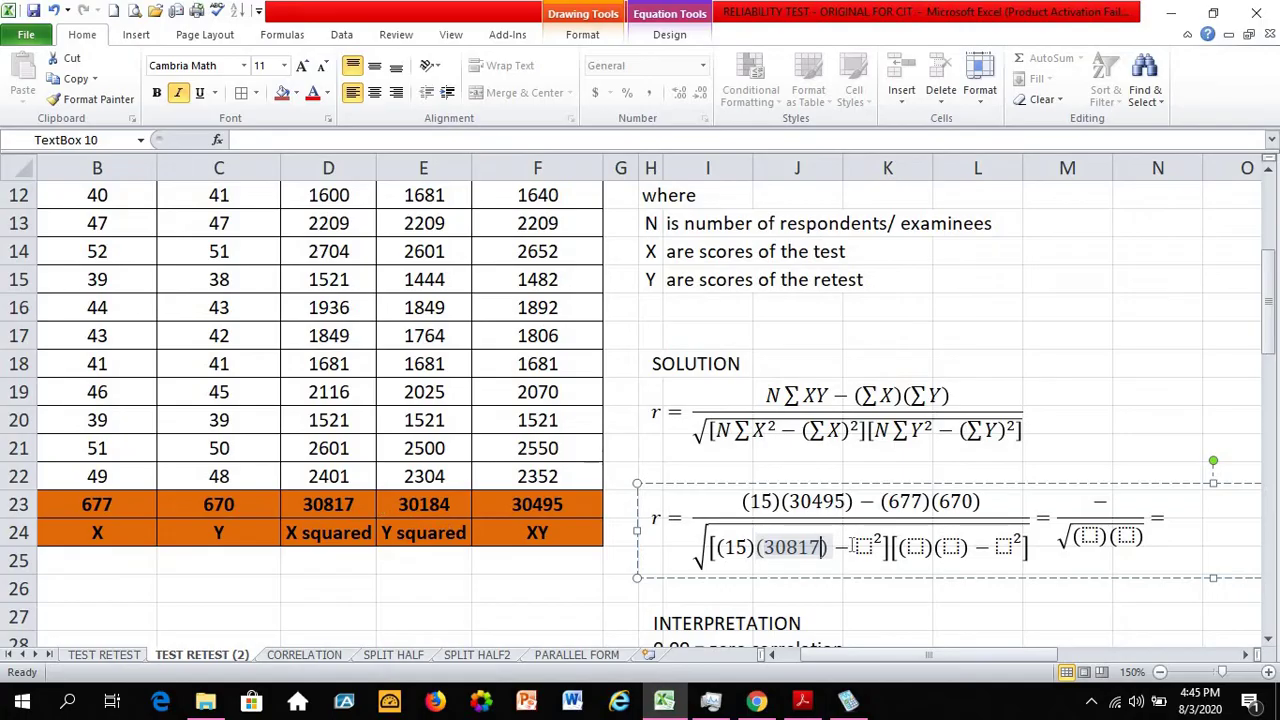
Enter 677 as the first bracket's squared term and begin the second bracket with 15
left_click(864, 547)
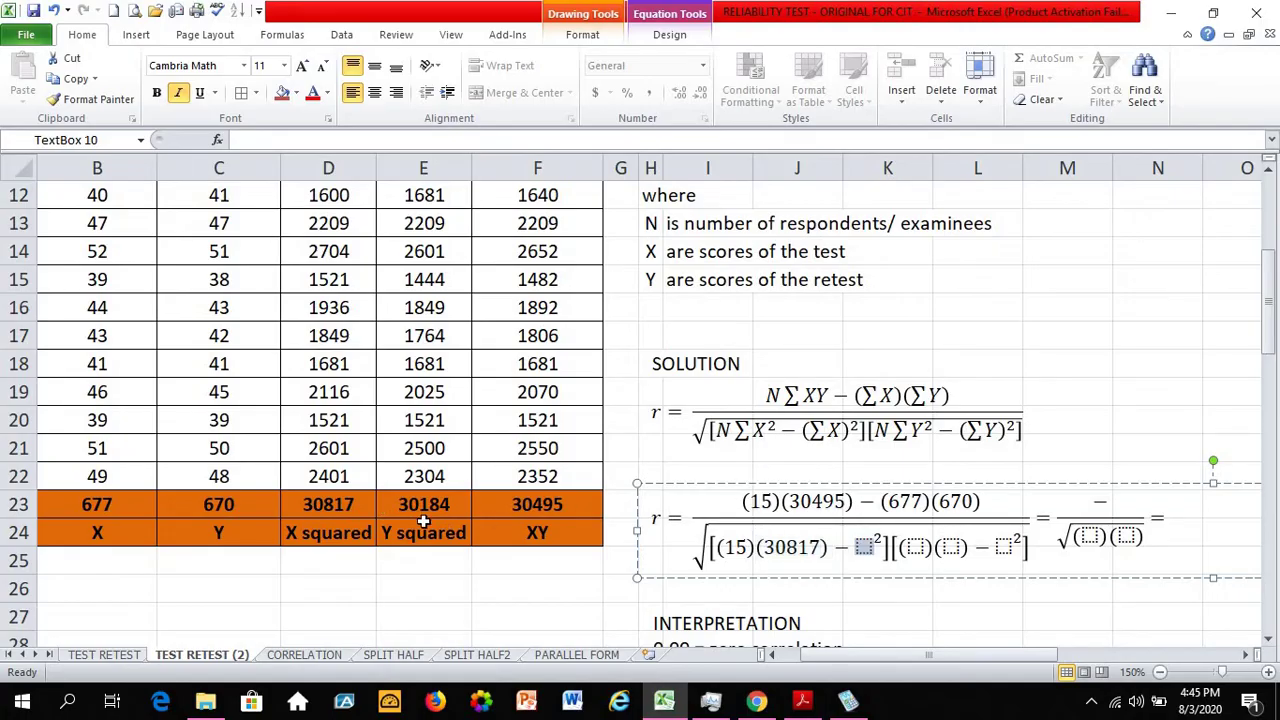
left_click(99, 503)
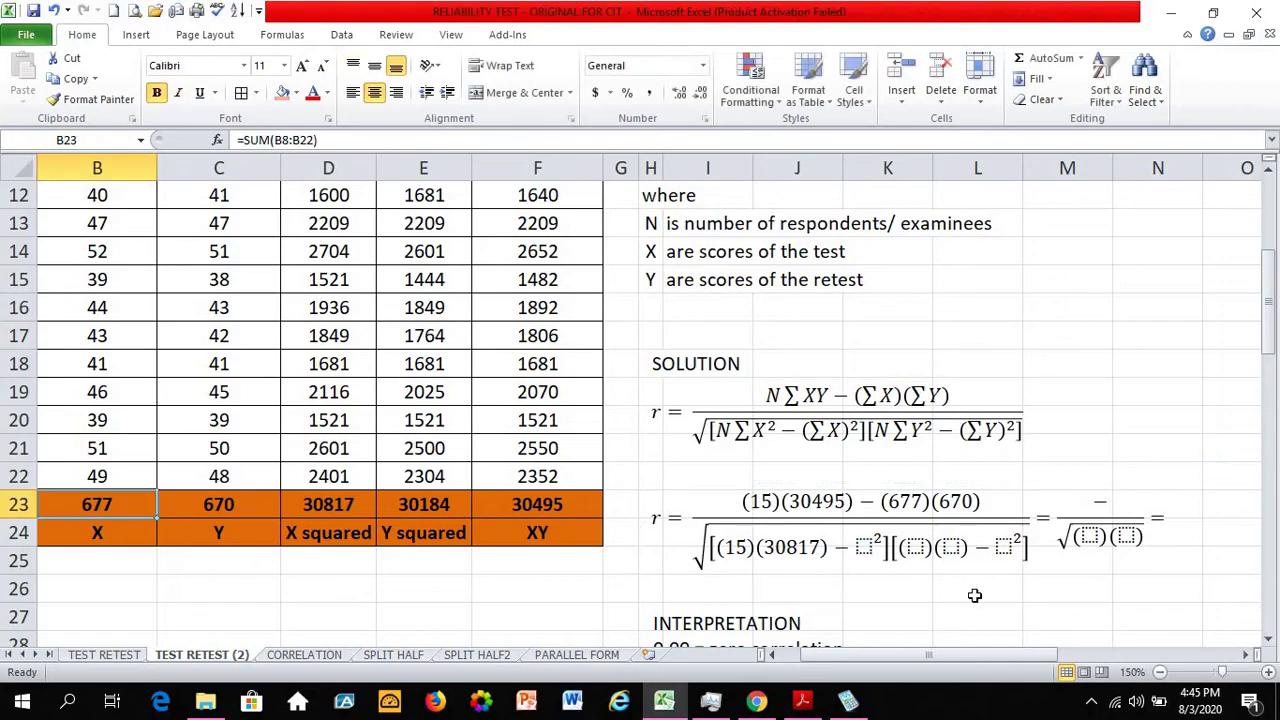
left_click(864, 548)
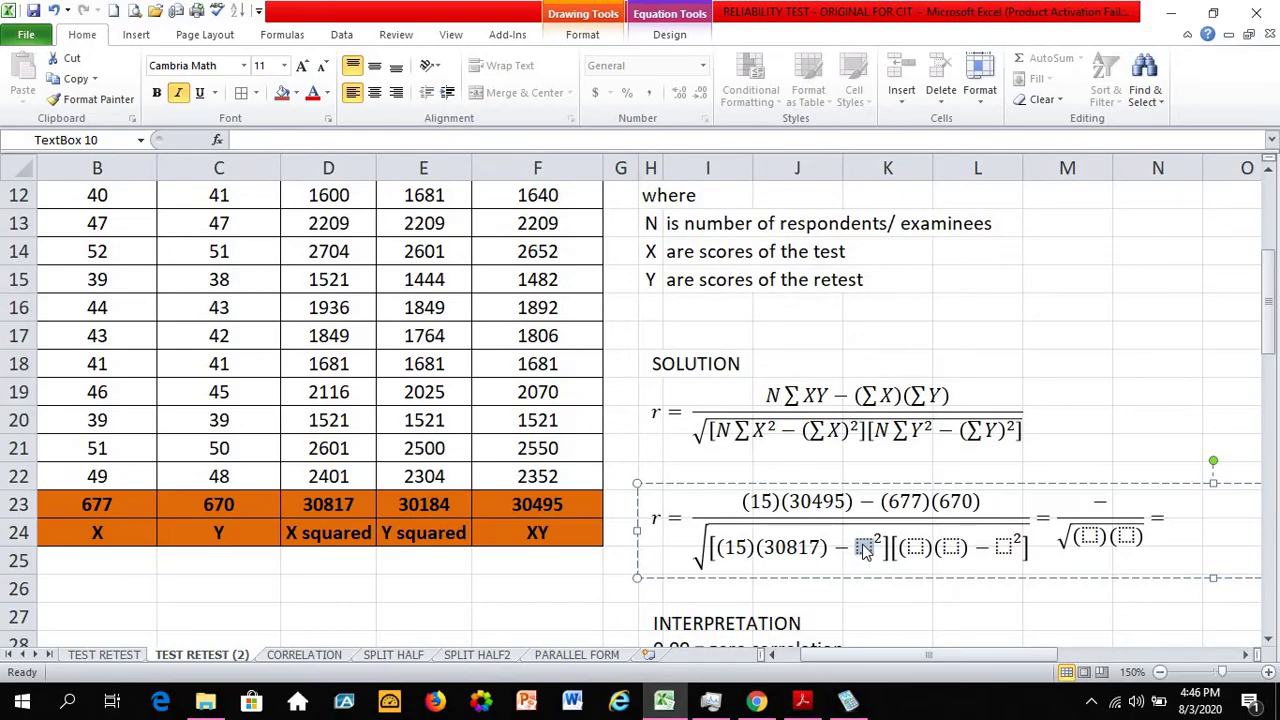
type("6")
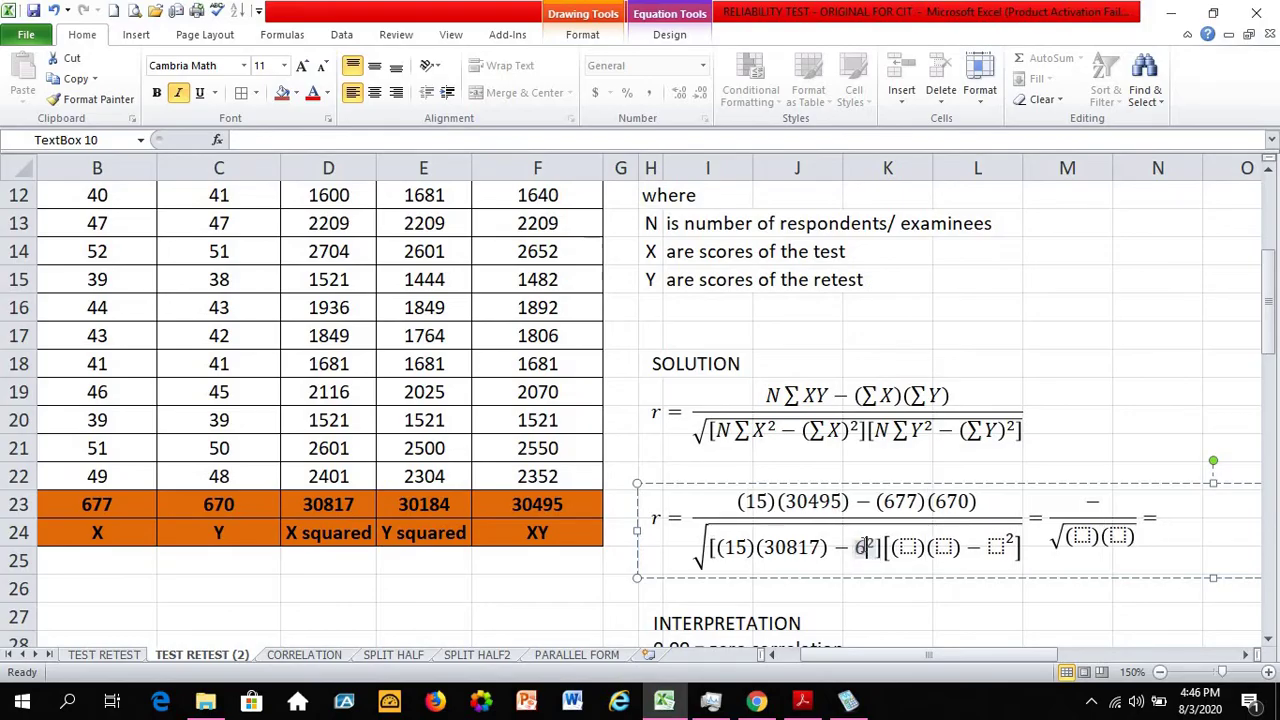
type("77")
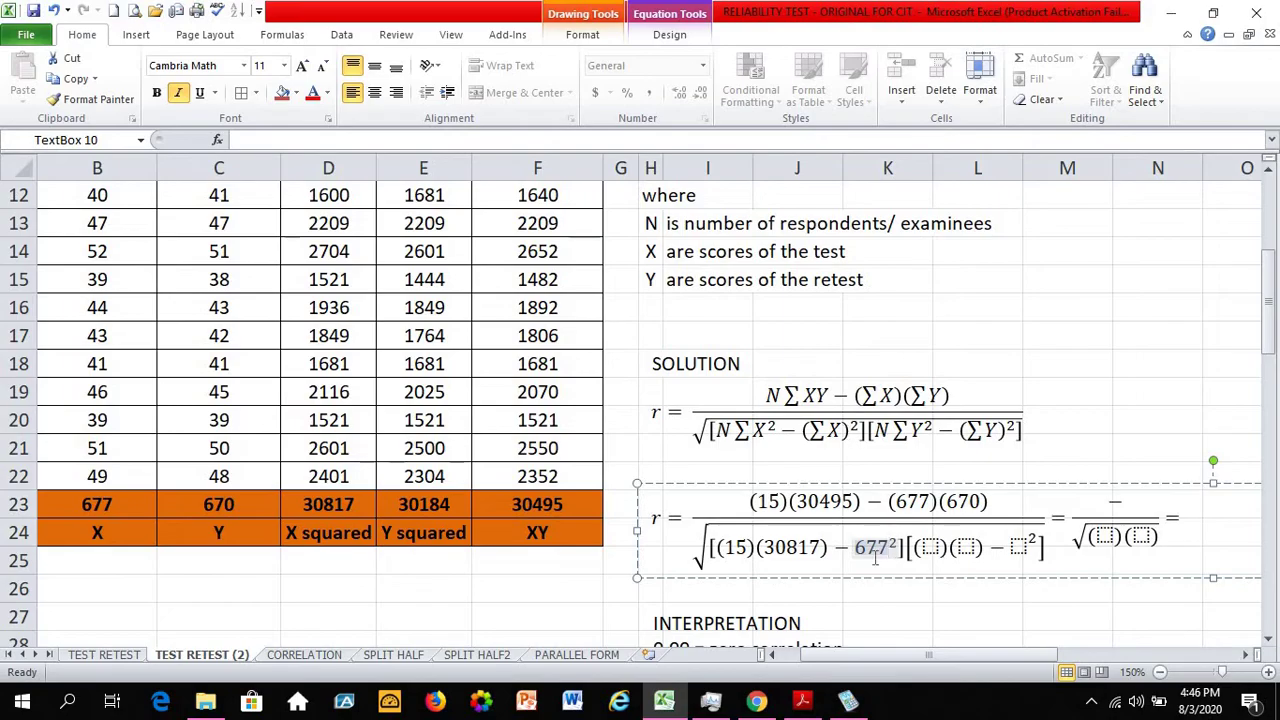
left_click(930, 548)
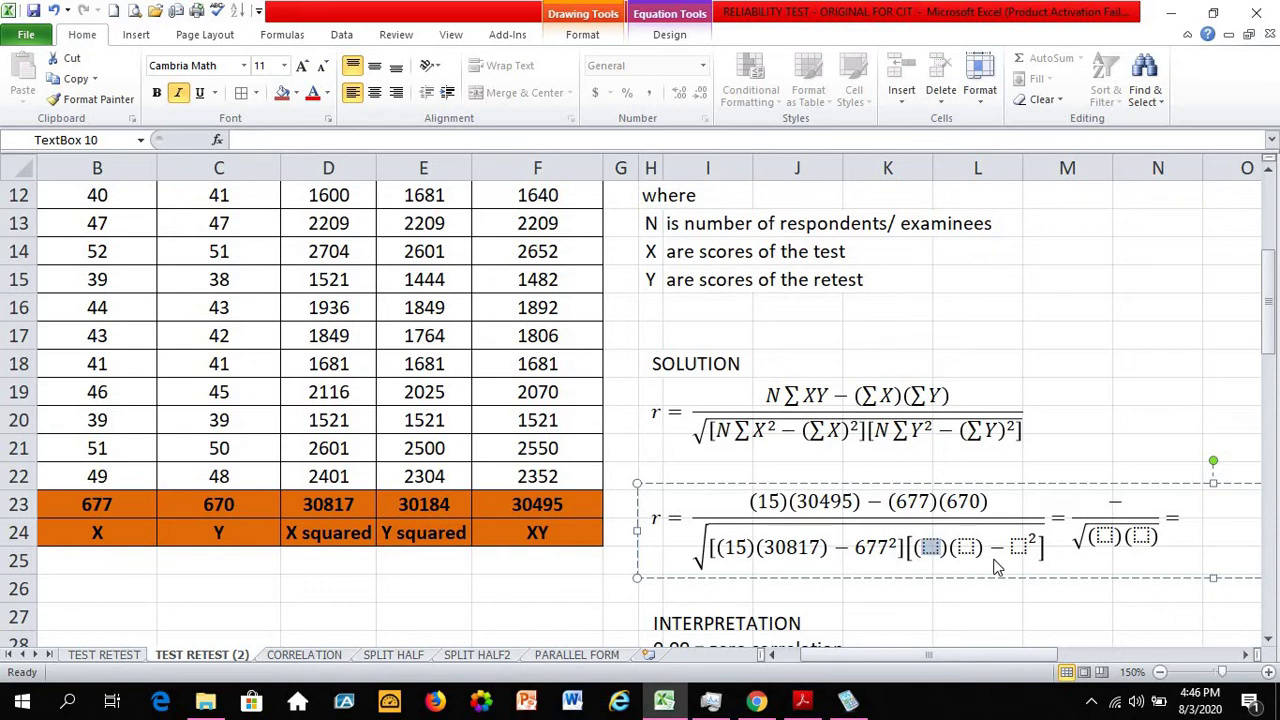
type("15")
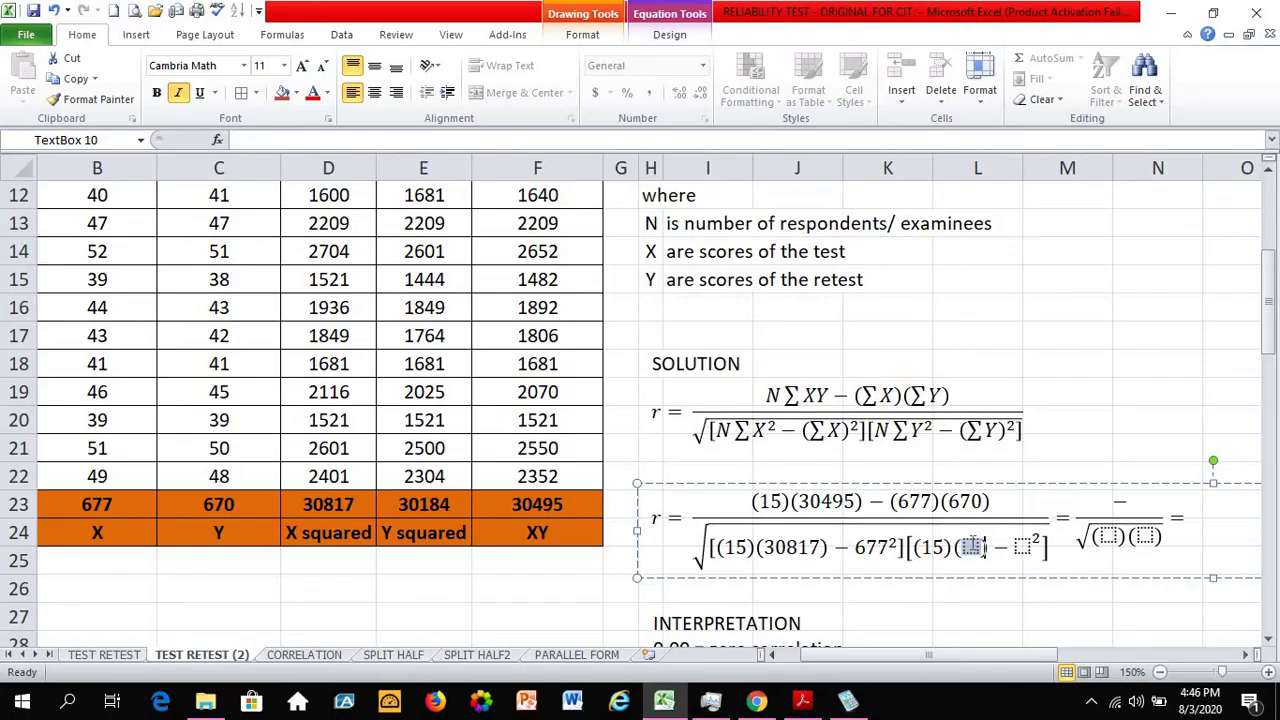
Enter 30184 and 670 as the second bracket's product factor and squared term
type("30184")
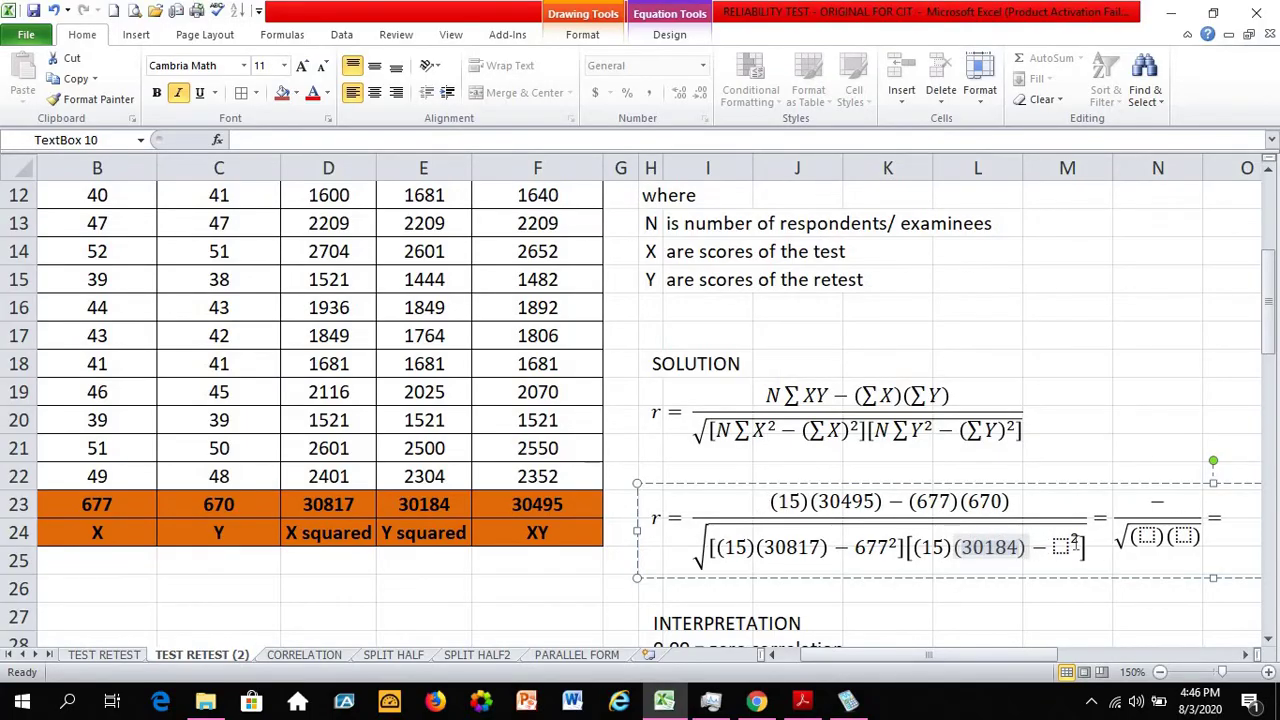
key("Right")
key("Right")
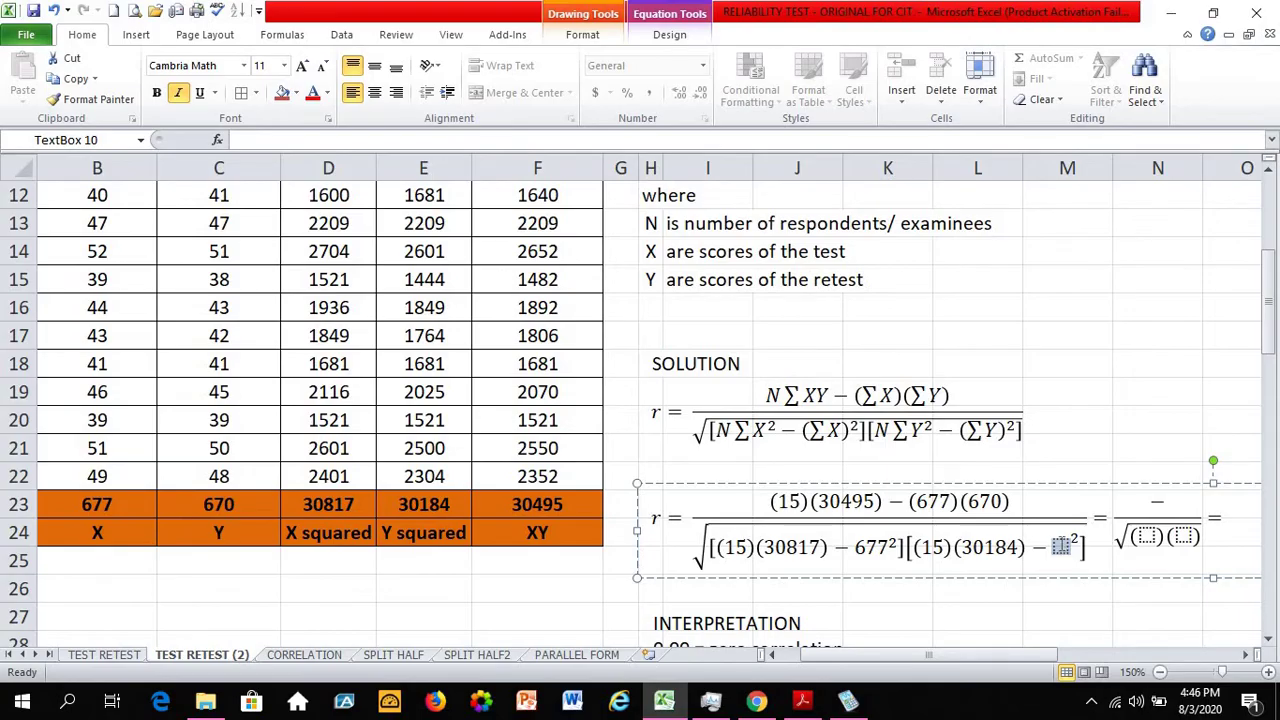
type("670")
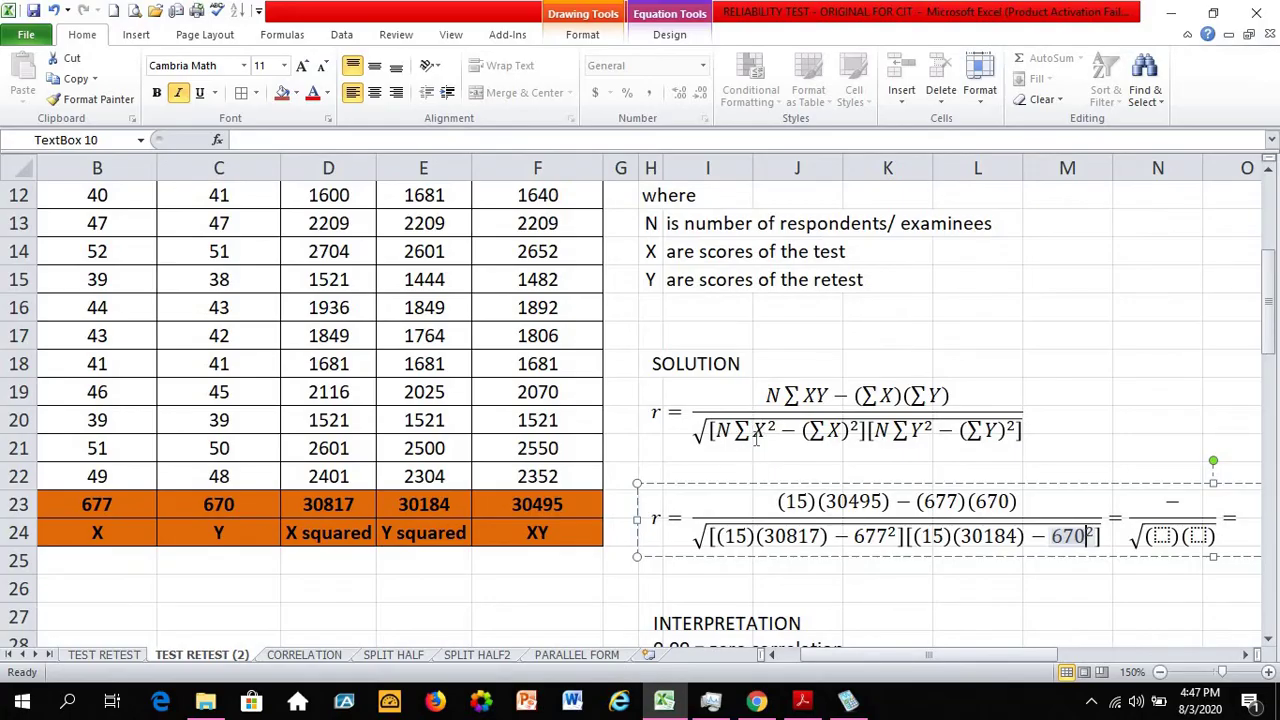
left_click(328, 533)
Check the sum of X in B23 and the X-squared total against the substituted equation
key("Up")
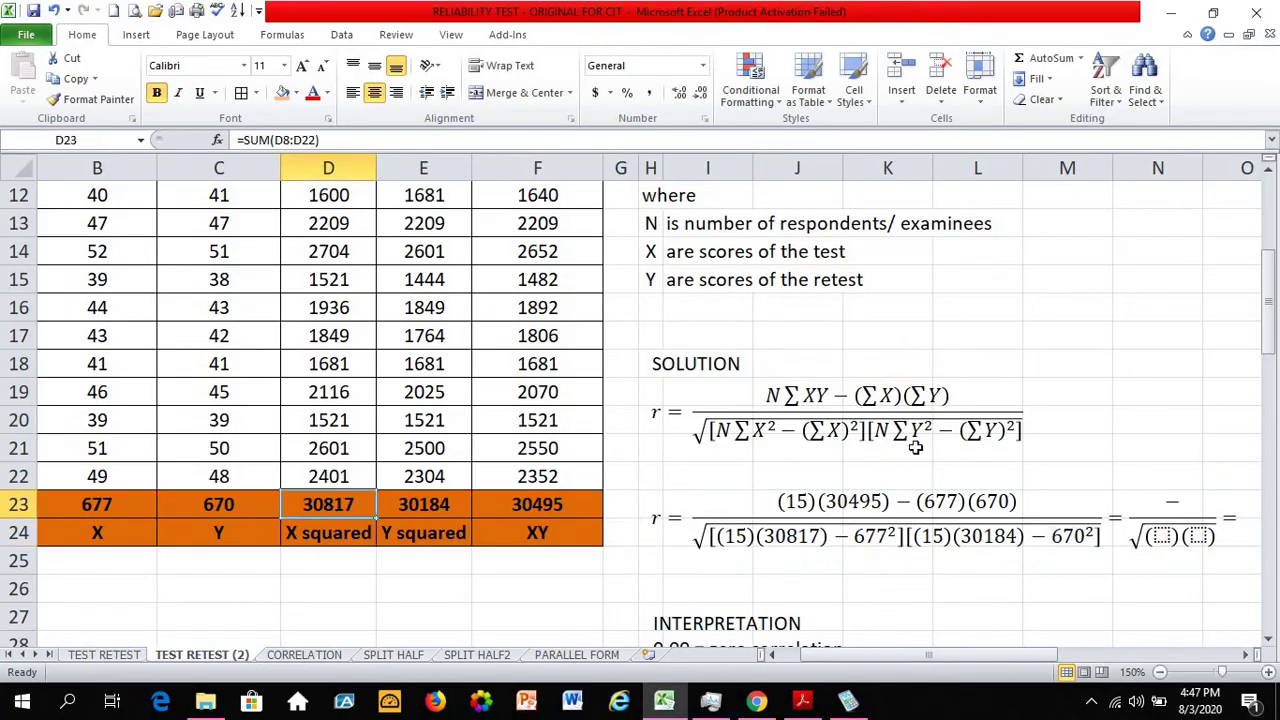
left_click(850, 430)
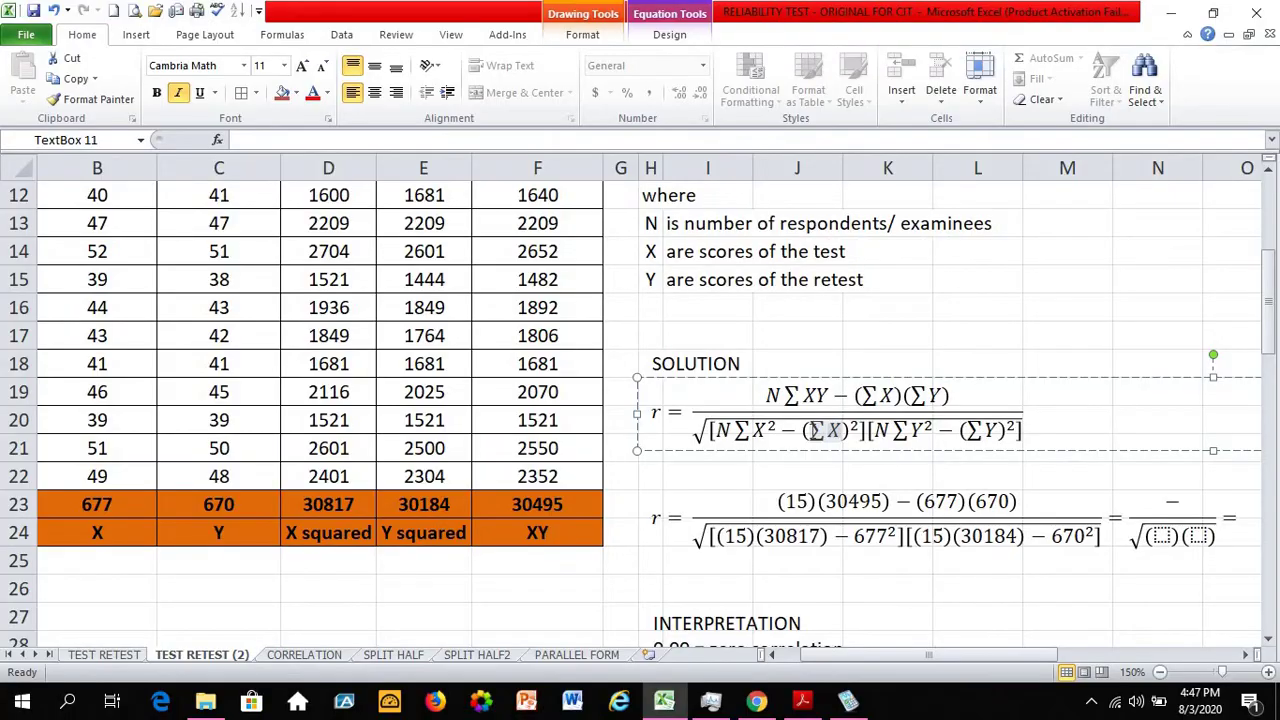
left_click(90, 530)
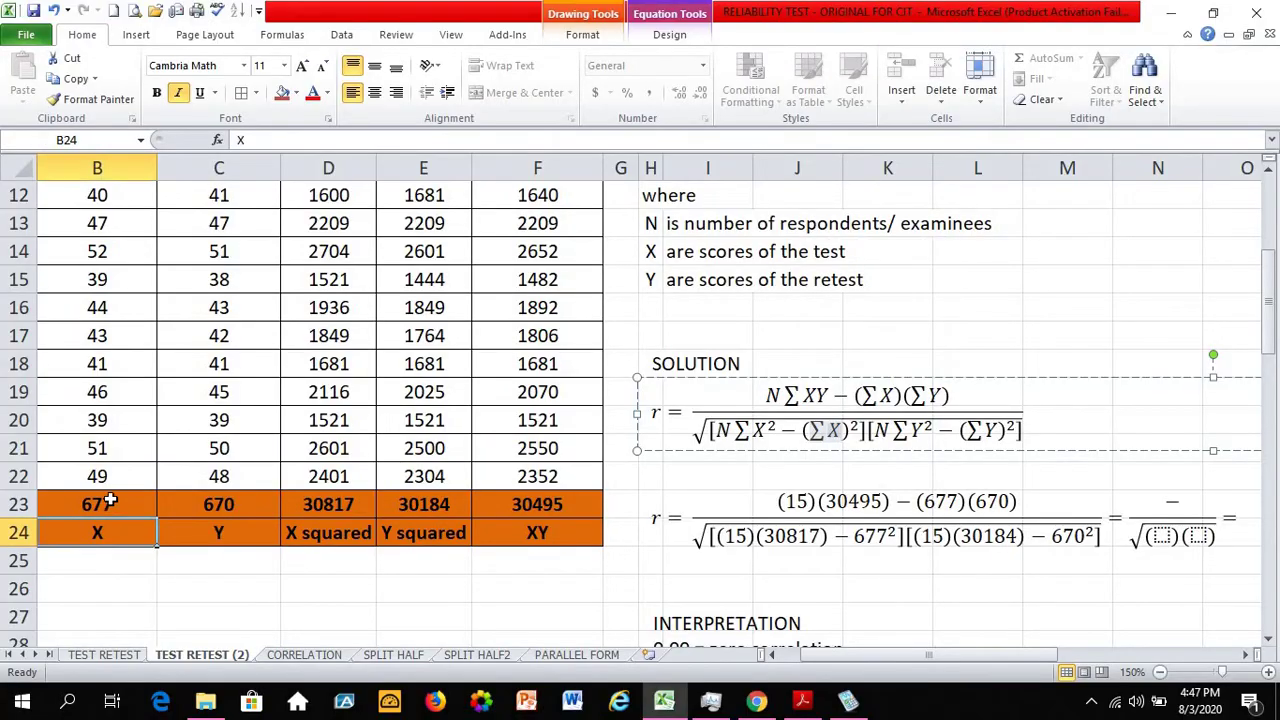
left_click(108, 509)
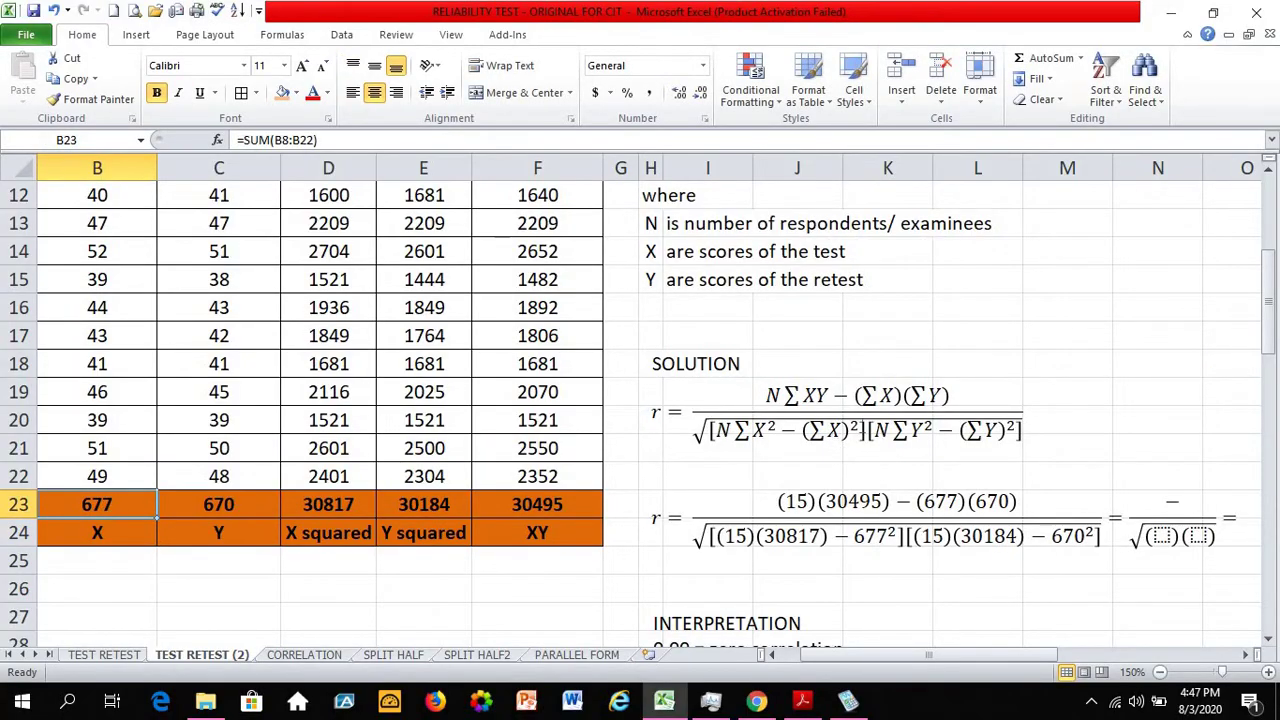
left_click(110, 524)
left_click(106, 505)
left_click(848, 700)
Compute 15 × 30495 = 457425 in Microsoft Math
left_click_drag(497, 111, 394, 106)
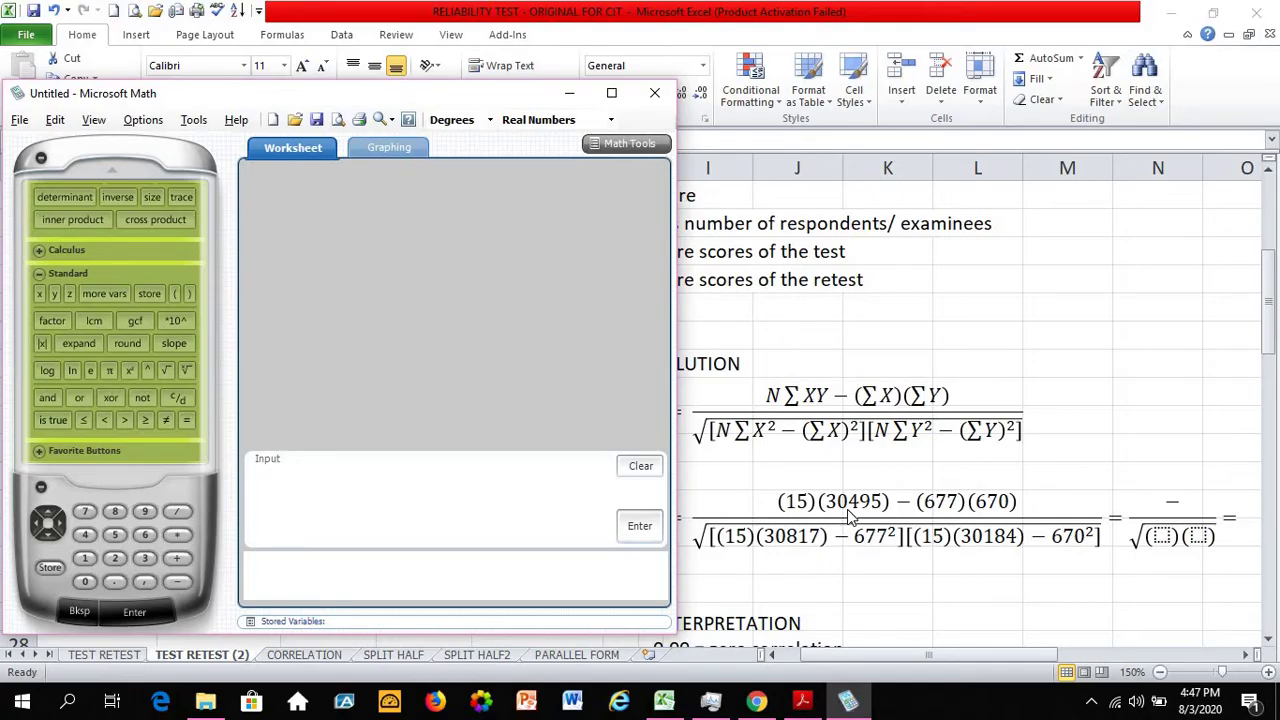
left_click(85, 558)
left_click(115, 535)
left_click(180, 543)
left_click(145, 558)
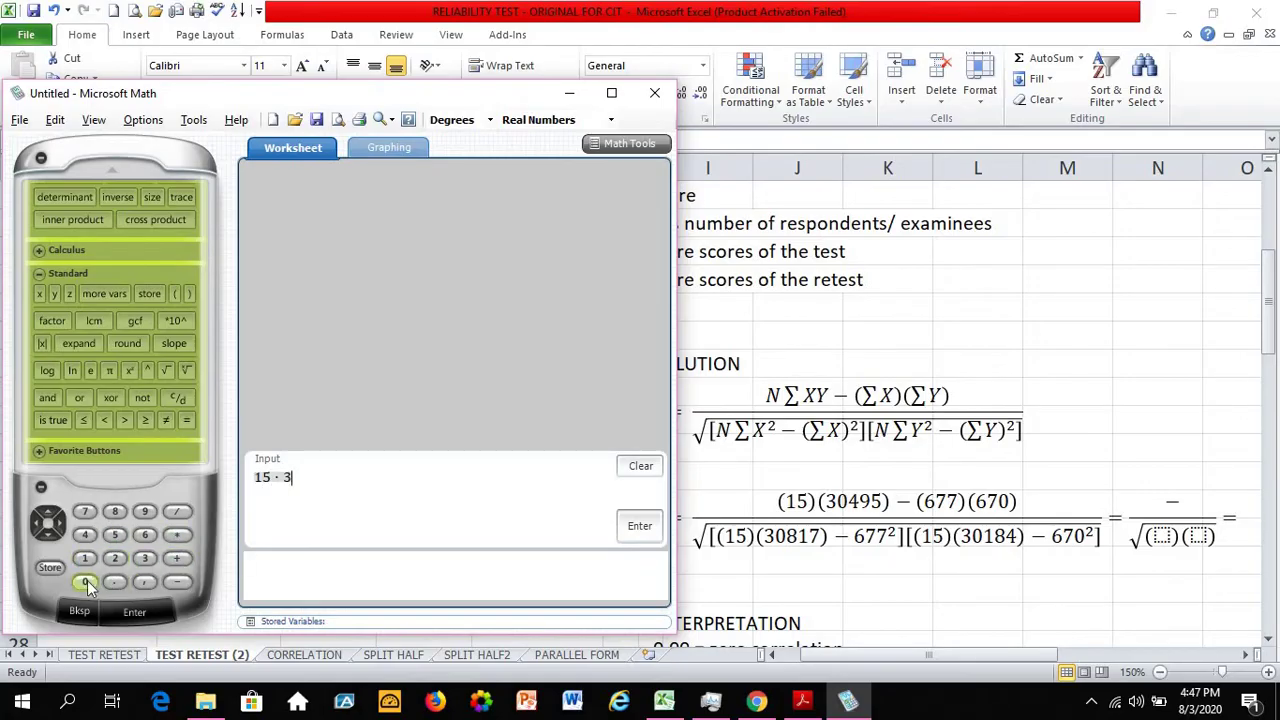
left_click(85, 540)
left_click(145, 511)
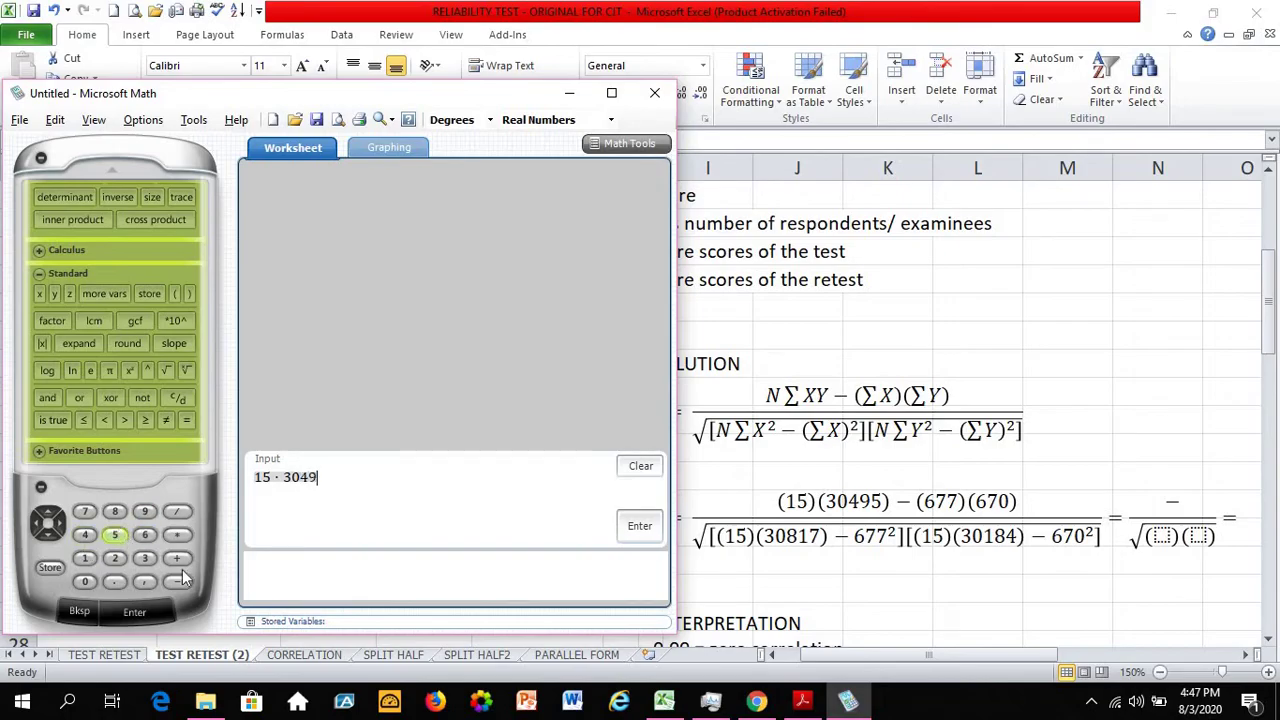
left_click(115, 535)
left_click(640, 533)
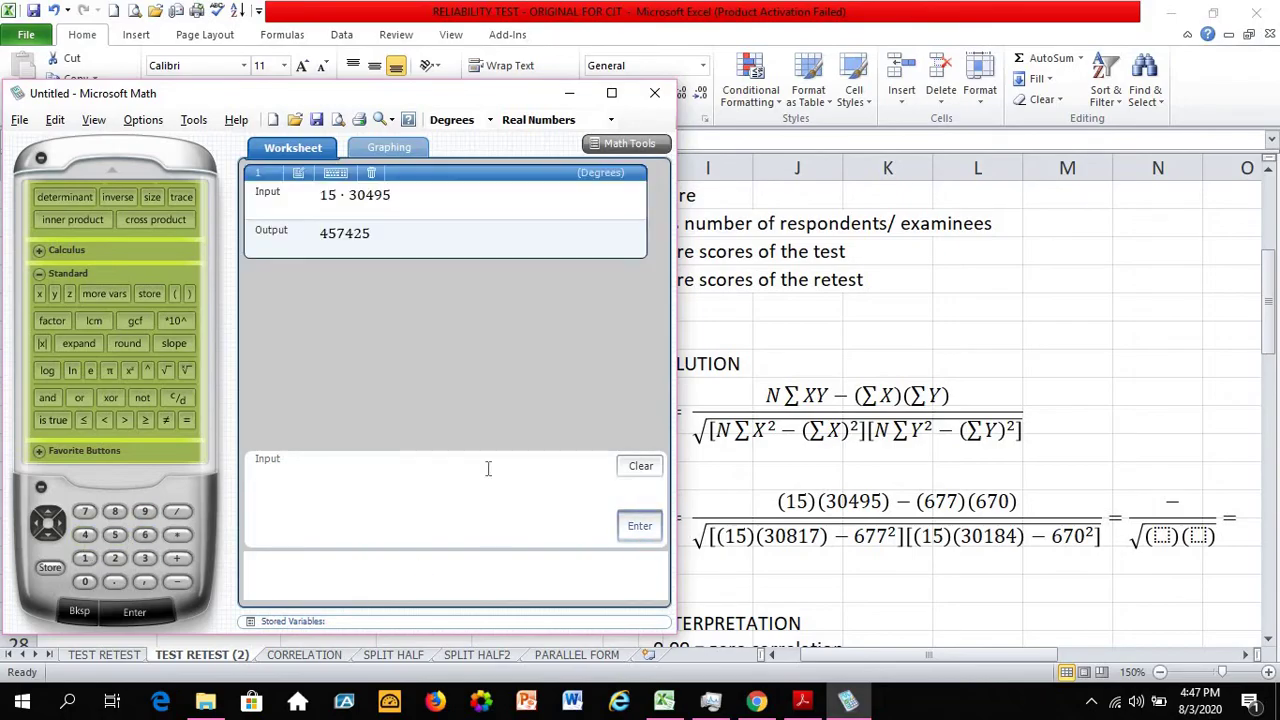
left_click(1165, 504)
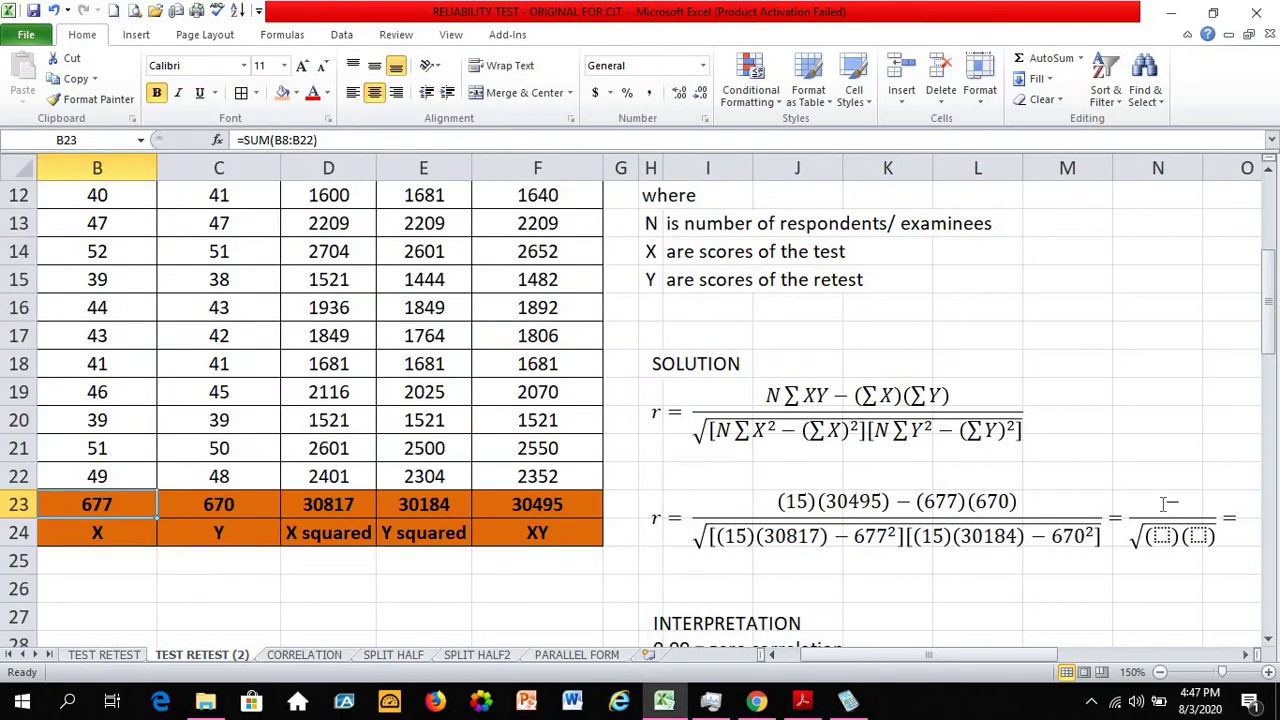
Type 457425 as the first term of the fraction's numerator
left_click(1165, 504)
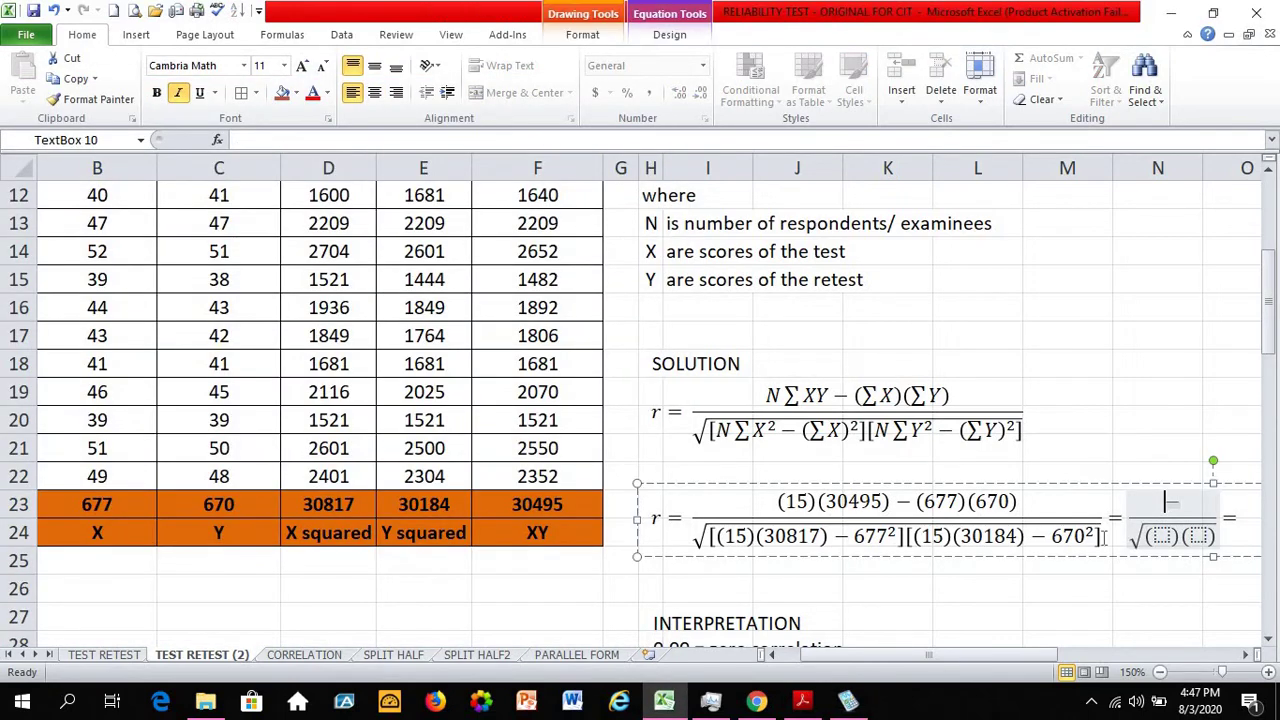
left_click(848, 703)
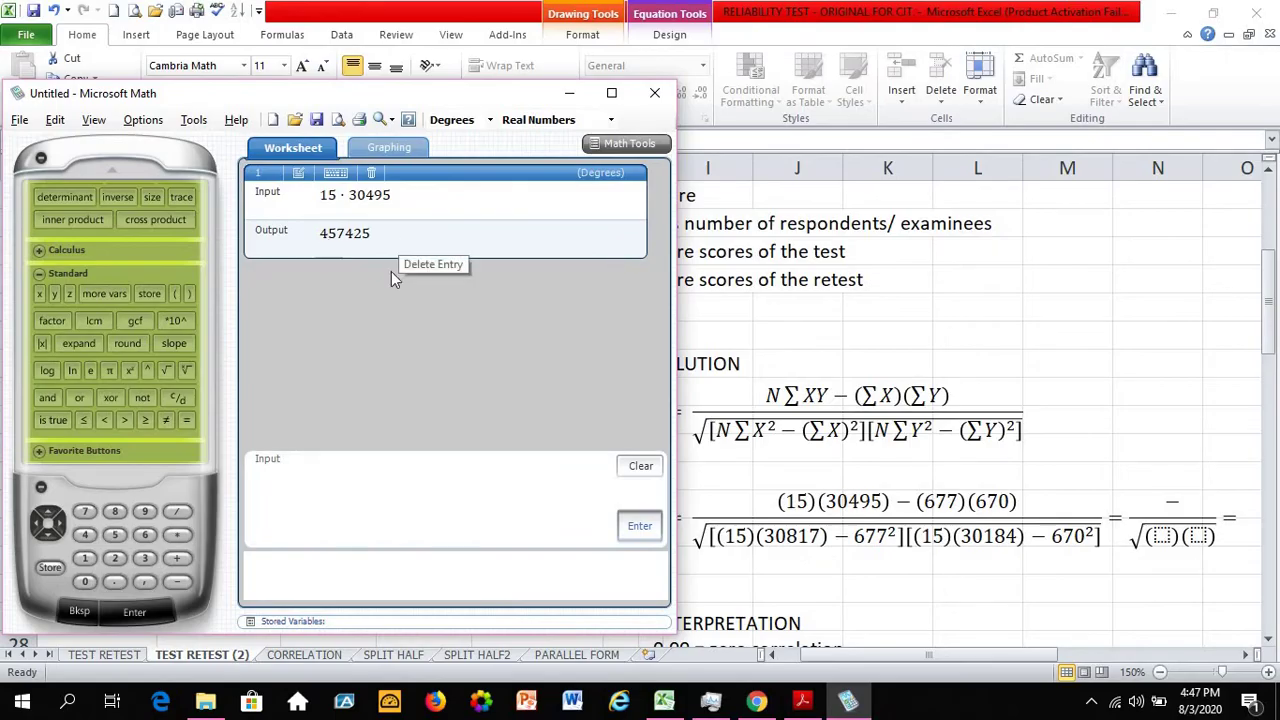
left_click(1158, 508)
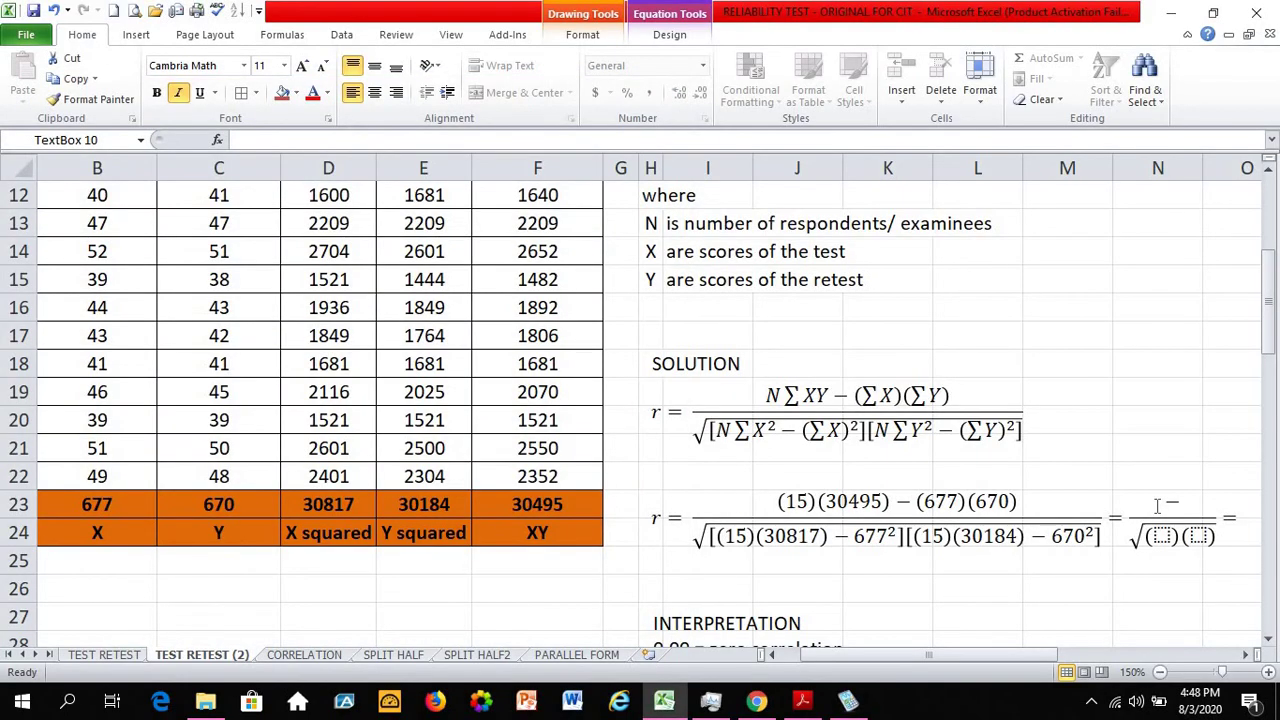
left_click(1158, 505)
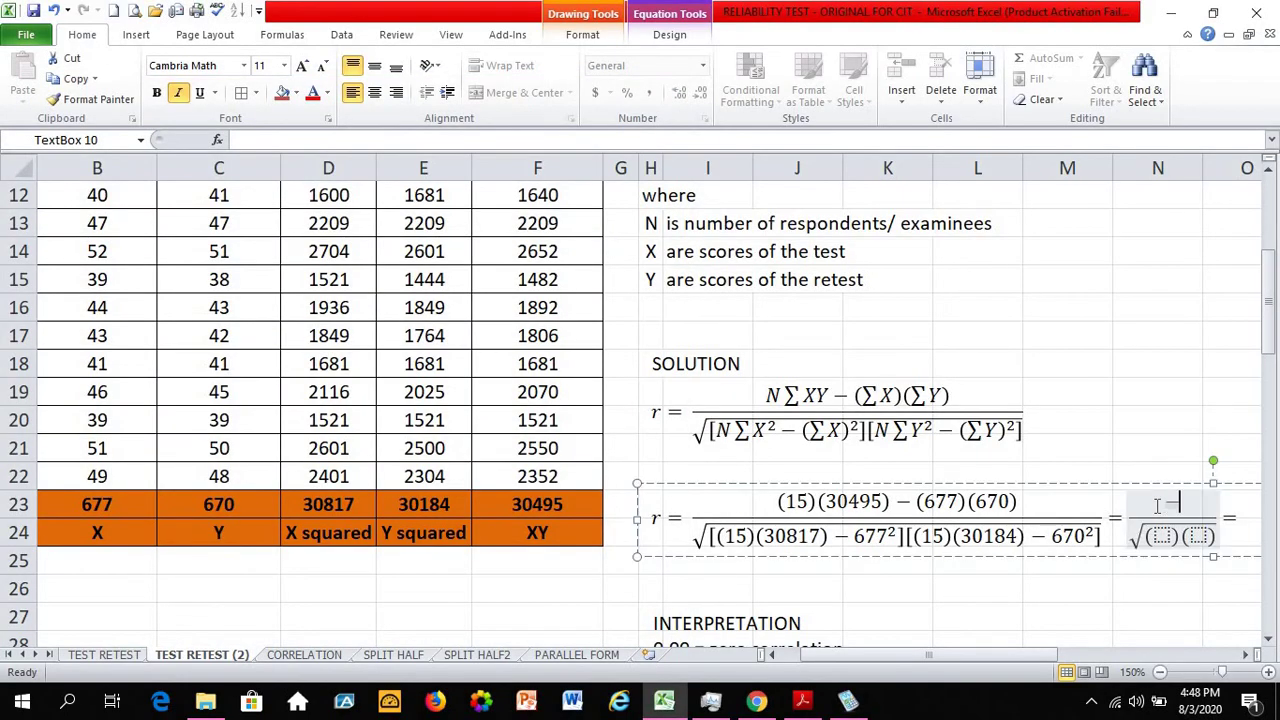
type("457425")
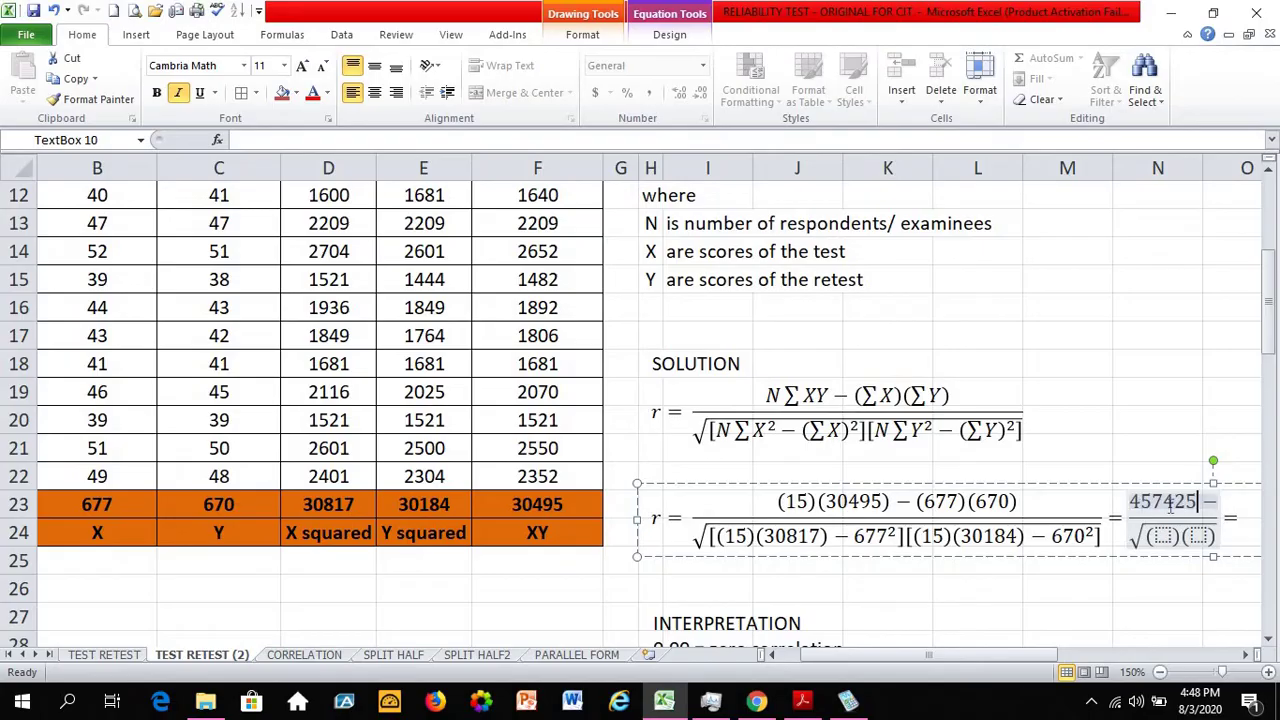
left_click(847, 703)
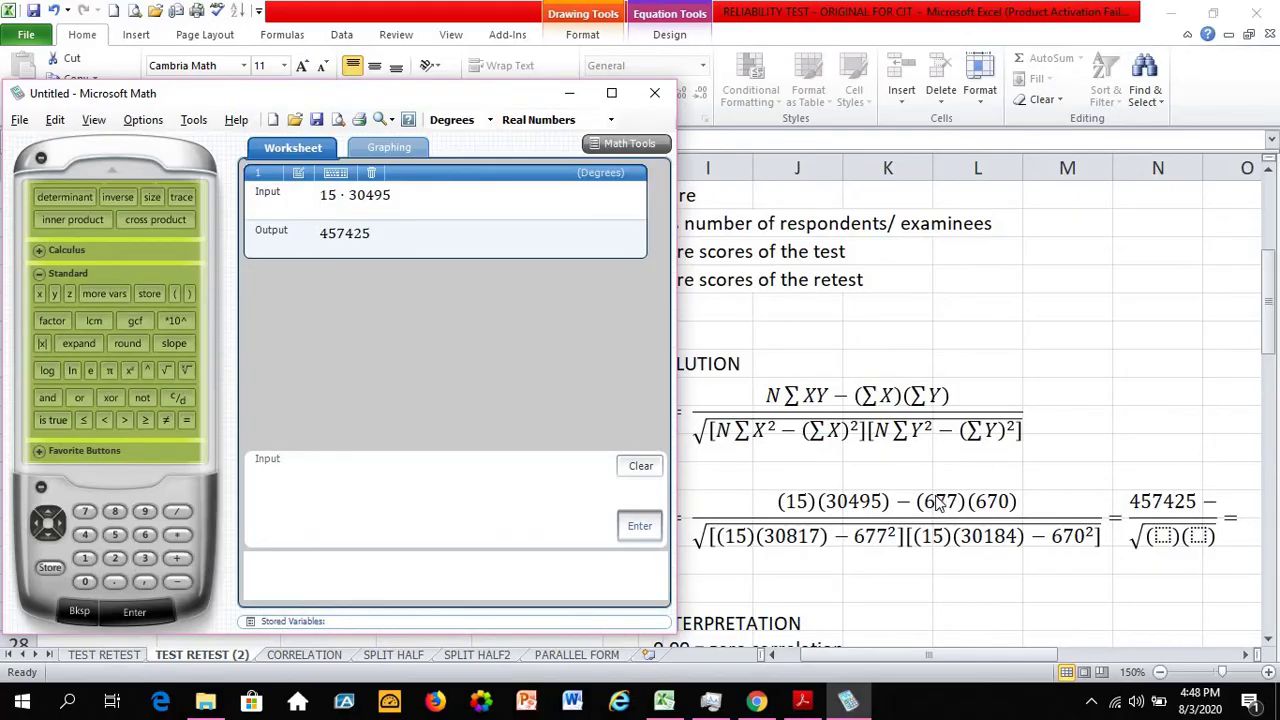
Compute 677 × 670 = 453590 in Microsoft Math
left_click(144, 534)
left_click(84, 512)
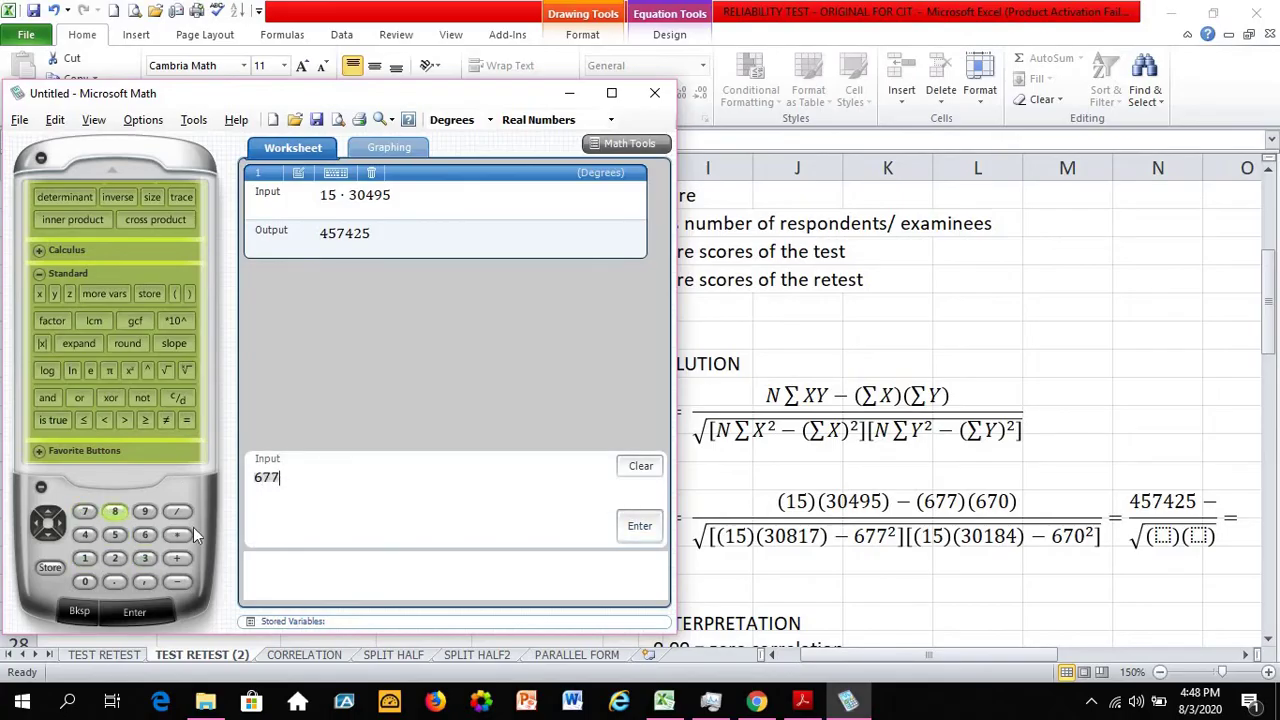
left_click(176, 534)
left_click(144, 534)
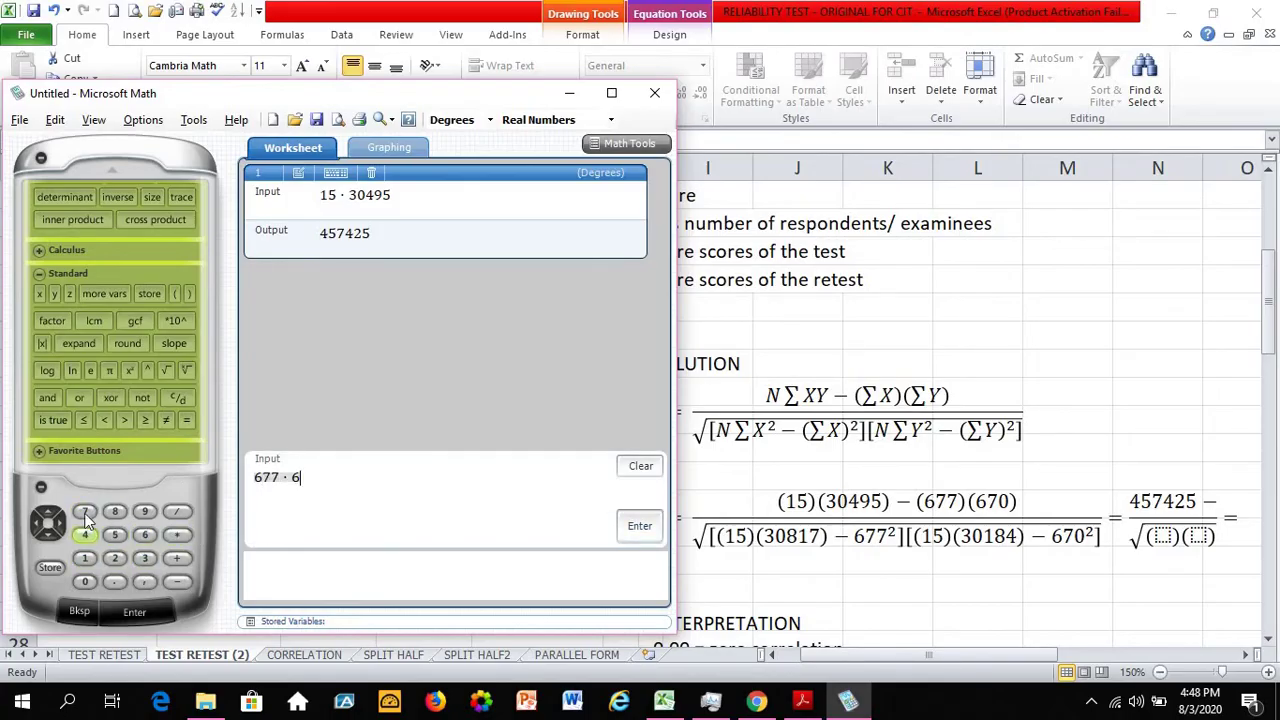
left_click(84, 512)
left_click(84, 581)
left_click(638, 527)
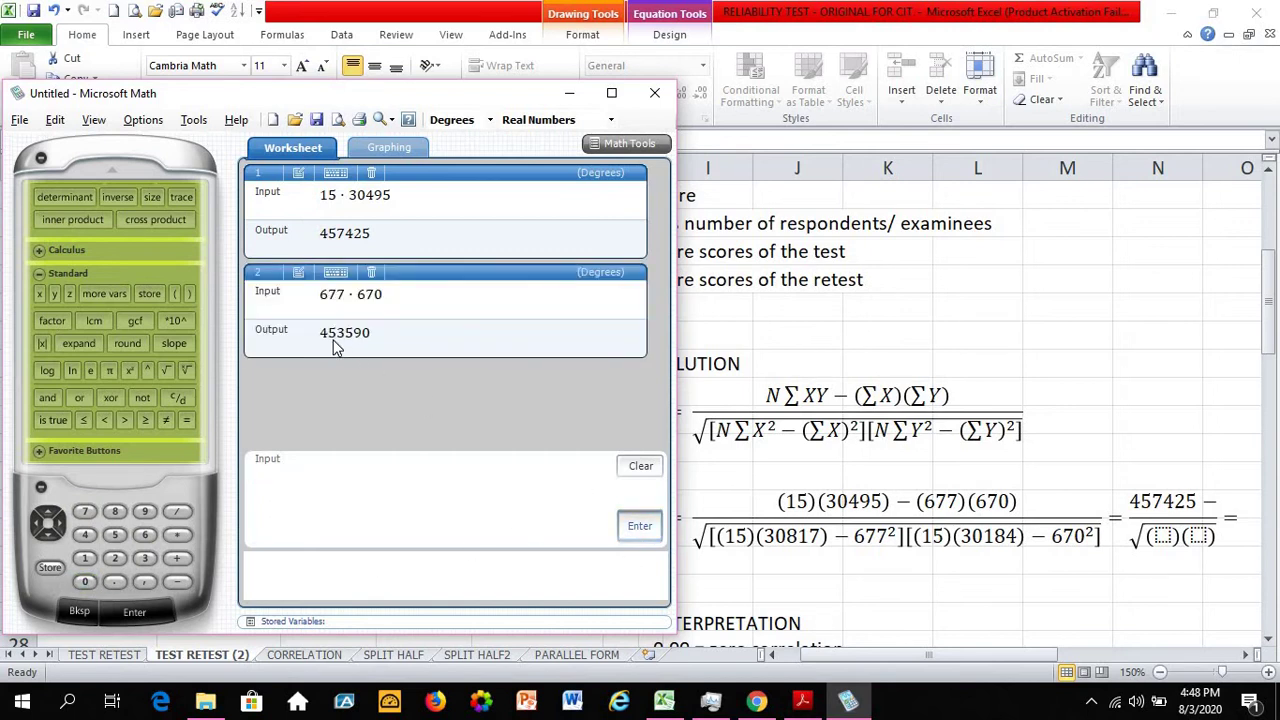
left_click(1225, 527)
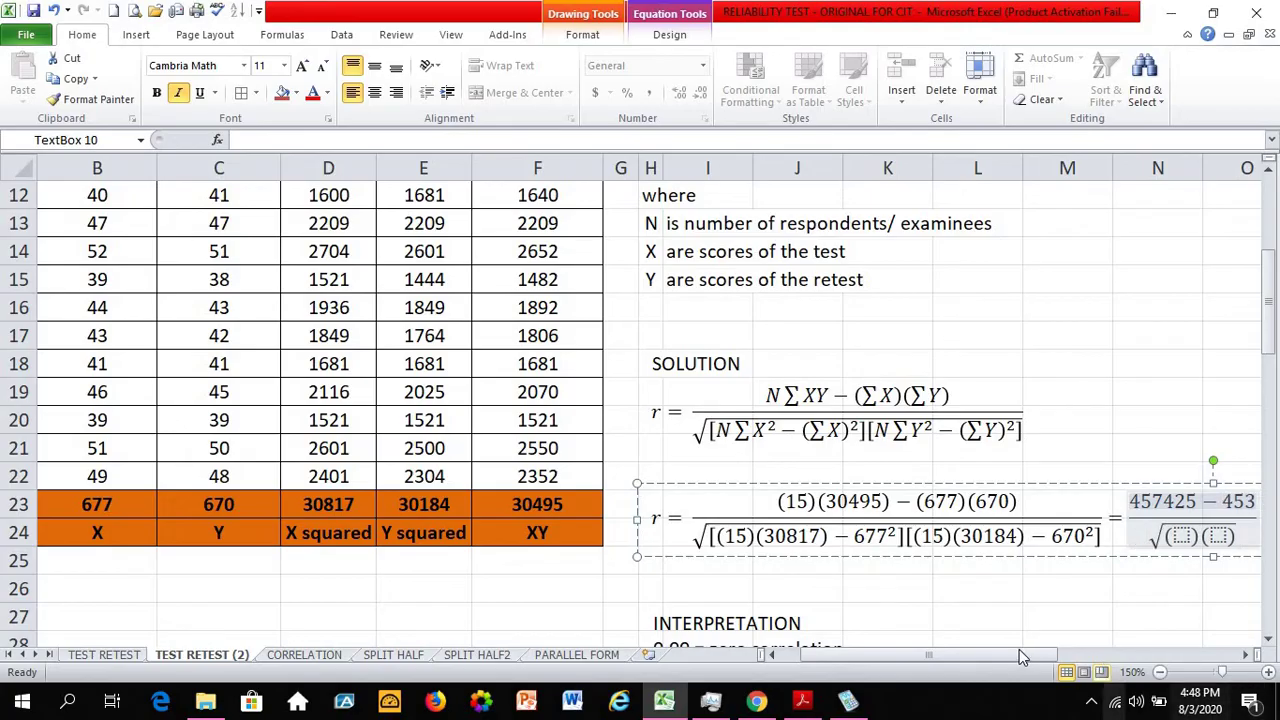
Correct the mistyped 453450 to 453590 so the numerator reads 457425 − 453590
left_click_drag(1012, 653, 1019, 661)
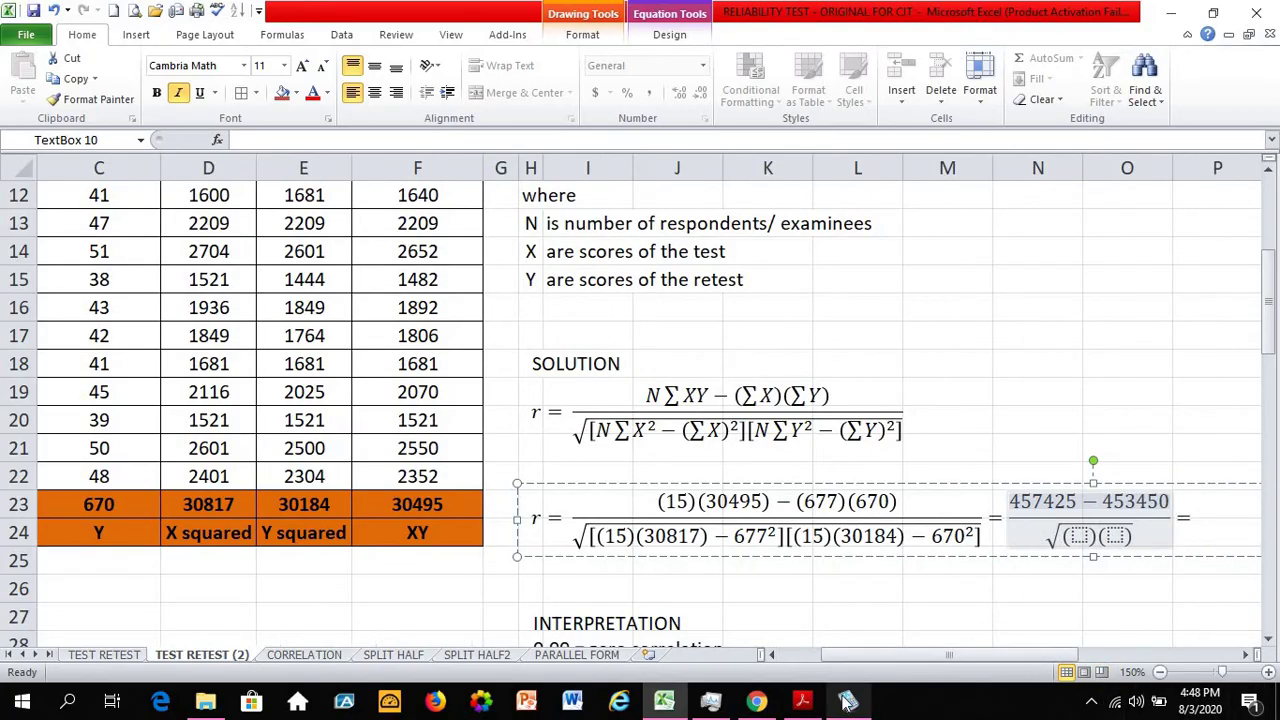
left_click(846, 700)
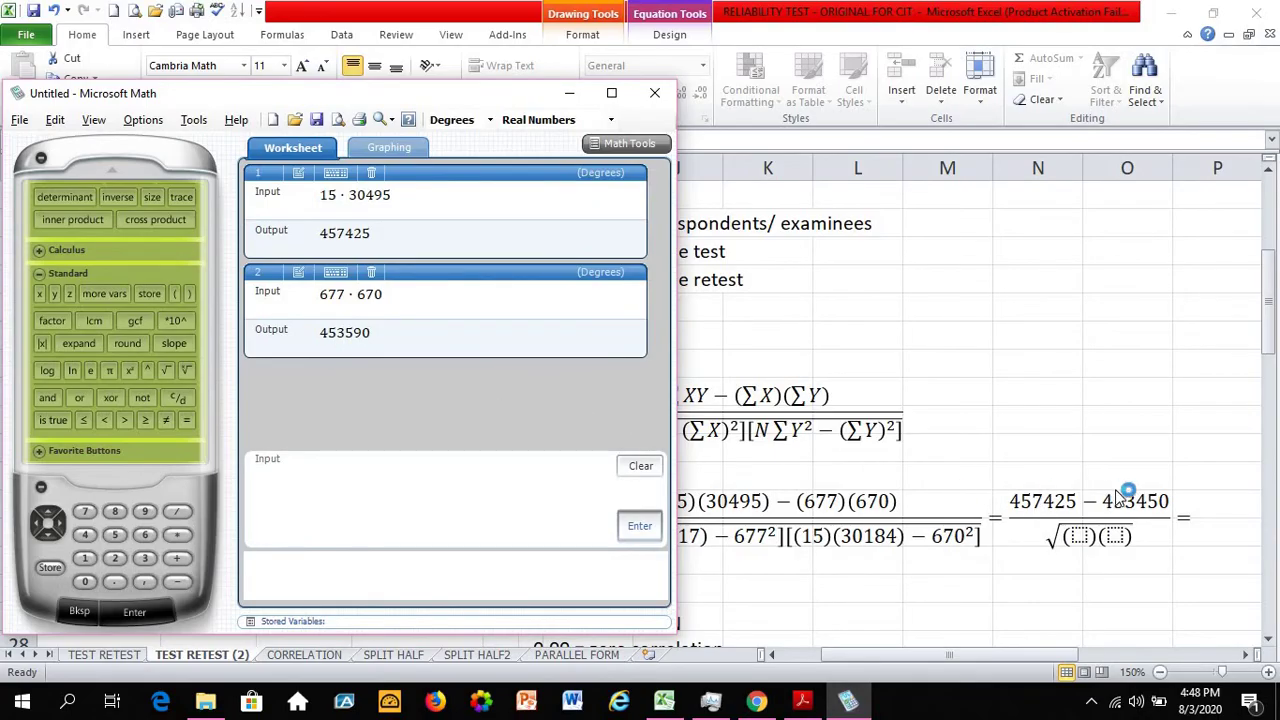
left_click(1155, 503)
left_click(1160, 508)
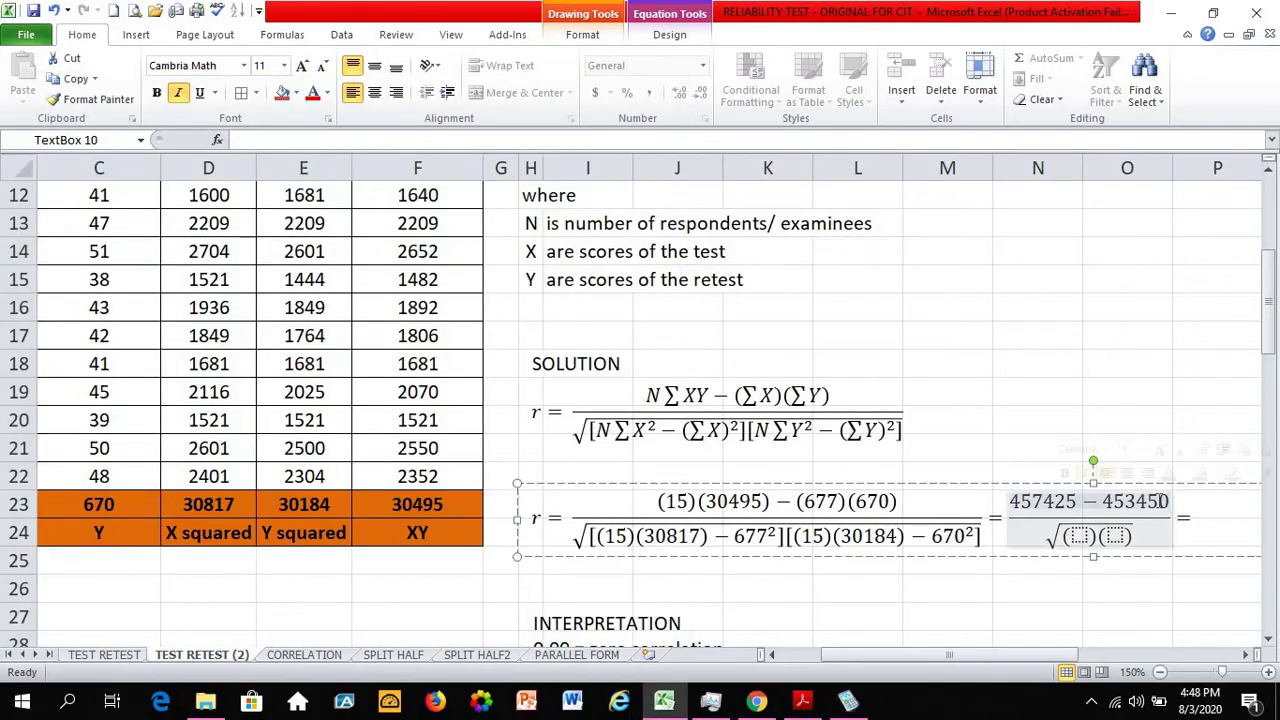
double_click(1160, 508)
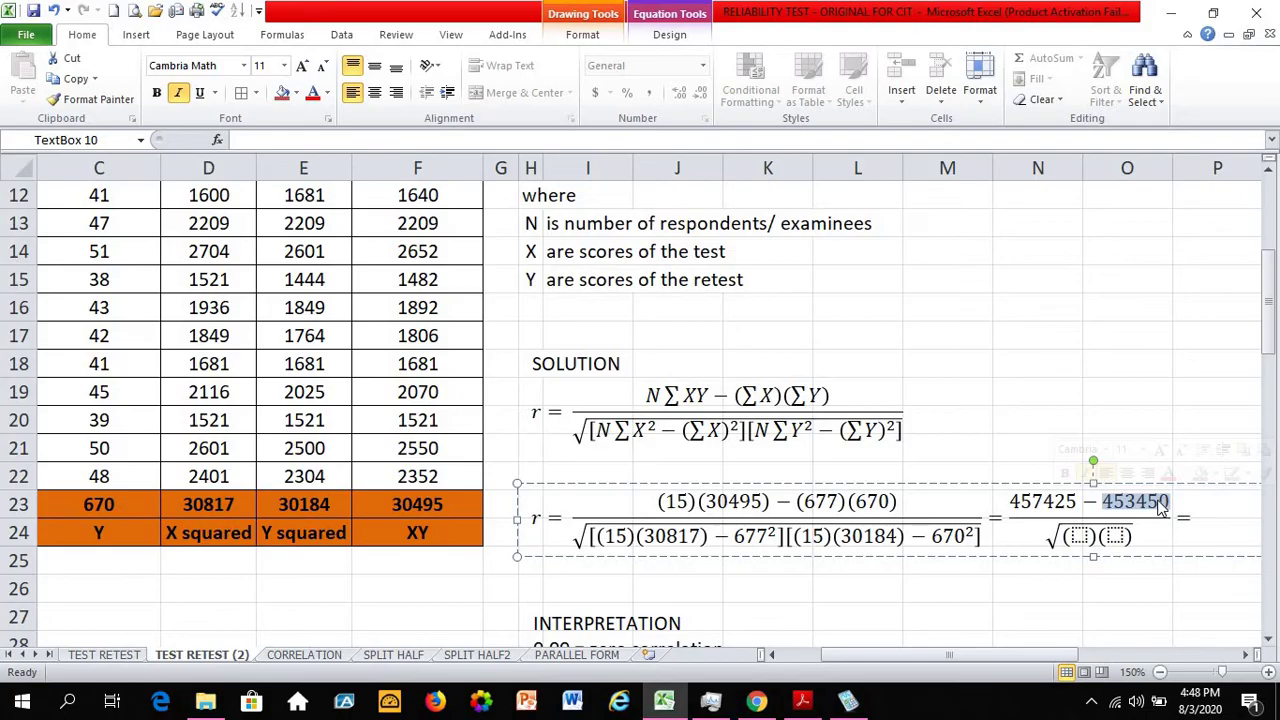
key("Left")
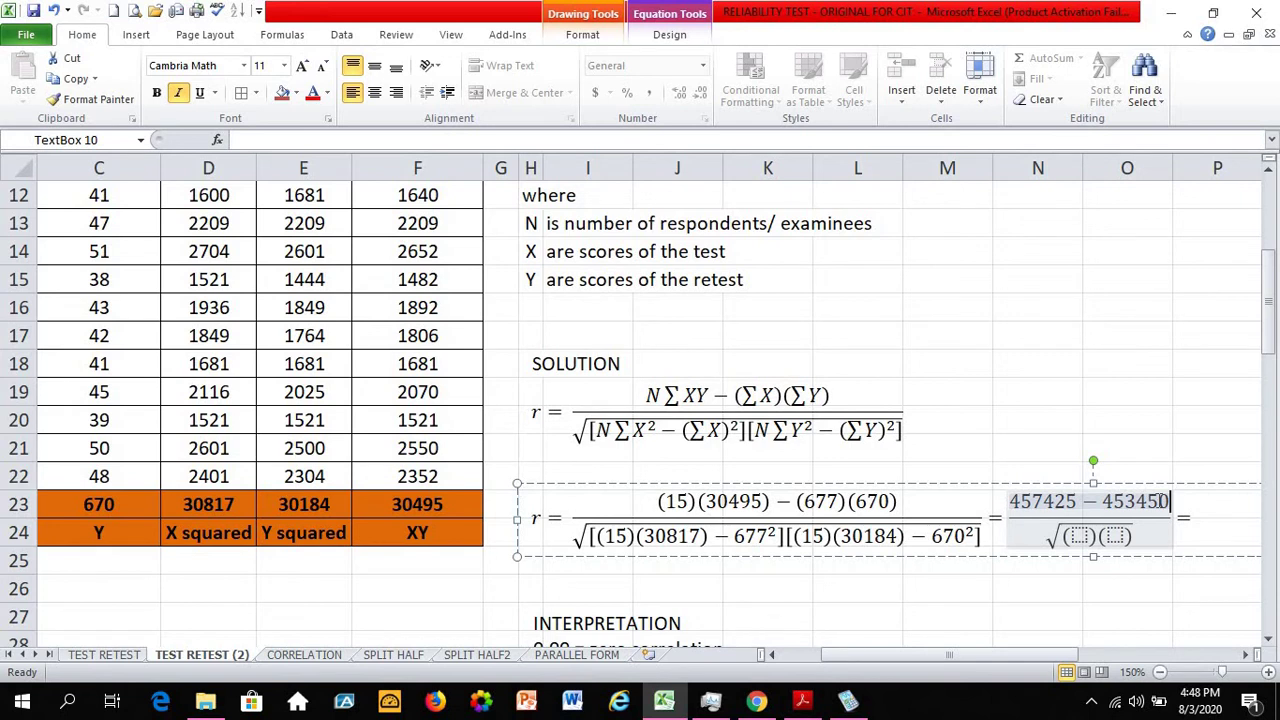
key("Delete")
key("Delete")
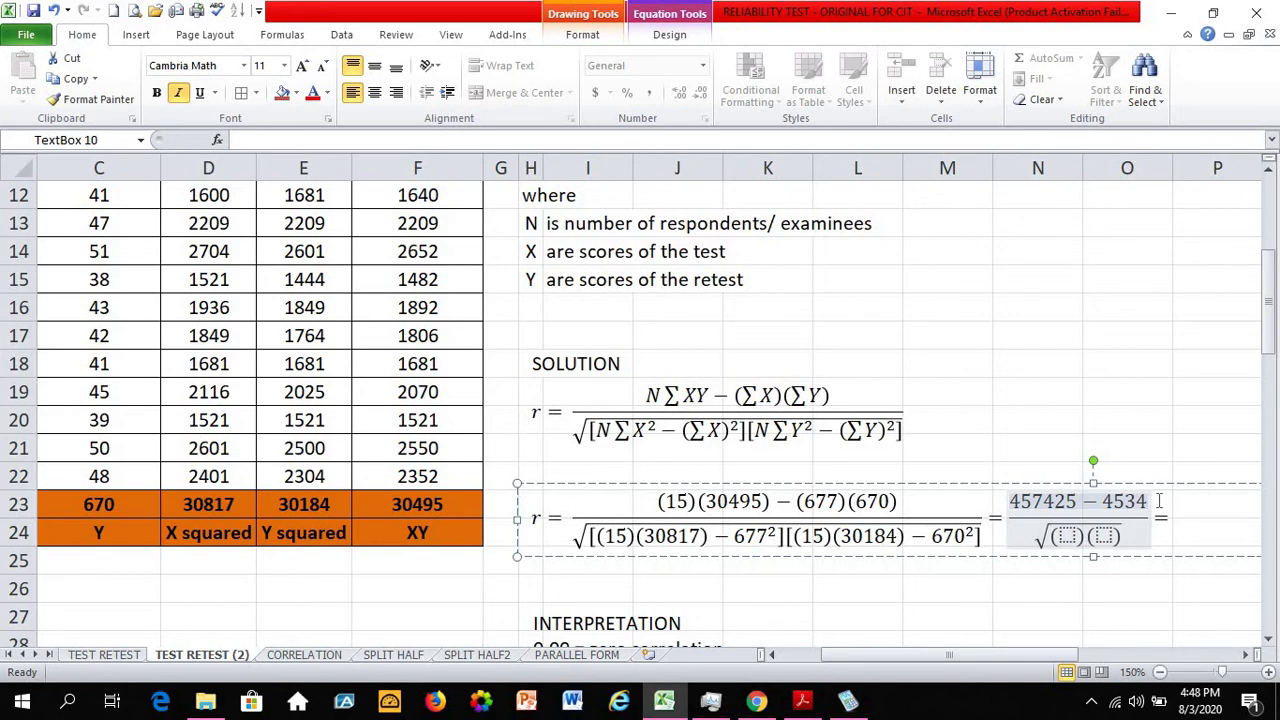
key("Delete")
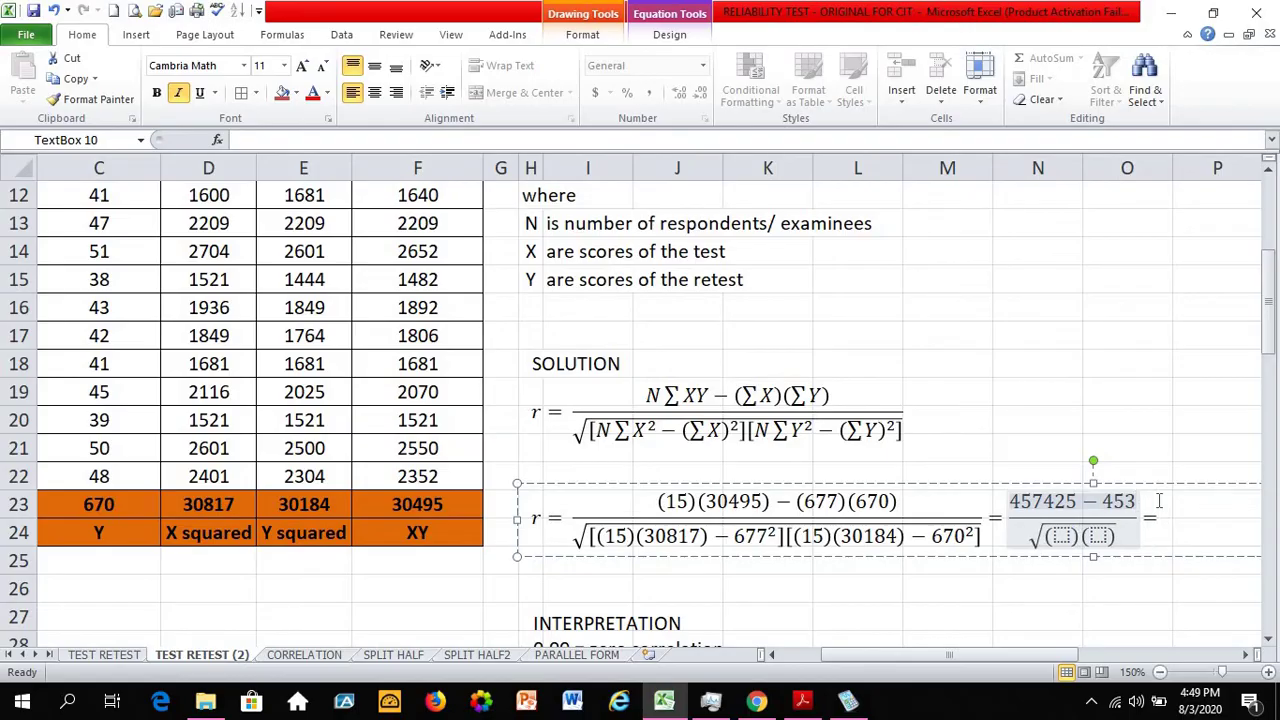
type("590")
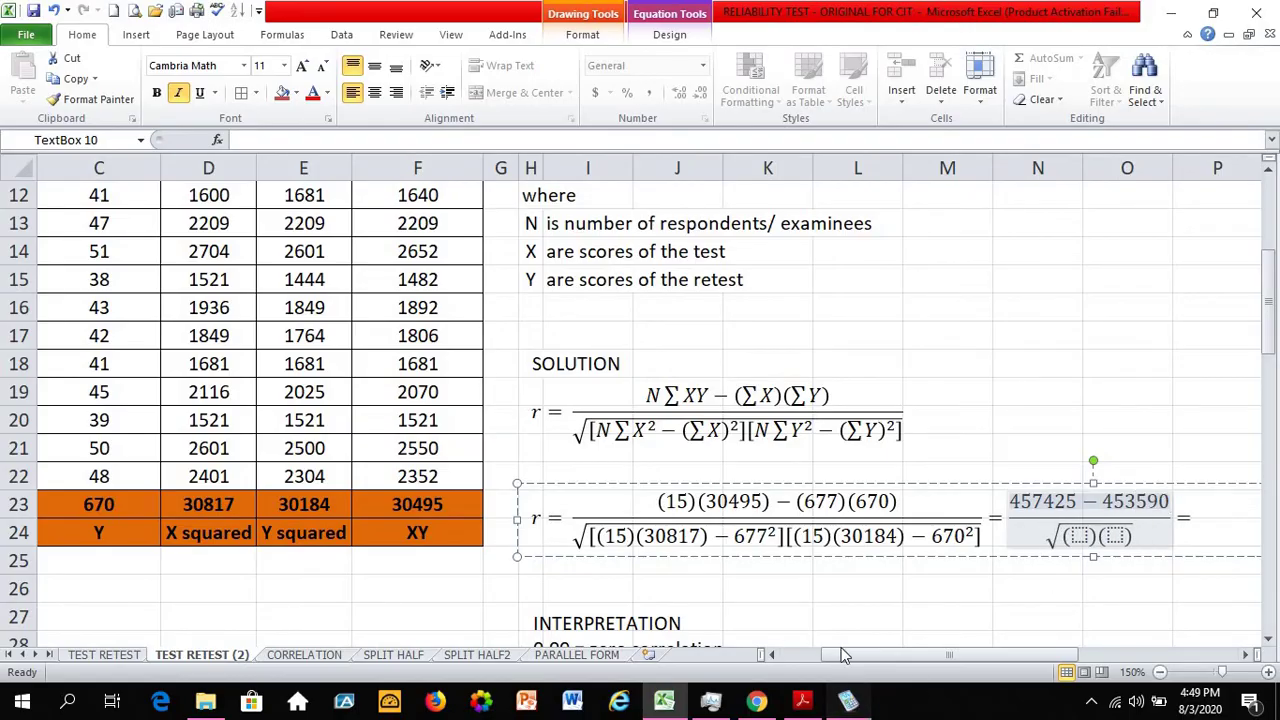
left_click(848, 700)
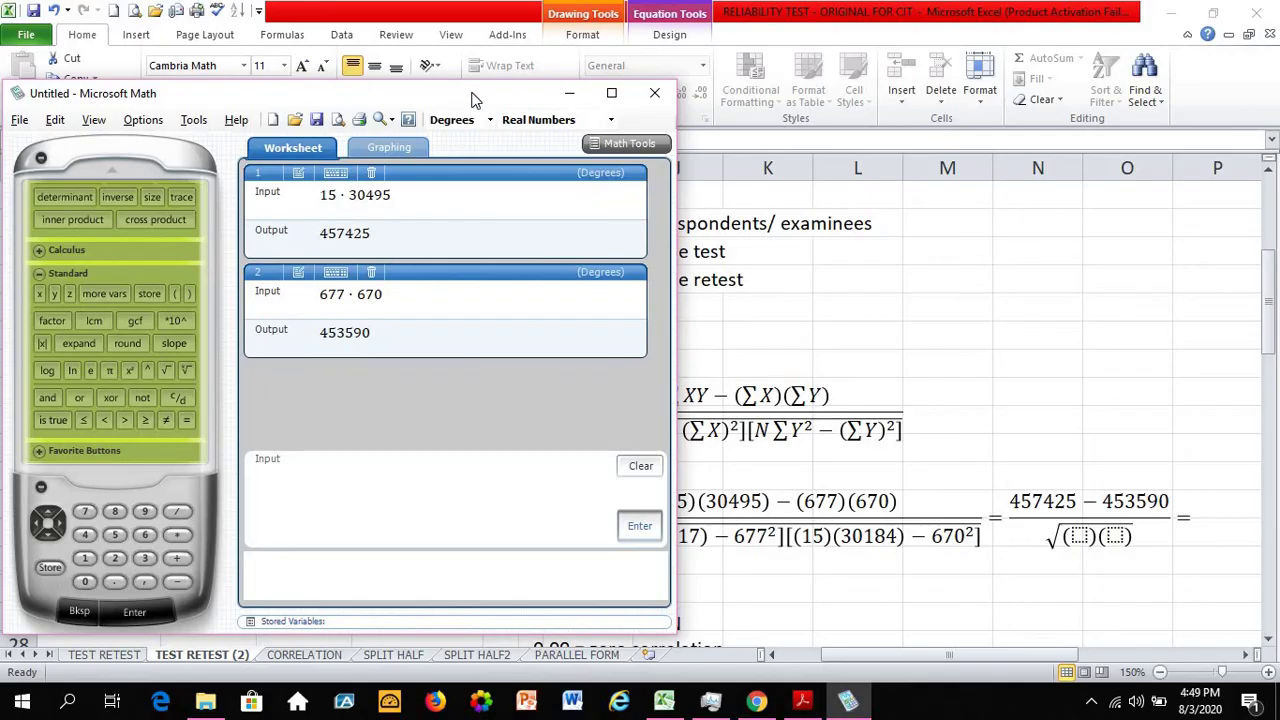
Shrink and move the Microsoft Math window aside to uncover the Excel sheet
left_click_drag(475, 98, 447, 75)
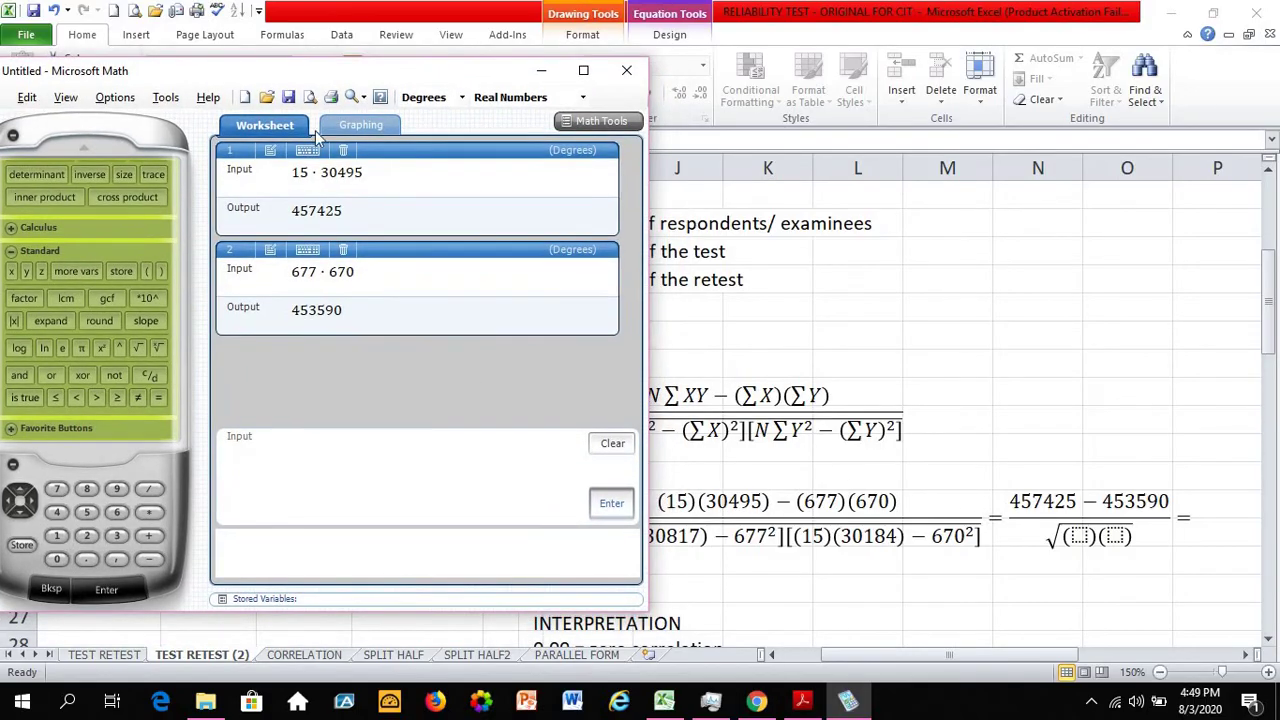
left_click_drag(296, 70, 181, 132)
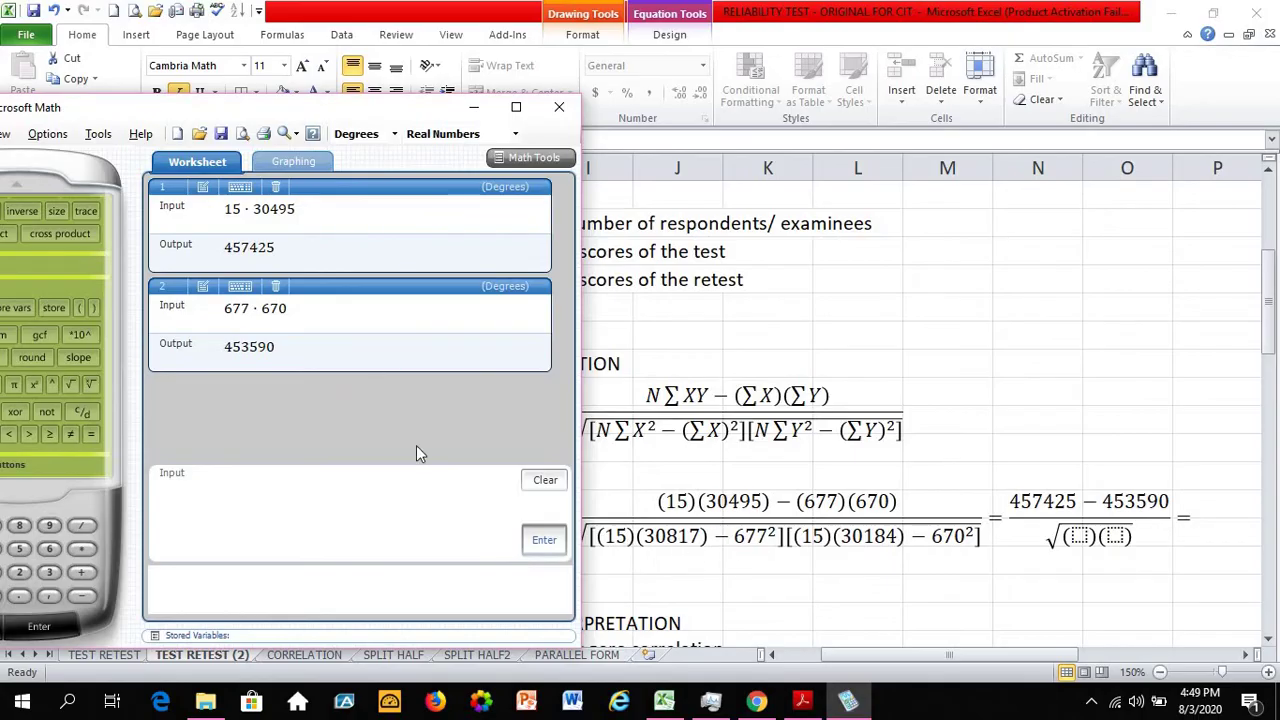
left_click_drag(332, 117, 547, 10)
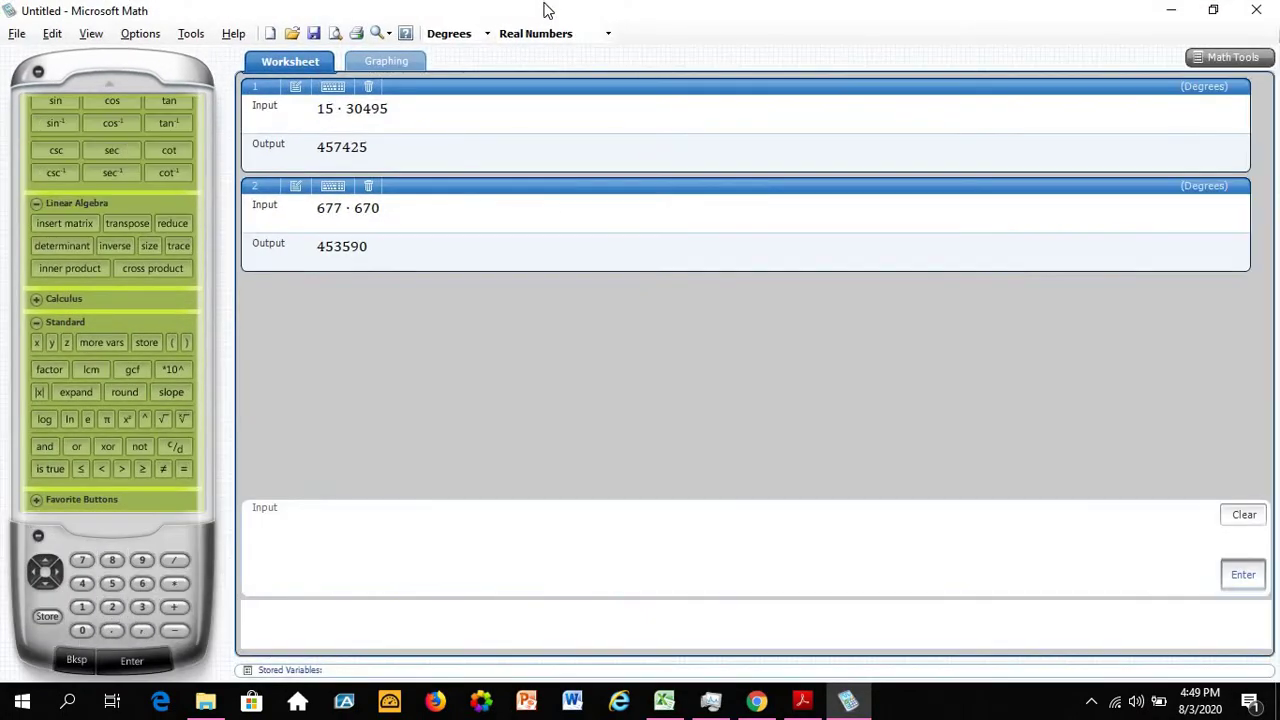
left_click(1213, 10)
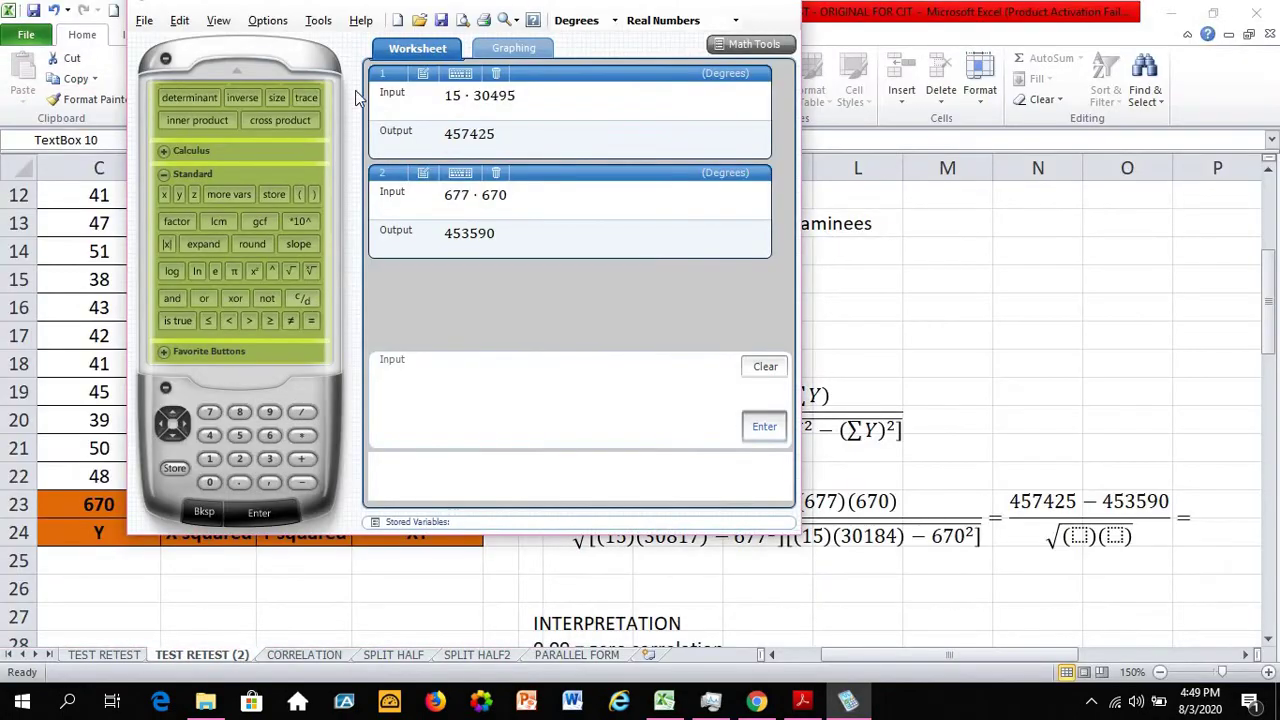
left_click_drag(476, 8, 312, 2)
double_click(405, 8)
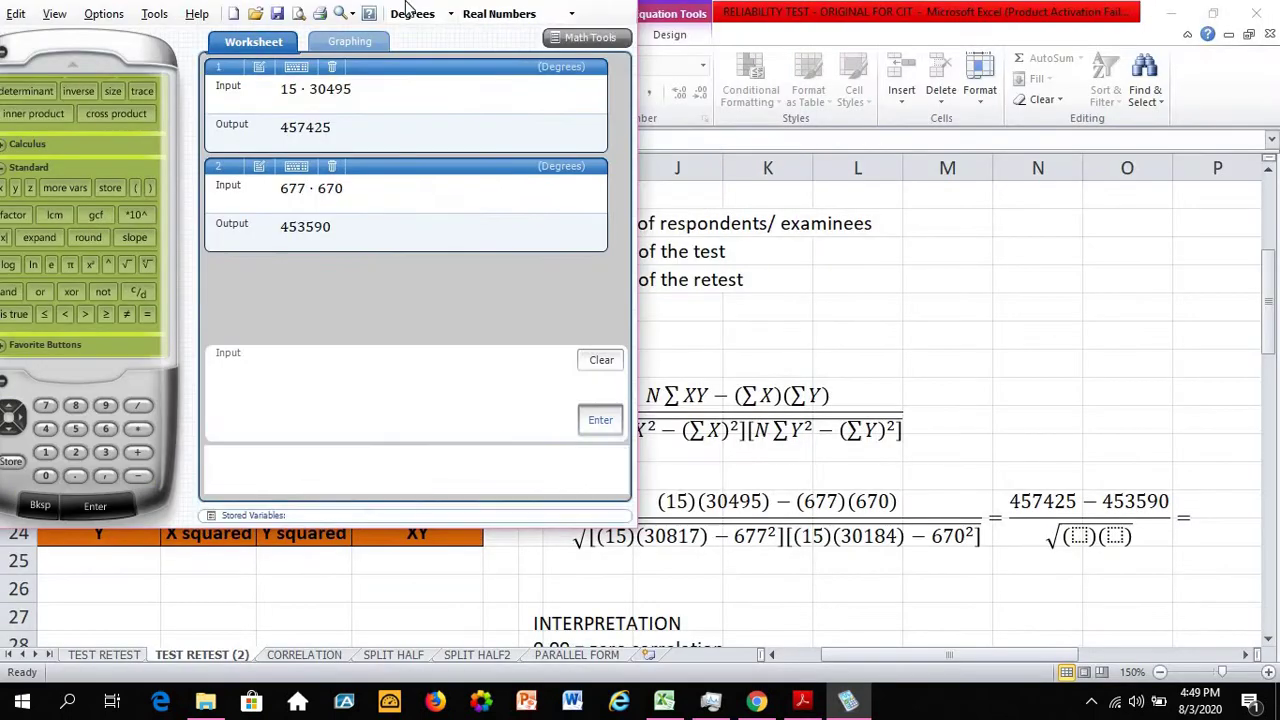
left_click_drag(400, 12, 362, 42)
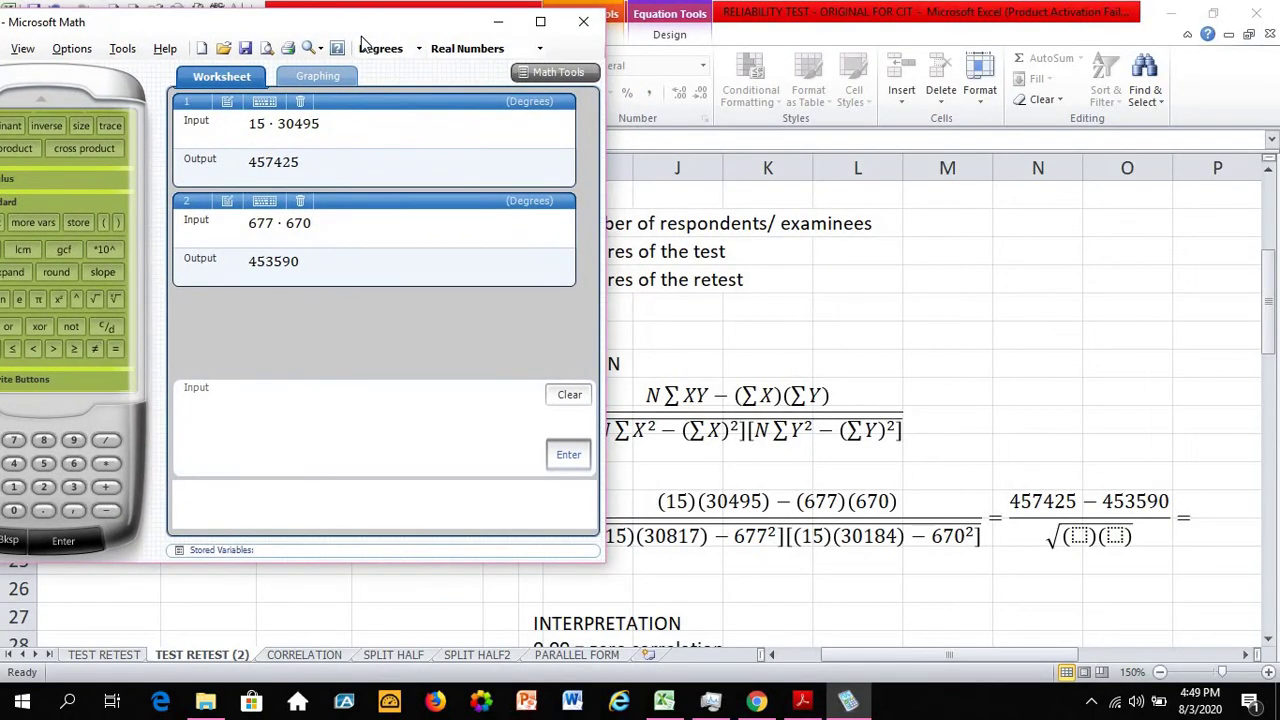
left_click(867, 653)
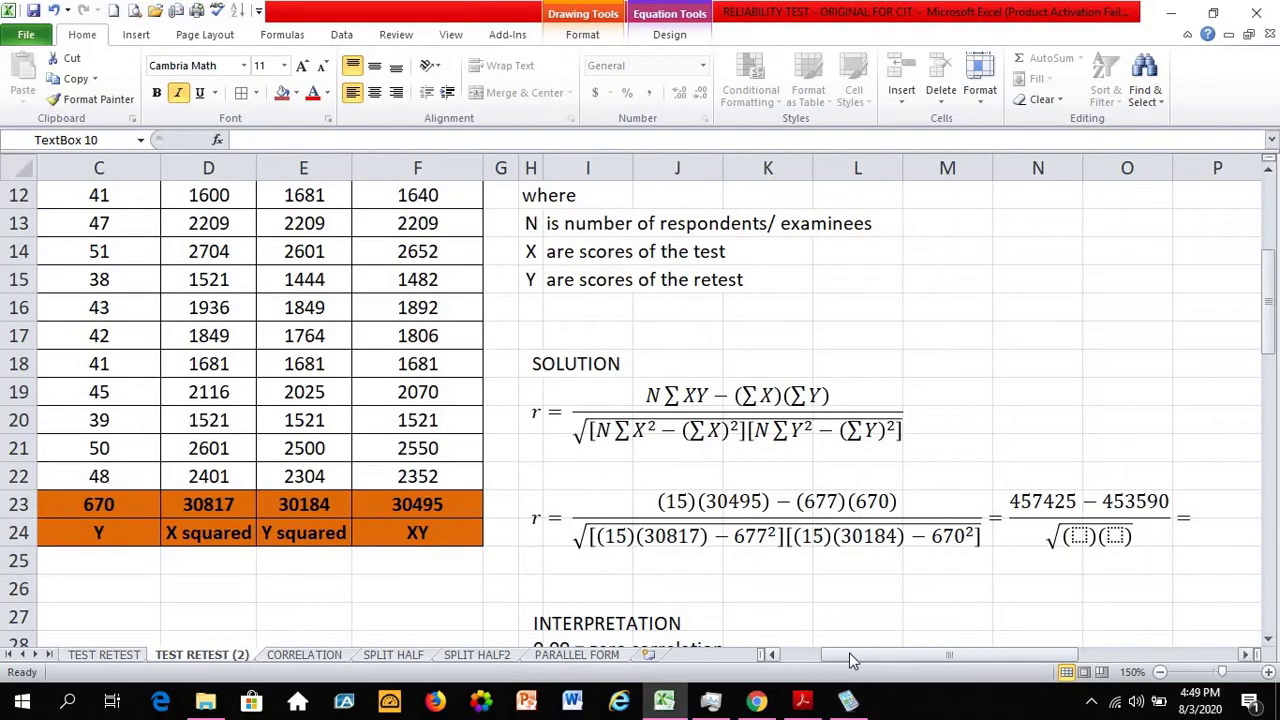
left_click_drag(882, 655, 865, 690)
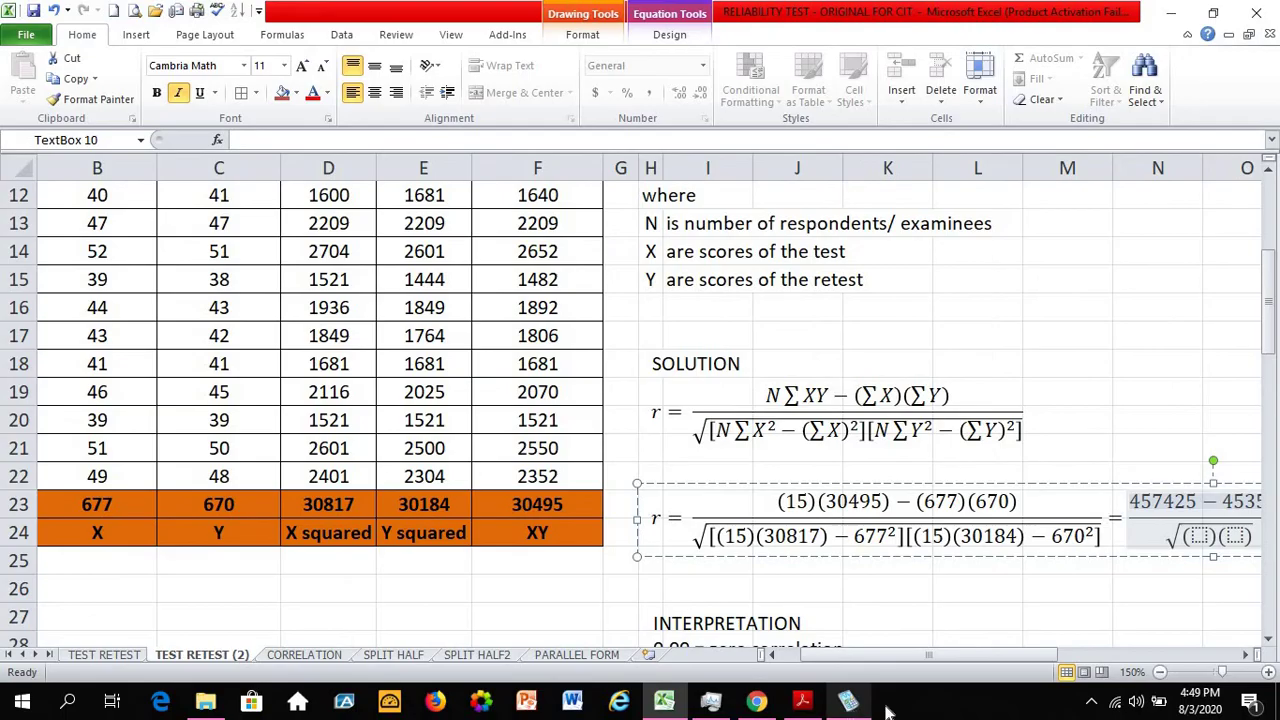
Enter 15 × 30817 on the Microsoft Math keypad
left_click(848, 702)
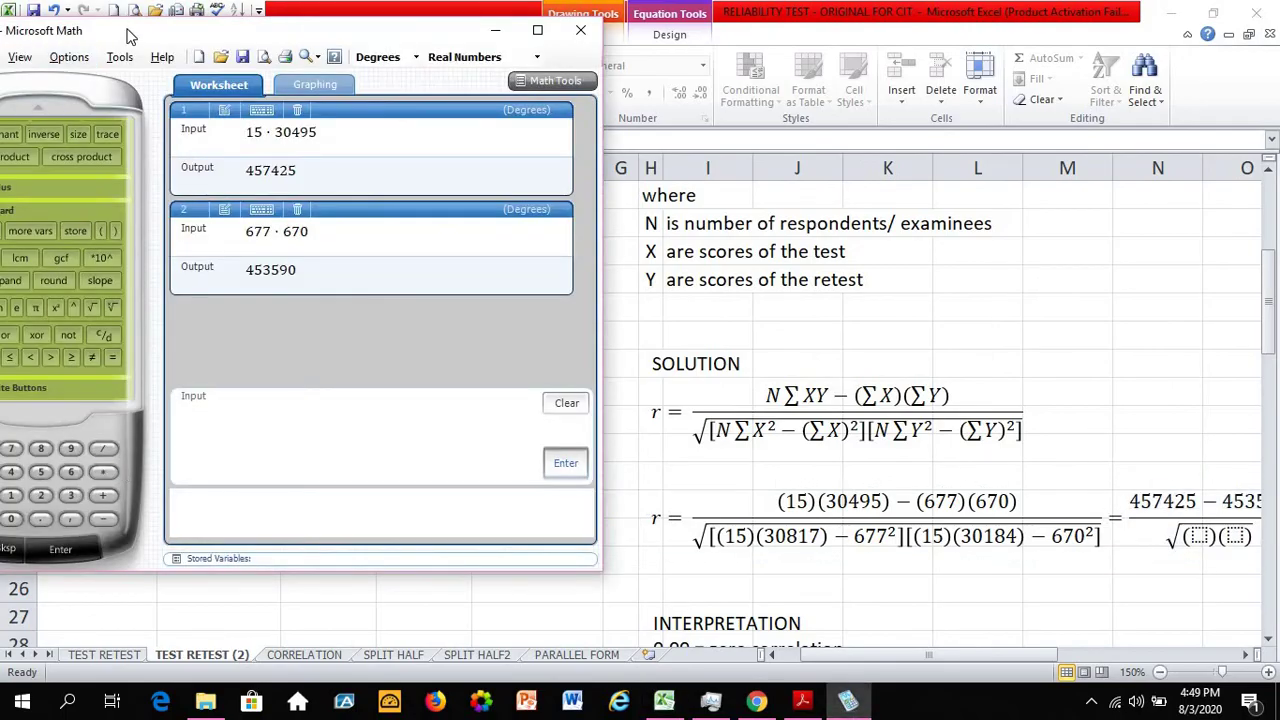
left_click_drag(127, 25, 196, 36)
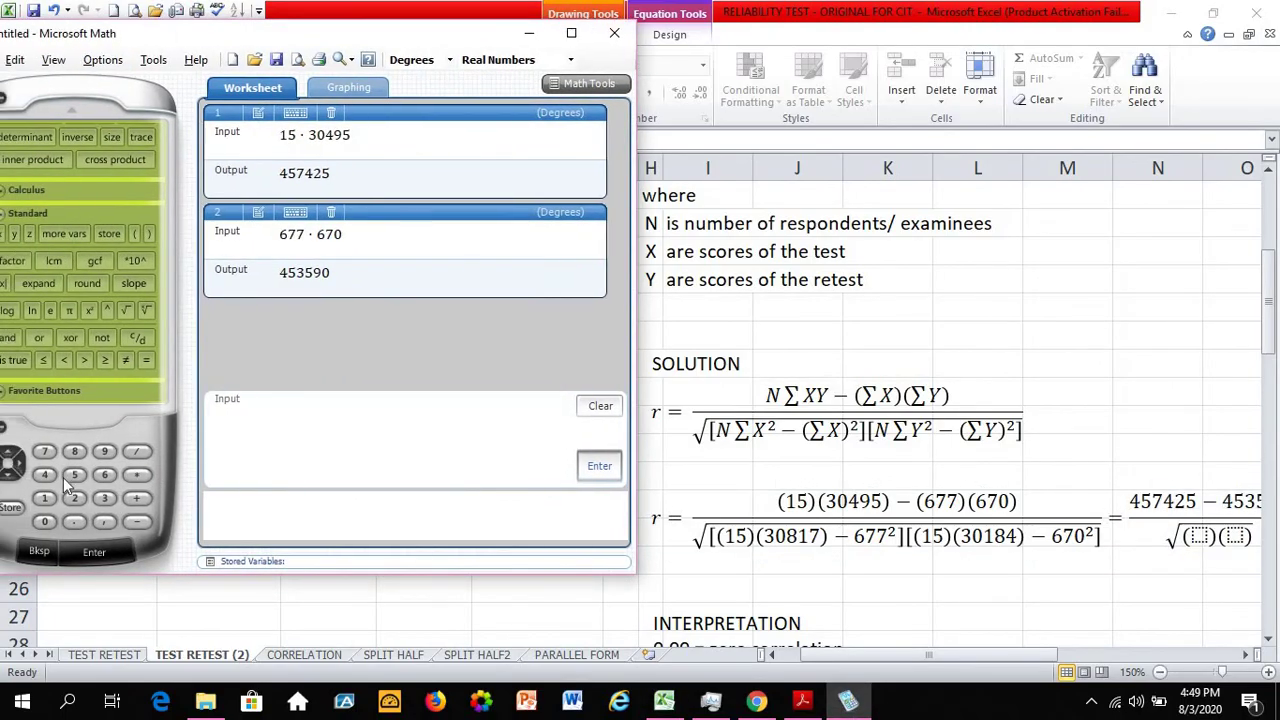
left_click(44, 498)
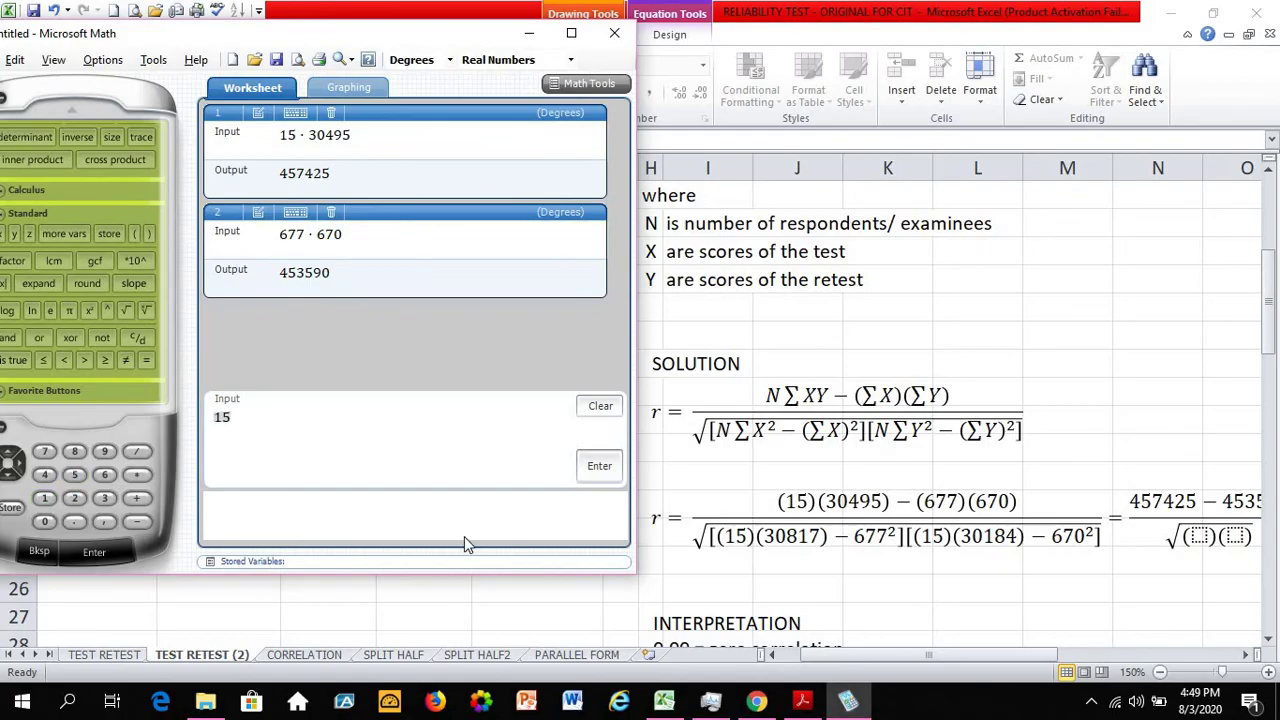
left_click(137, 474)
left_click(104, 498)
left_click(44, 521)
left_click(75, 452)
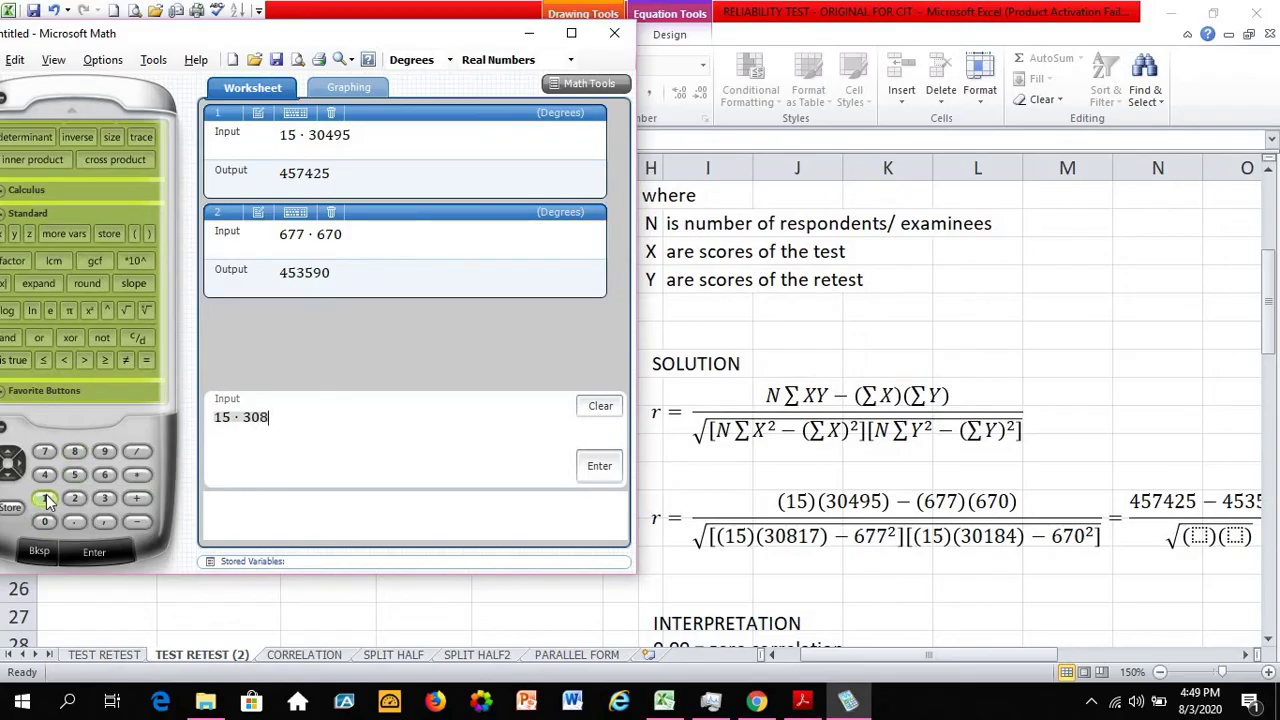
left_click(44, 498)
left_click(44, 451)
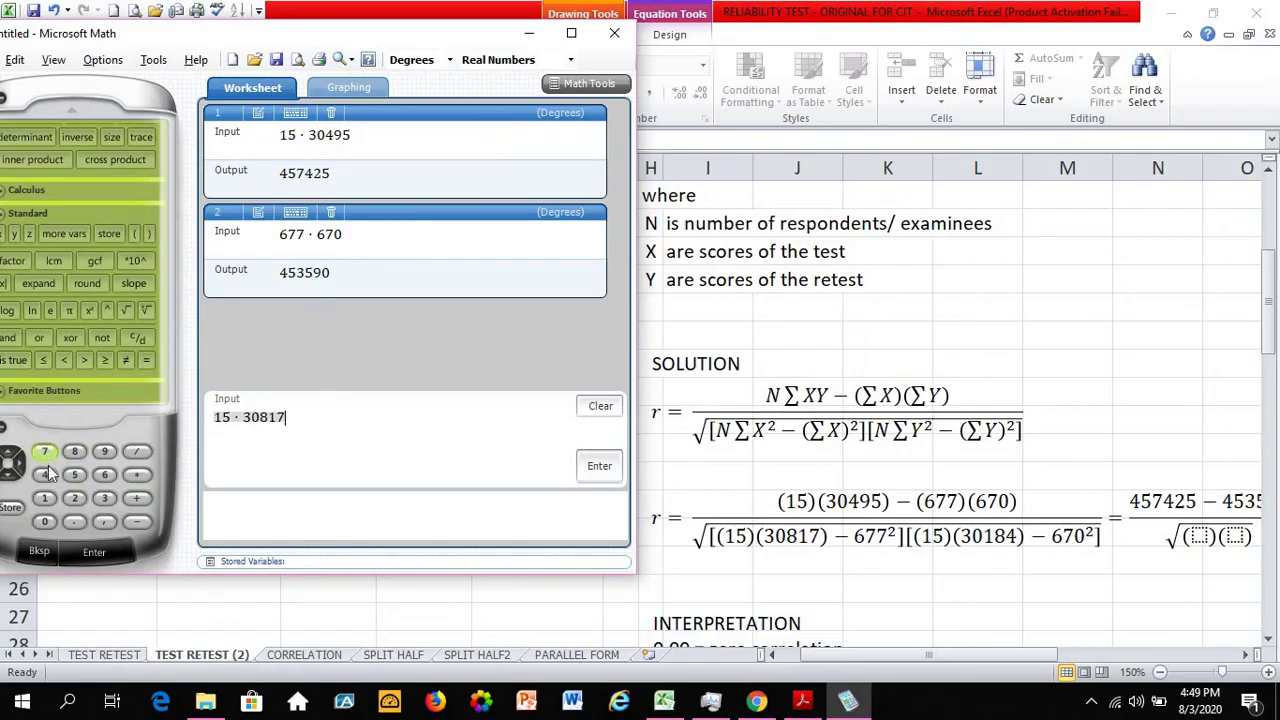
Subtract 677² and evaluate the expression to 3926
left_click(137, 521)
left_click(105, 474)
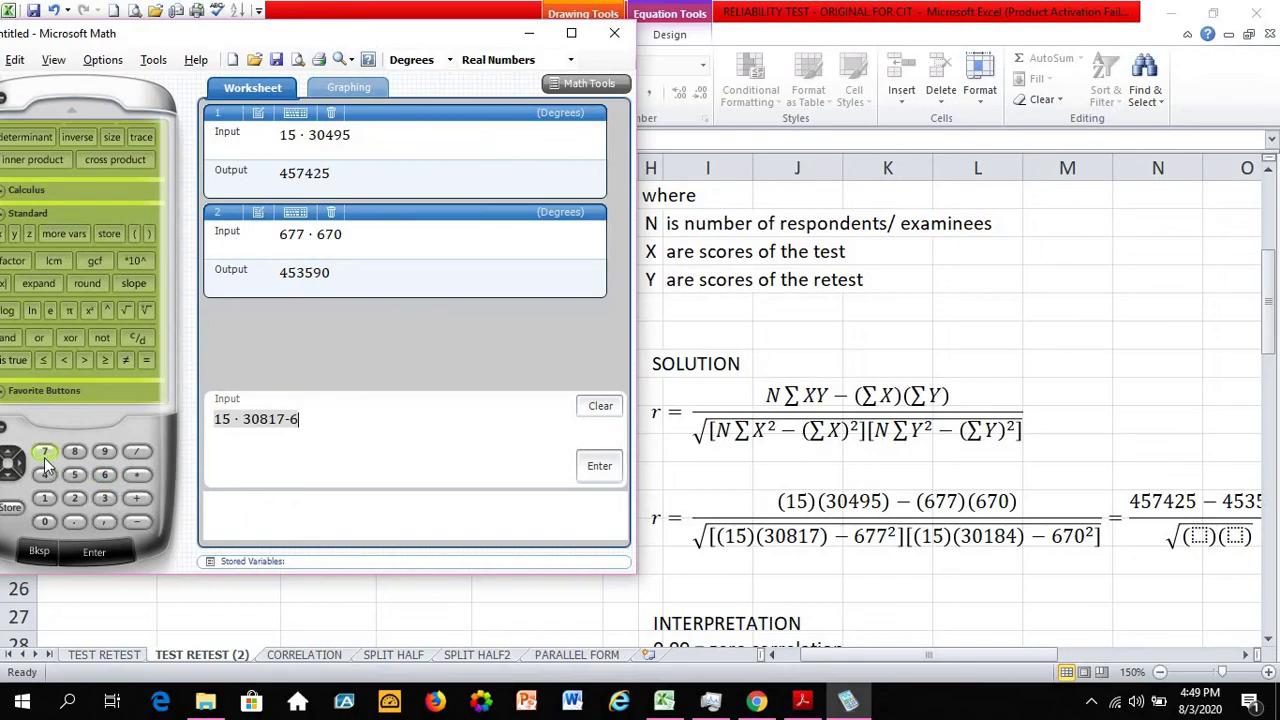
left_click(44, 451)
left_click(44, 451)
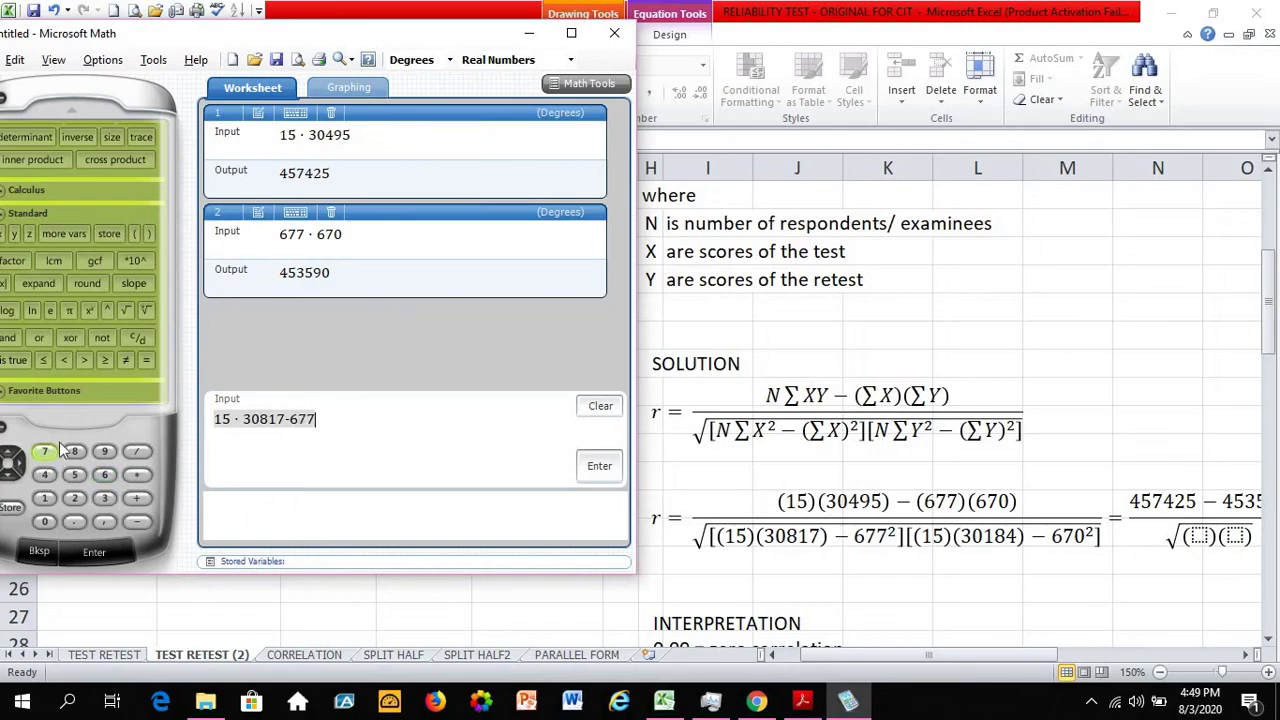
left_click(108, 309)
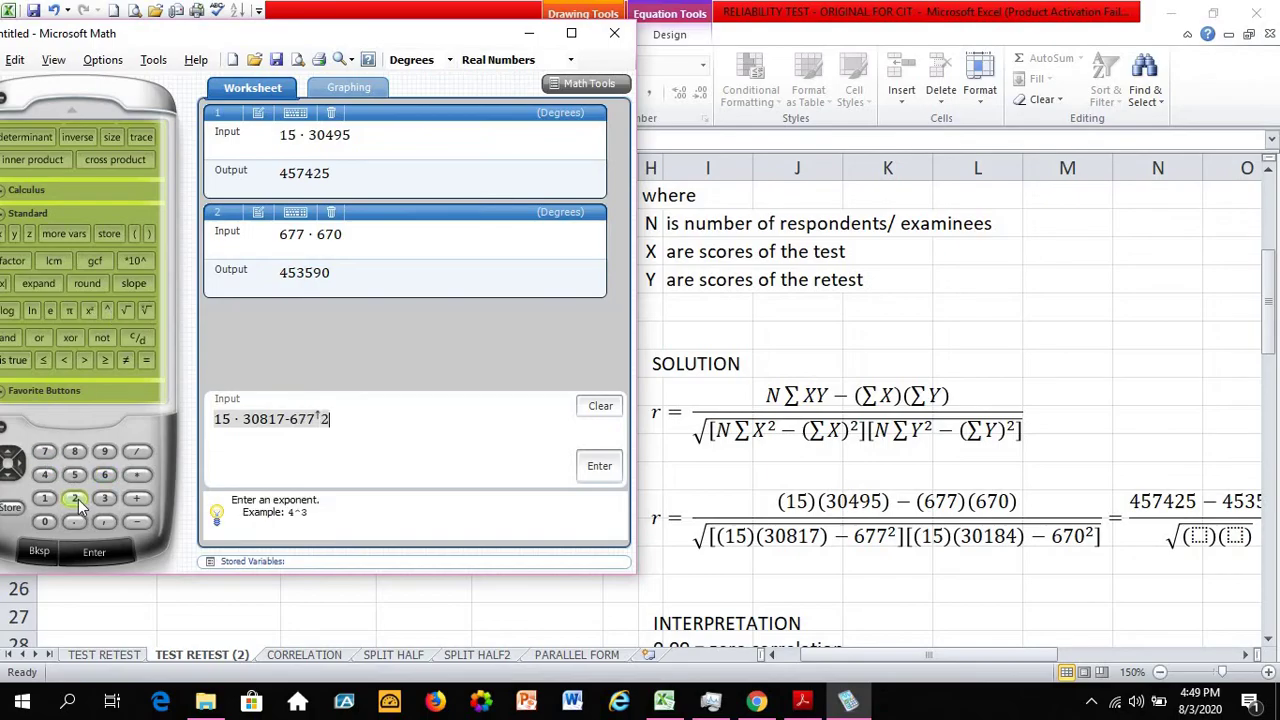
left_click(599, 468)
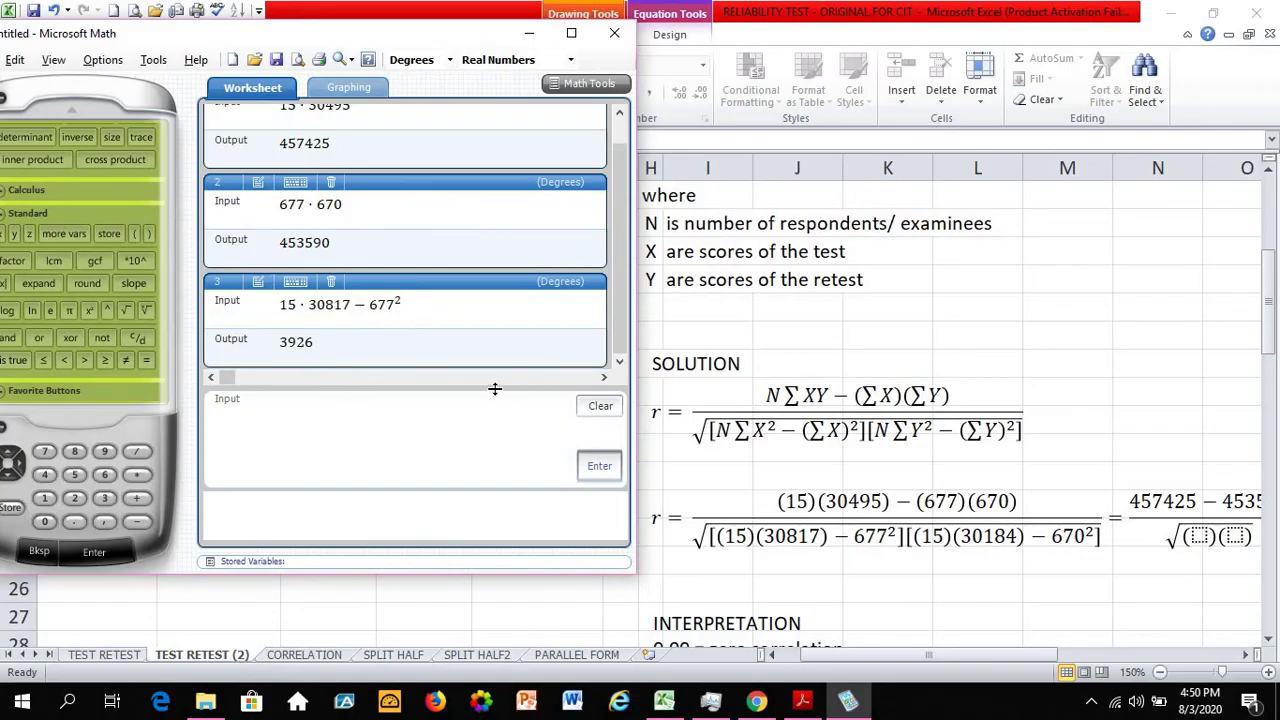
left_click(1210, 540)
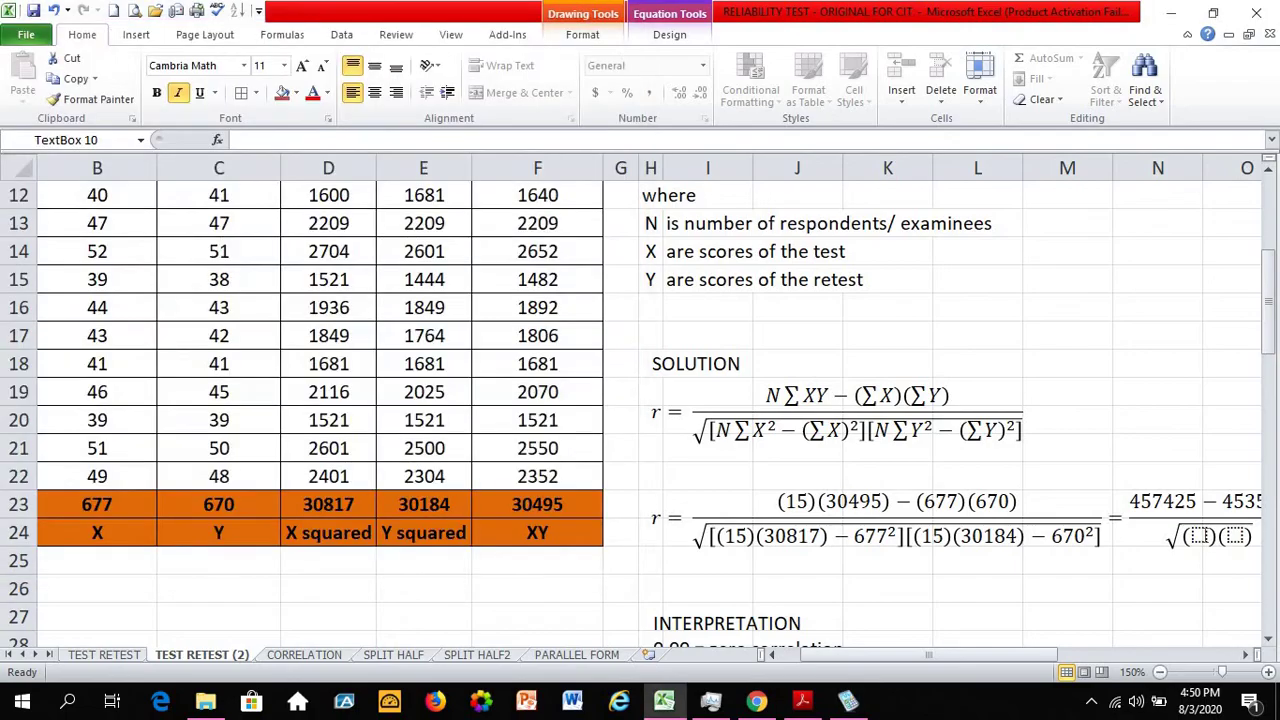
Type 3926 as the first bracket under the square root
left_click(1204, 536)
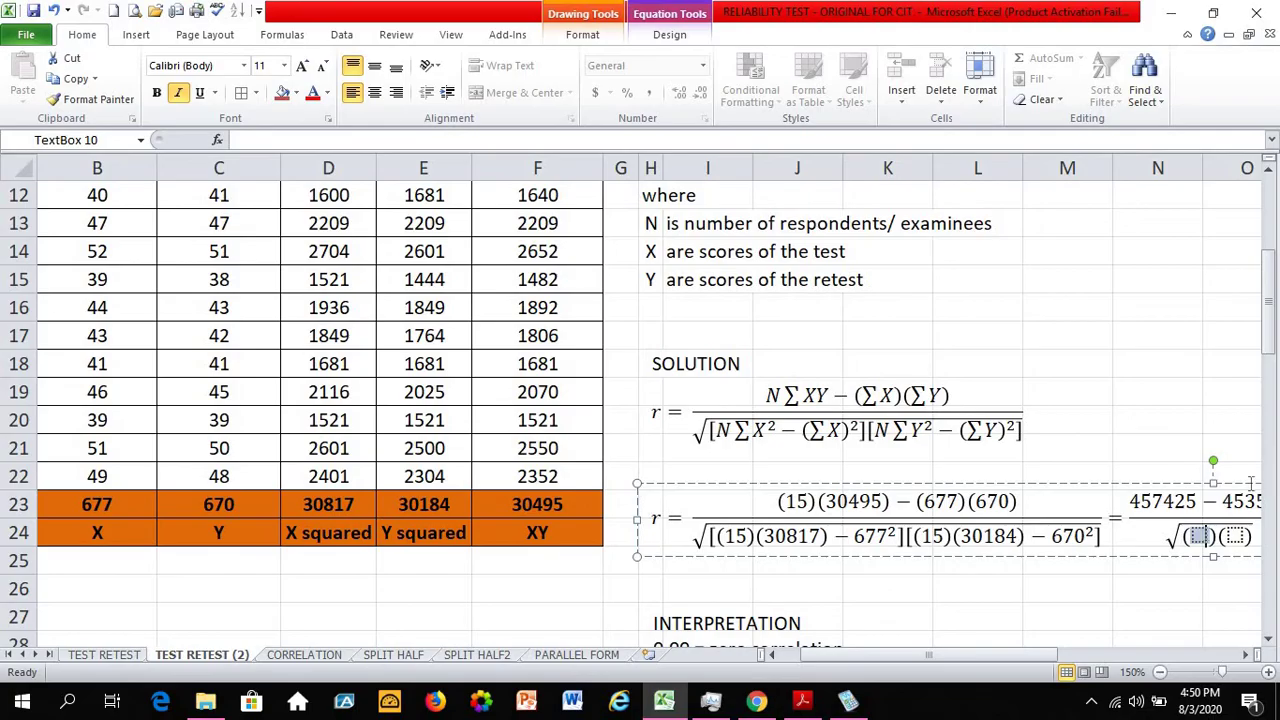
type("3")
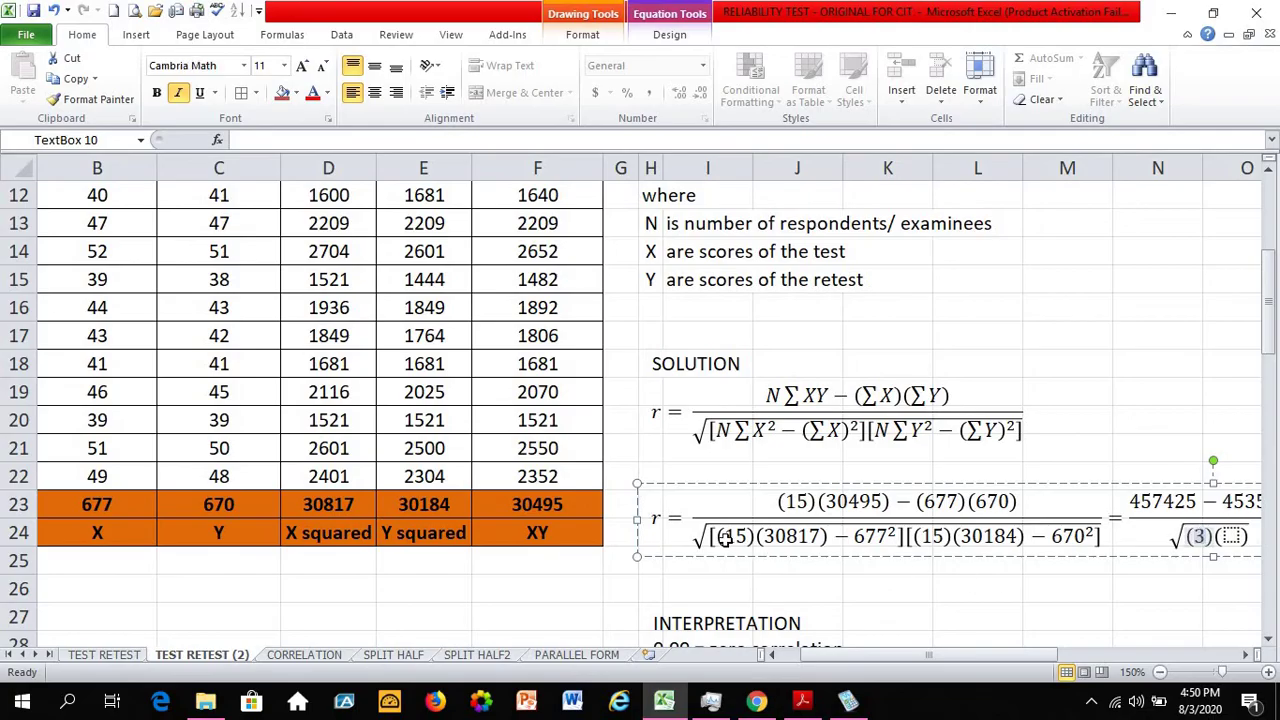
type("926")
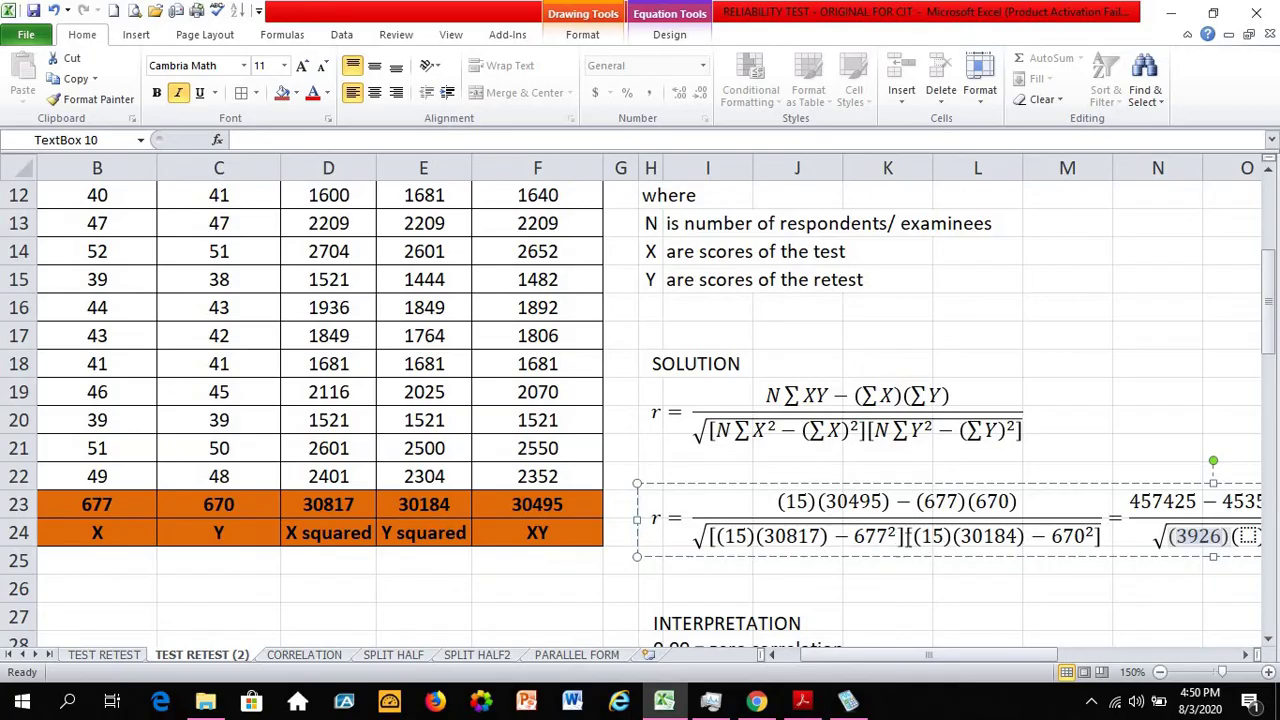
left_click(847, 700)
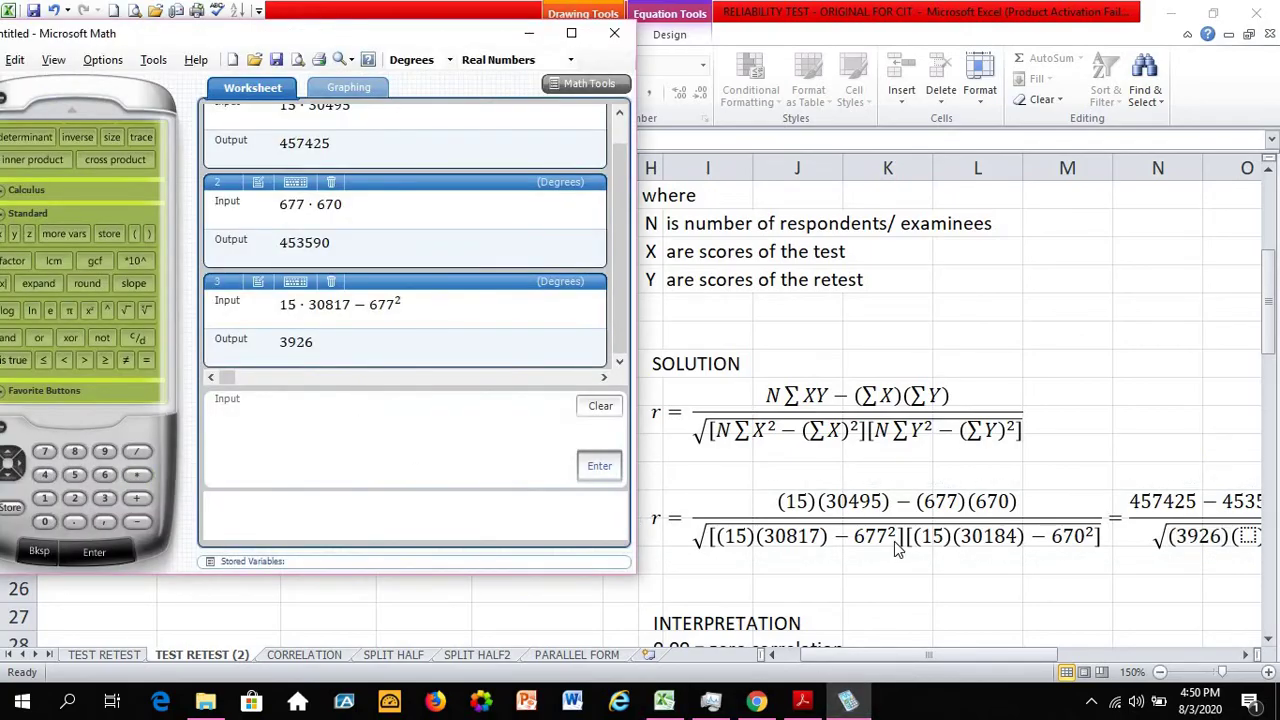
Enter 15 × 30184 on the Microsoft Math keypad
left_click(45, 498)
left_click(74, 474)
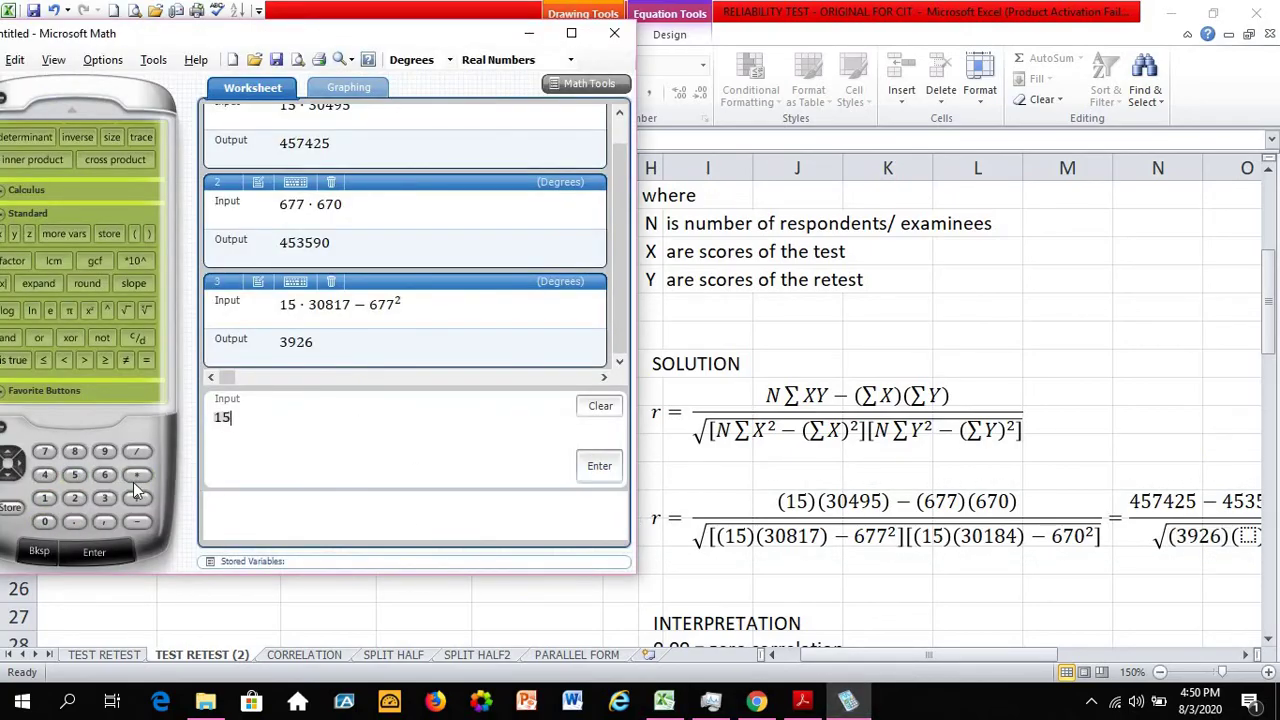
left_click(137, 474)
left_click(104, 498)
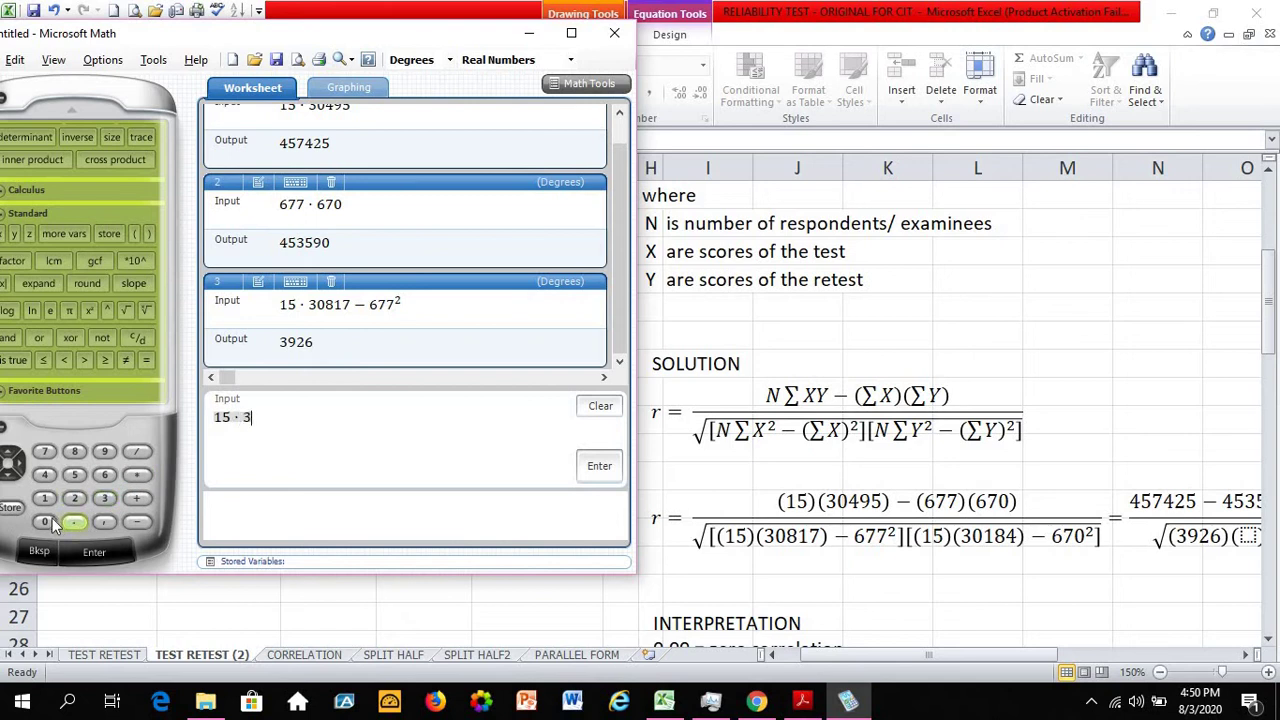
left_click(44, 521)
left_click(45, 498)
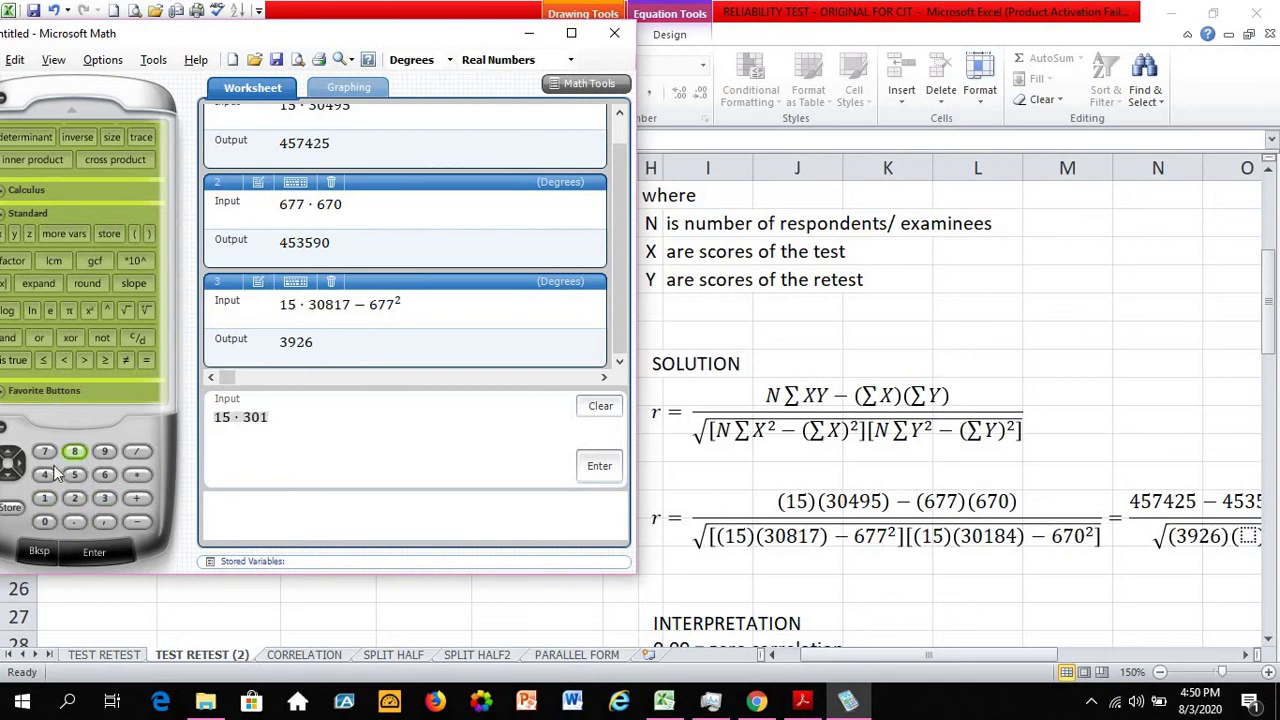
left_click(74, 451)
left_click(45, 474)
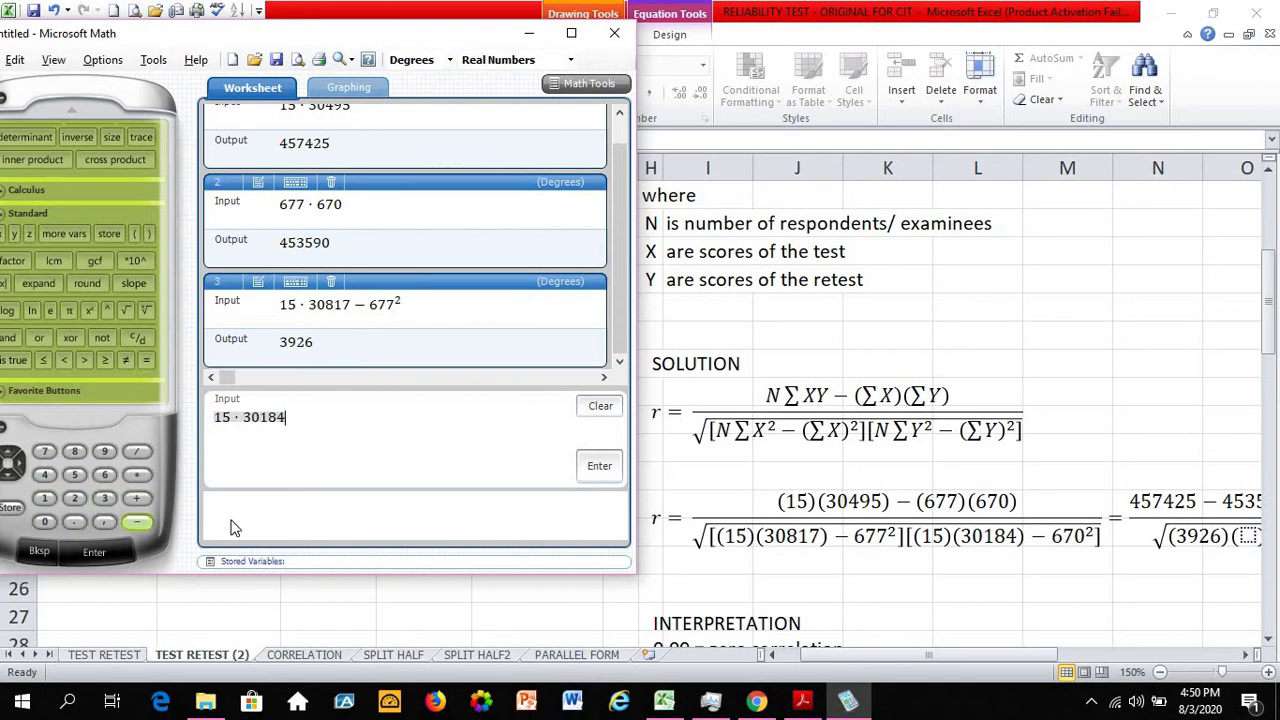
Subtract 670², evaluate to 3860, and select Excel's second denominator bracket
left_click(137, 521)
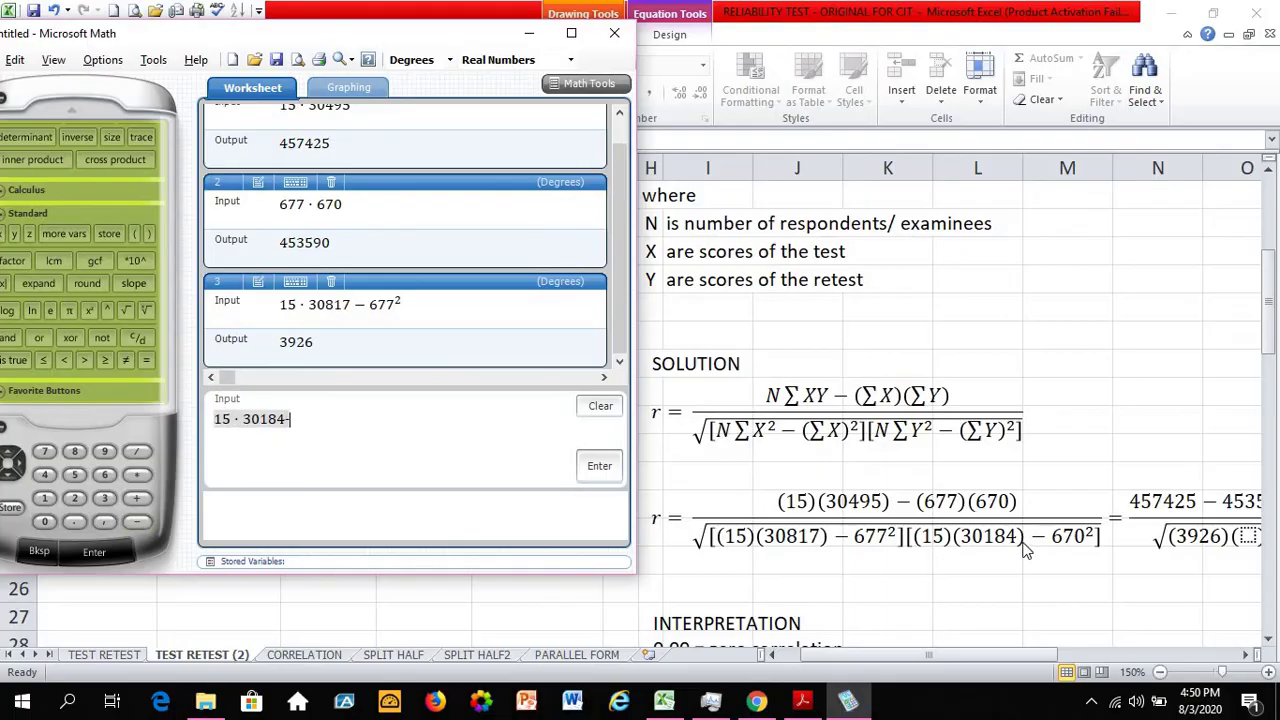
left_click(105, 474)
left_click(45, 451)
left_click(44, 521)
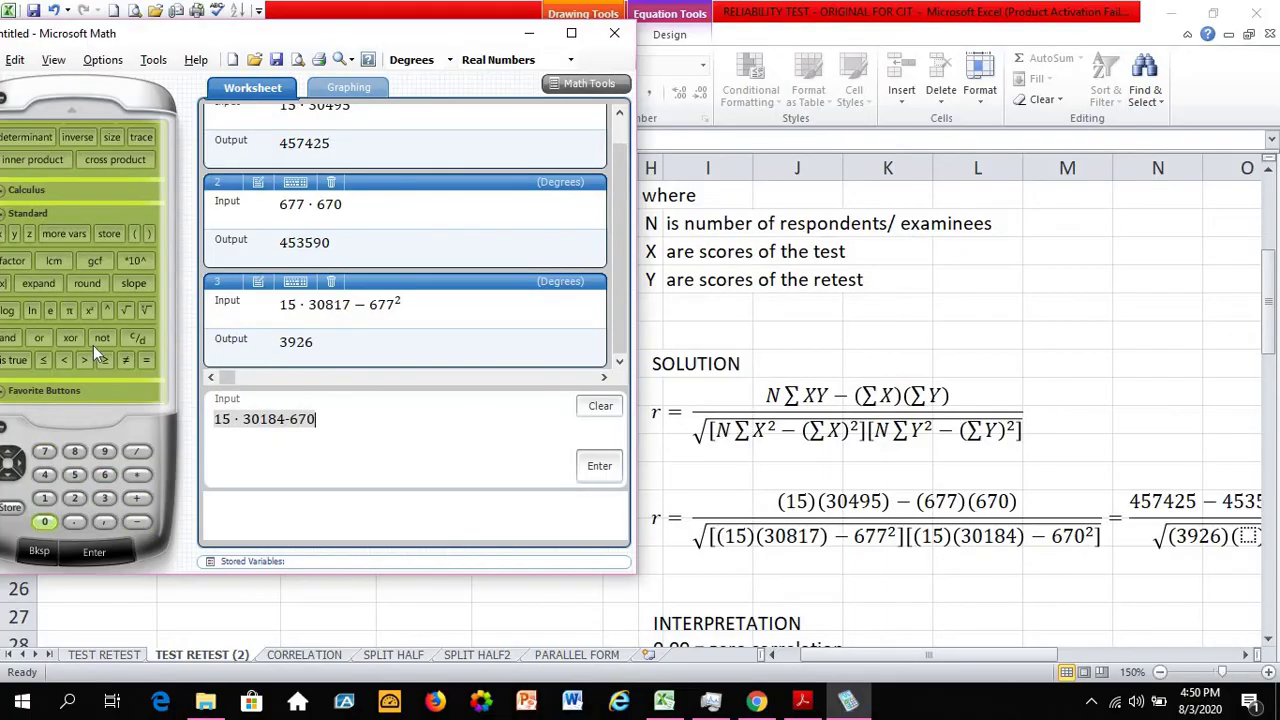
left_click(88, 310)
left_click(598, 478)
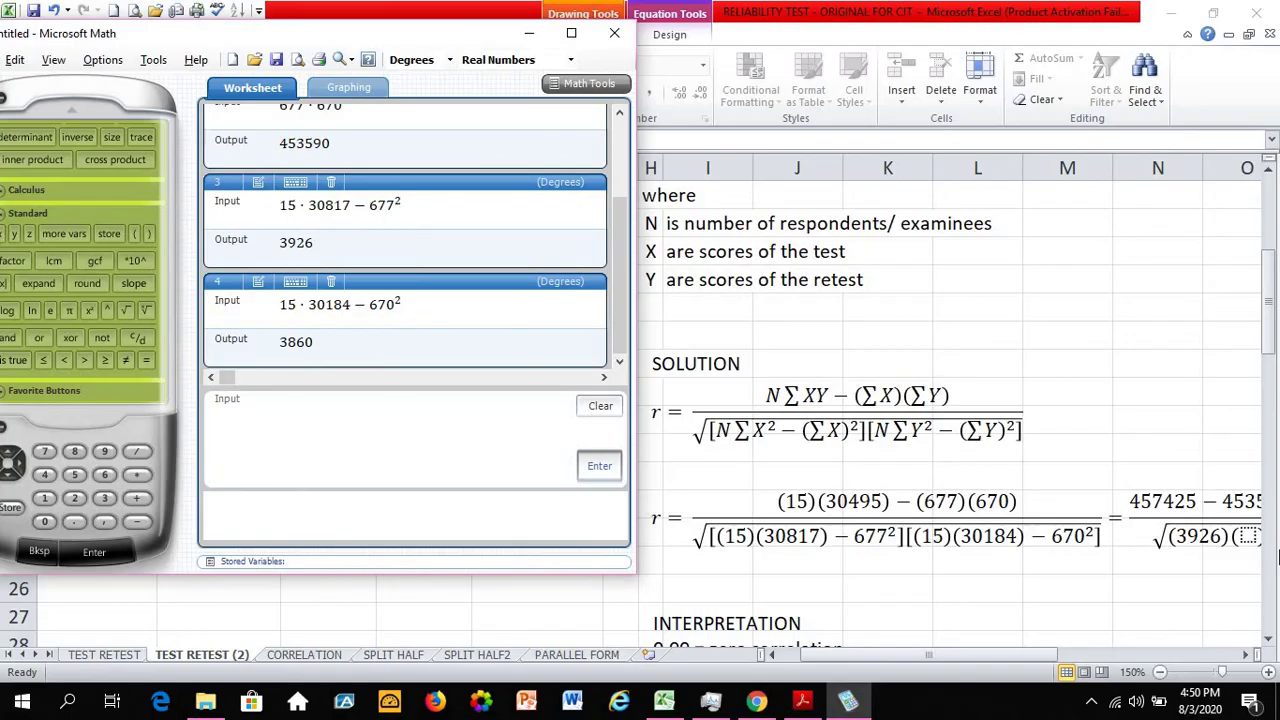
left_click(1250, 537)
left_click(1226, 537)
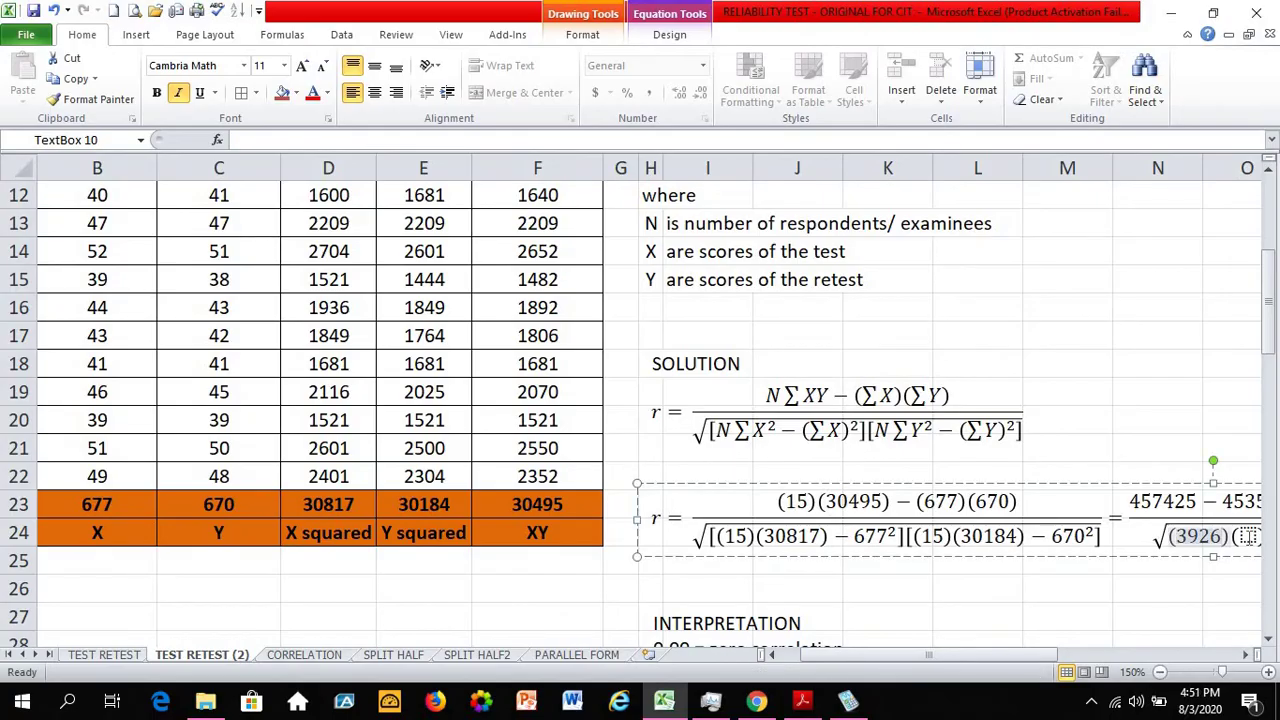
Type 3860 as the second denominator factor and move Microsoft Math aside to check the equation
type("3860")
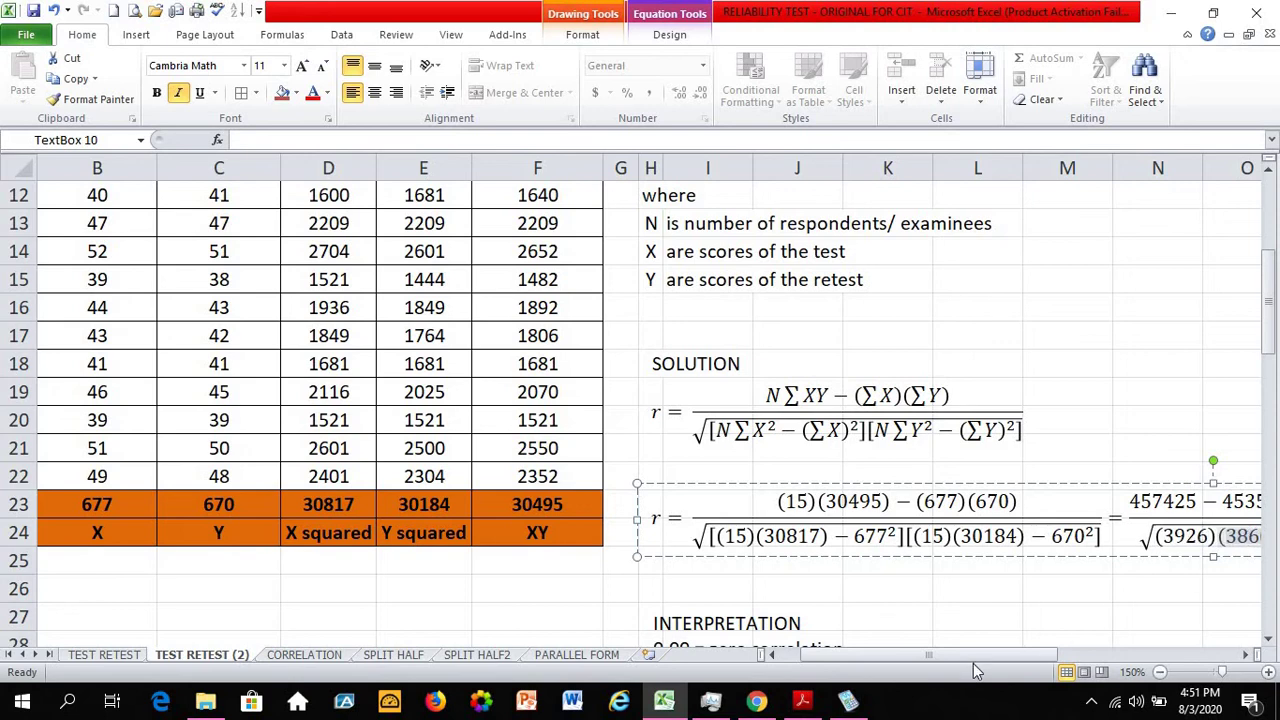
left_click_drag(958, 653, 1004, 655)
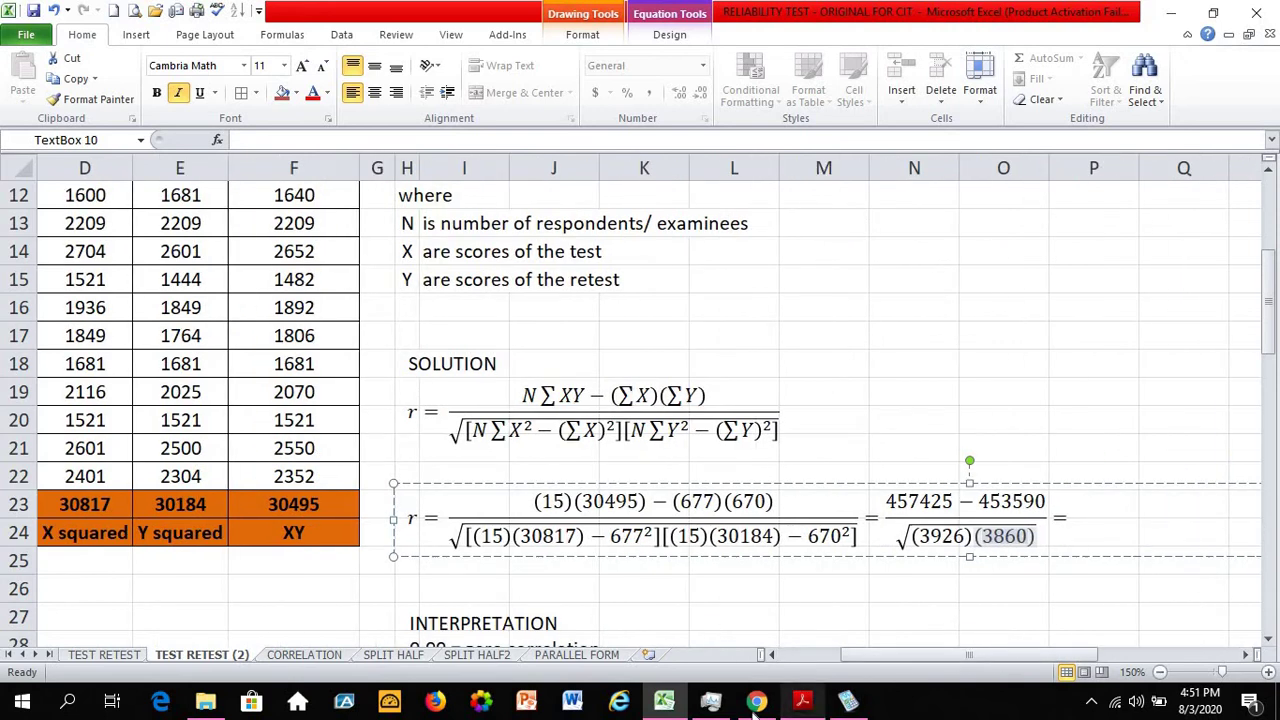
left_click(848, 700)
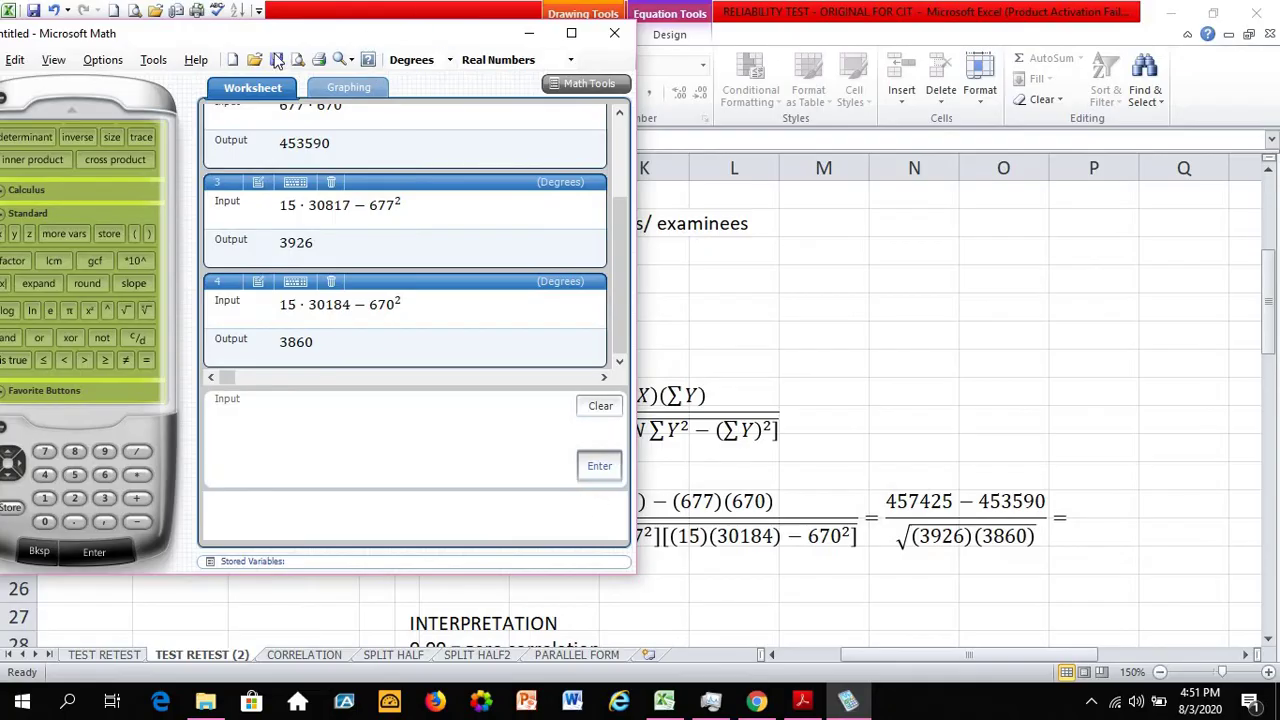
left_click_drag(365, 34, 150, 118)
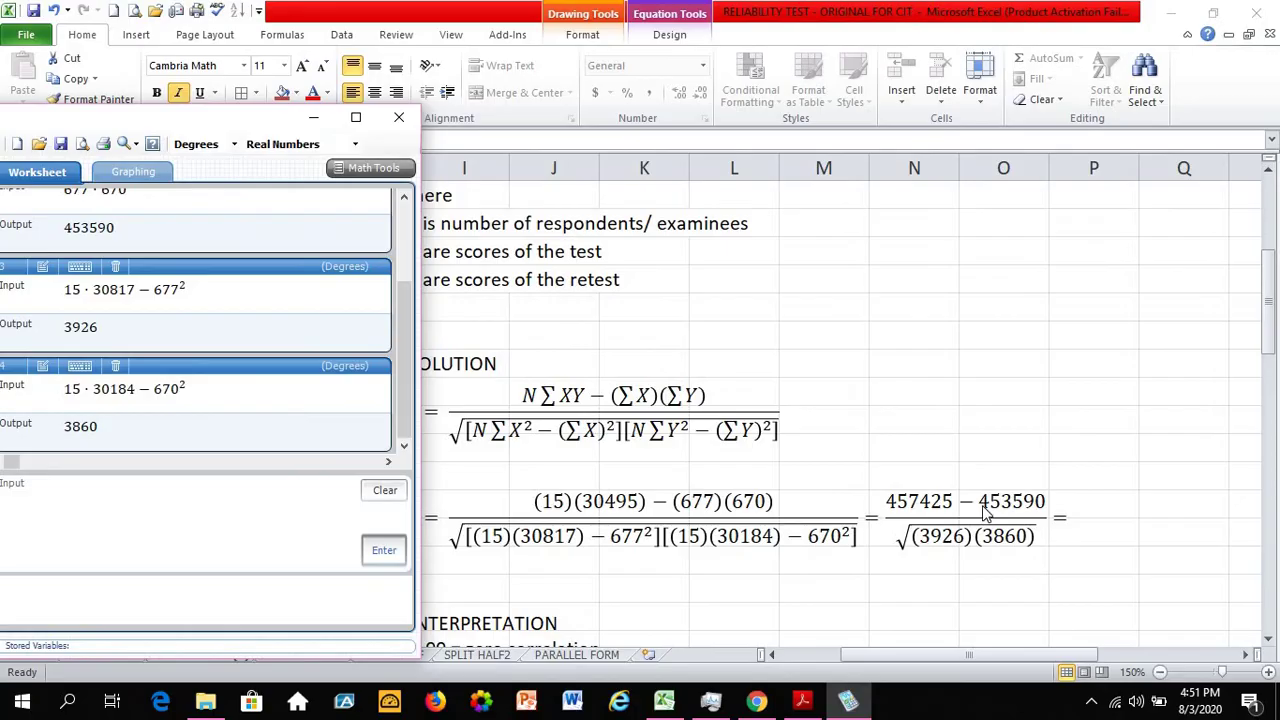
Exit equation editing and bring Microsoft Math back to the centre of the screen
left_click(1062, 518)
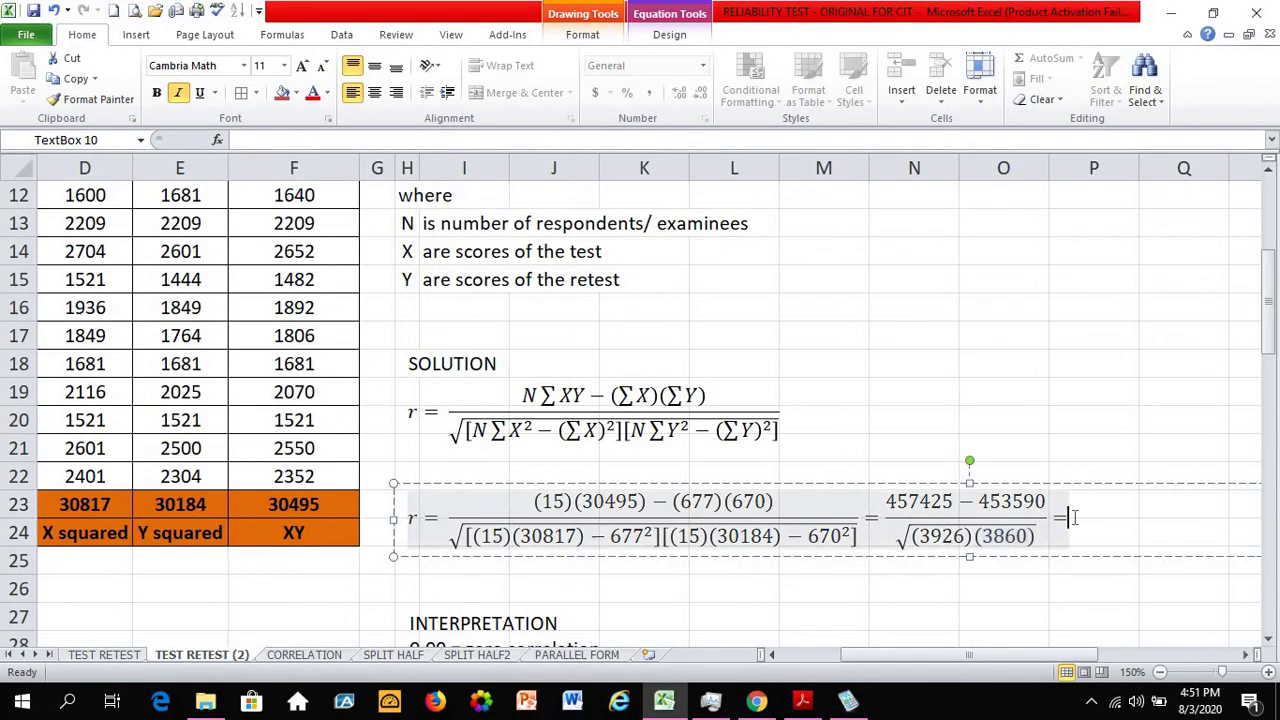
key("Escape")
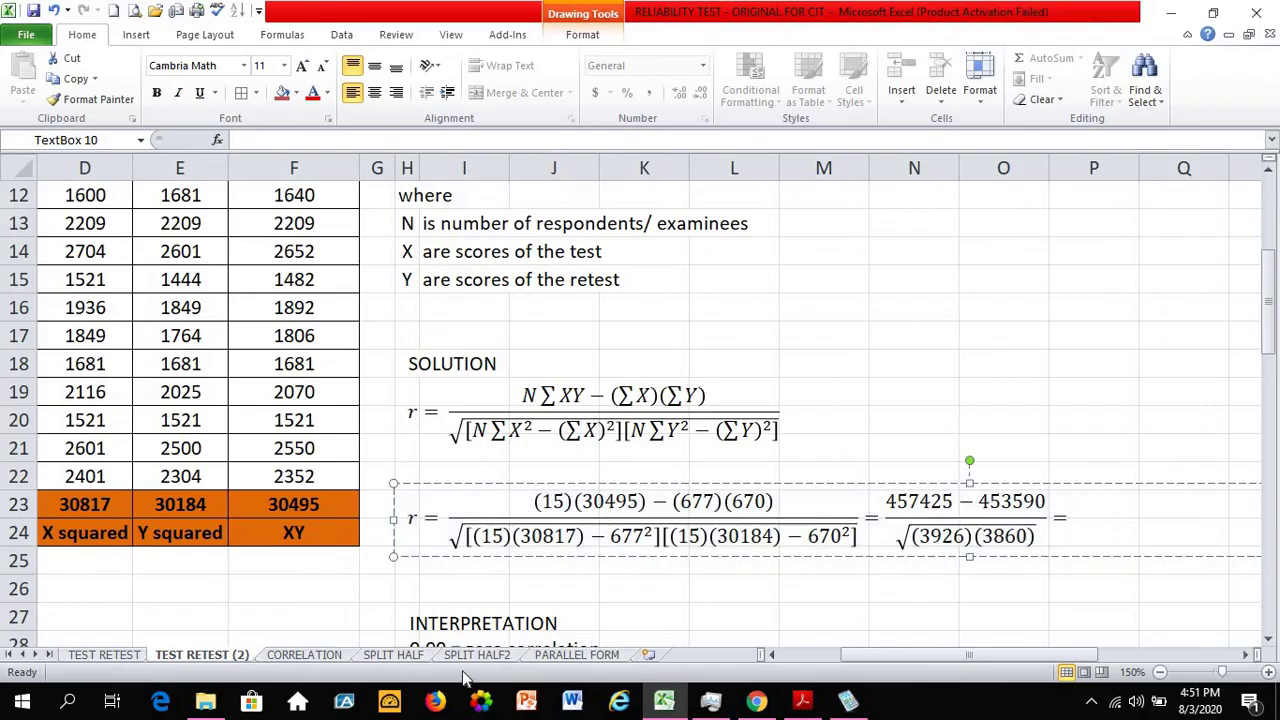
left_click(848, 700)
left_click_drag(232, 120, 578, 103)
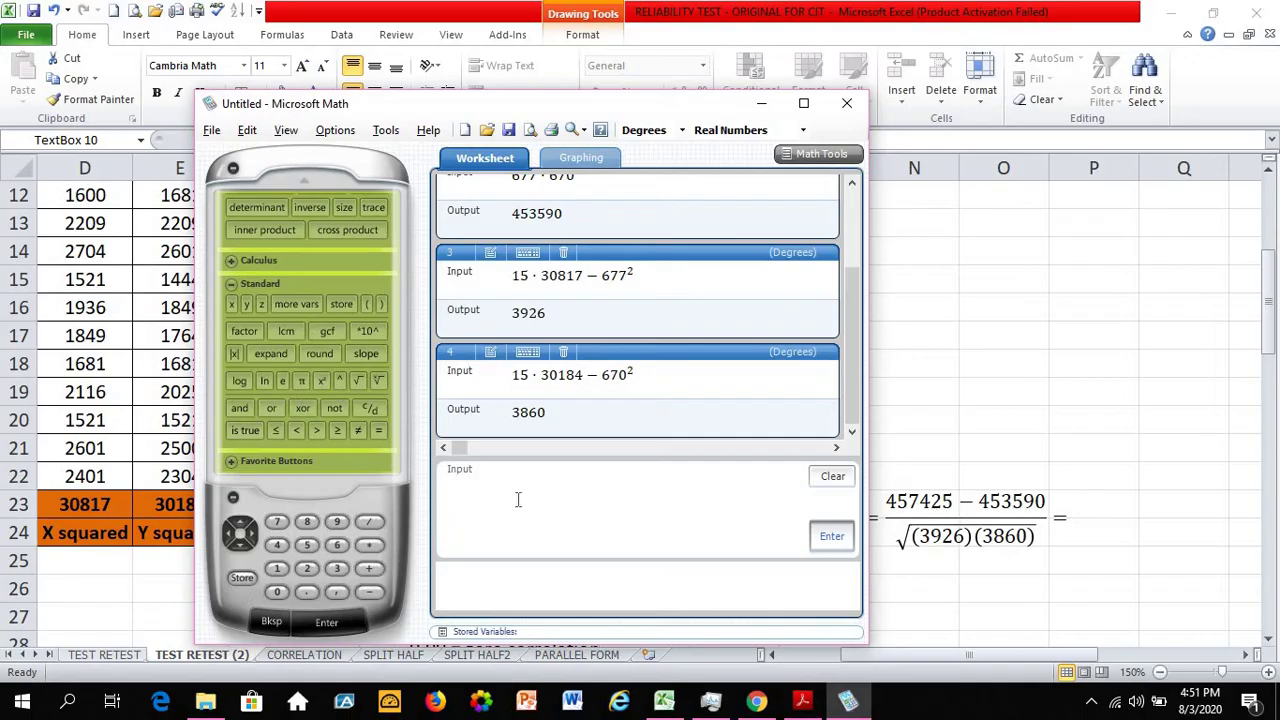
Compute 457425 − 443590 on the Math keypad, giving 13835
left_click(277, 545)
left_click(314, 545)
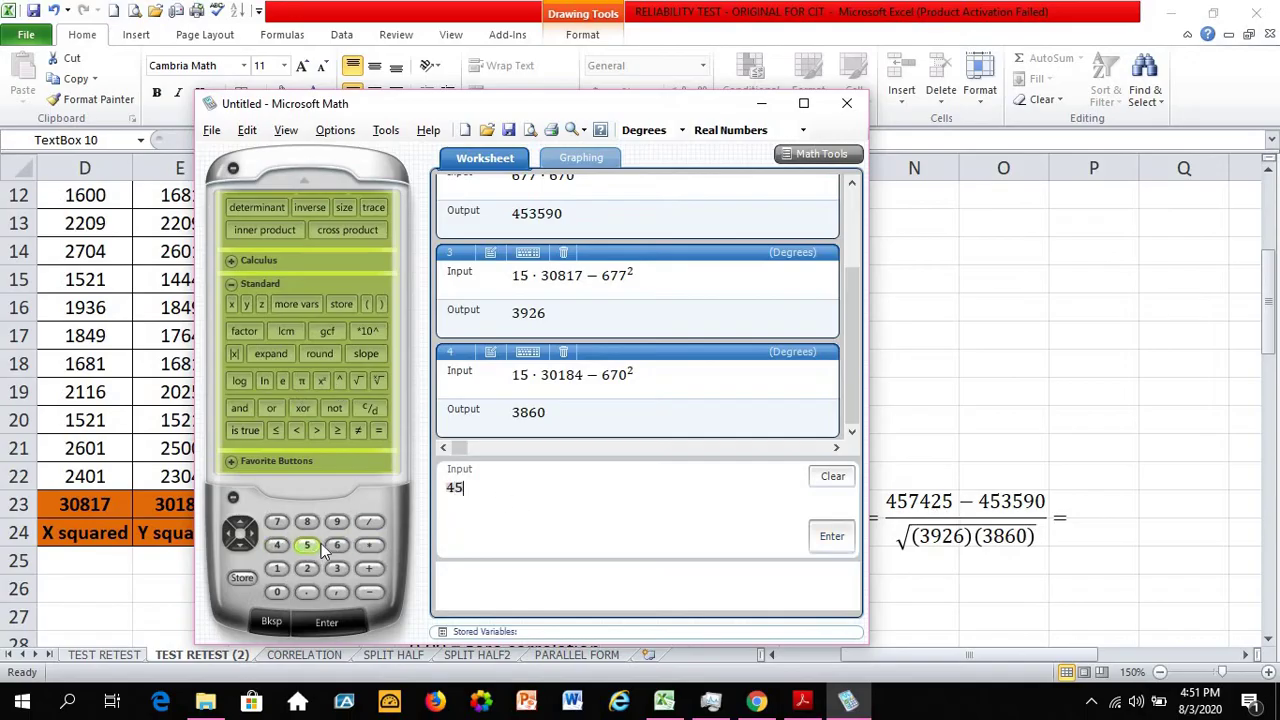
left_click(274, 522)
left_click(306, 568)
left_click(307, 545)
left_click(369, 592)
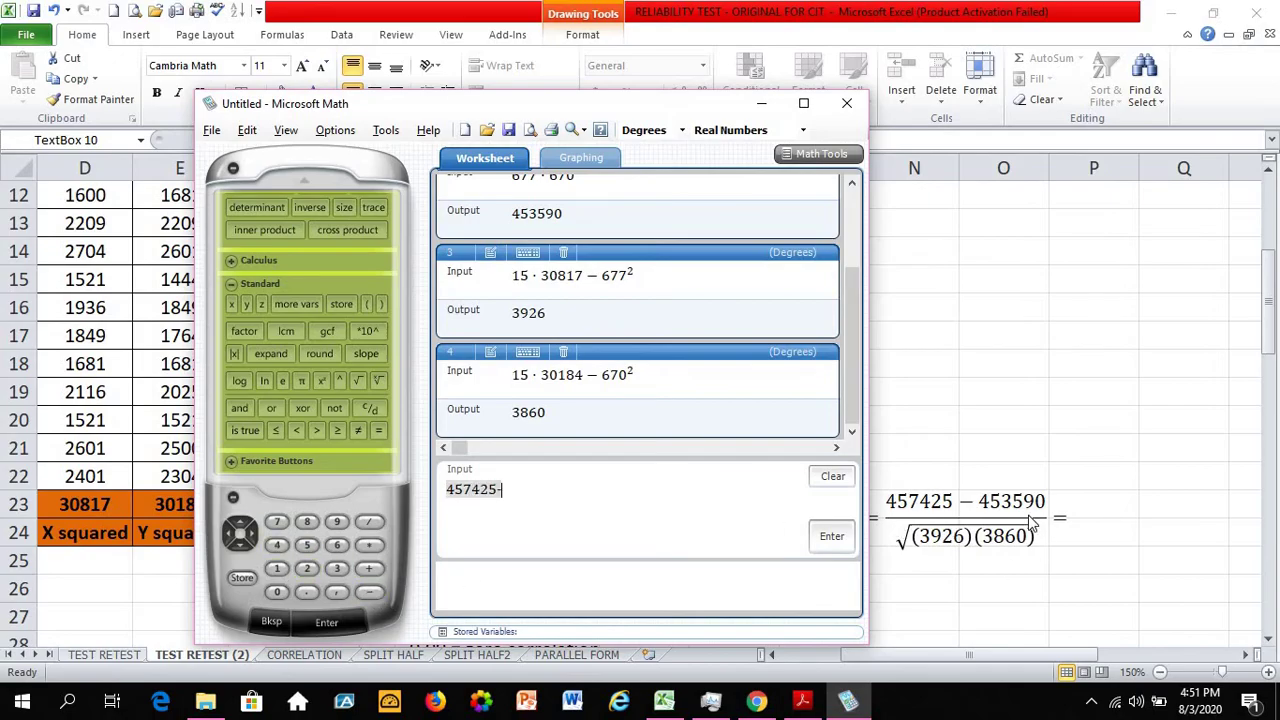
left_click(290, 549)
left_click(330, 569)
left_click(305, 549)
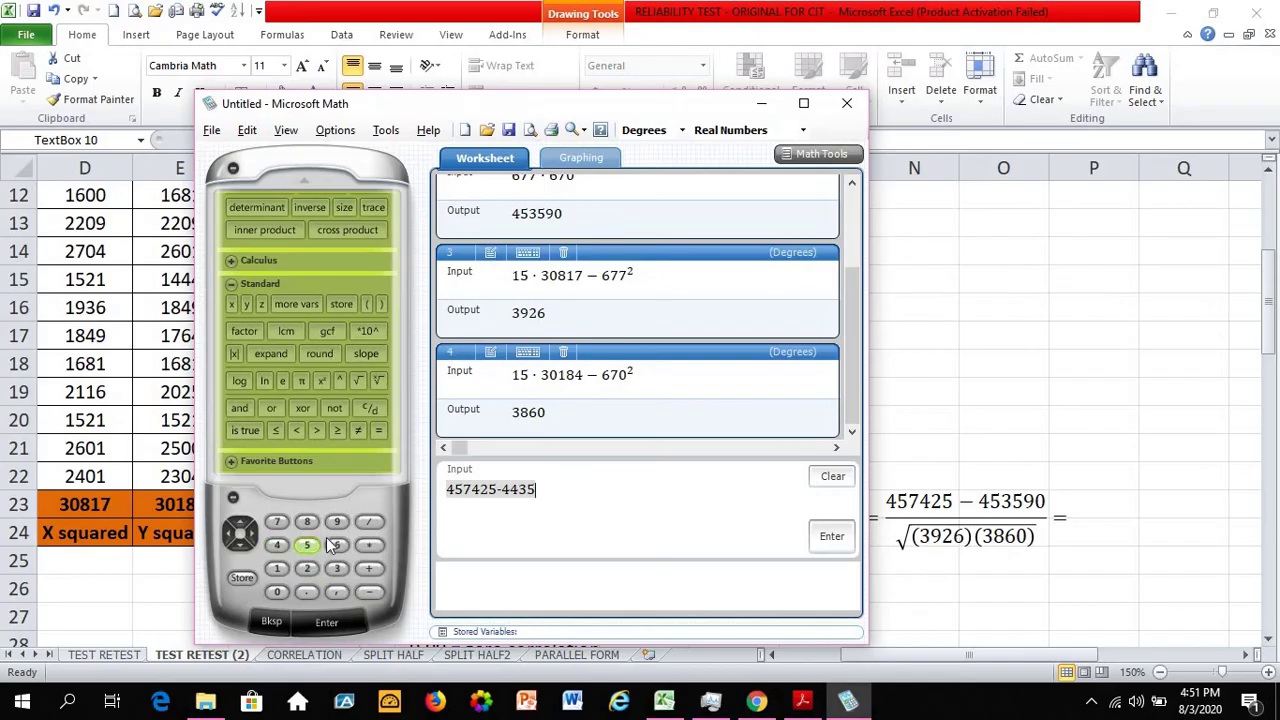
left_click(336, 522)
left_click(277, 591)
left_click(832, 538)
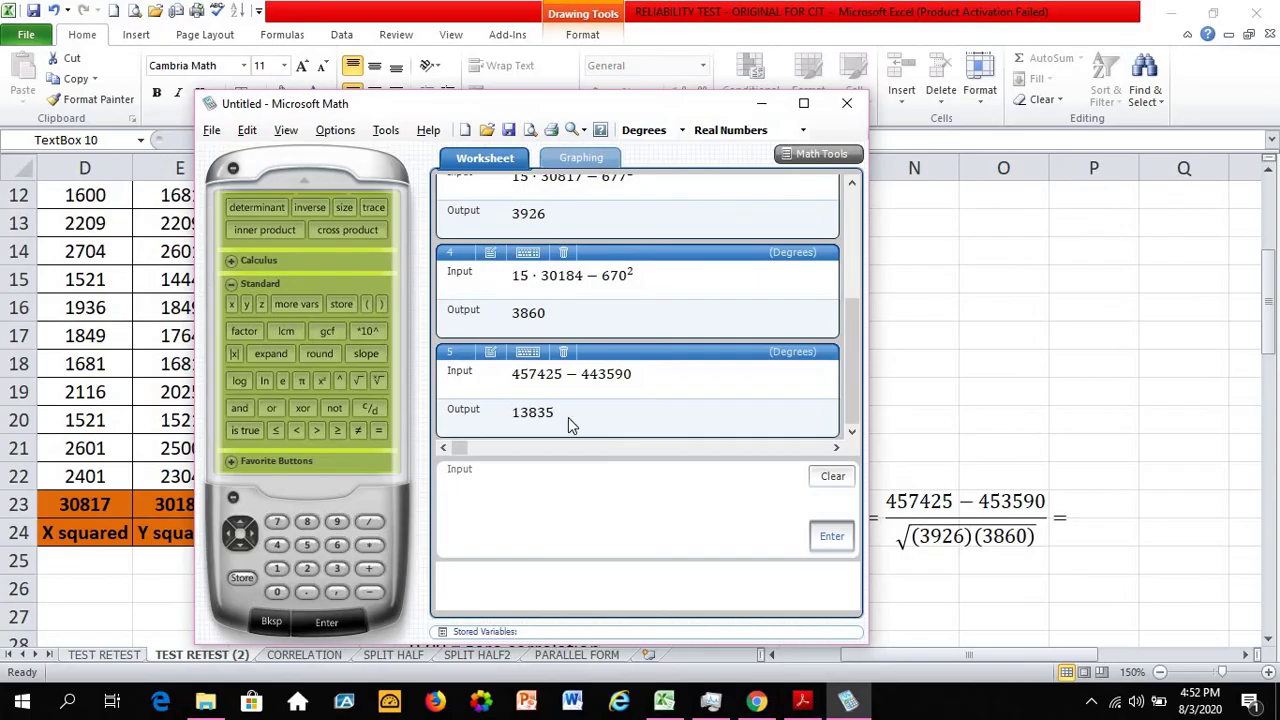
Start the expression 13835 divided by a square root on the Math keypad
left_click(277, 568)
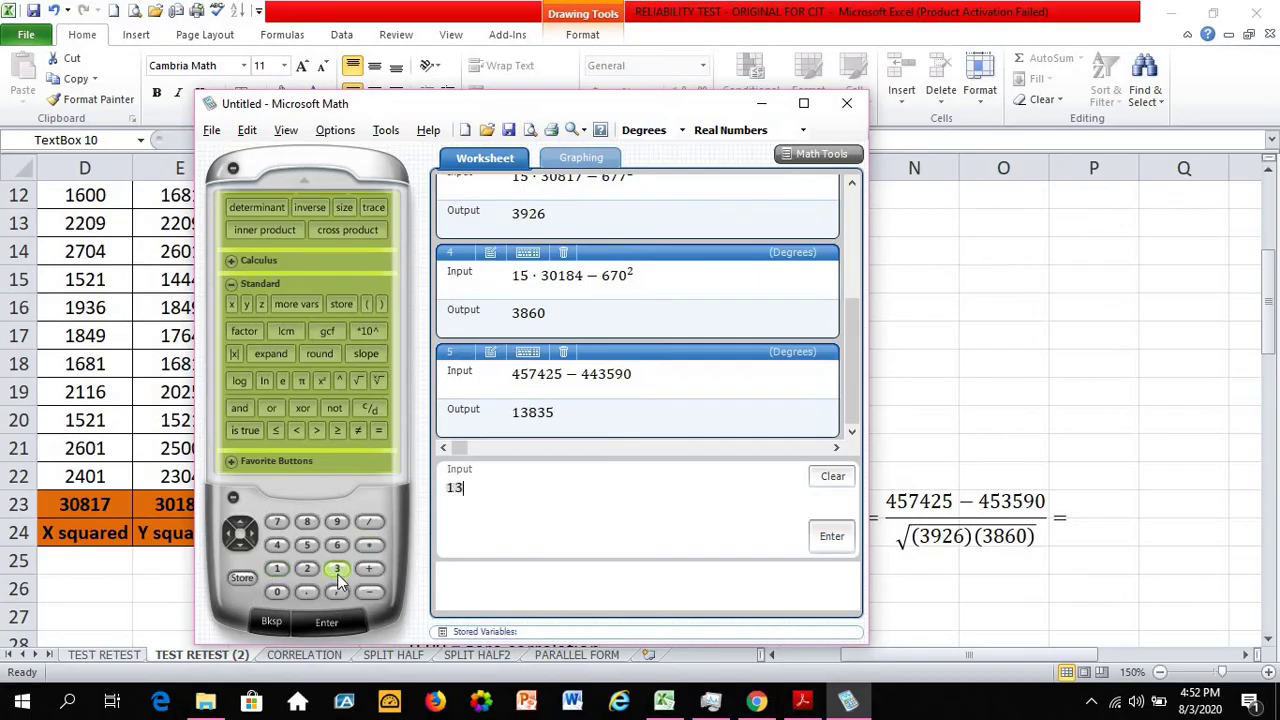
left_click(306, 521)
left_click(336, 568)
left_click(307, 544)
left_click(369, 521)
left_click(357, 382)
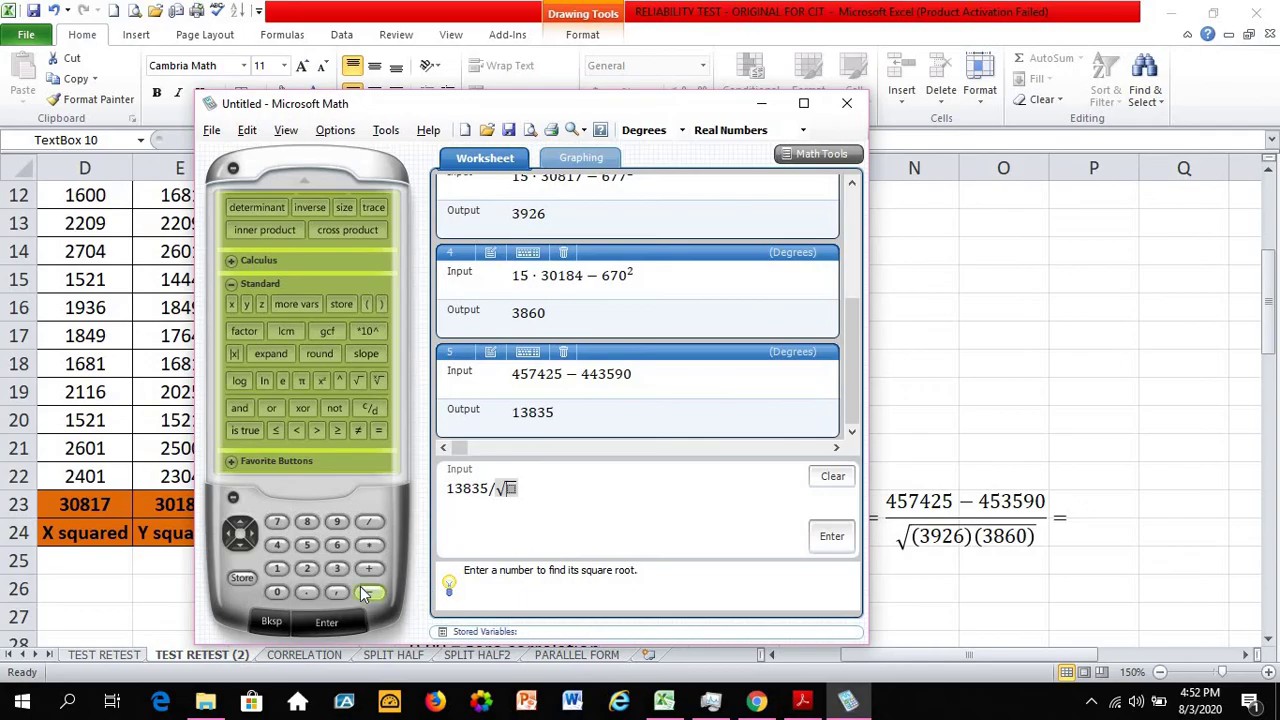
Fill the root with 3926 × 3860 and evaluate, giving 3.5539422260802
left_click(337, 570)
left_click(337, 522)
left_click(310, 568)
left_click(337, 545)
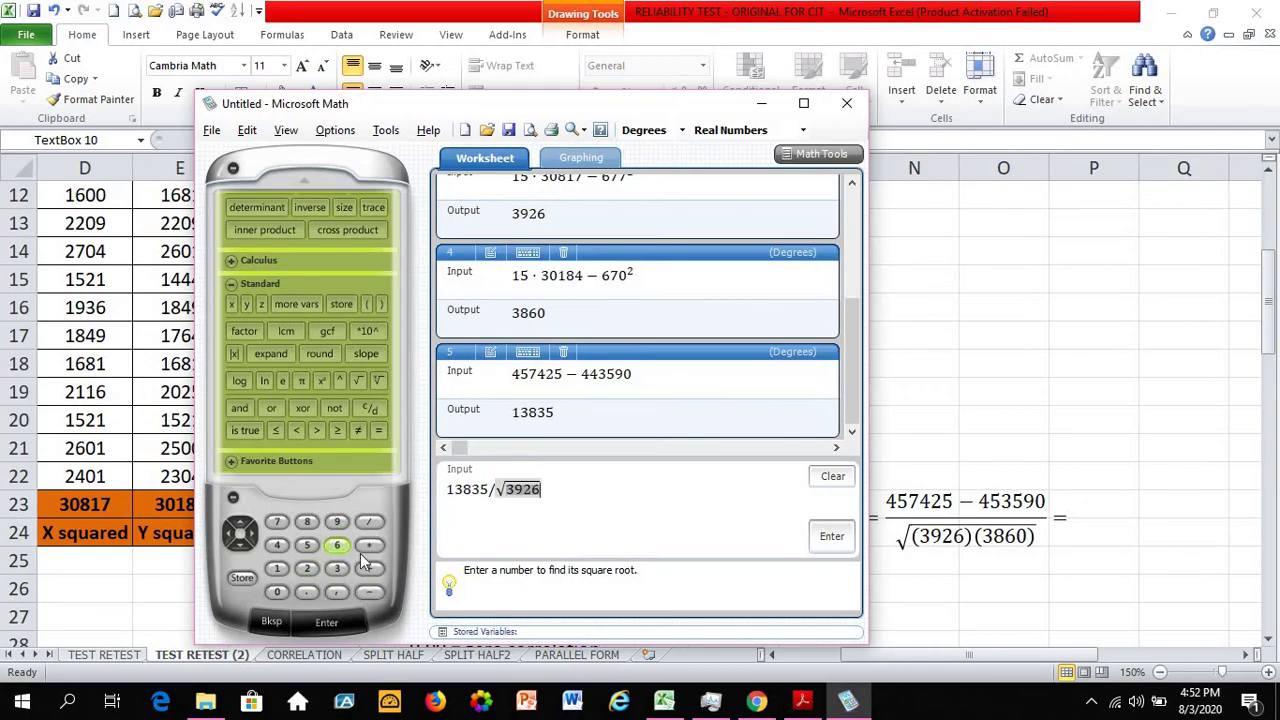
left_click(370, 549)
left_click(337, 569)
left_click(304, 525)
left_click(337, 544)
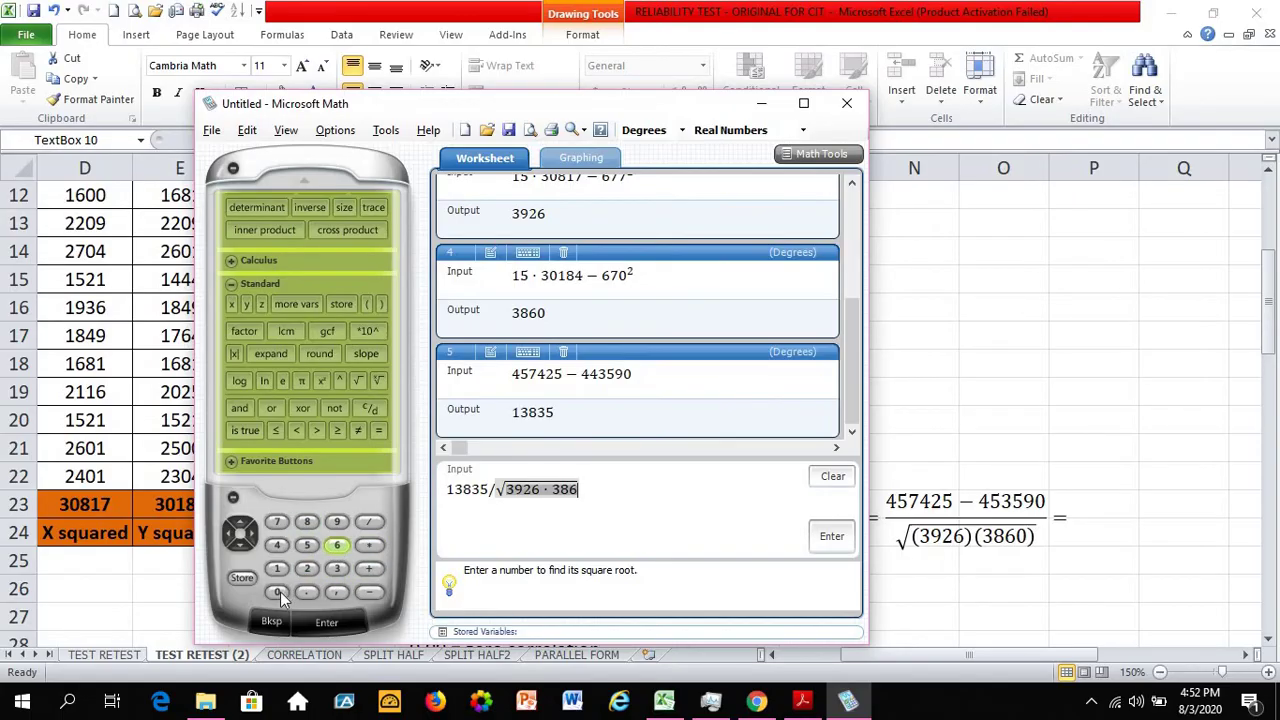
type("0")
left_click(830, 537)
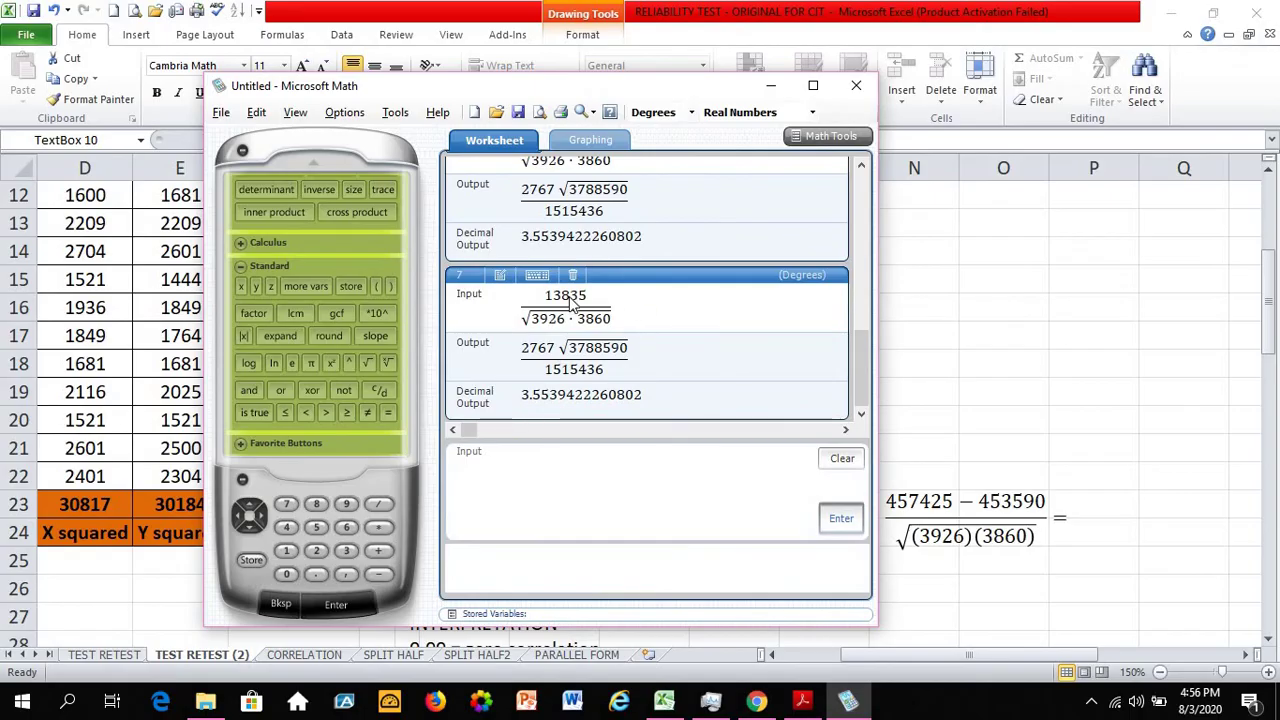
Correct the numerator to 3835, evaluate to 0.9851368584762, and return to Excel's equation
left_click(571, 305)
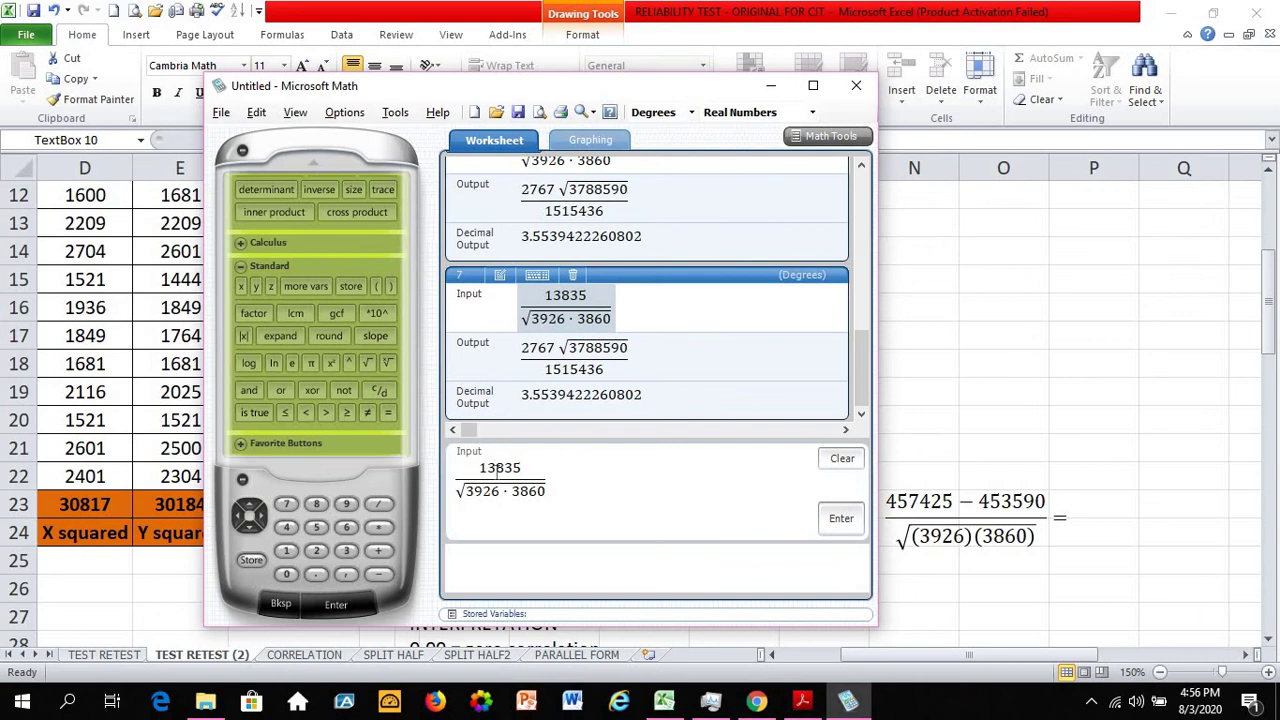
left_click(496, 470)
key("BackSpace")
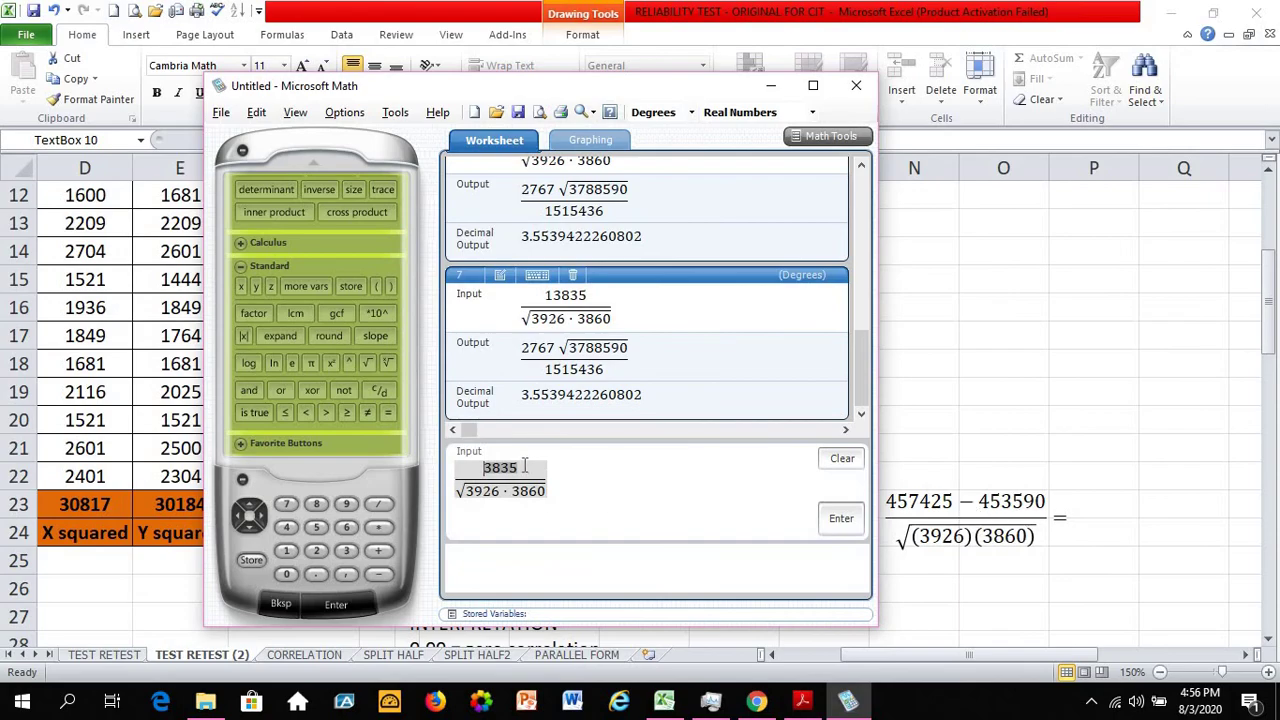
left_click(840, 524)
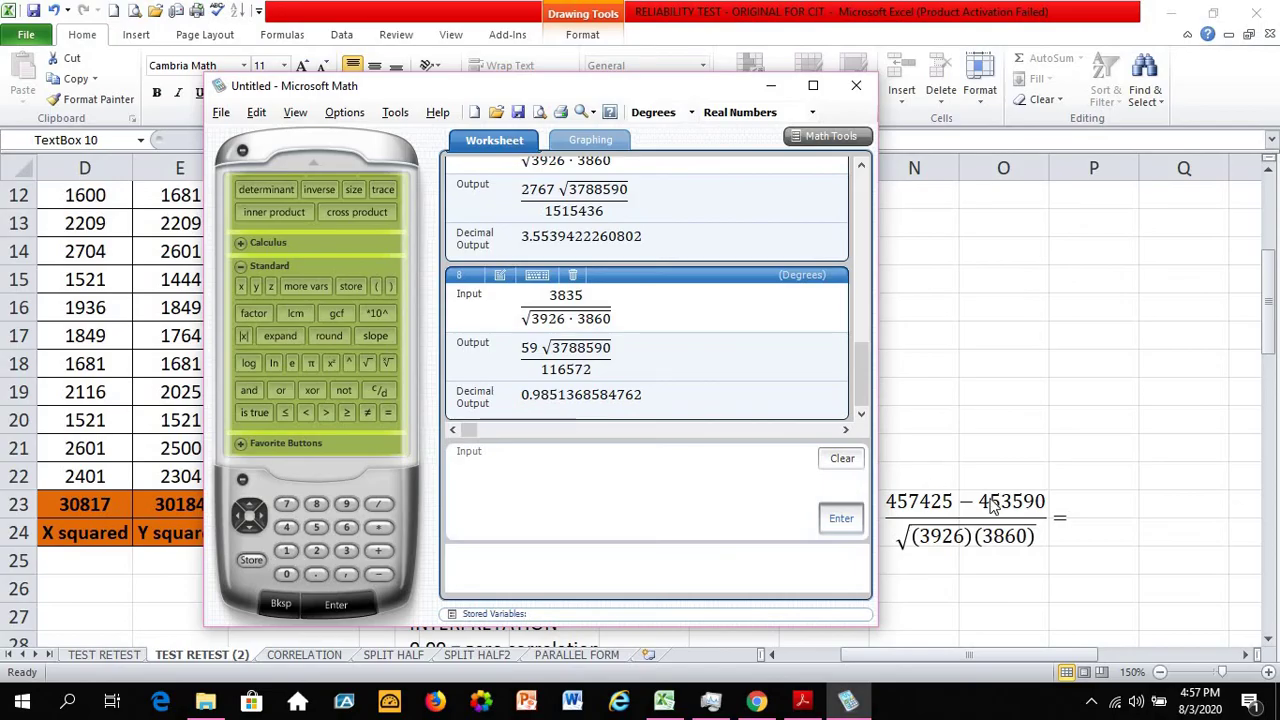
left_click(1068, 515)
left_click(1068, 515)
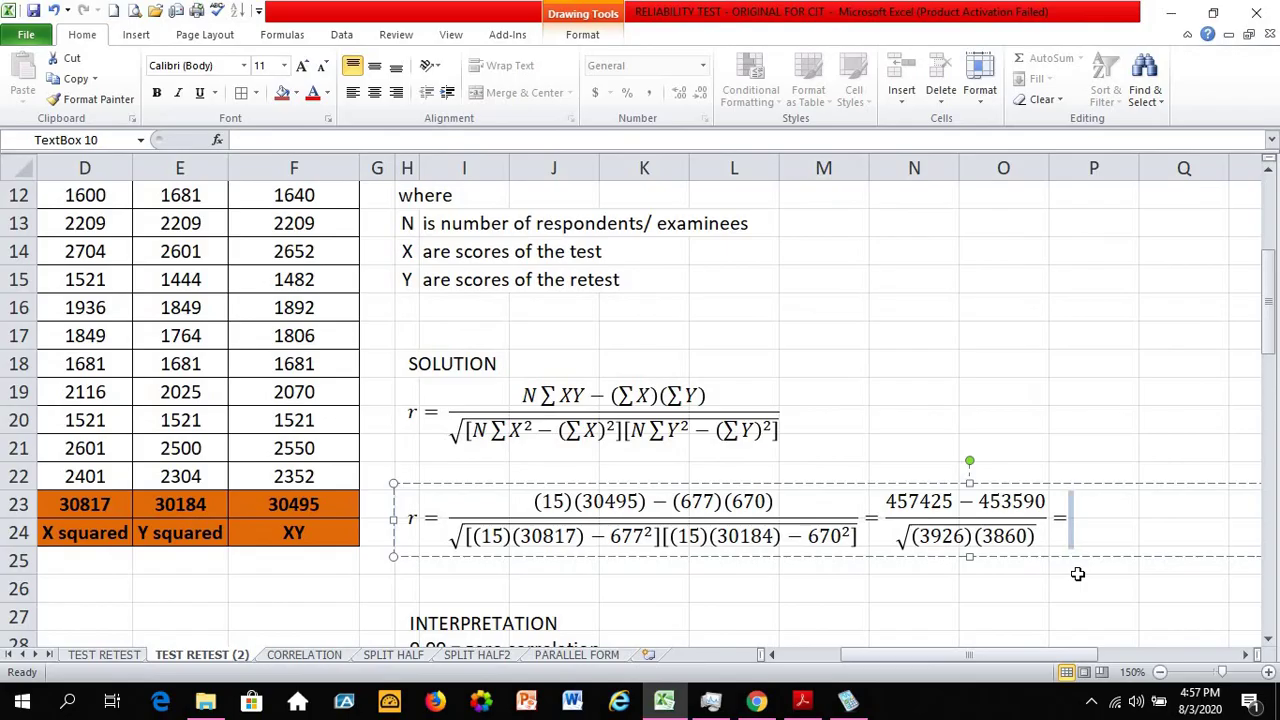
Finish the Pearson r equation with the result = 0.99
type("0")
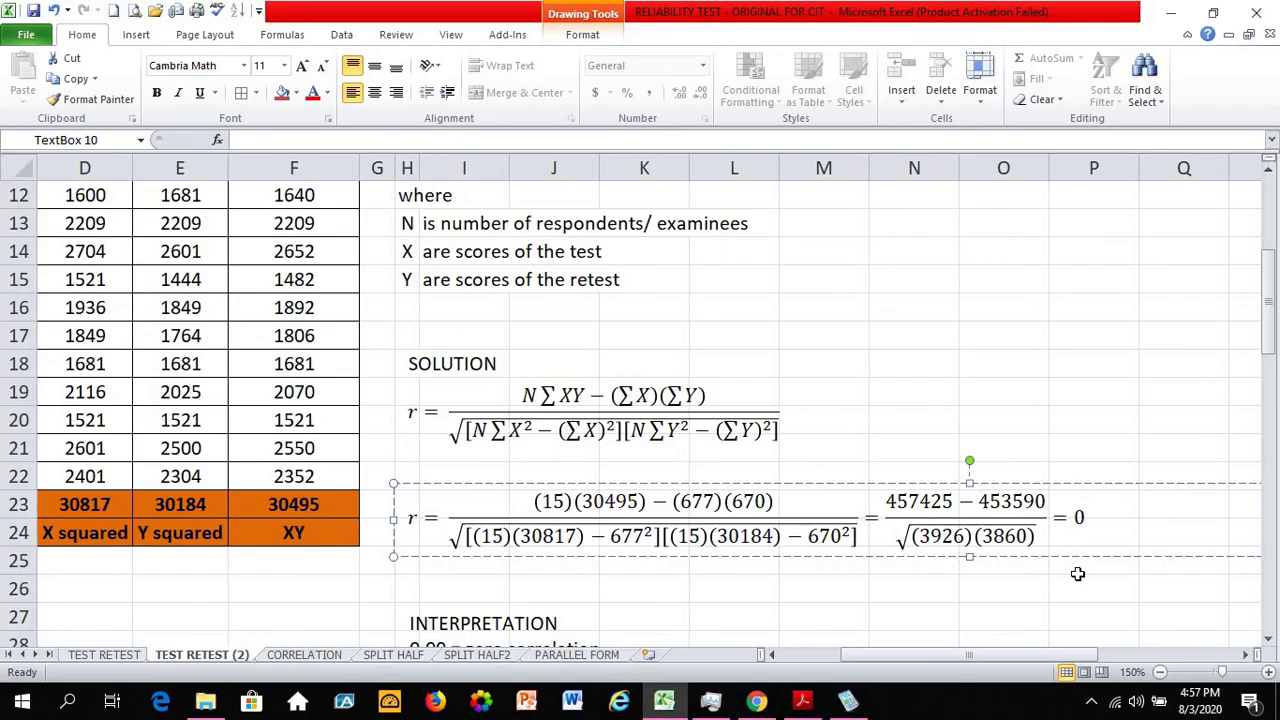
type(".9")
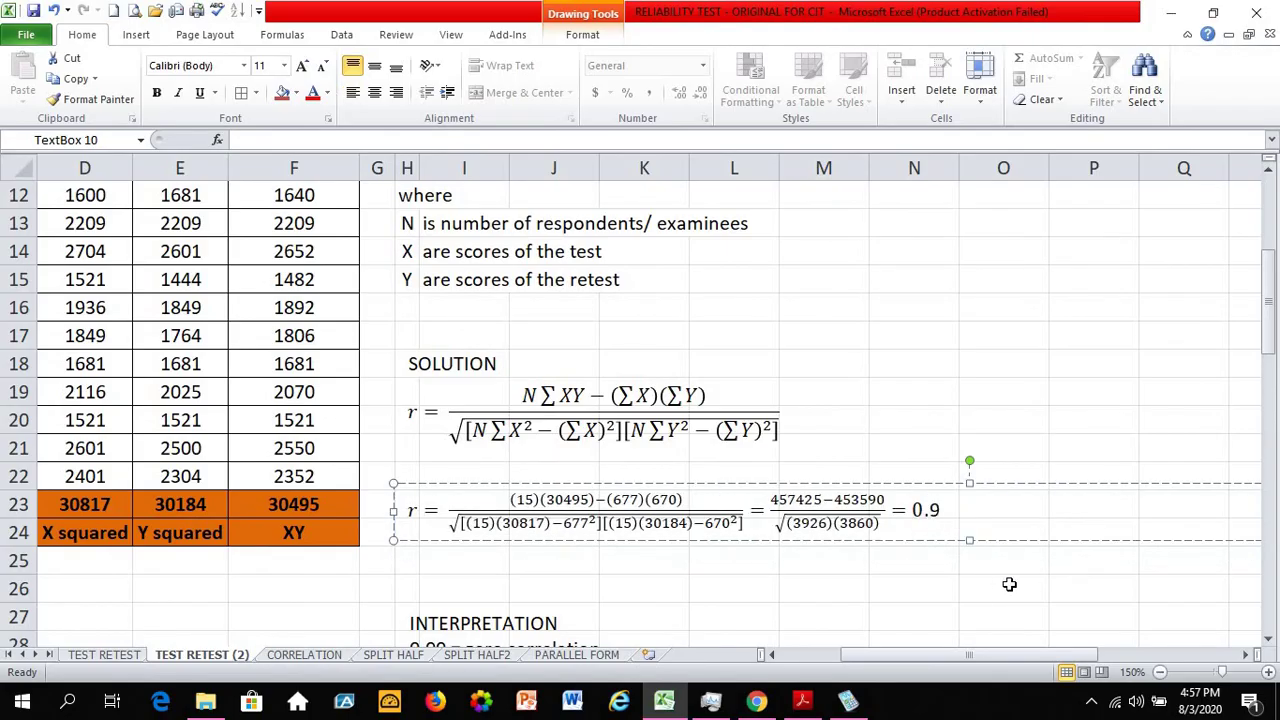
type("9")
left_click(688, 592)
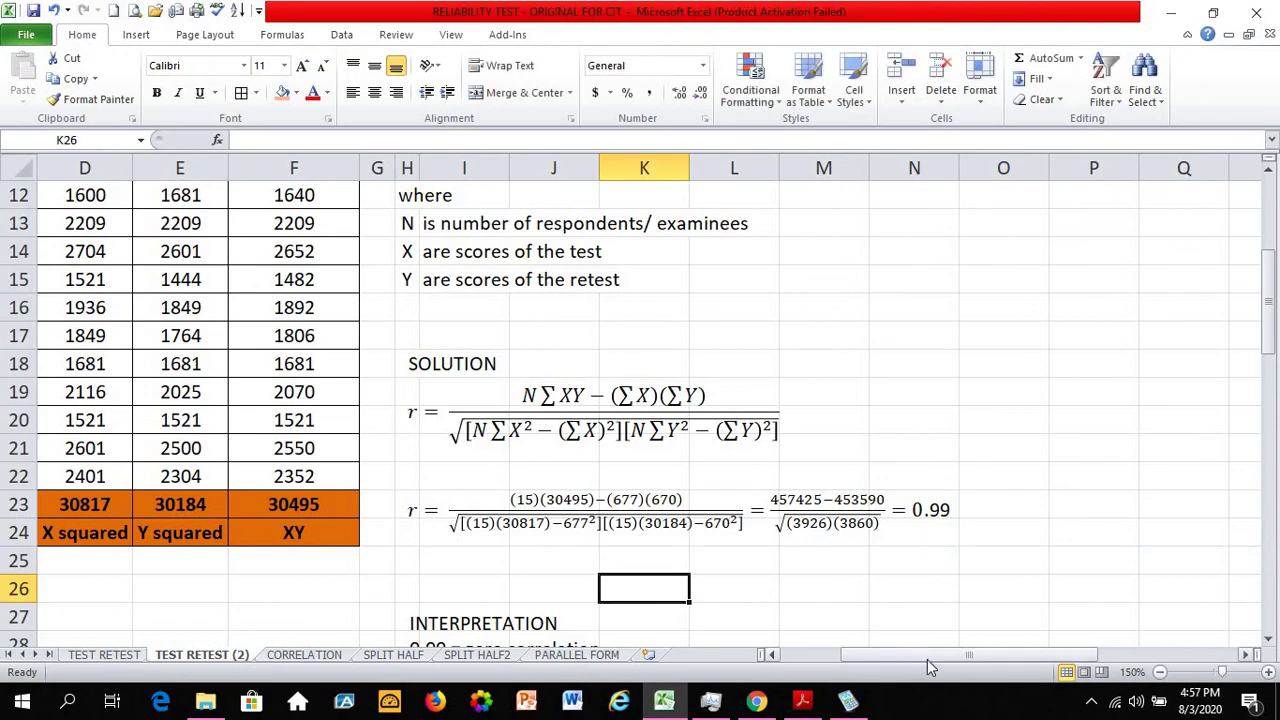
mouse_move(927, 659)
left_mouse_down()
mouse_move(845, 660)
mouse_move(920, 662)
left_mouse_up()
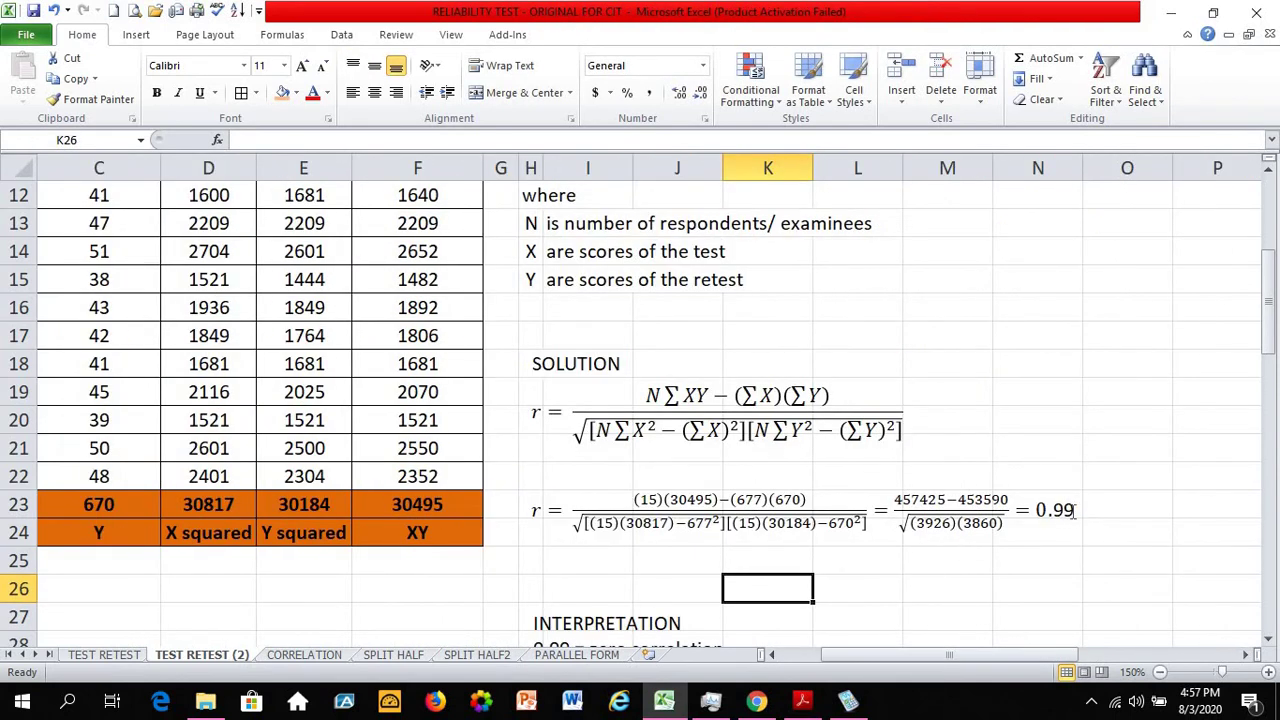
double_click(772, 654)
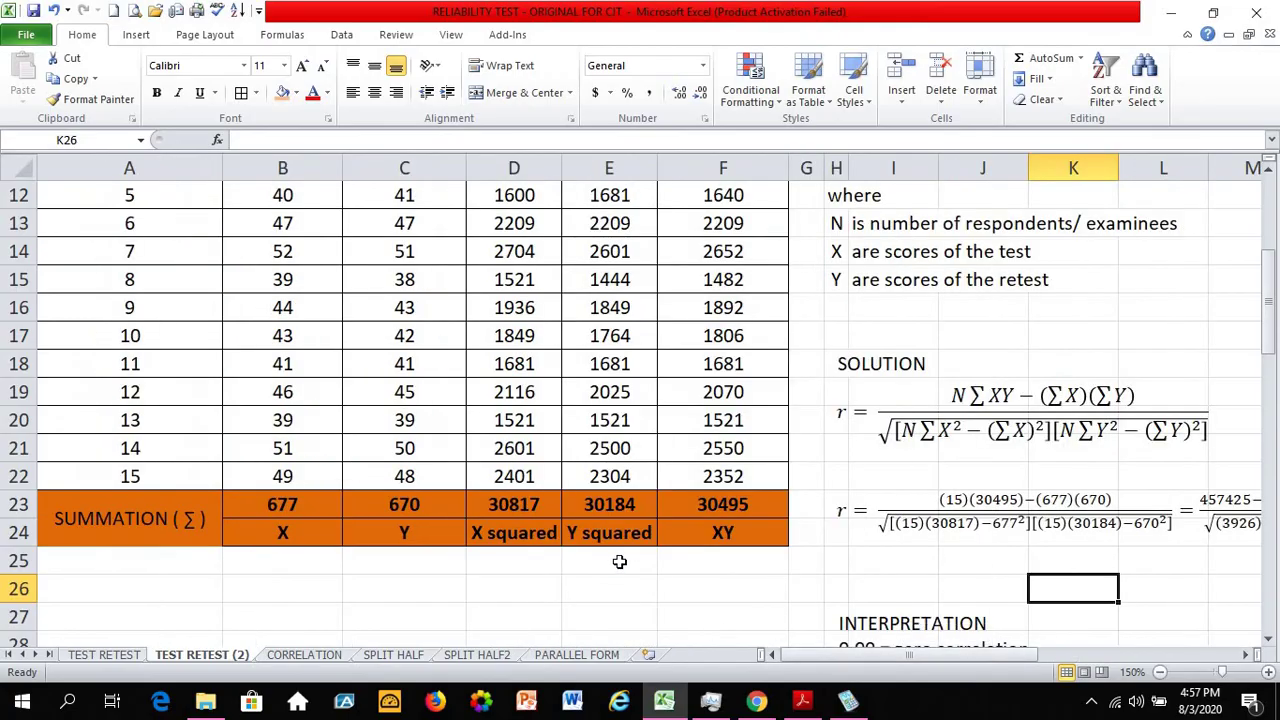
mouse_move(958, 656)
left_mouse_down()
mouse_move(1007, 656)
mouse_move(944, 657)
left_mouse_up()
scroll(310, 526, "up", 2)
scroll(240, 375, "up", 1)
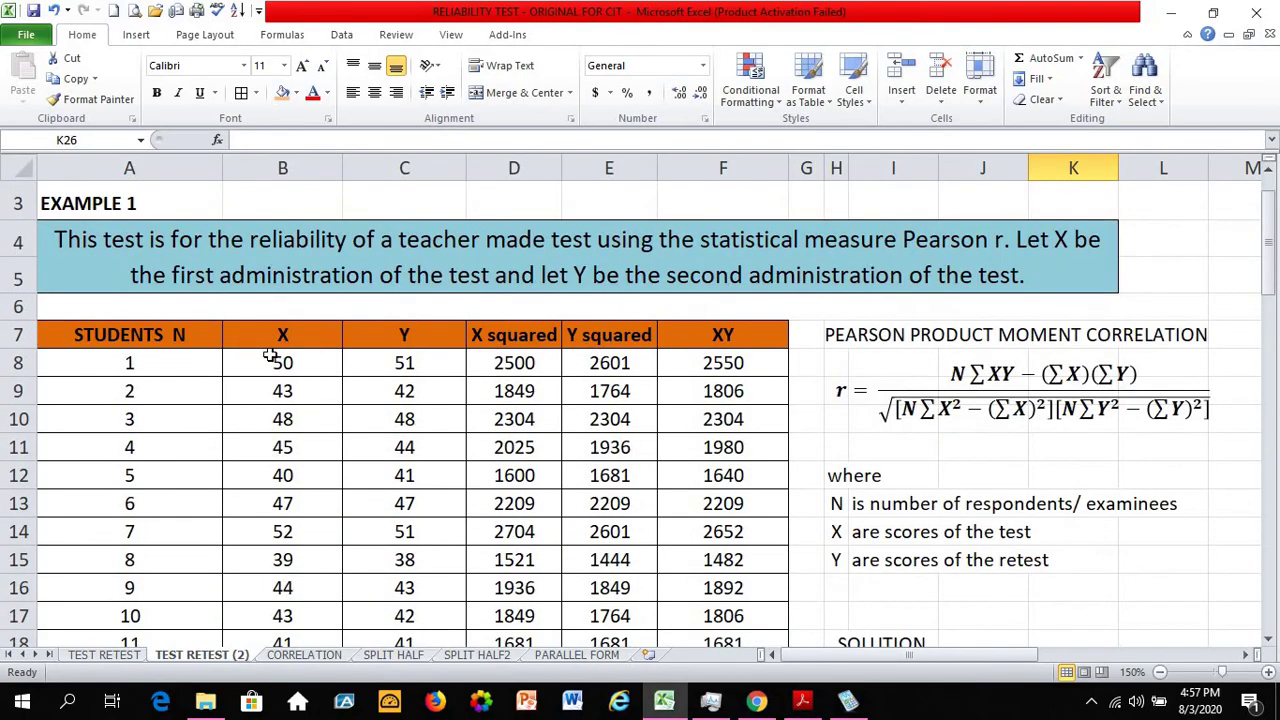
left_click(276, 362)
left_click(370, 362)
left_click(398, 382)
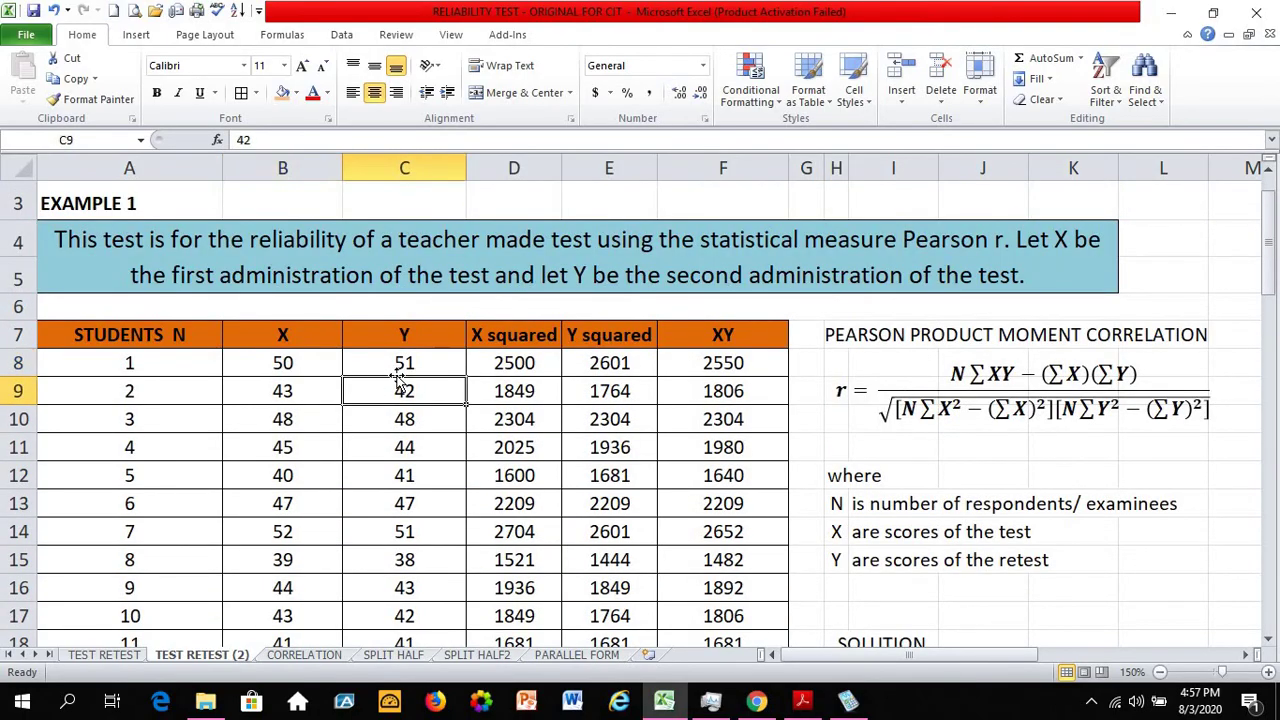
left_click(440, 362)
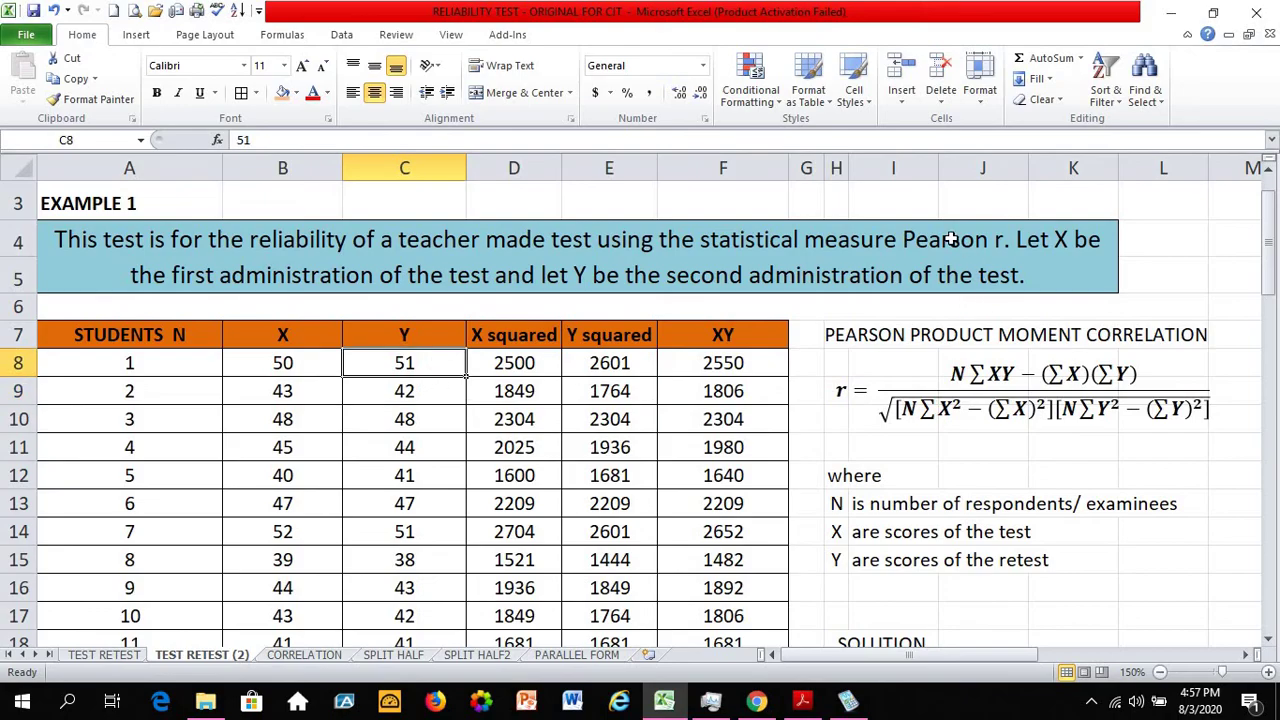
scroll(822, 312, "up", 1)
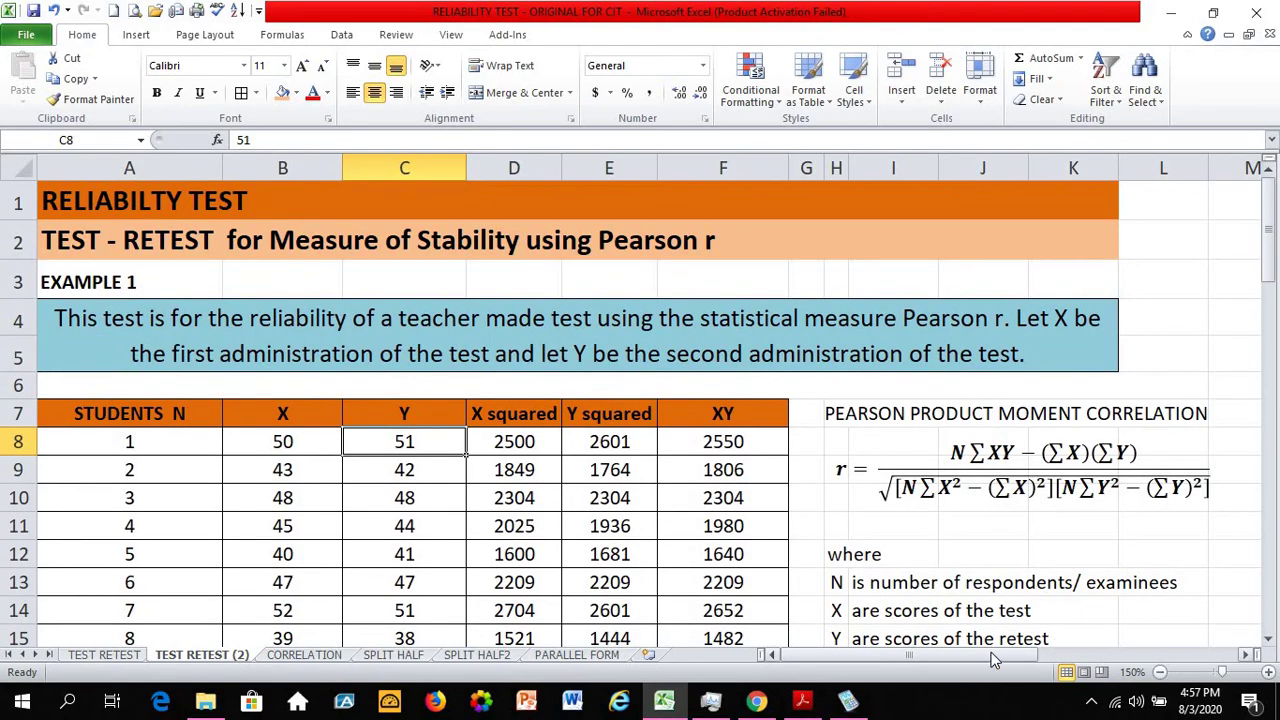
left_click_drag(1036, 655, 1036, 655)
left_click(927, 413)
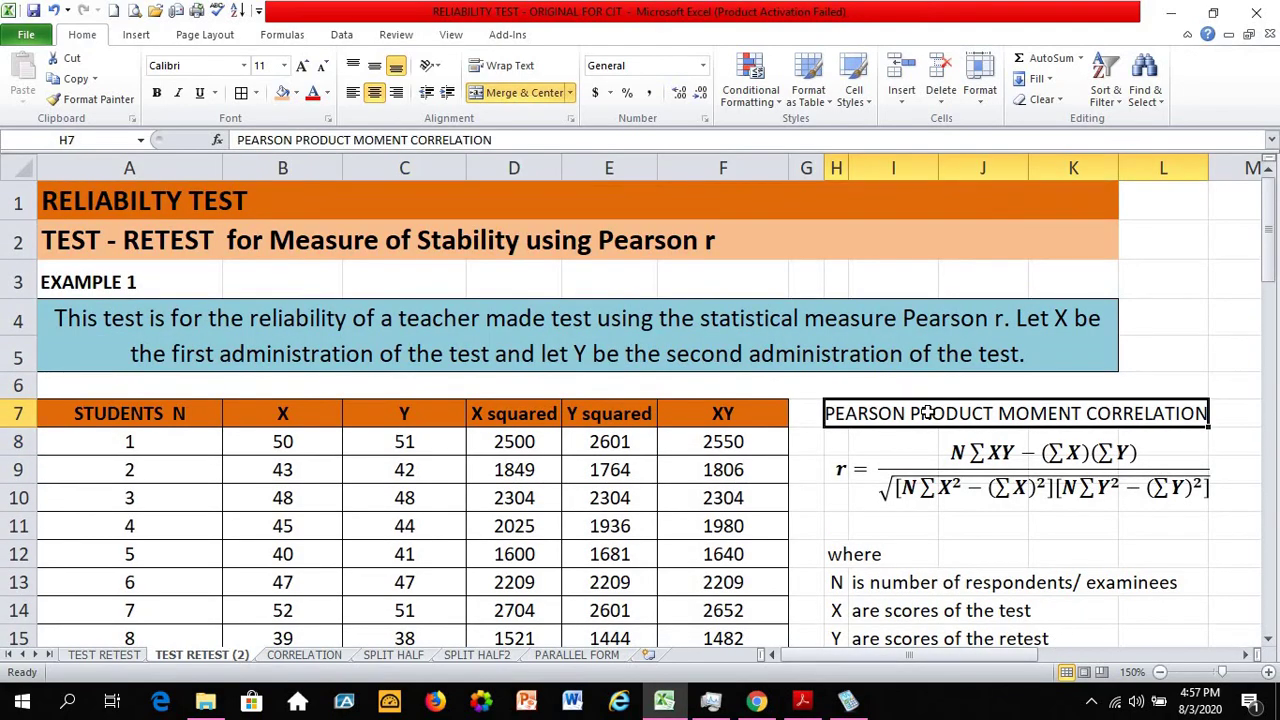
scroll(927, 413, "down", 5)
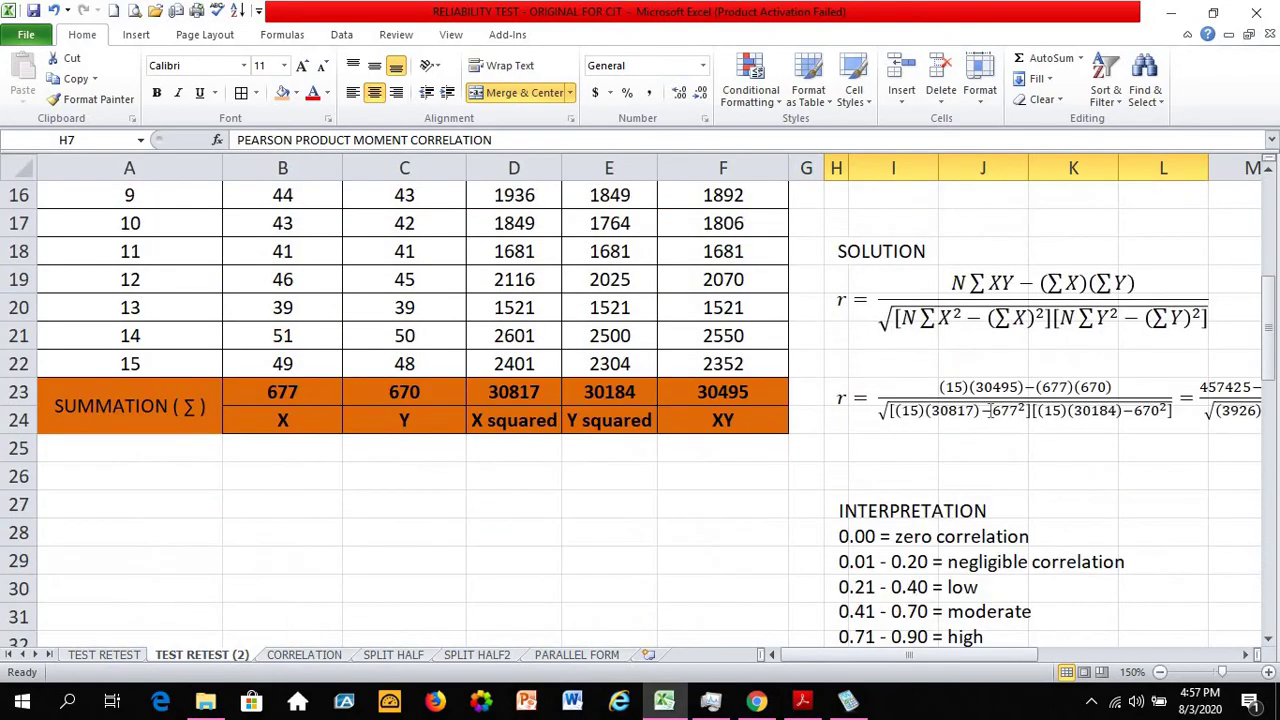
scroll(1003, 425, "up", 1)
left_click_drag(955, 649, 962, 649)
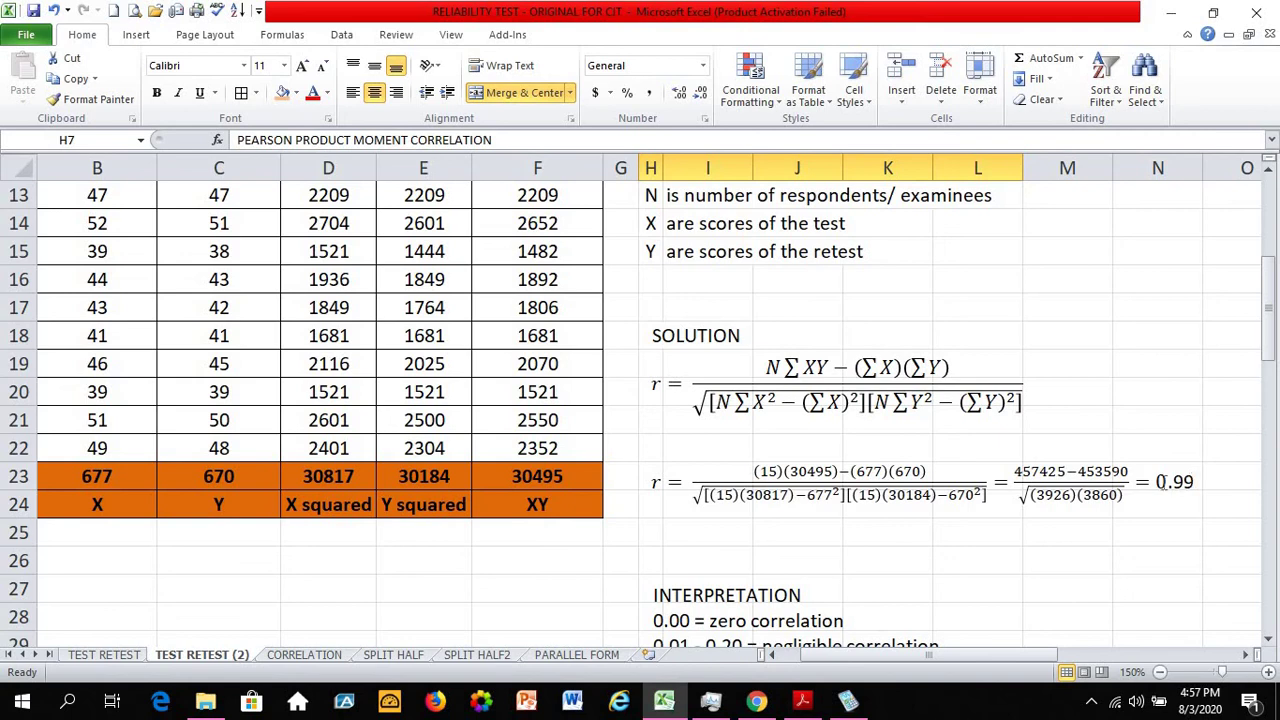
scroll(954, 516, "down", 2)
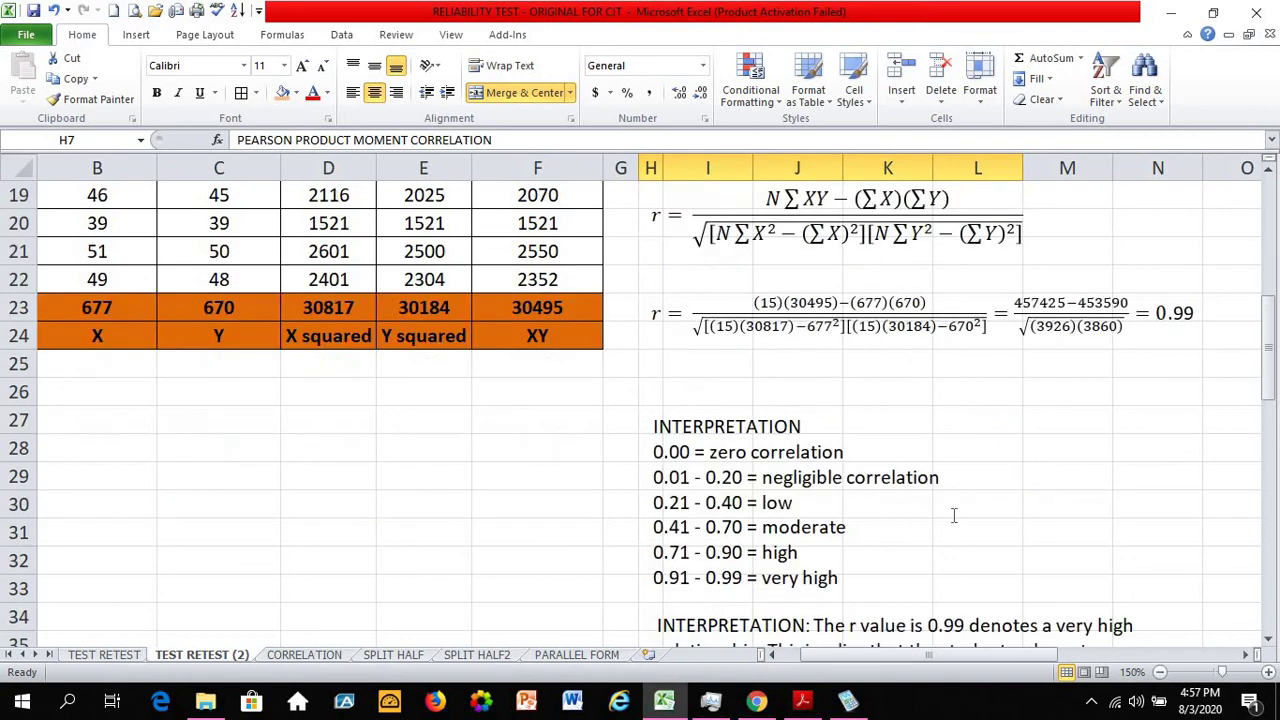
left_click(838, 585)
left_click_drag(838, 585, 772, 585)
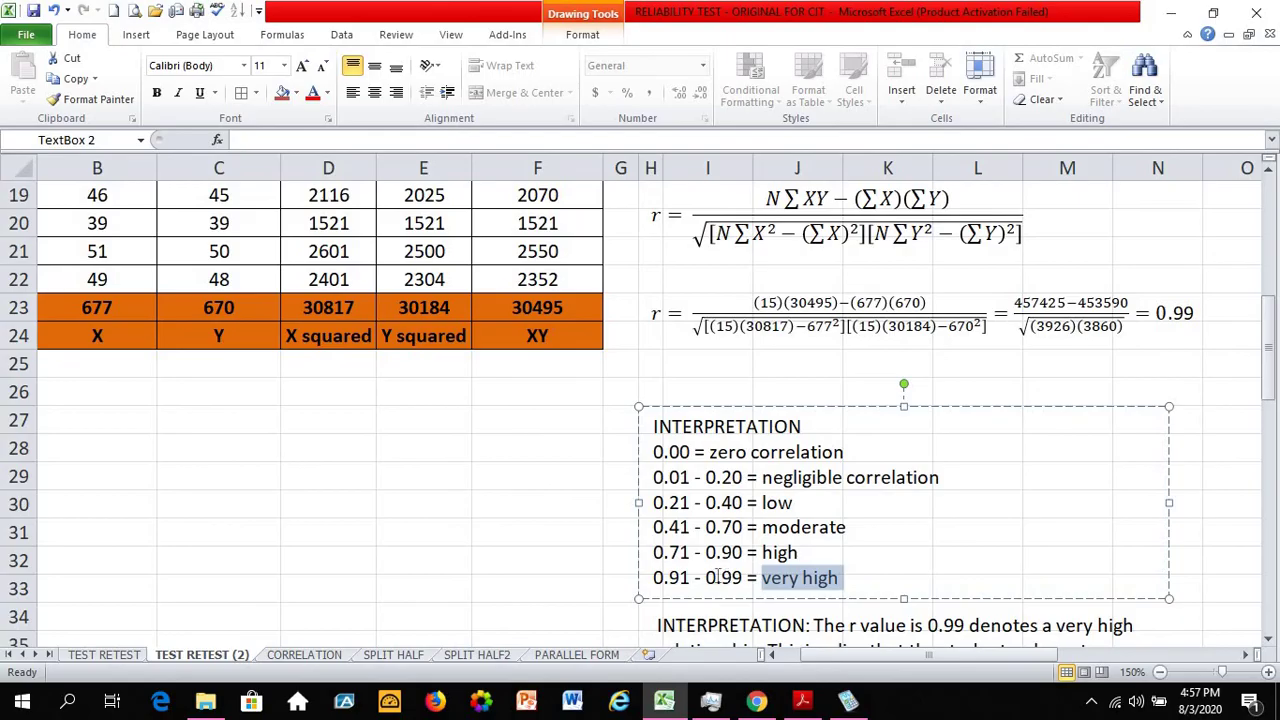
scroll(717, 577, "down", 1)
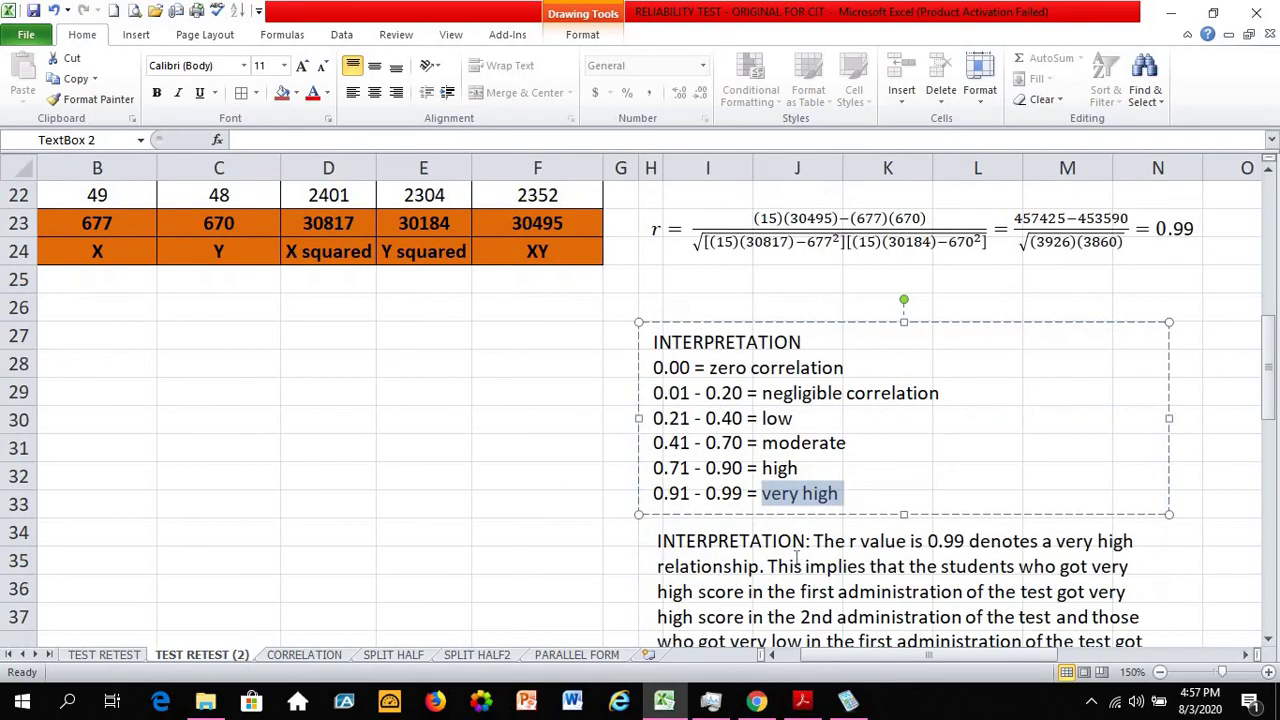
left_click(652, 540)
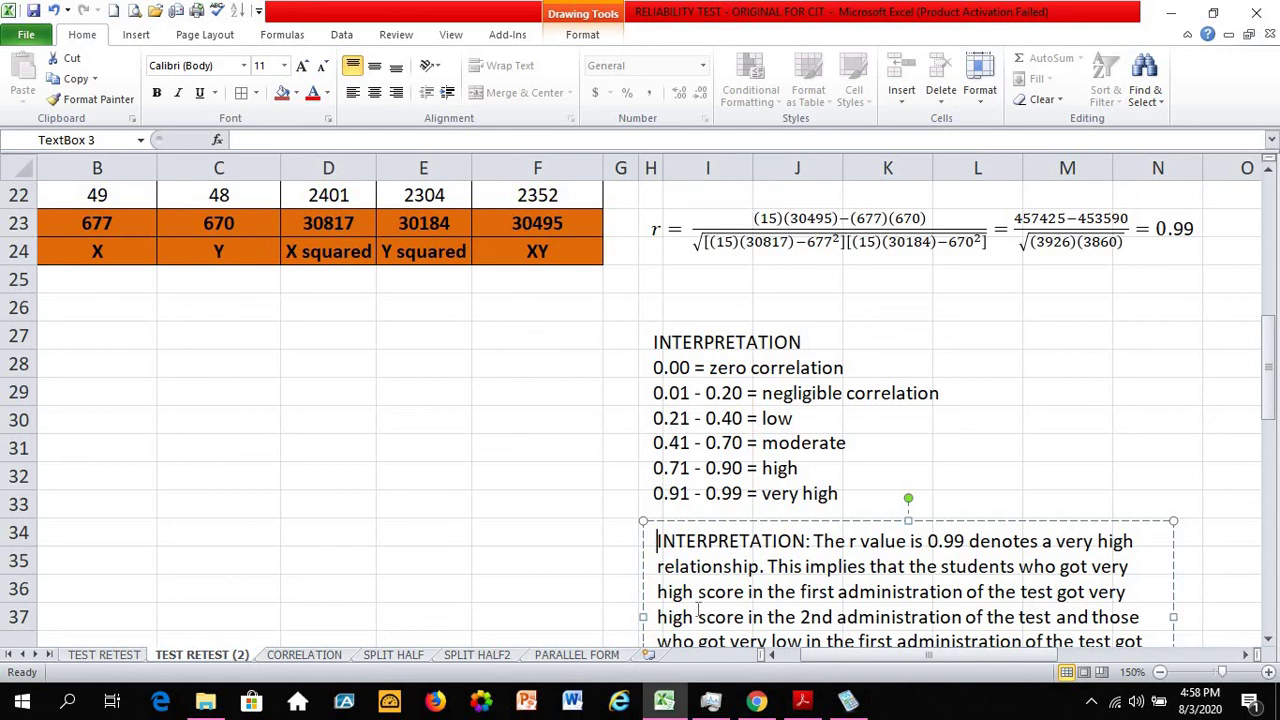
left_click(659, 617)
scroll(660, 614, "down", 1)
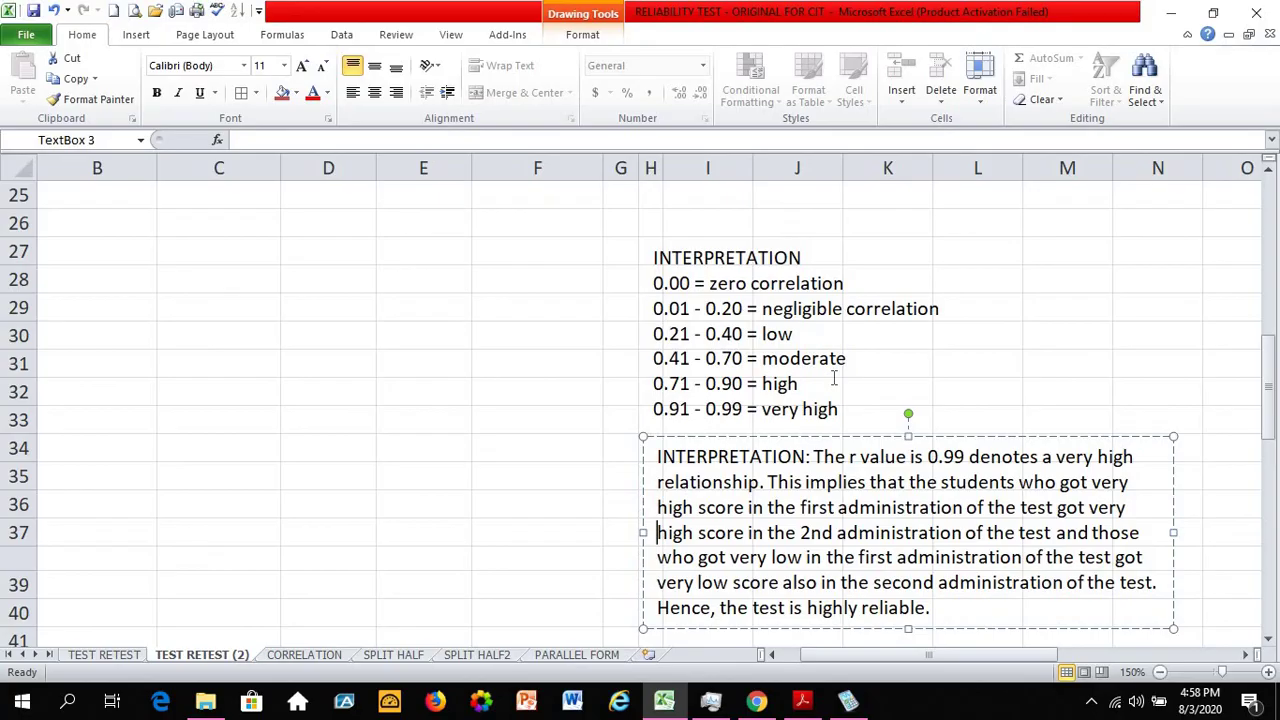
left_click_drag(655, 507, 1021, 507)
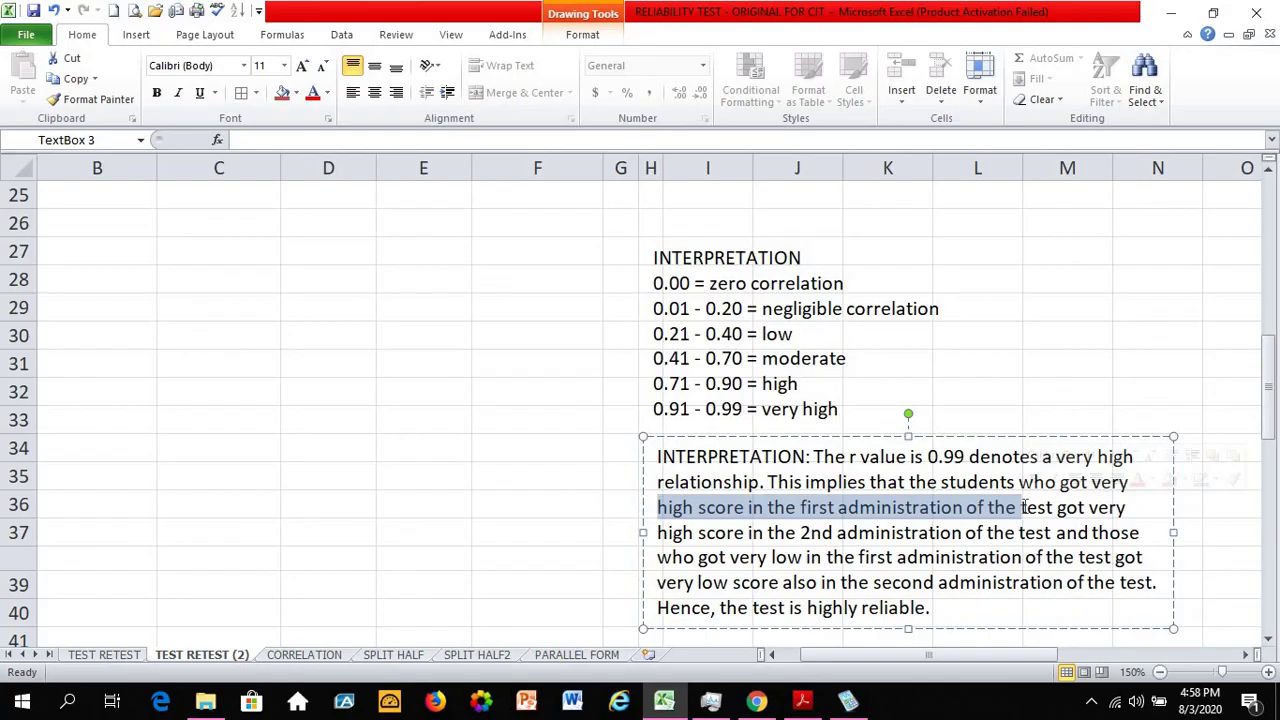
left_click(960, 614)
left_click_drag(955, 618, 662, 614)
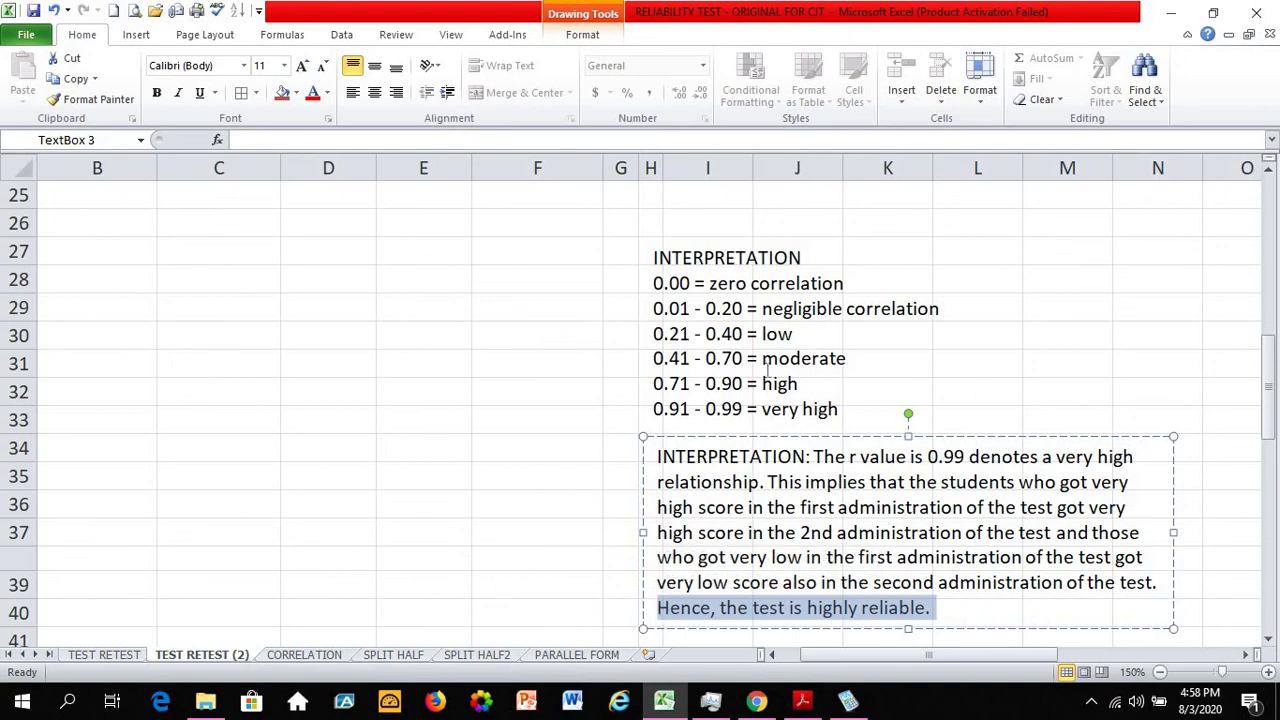
left_click_drag(1270, 415, 1272, 195)
left_click(771, 655)
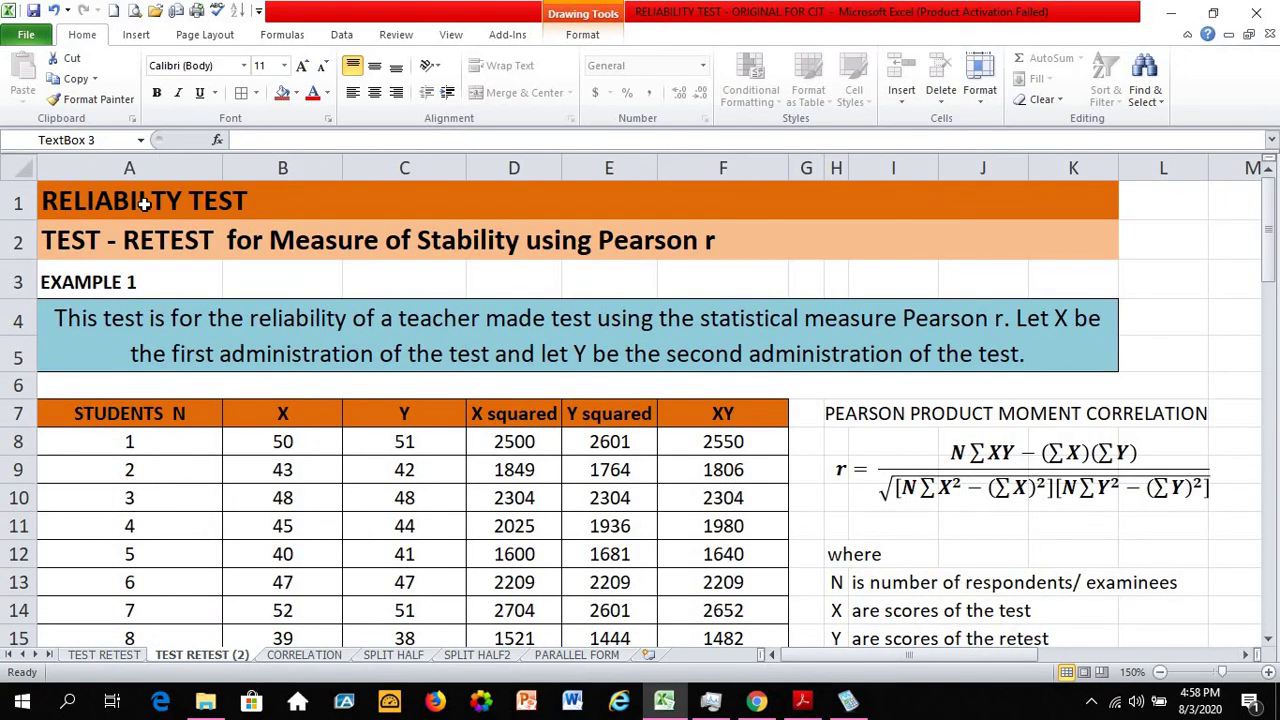
left_click(112, 210)
left_click(120, 250)
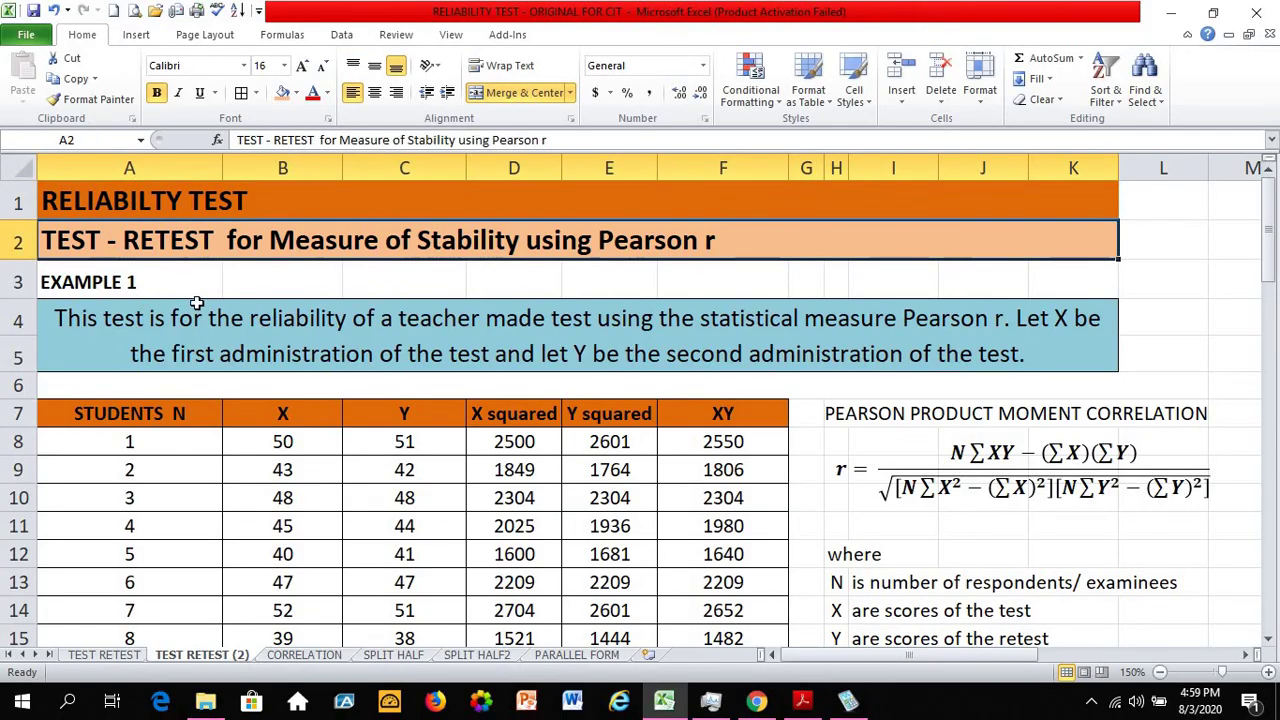